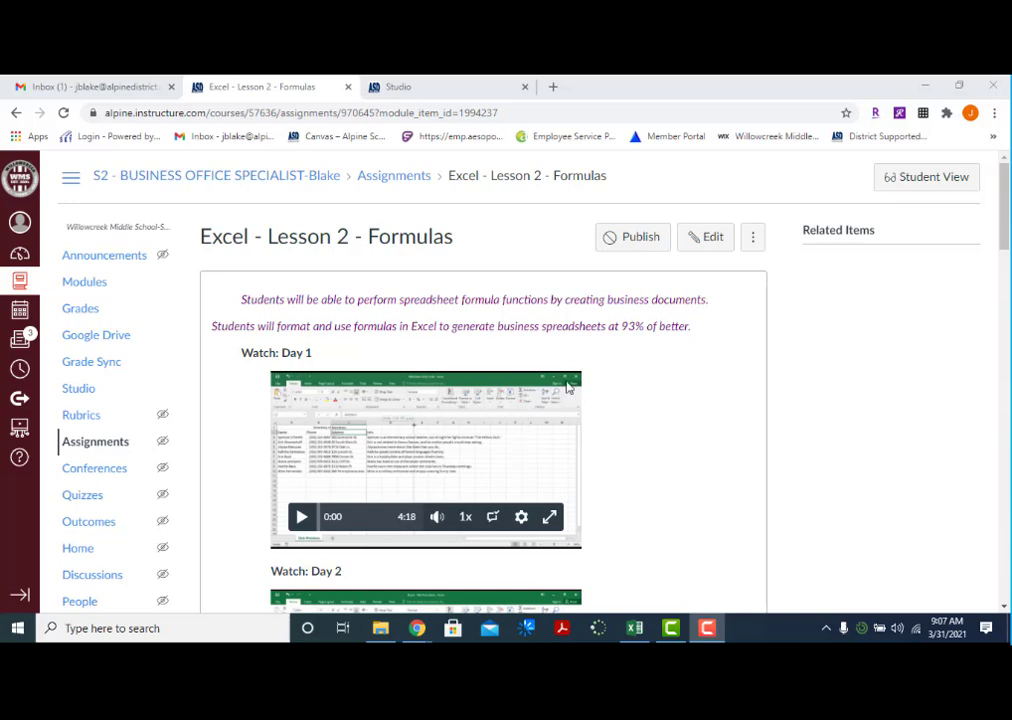
Examine the Excel - Lesson 2 - Formulas assignment page, including the inventory report instructions and the starter file preview
{"action": "scroll", "coordinate": [510, 380], "scroll_direction": "down", "scroll_amount": 5}
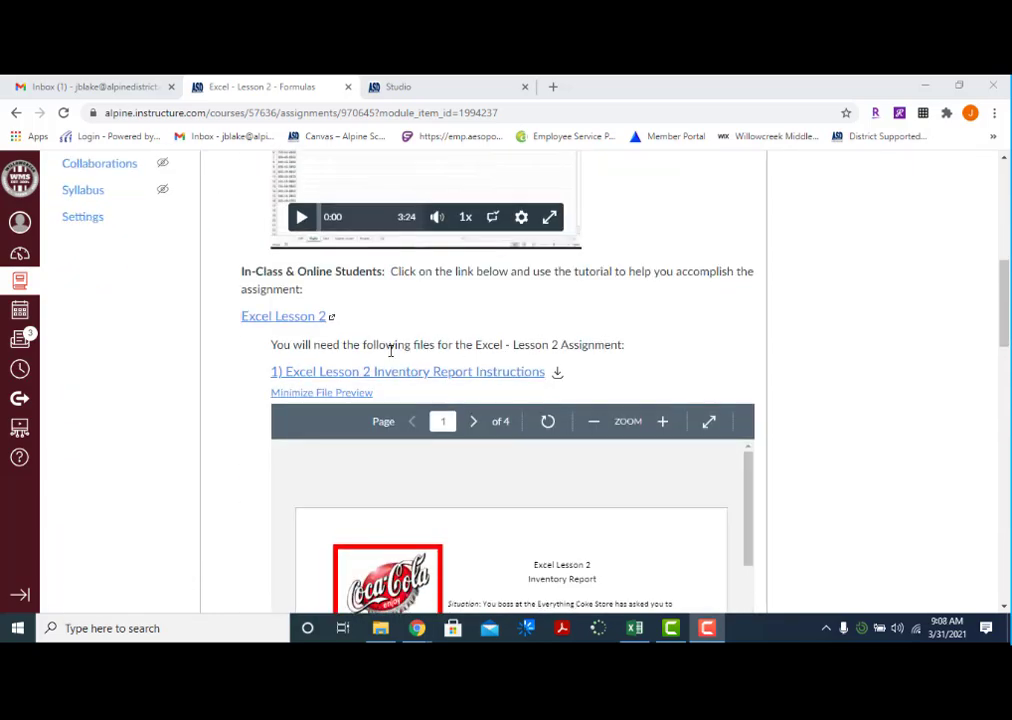
{"action": "scroll", "coordinate": [375, 320], "scroll_direction": "down", "scroll_amount": 3}
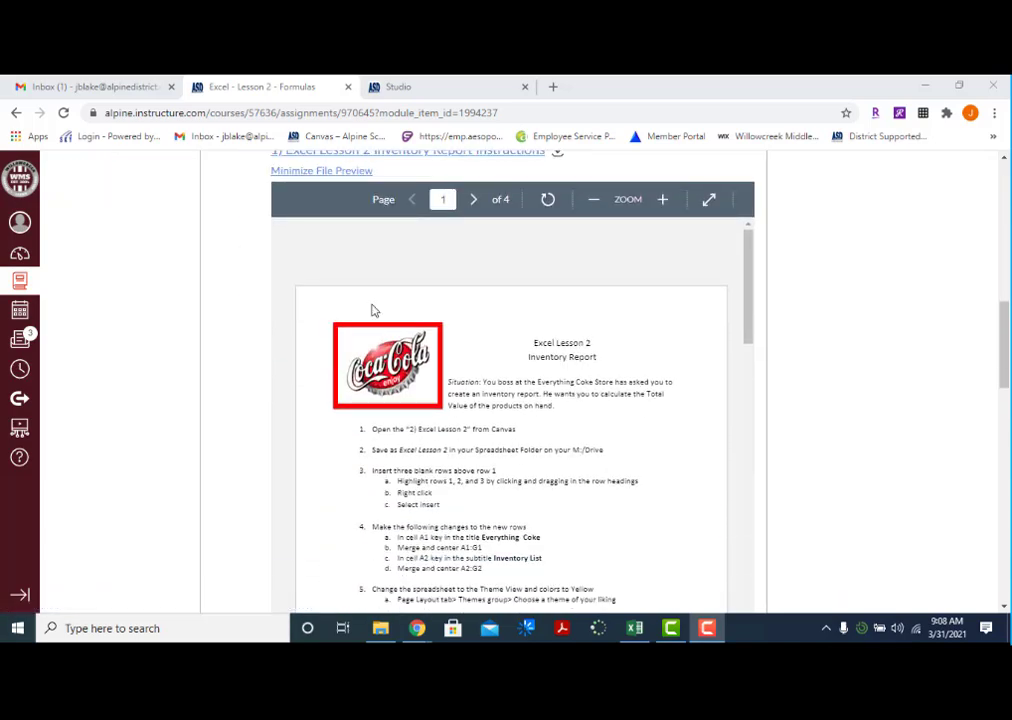
{"action": "scroll", "coordinate": [377, 257], "scroll_direction": "up", "scroll_amount": 2}
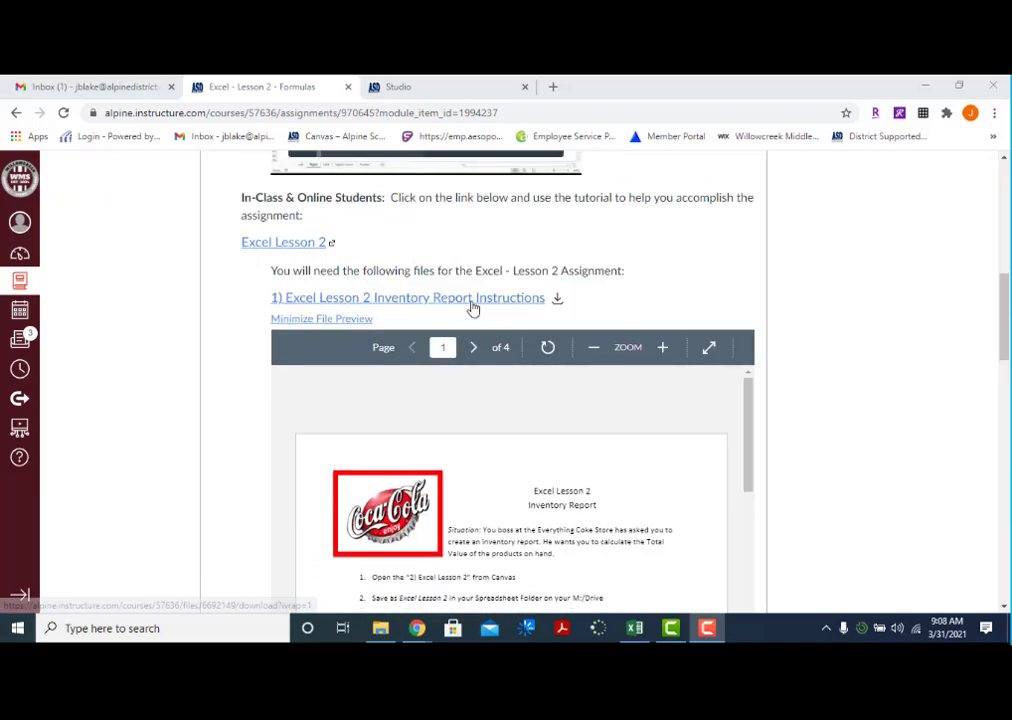
{"action": "scroll", "coordinate": [484, 315], "scroll_direction": "down", "scroll_amount": 3}
{"action": "scroll", "coordinate": [493, 321], "scroll_direction": "down", "scroll_amount": 15}
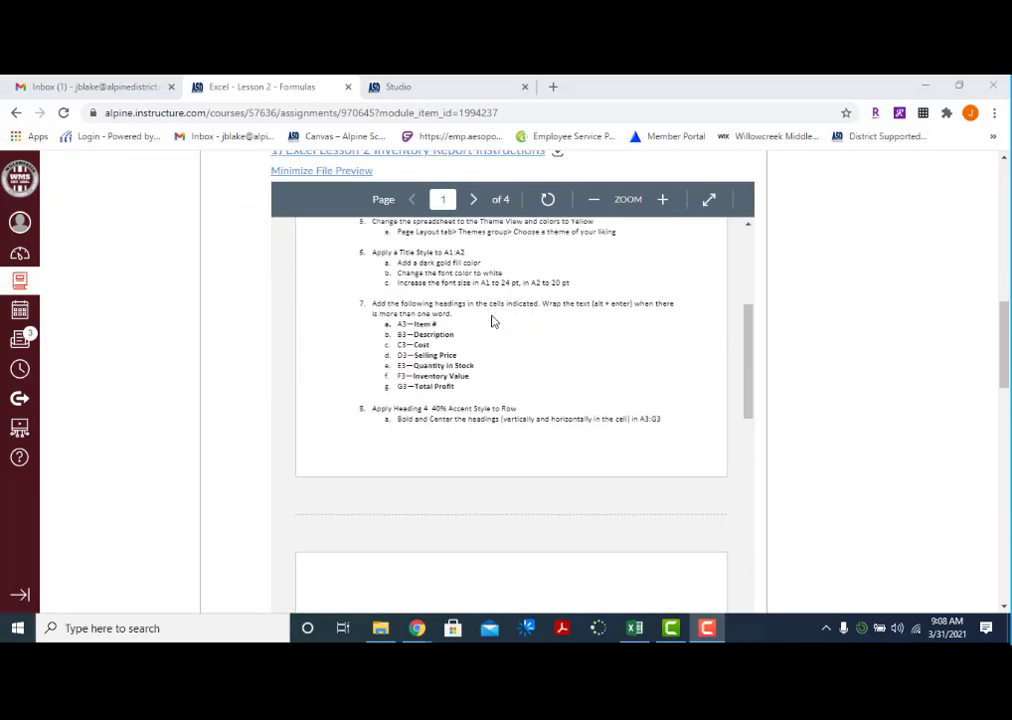
{"action": "scroll", "coordinate": [577, 373], "scroll_direction": "down", "scroll_amount": 1}
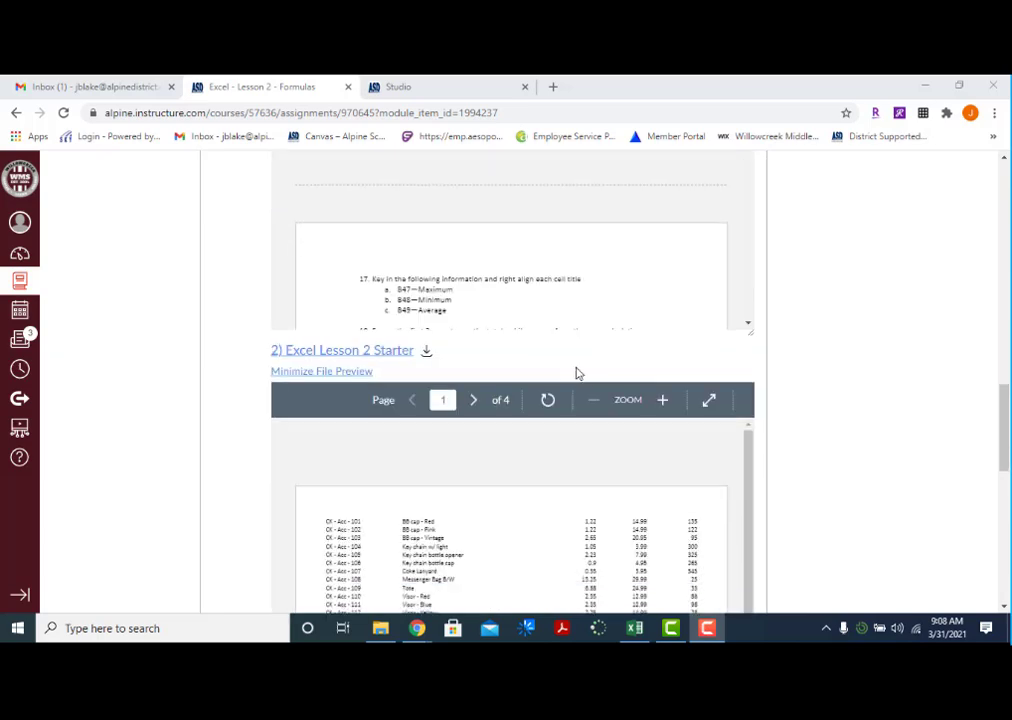
Reload the assignment page, then download and open the Excel Lesson 2 Starter workbook
{"action": "left_click", "coordinate": [63, 114]}
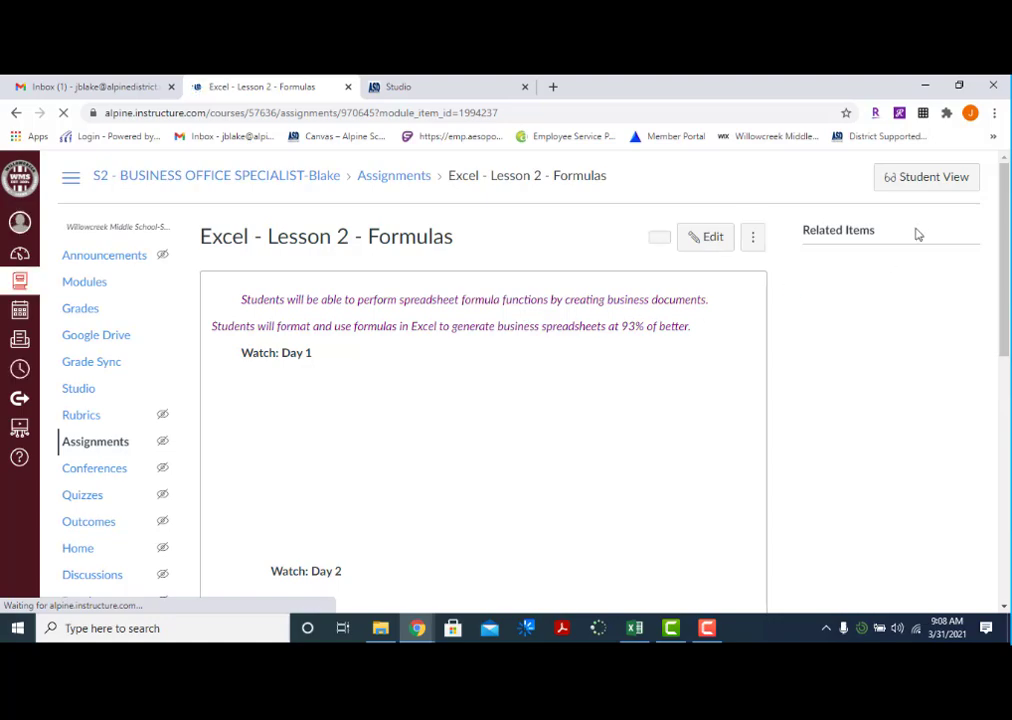
{"action": "left_click", "coordinate": [1005, 200]}
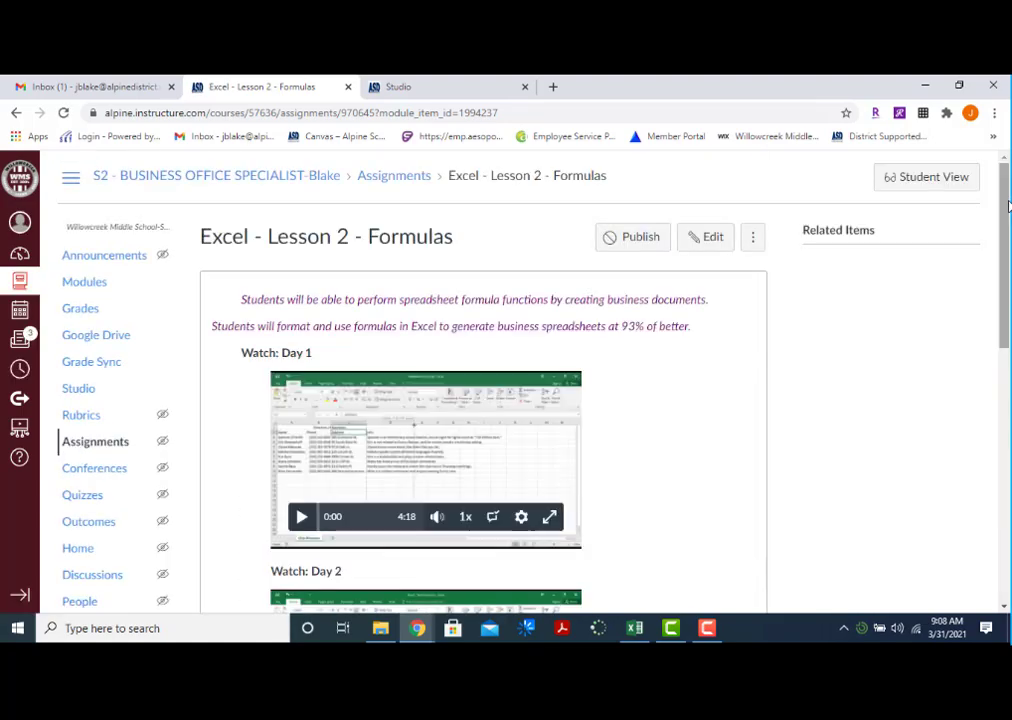
{"action": "left_click_drag", "start_coordinate": [1007, 240], "coordinate": [1006, 441]}
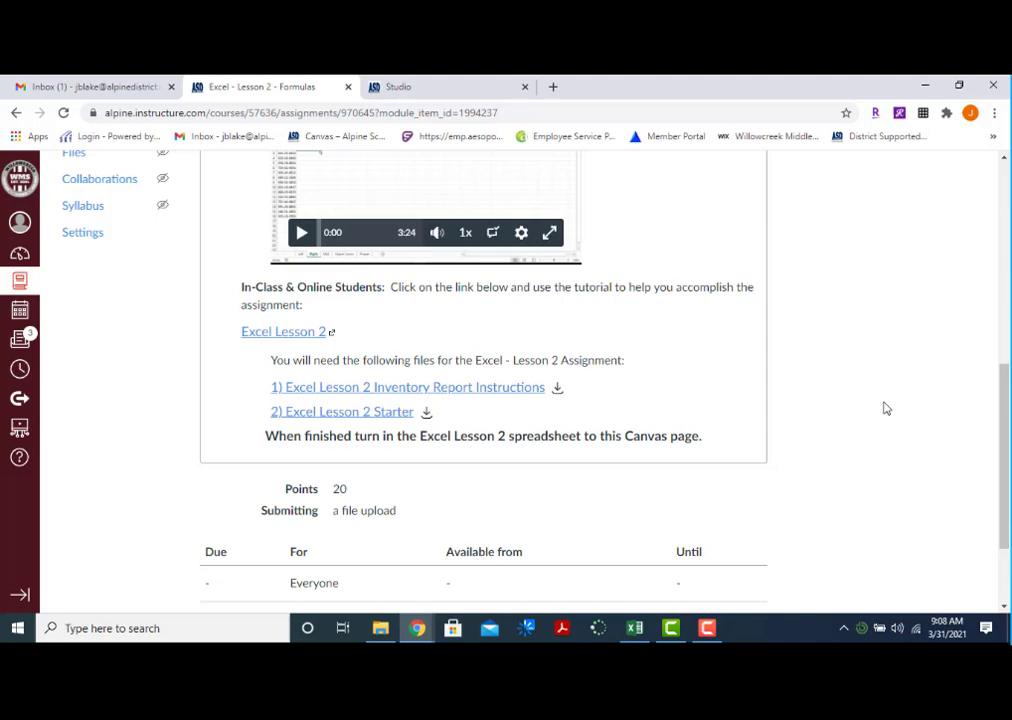
{"action": "left_click", "coordinate": [327, 414]}
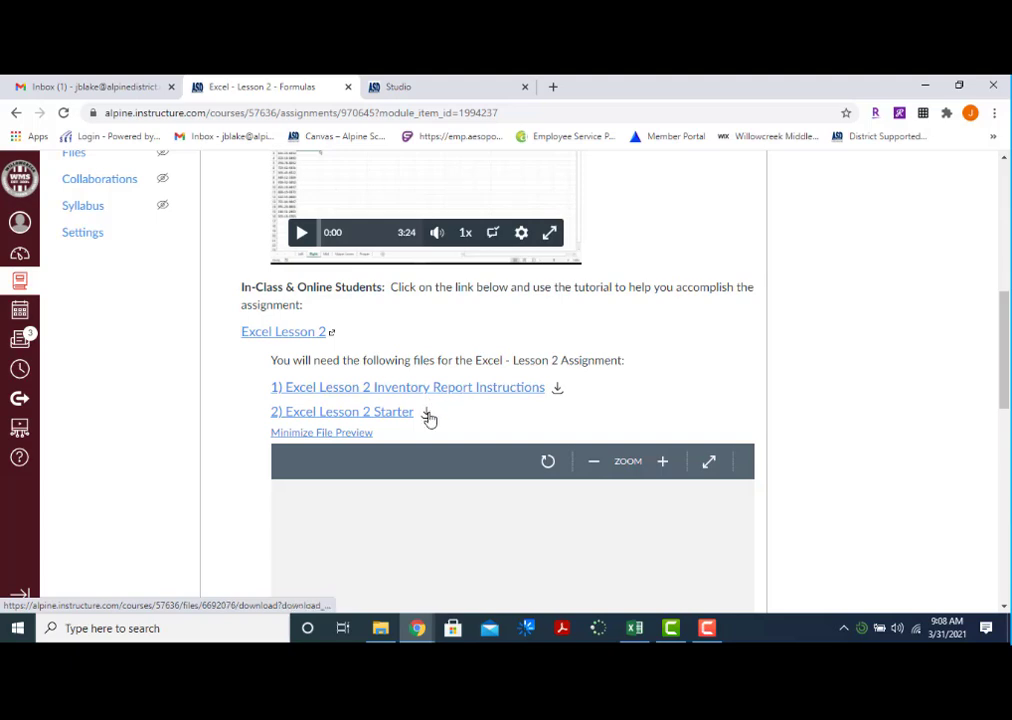
{"action": "left_click", "coordinate": [427, 414]}
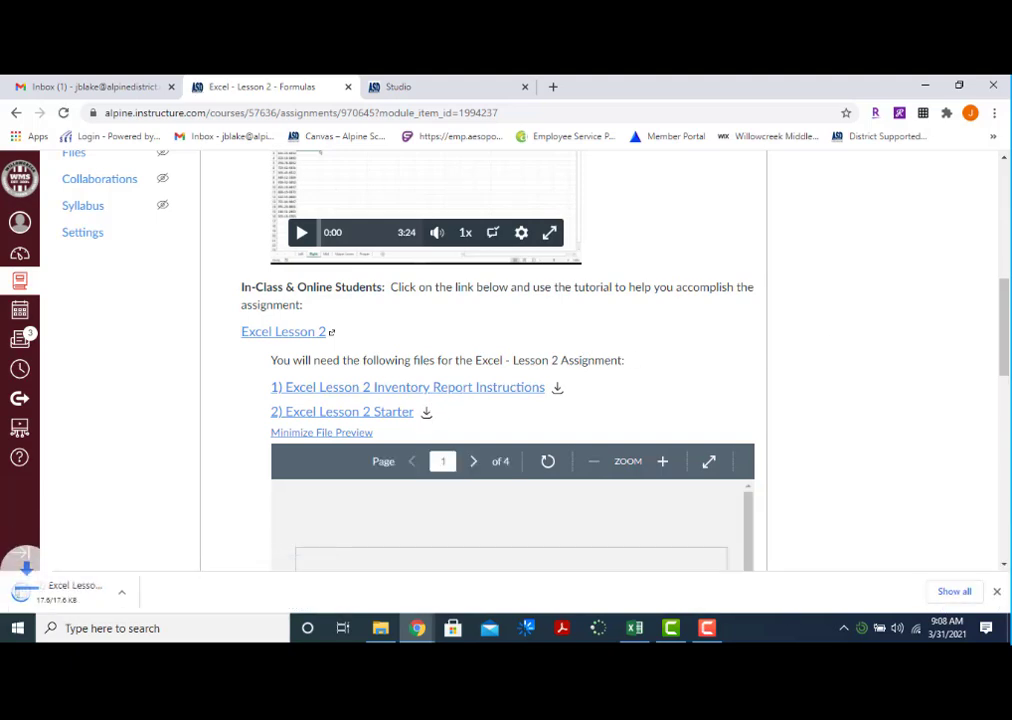
{"action": "left_click", "coordinate": [84, 593]}
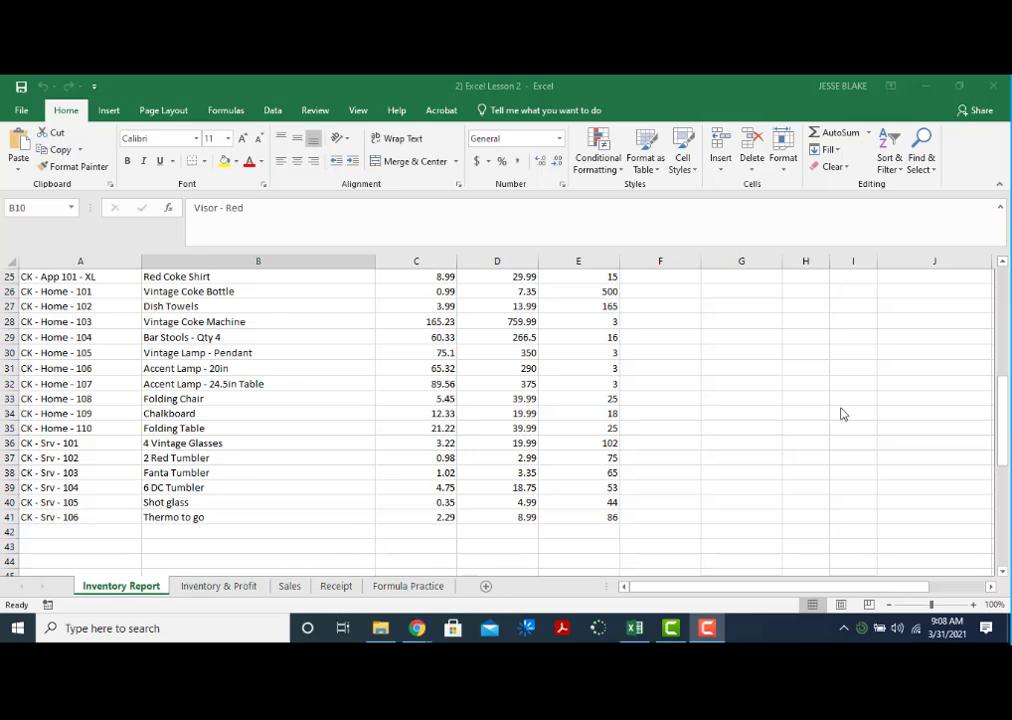
Insert three blank rows above row 1 of the Inventory Report sheet
{"action": "left_click", "coordinate": [1001, 412]}
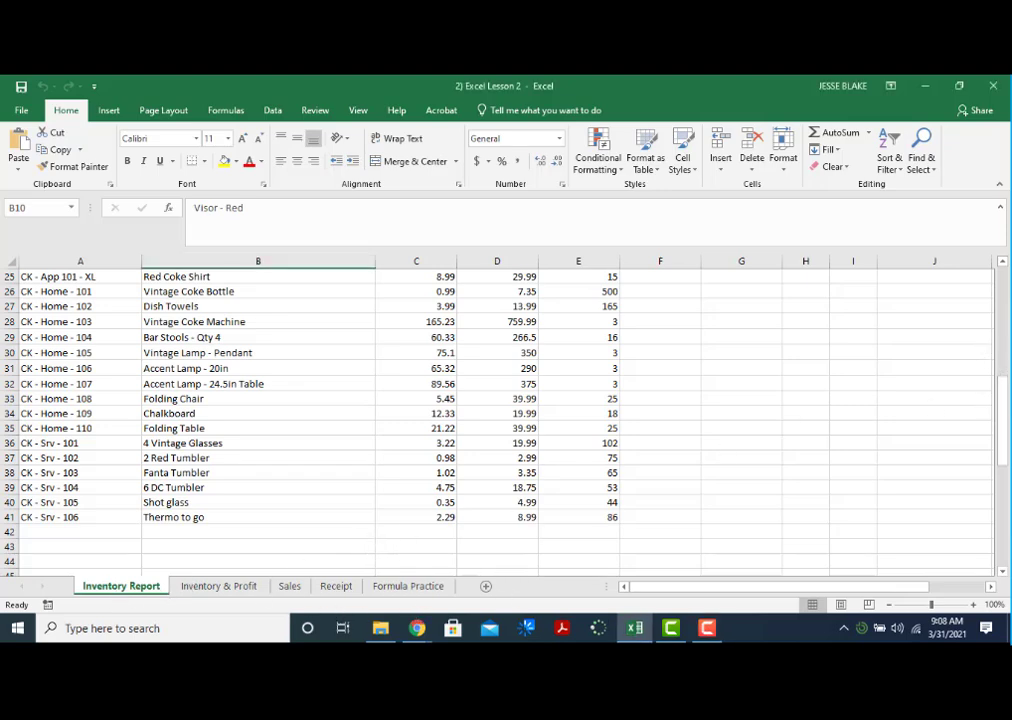
{"action": "left_click_drag", "start_coordinate": [1001, 412], "coordinate": [1001, 300]}
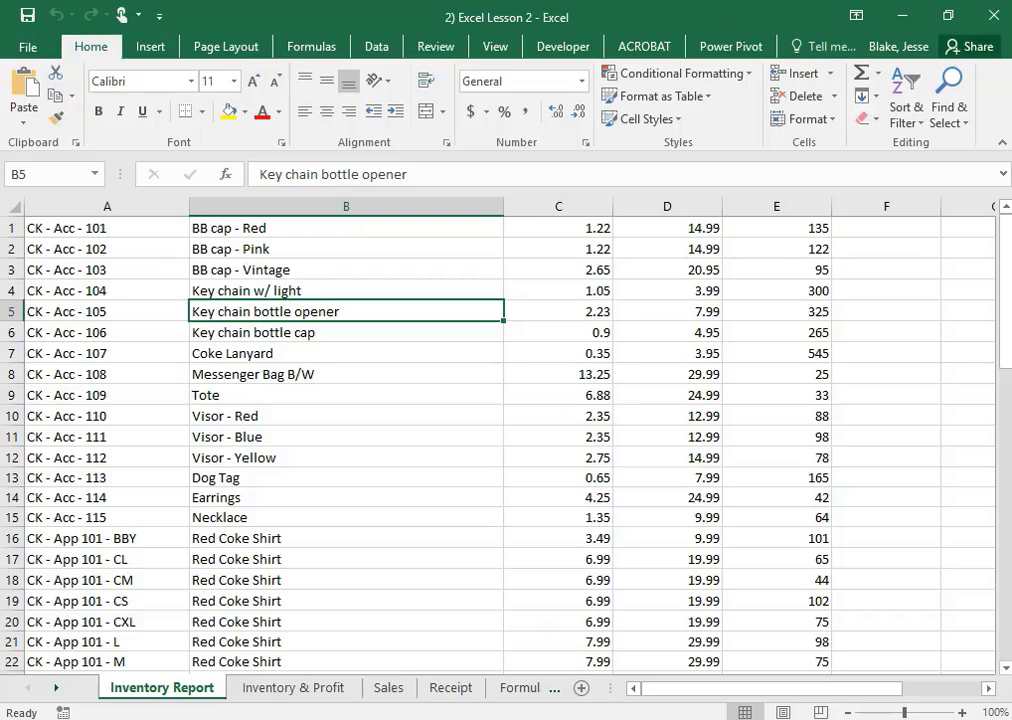
{"action": "left_click", "coordinate": [12, 228]}
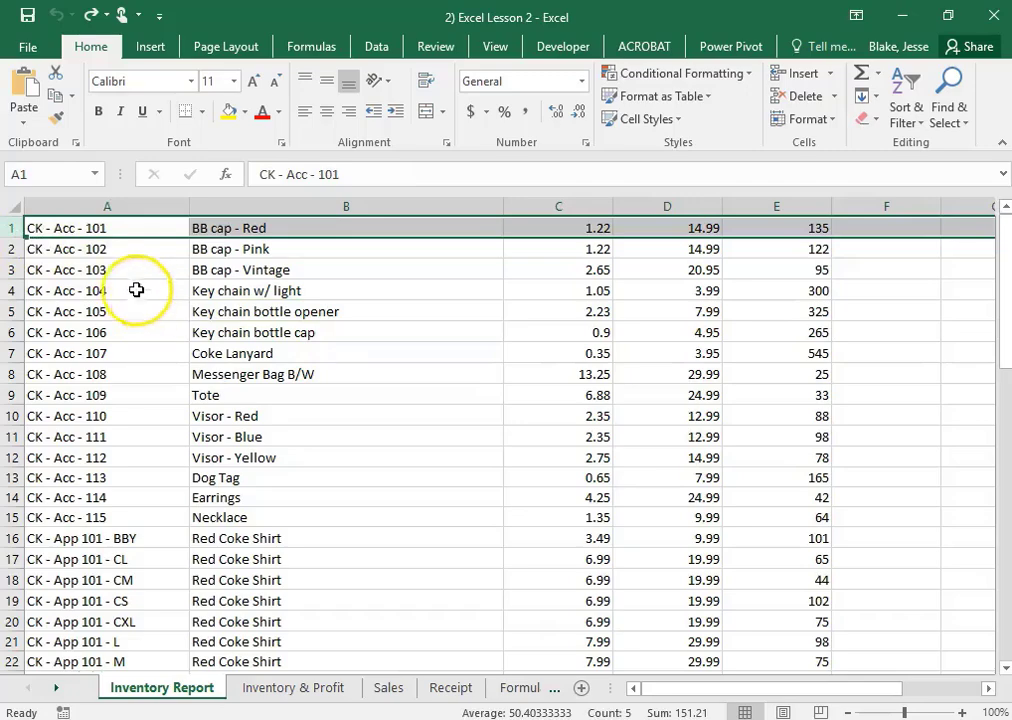
{"action": "left_click", "coordinate": [10, 226]}
{"action": "left_click_drag", "start_coordinate": [10, 226], "coordinate": [15, 265]}
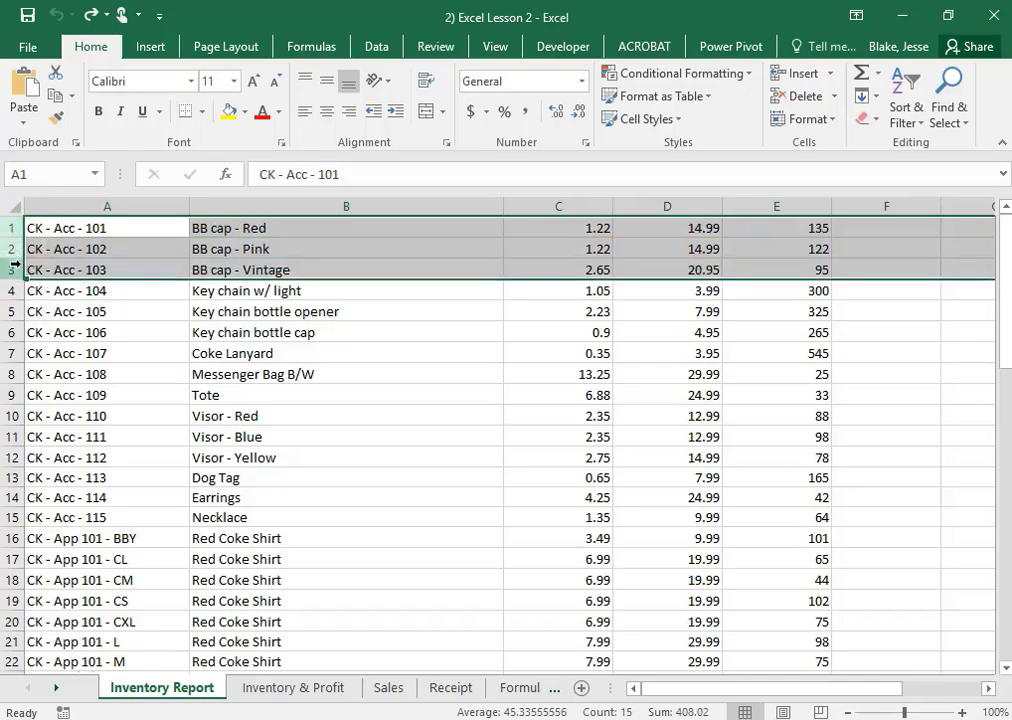
{"action": "right_click", "coordinate": [14, 262]}
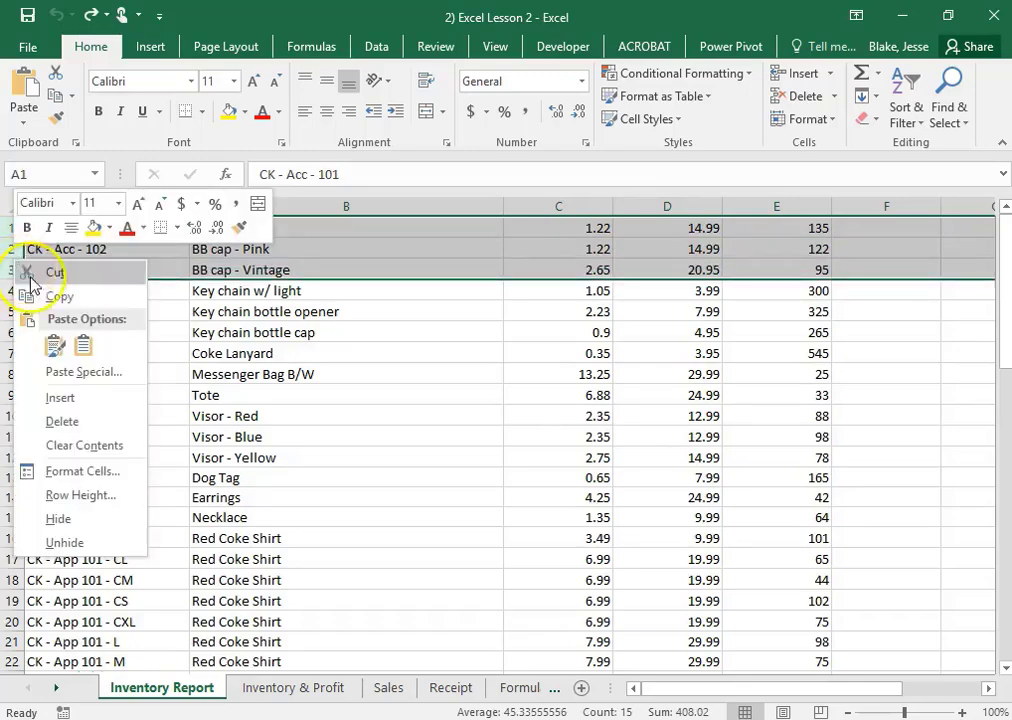
{"action": "left_click", "coordinate": [61, 399]}
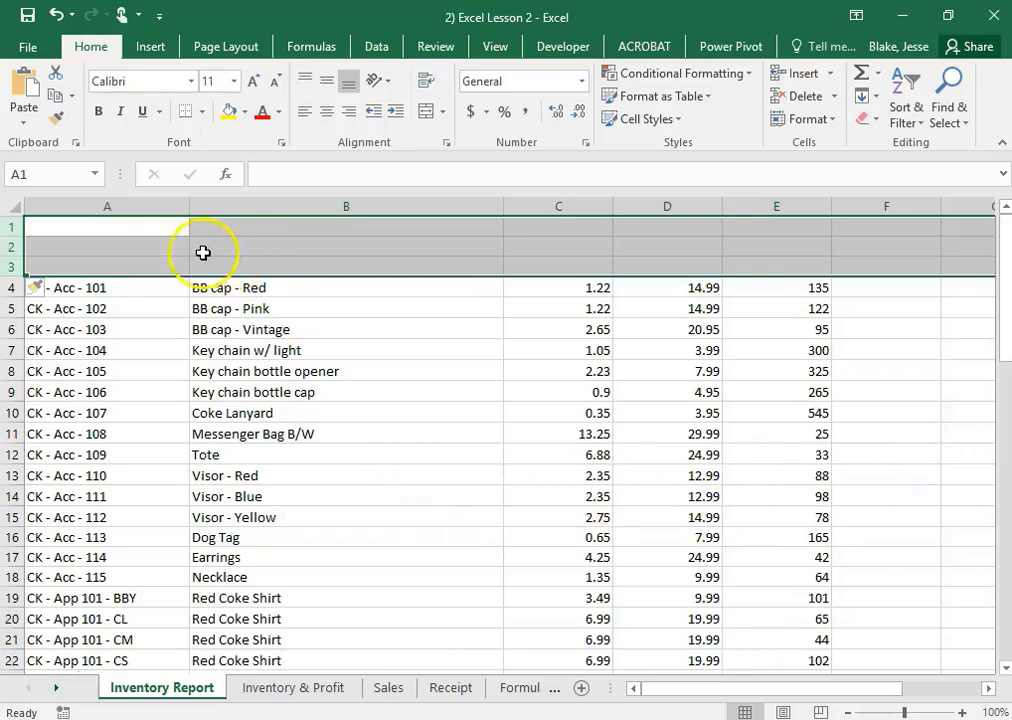
Enter the title "Everything Coke" in A1 and merge and center it across A1:G1
{"action": "left_click", "coordinate": [152, 240]}
{"action": "left_click", "coordinate": [152, 228]}
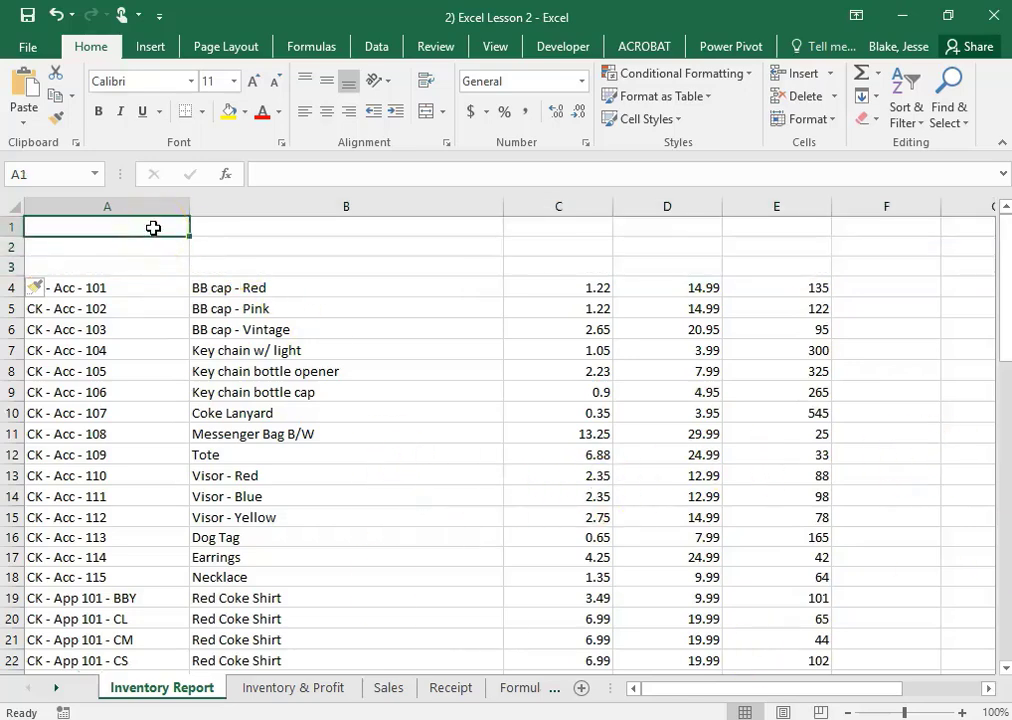
{"action": "type", "text": "EW"}
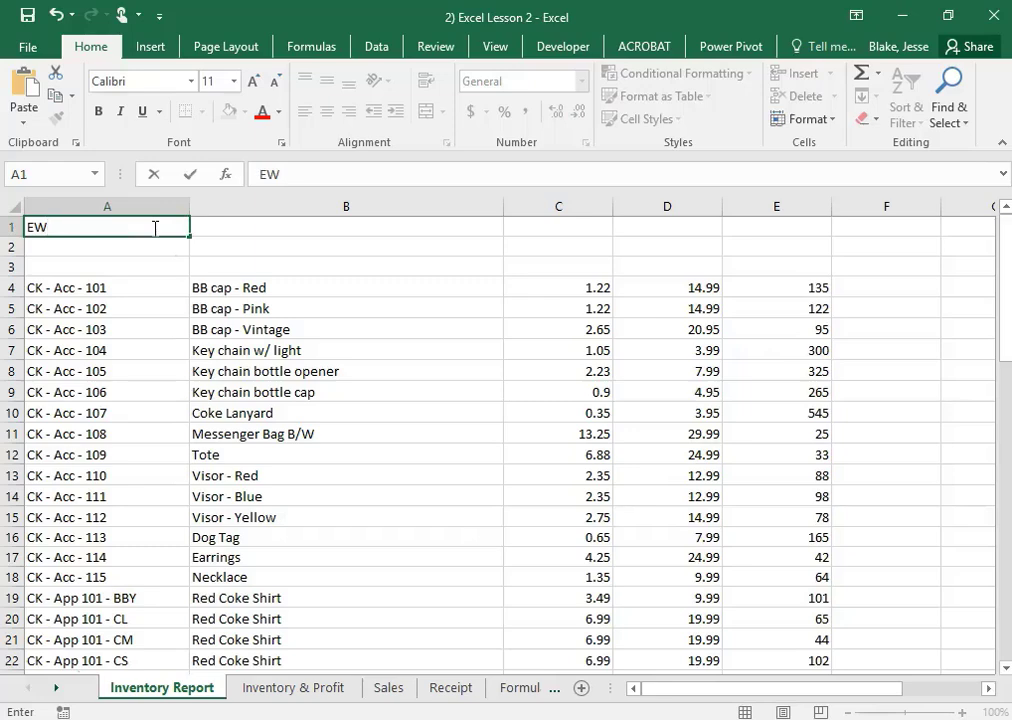
{"action": "type", "text": "eryth"}
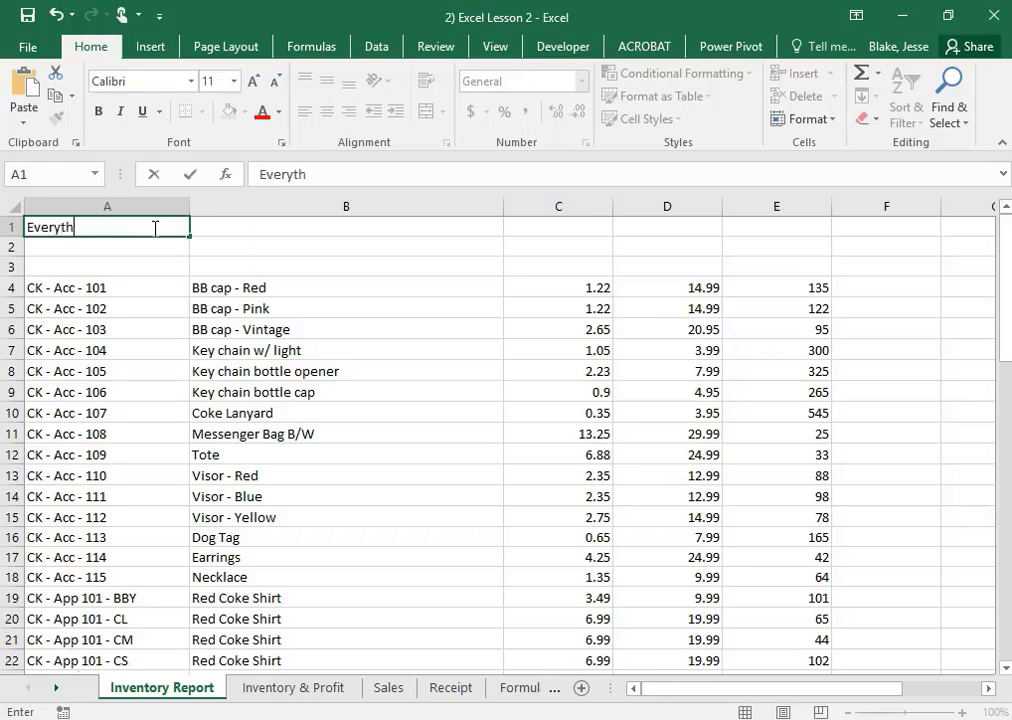
{"action": "type", "text": "ing Coke"}
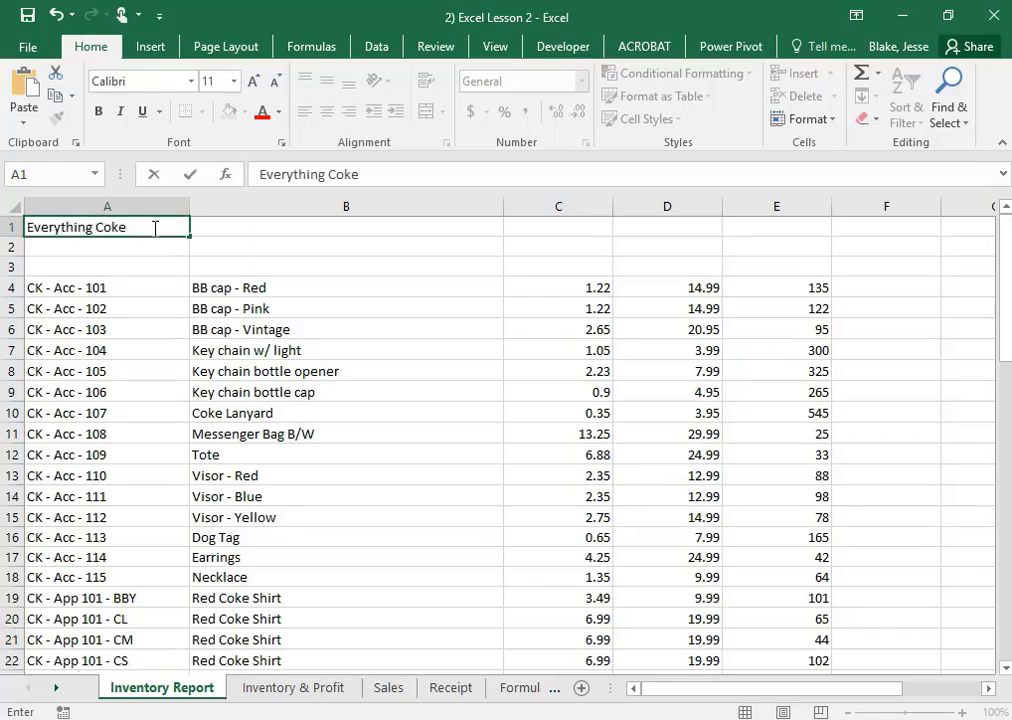
{"action": "key", "text": "Return"}
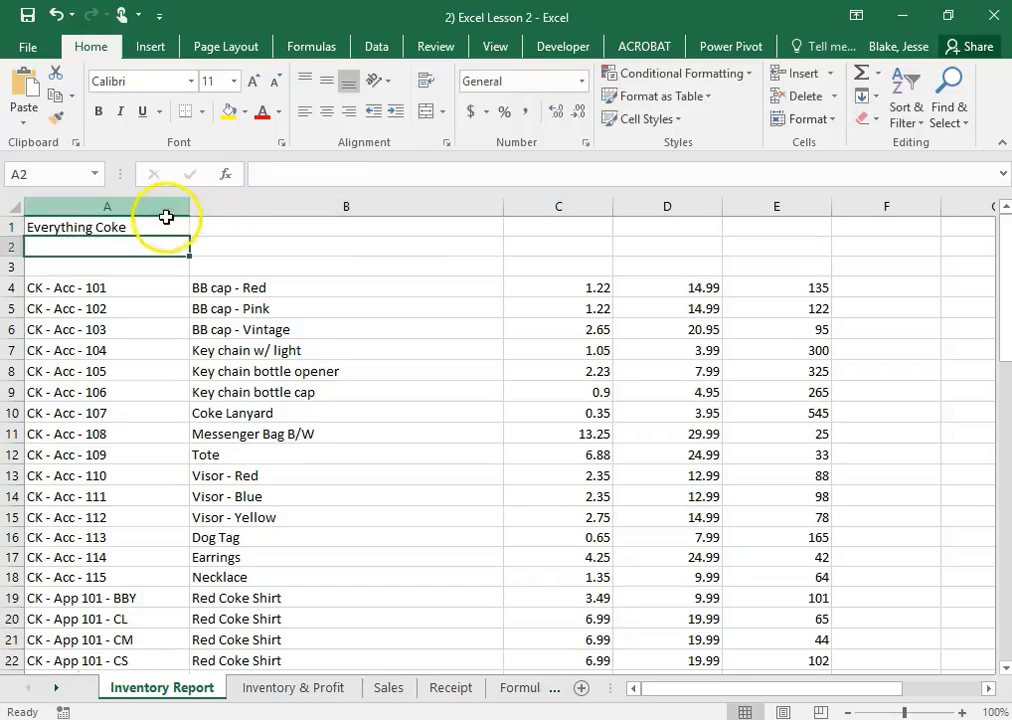
{"action": "left_click_drag", "start_coordinate": [175, 225], "coordinate": [985, 224]}
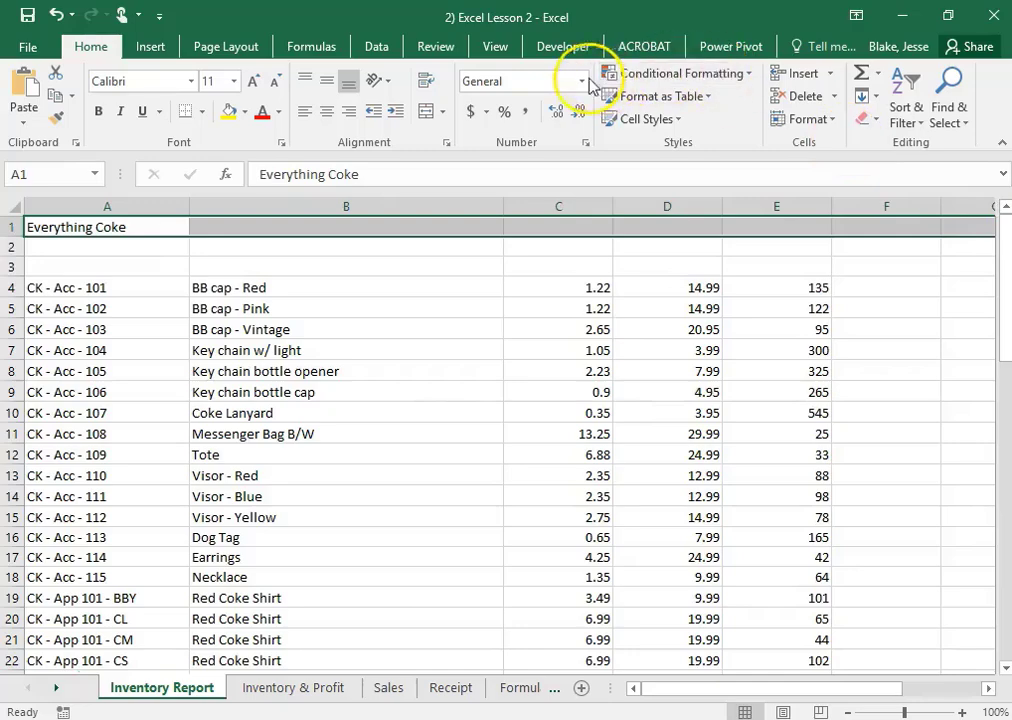
{"action": "left_click", "coordinate": [424, 113]}
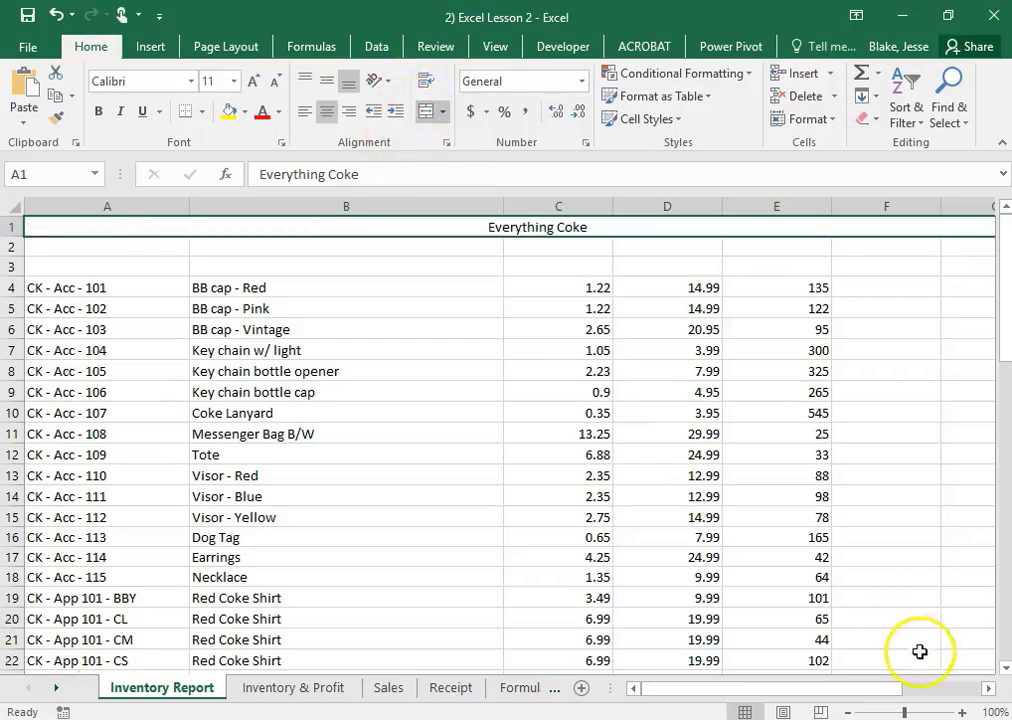
Enter the subtitle "Inventory List" in A2 and merge and center it across A2:G2
{"action": "left_click", "coordinate": [848, 712]}
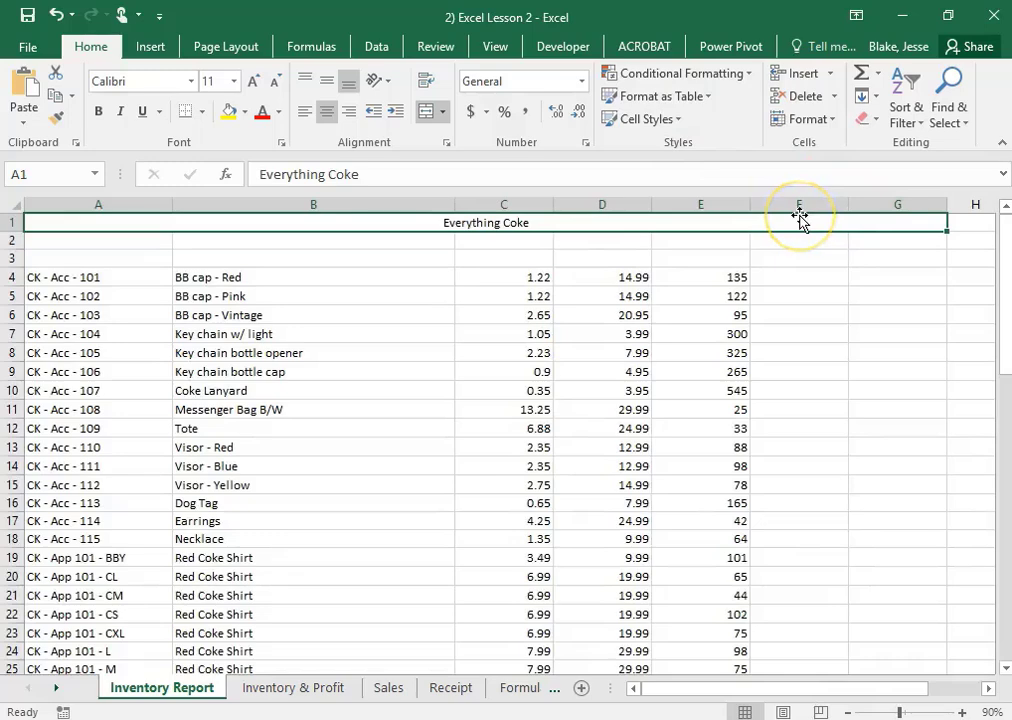
{"action": "left_click", "coordinate": [125, 238]}
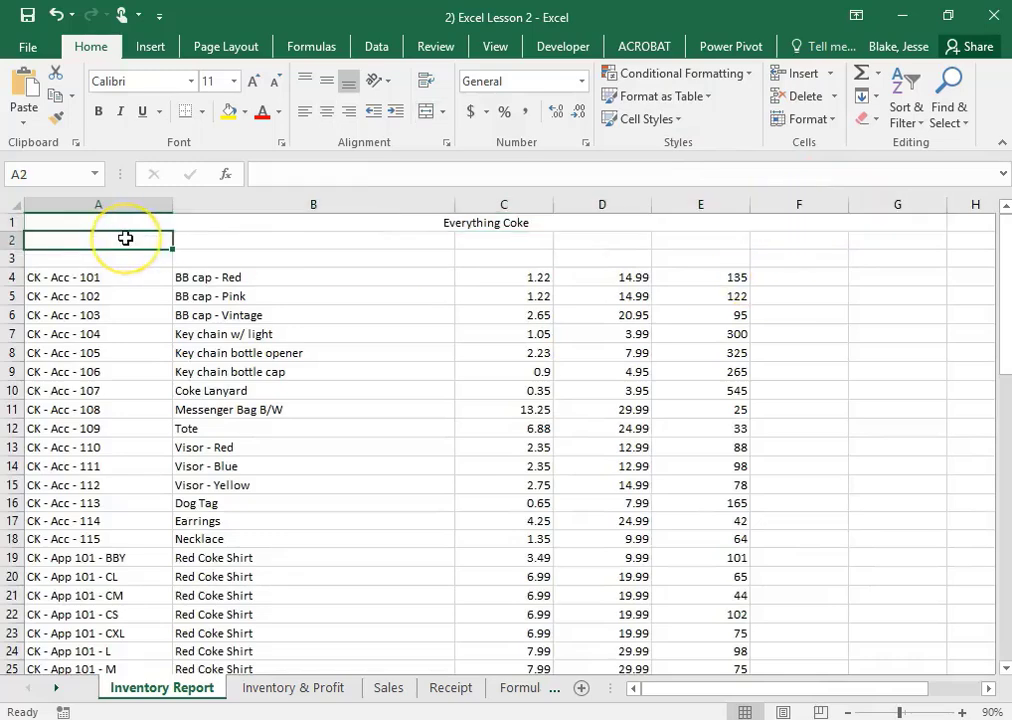
{"action": "type", "text": "Inventory List"}
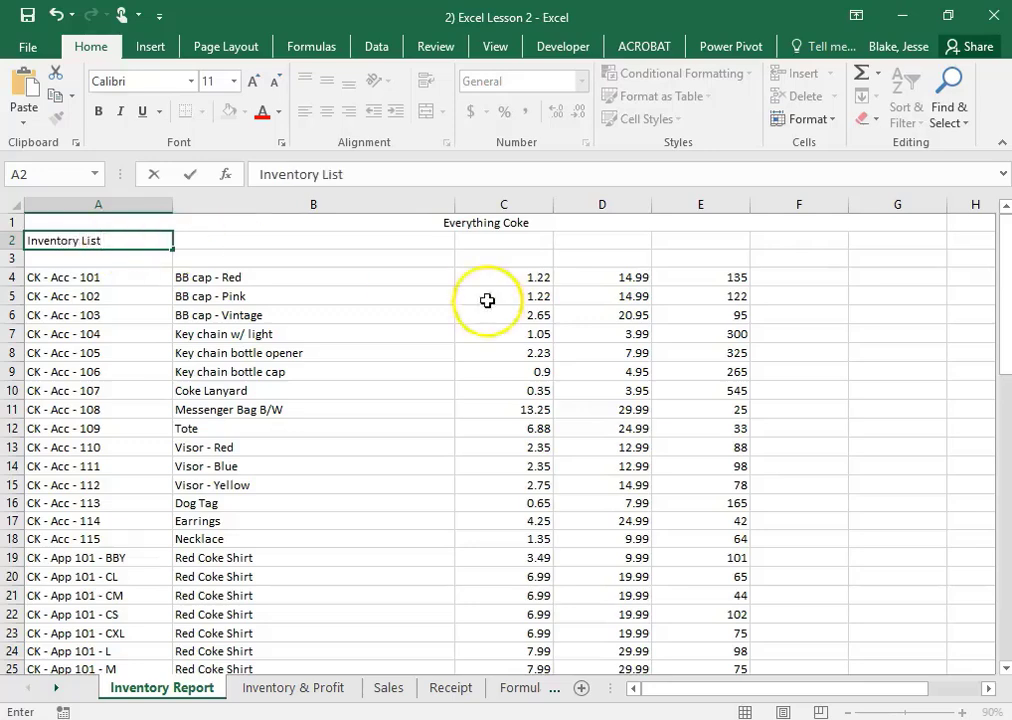
{"action": "left_click", "coordinate": [567, 311]}
{"action": "left_click", "coordinate": [59, 240]}
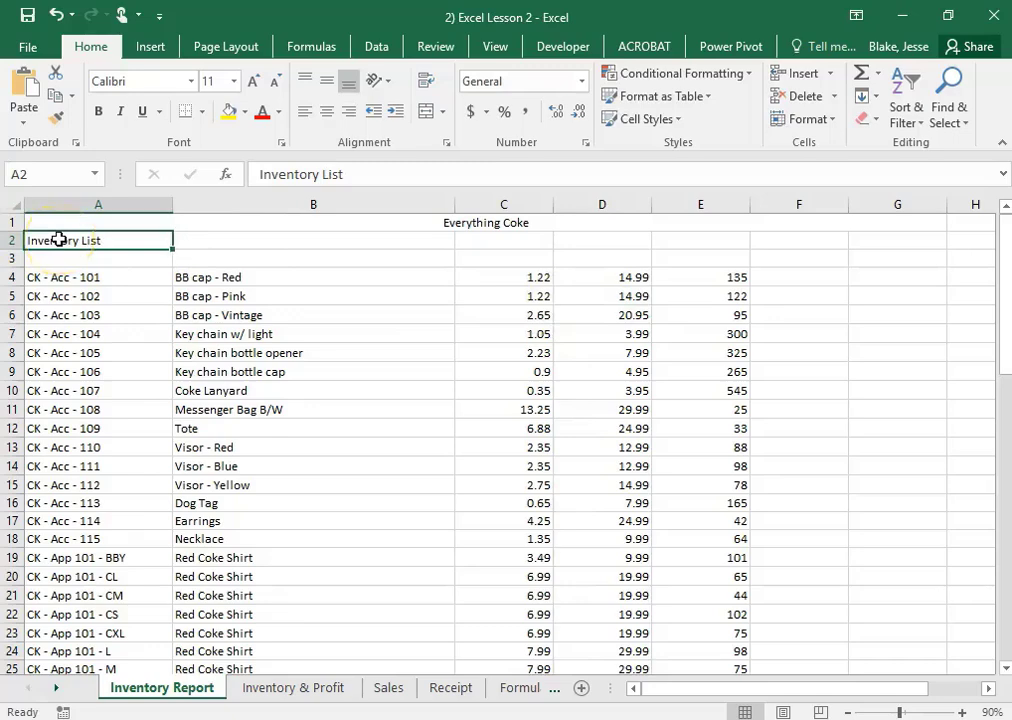
{"action": "left_click_drag", "start_coordinate": [59, 240], "coordinate": [868, 245]}
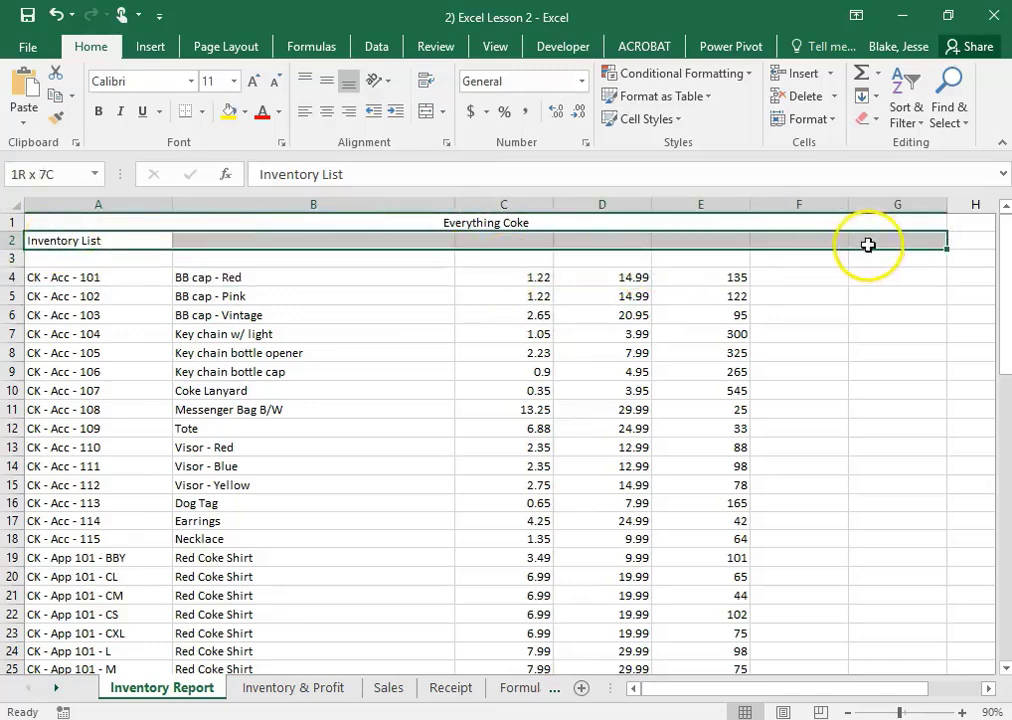
{"action": "left_click", "coordinate": [427, 111]}
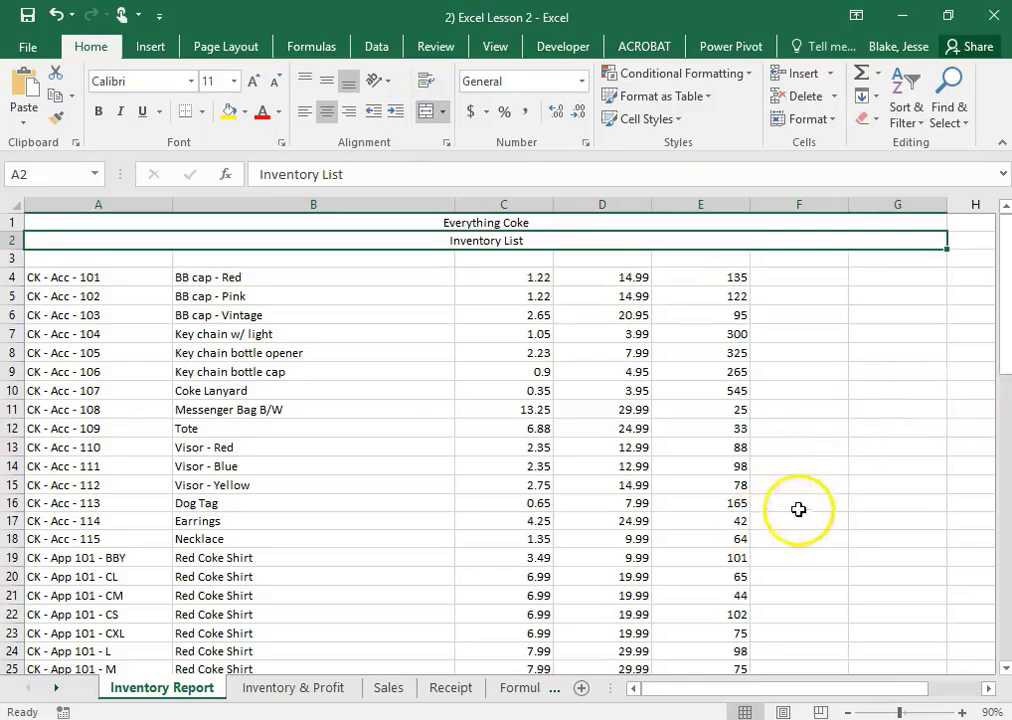
{"action": "left_click", "coordinate": [796, 430]}
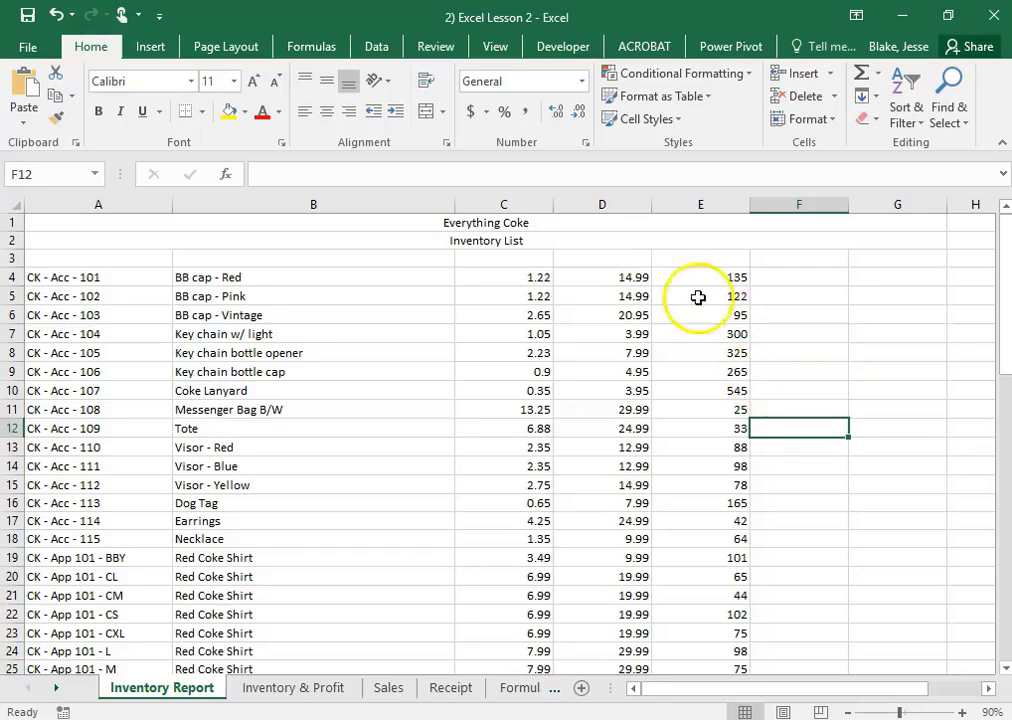
Apply the View theme to the workbook
{"action": "left_click", "coordinate": [255, 47]}
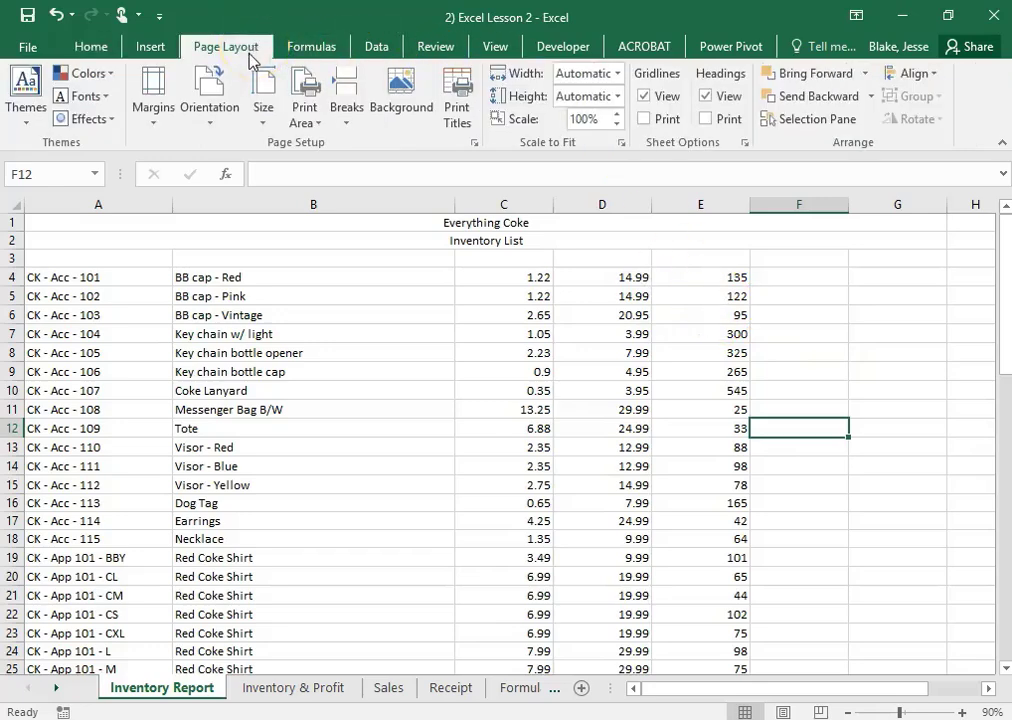
{"action": "left_click", "coordinate": [40, 124]}
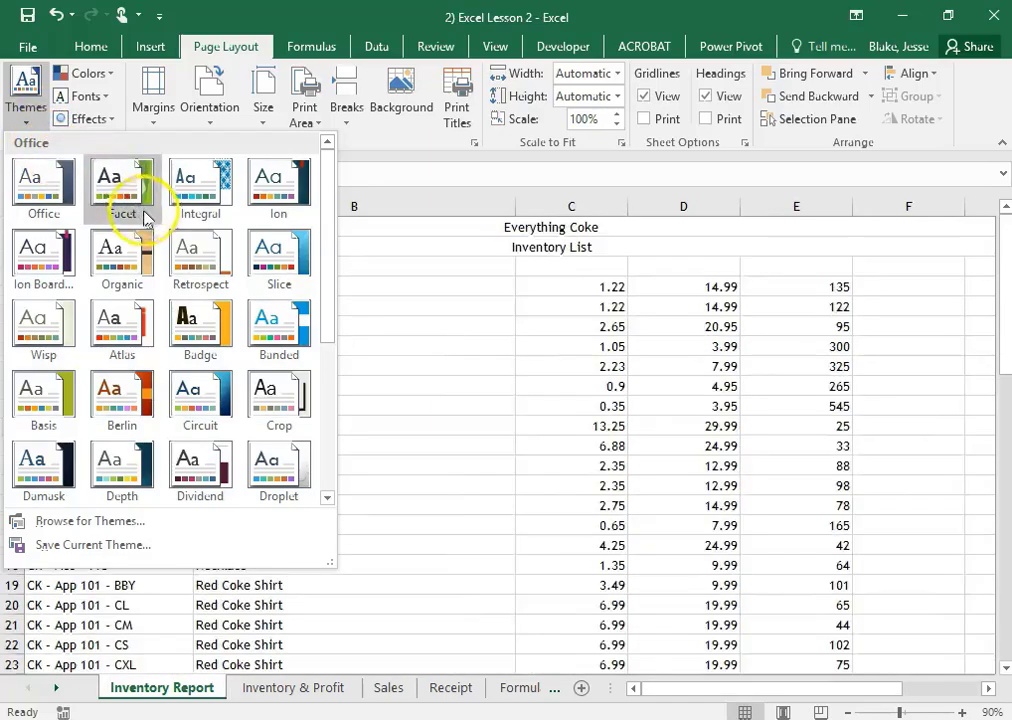
{"action": "scroll", "coordinate": [265, 395], "scroll_direction": "down", "scroll_amount": 3}
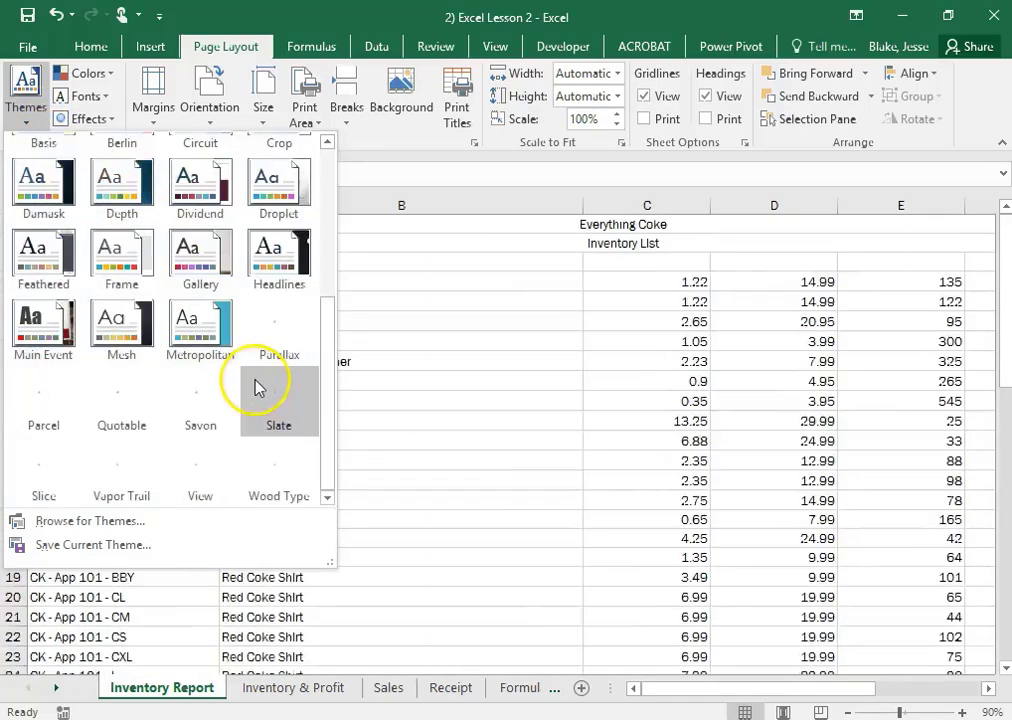
{"action": "scroll", "coordinate": [253, 375], "scroll_direction": "up", "scroll_amount": 3}
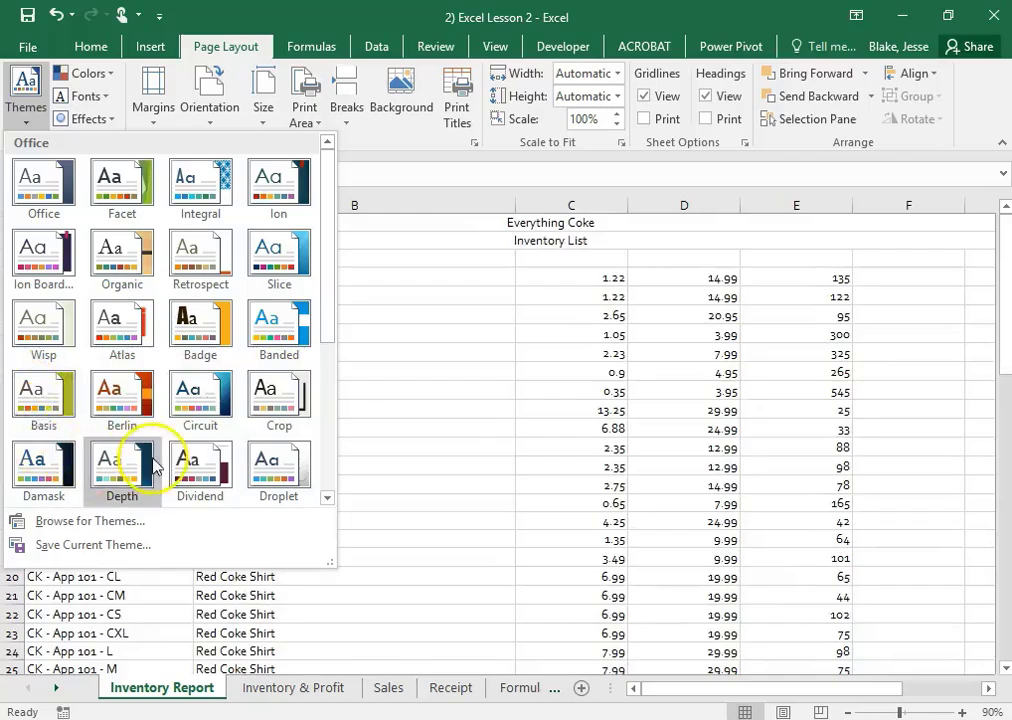
{"action": "scroll", "coordinate": [160, 452], "scroll_direction": "down", "scroll_amount": 2}
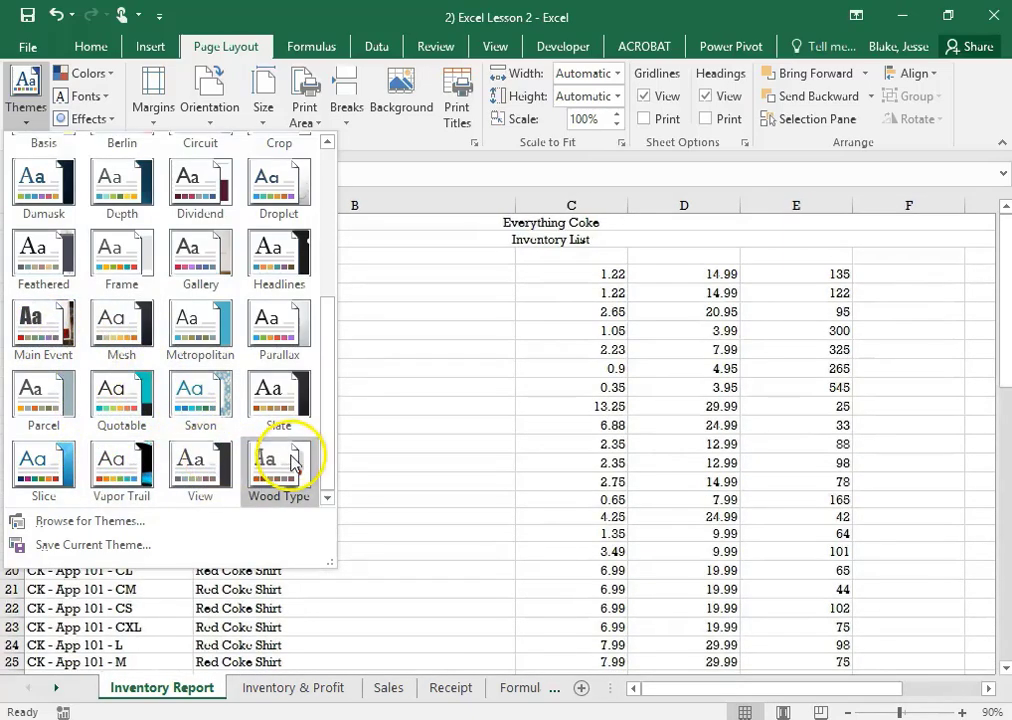
{"action": "left_click", "coordinate": [230, 462]}
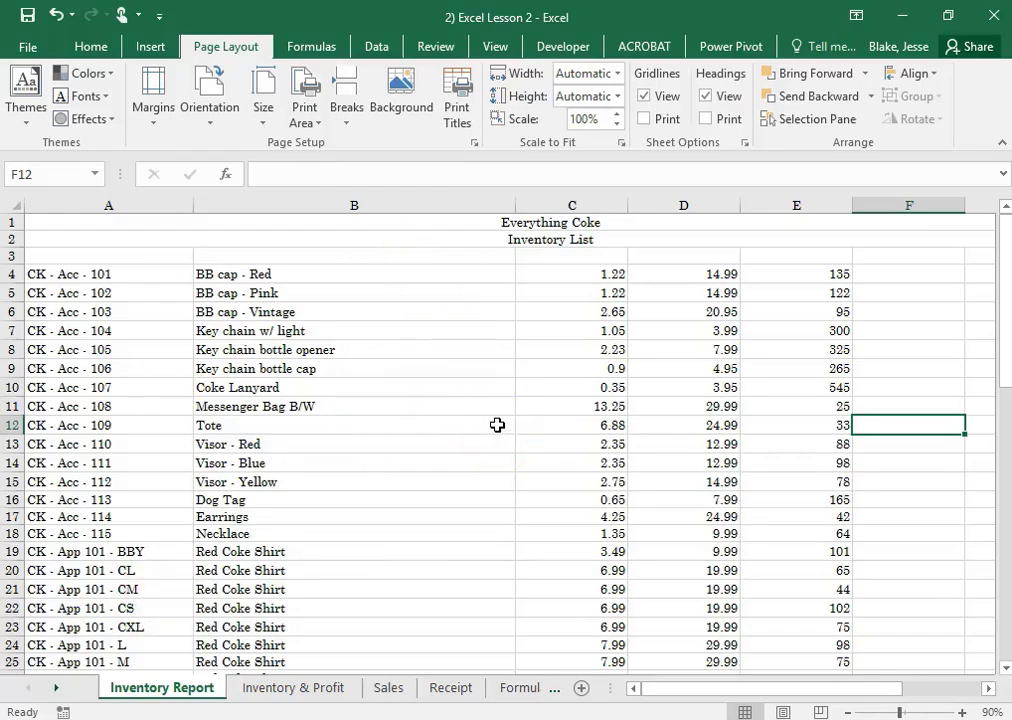
Fill the title and subtitle cells A1:A2 with a dark gold color chosen from the extended standard colors
{"action": "left_click", "coordinate": [501, 224]}
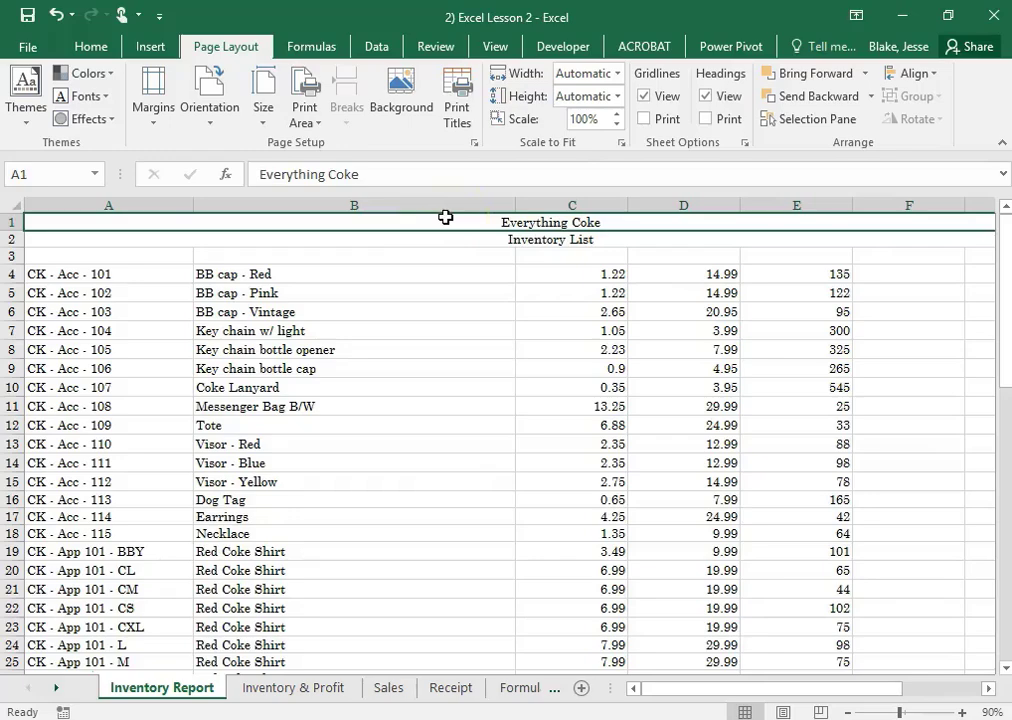
{"action": "left_click_drag", "start_coordinate": [447, 220], "coordinate": [450, 234]}
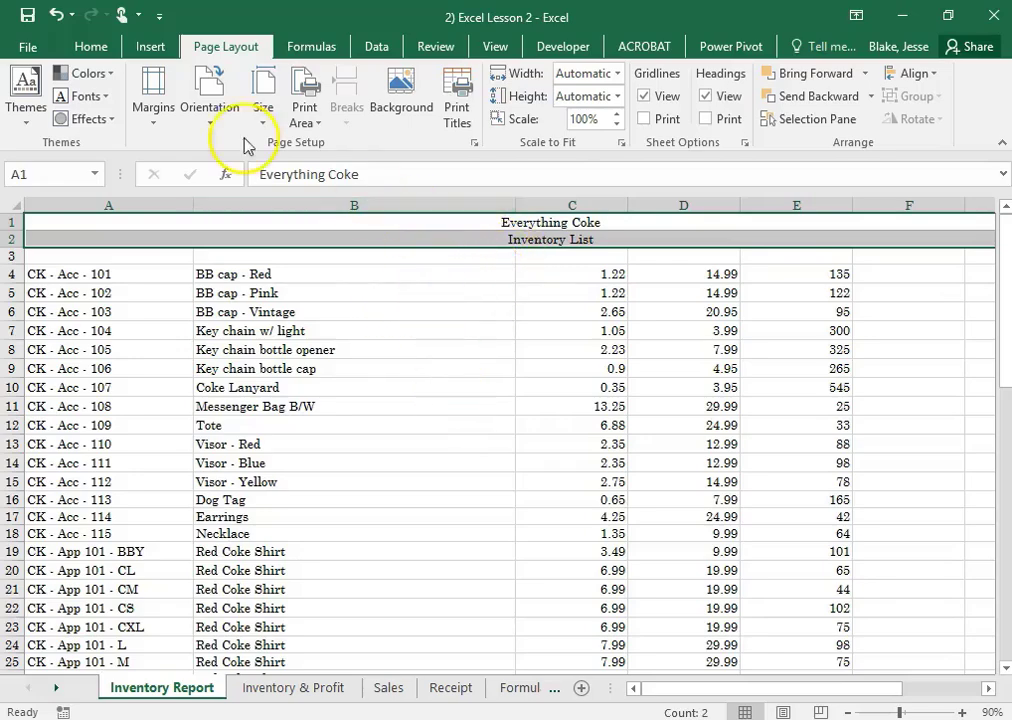
{"action": "left_click", "coordinate": [91, 47]}
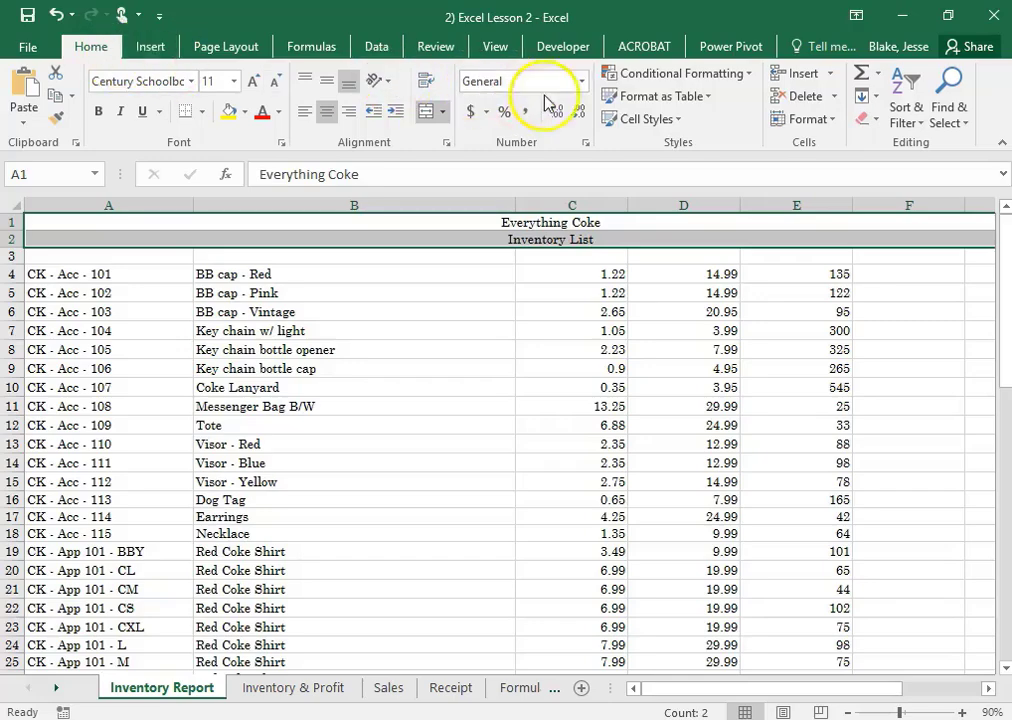
{"action": "left_click", "coordinate": [244, 112]}
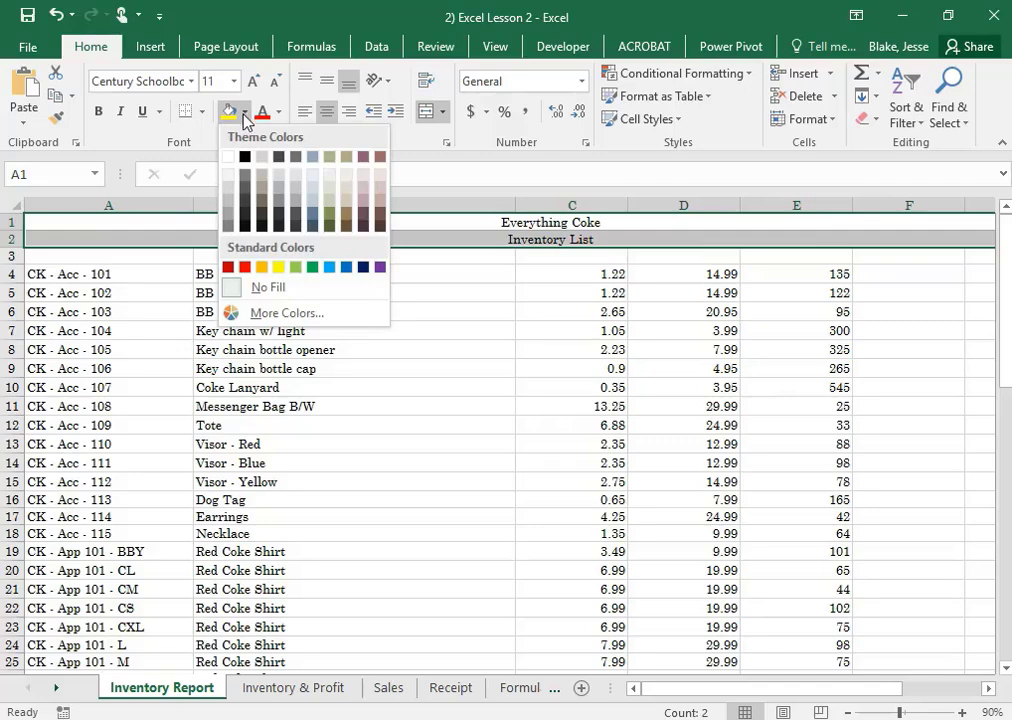
{"action": "left_click", "coordinate": [268, 314]}
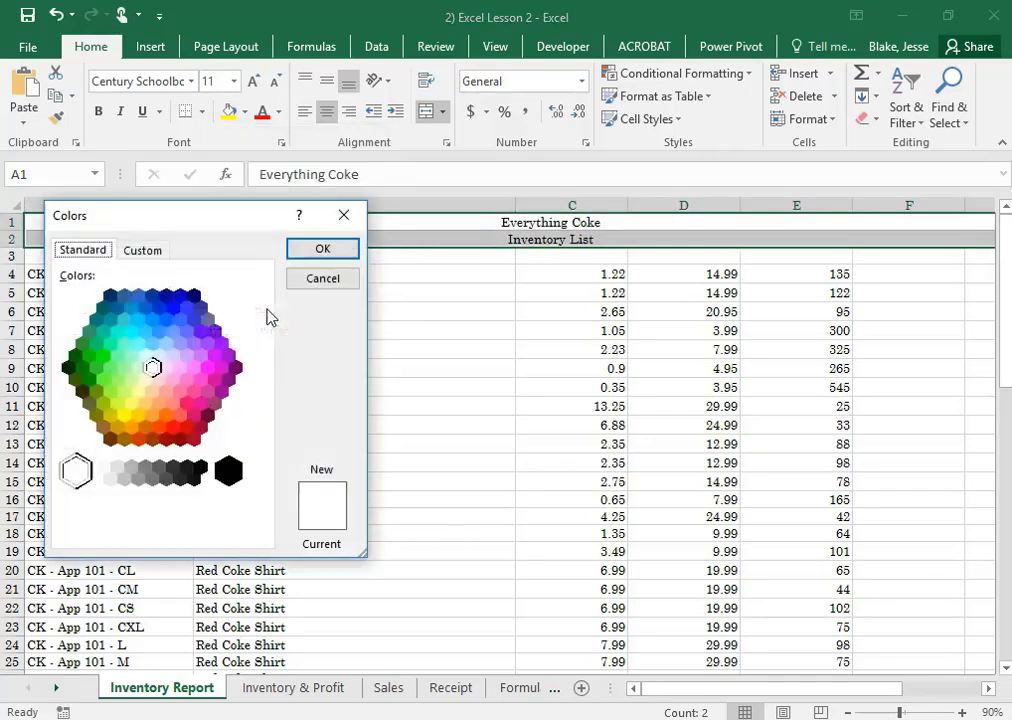
{"action": "left_click", "coordinate": [137, 416]}
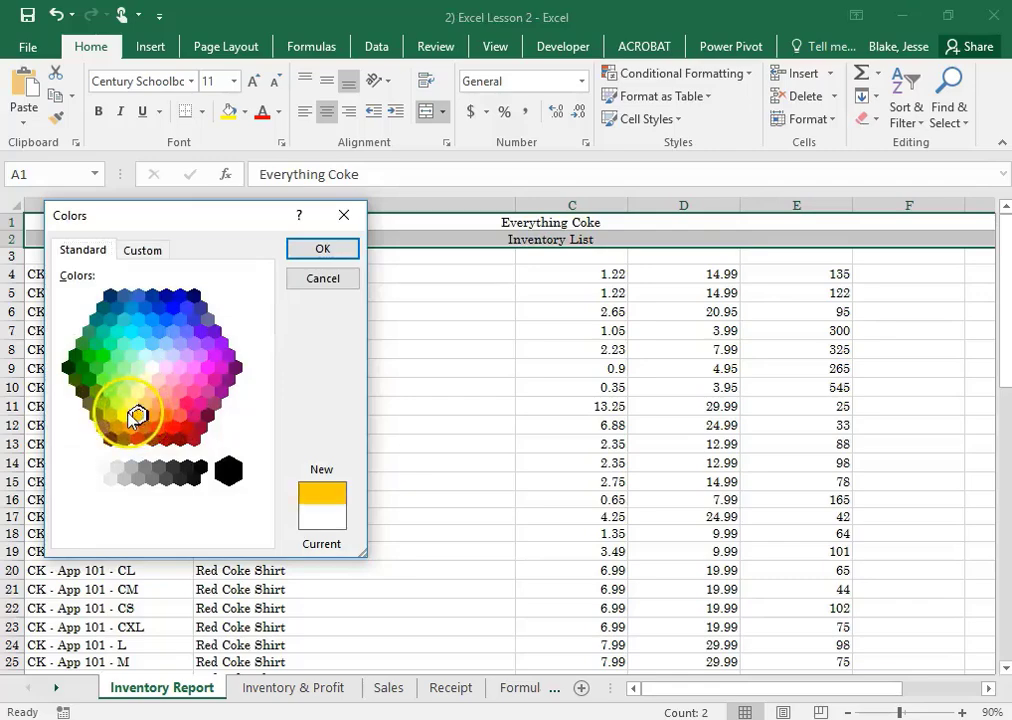
{"action": "left_click", "coordinate": [128, 413]}
{"action": "left_click", "coordinate": [137, 418]}
{"action": "left_click", "coordinate": [134, 426]}
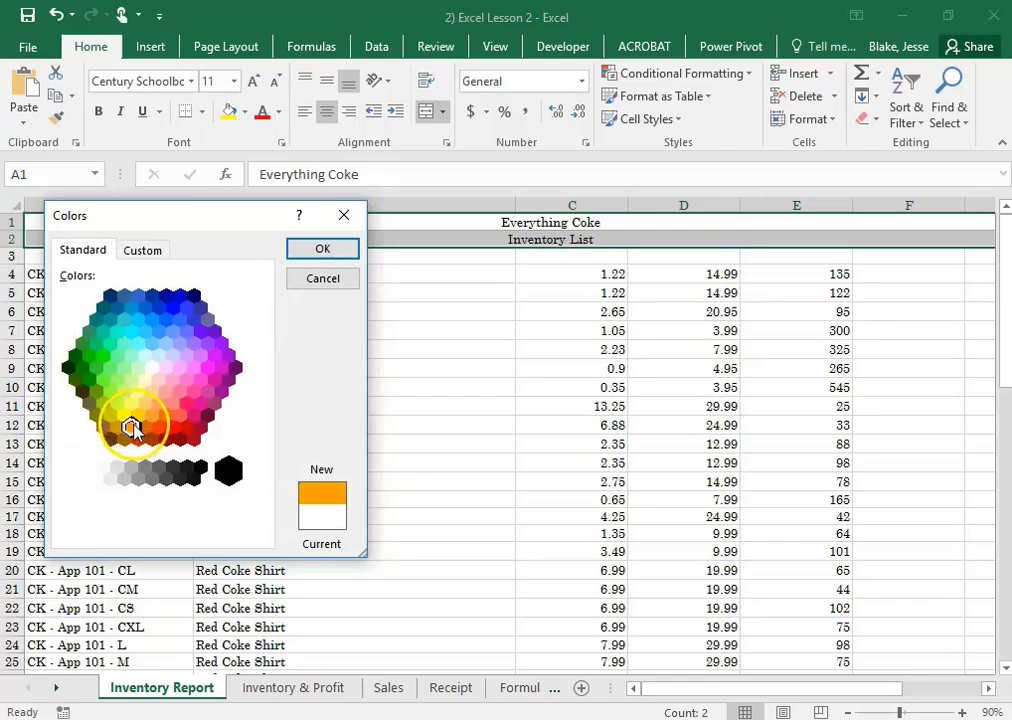
{"action": "left_click", "coordinate": [137, 416]}
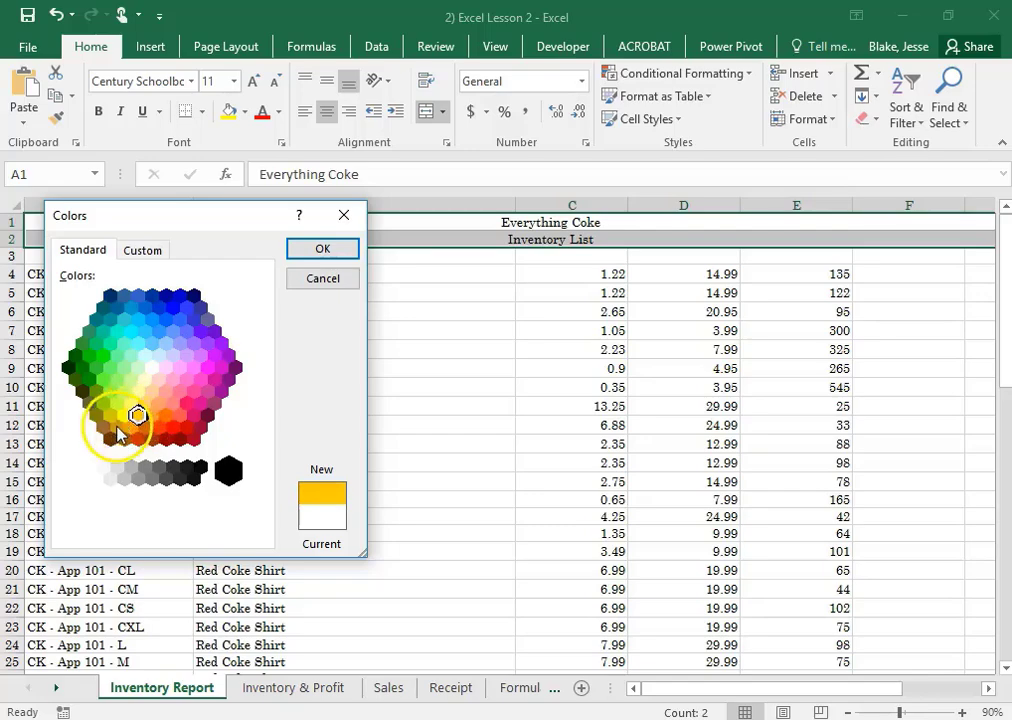
{"action": "left_click", "coordinate": [117, 425]}
{"action": "left_click", "coordinate": [295, 250]}
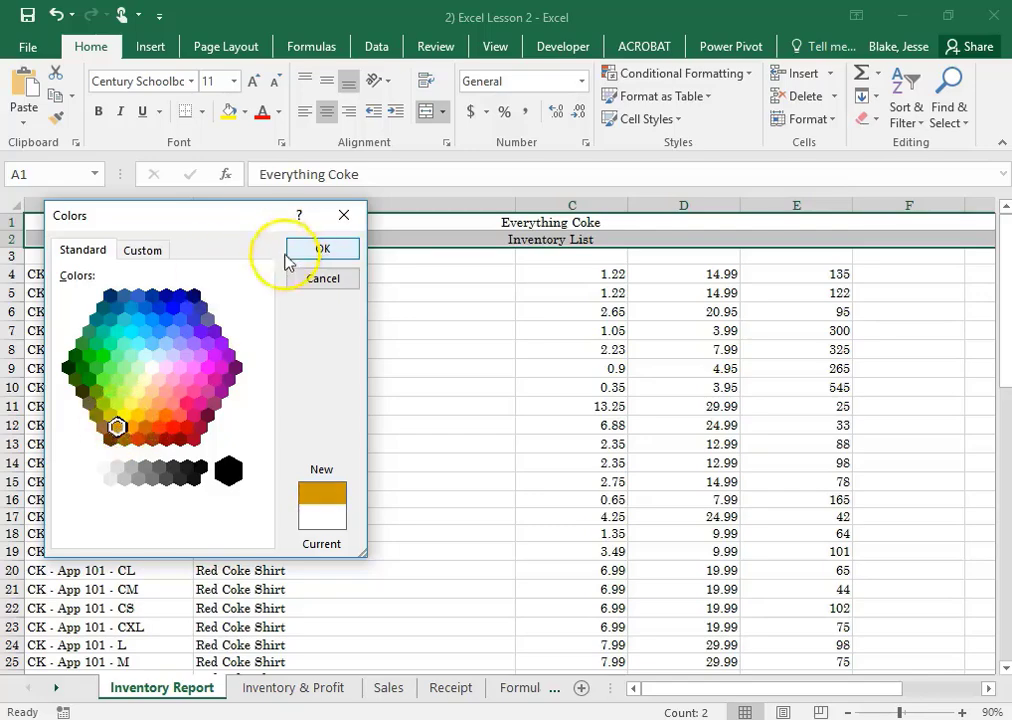
{"action": "left_click", "coordinate": [303, 249]}
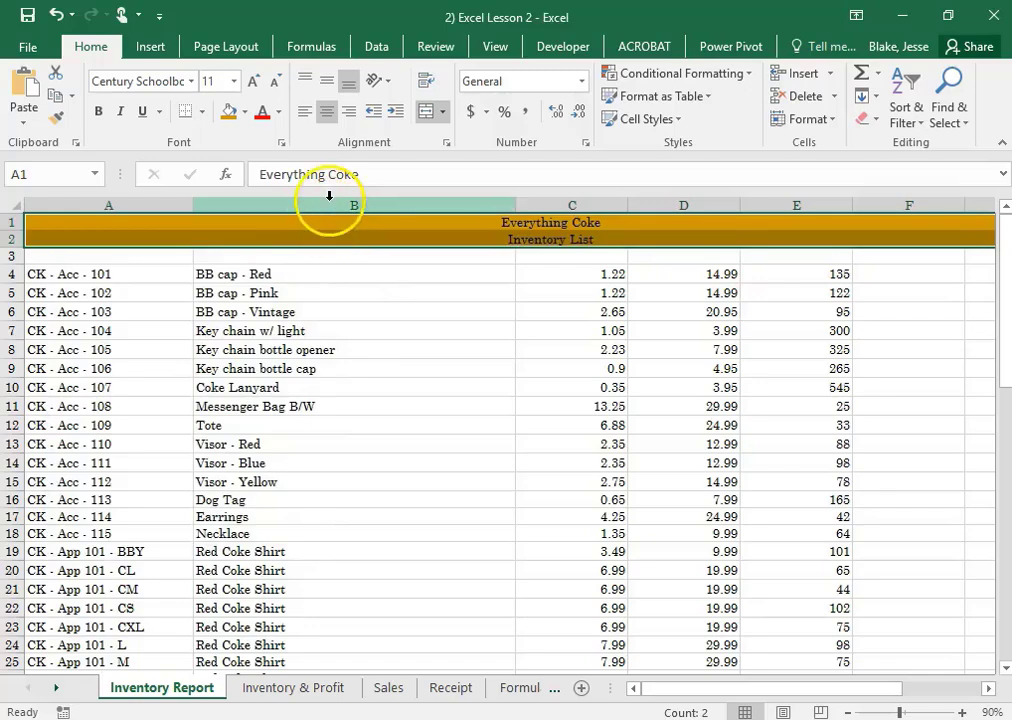
Change the font color of the title and subtitle in A1:A2 to white
{"action": "left_click", "coordinate": [277, 113]}
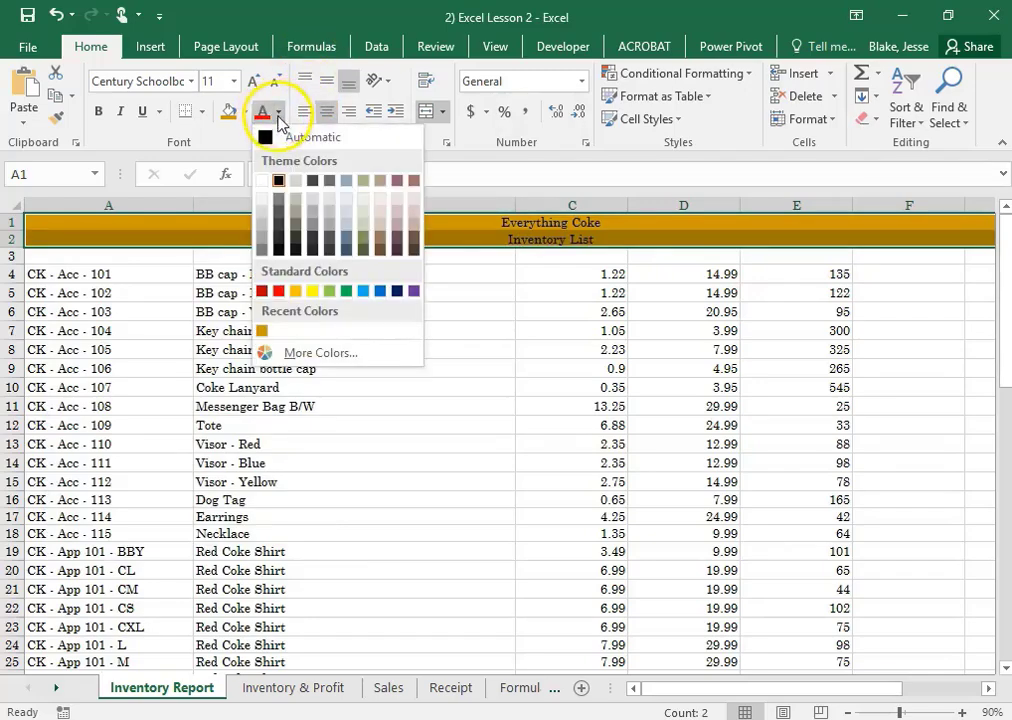
{"action": "left_click", "coordinate": [260, 183]}
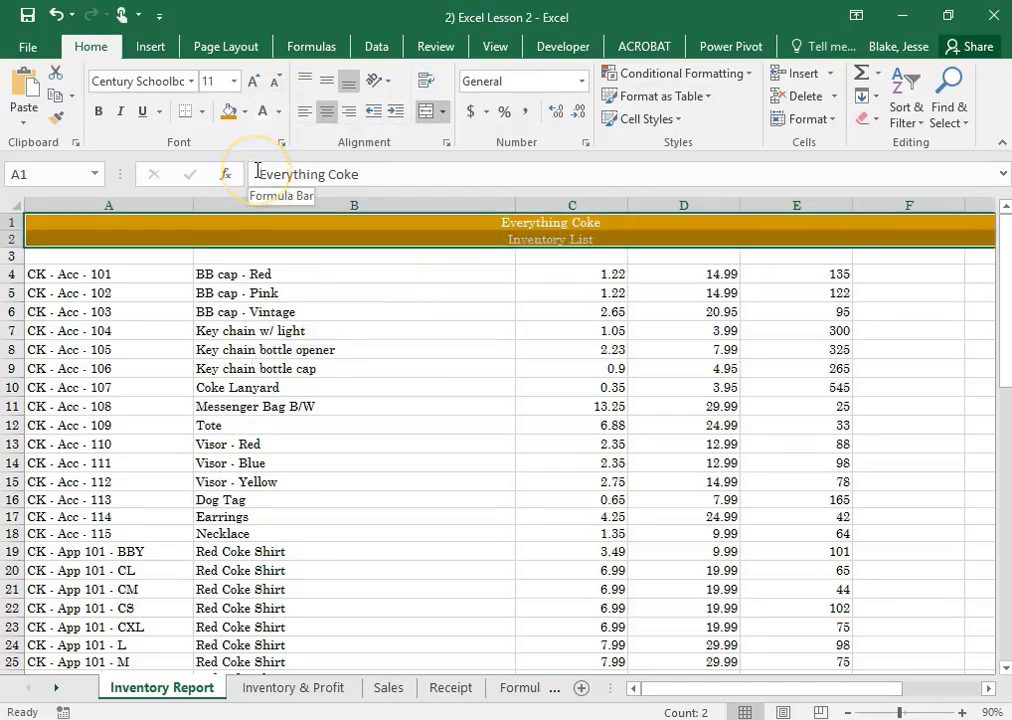
{"action": "left_click", "coordinate": [578, 290]}
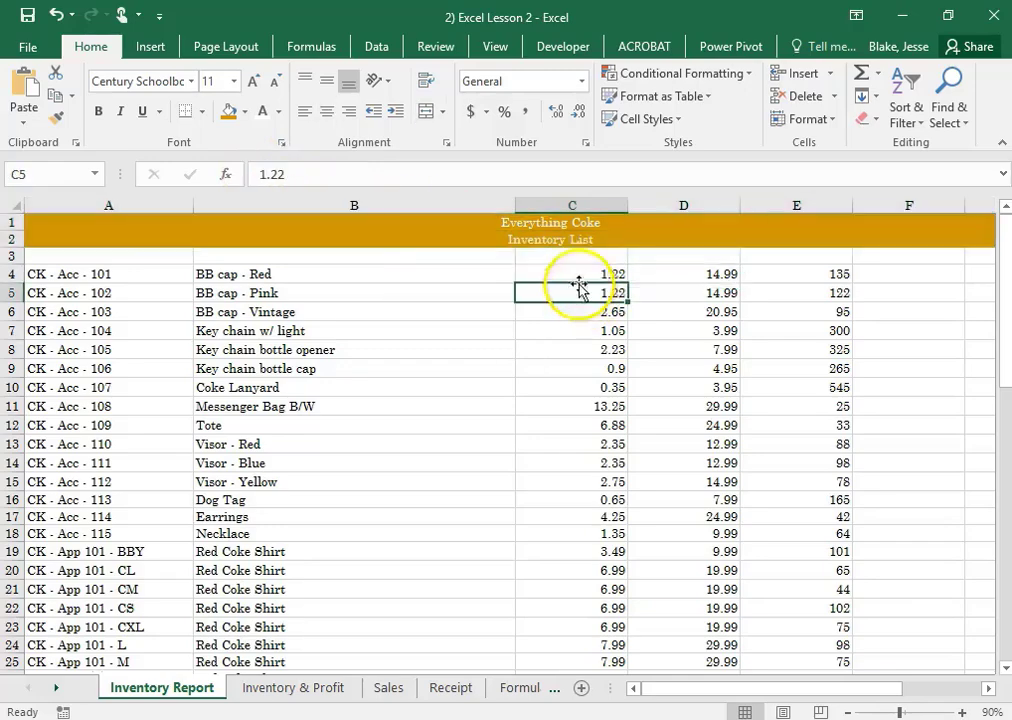
Set the font size to 24 for the title in A1 and 20 for the subtitle in A2
{"action": "left_click", "coordinate": [544, 222]}
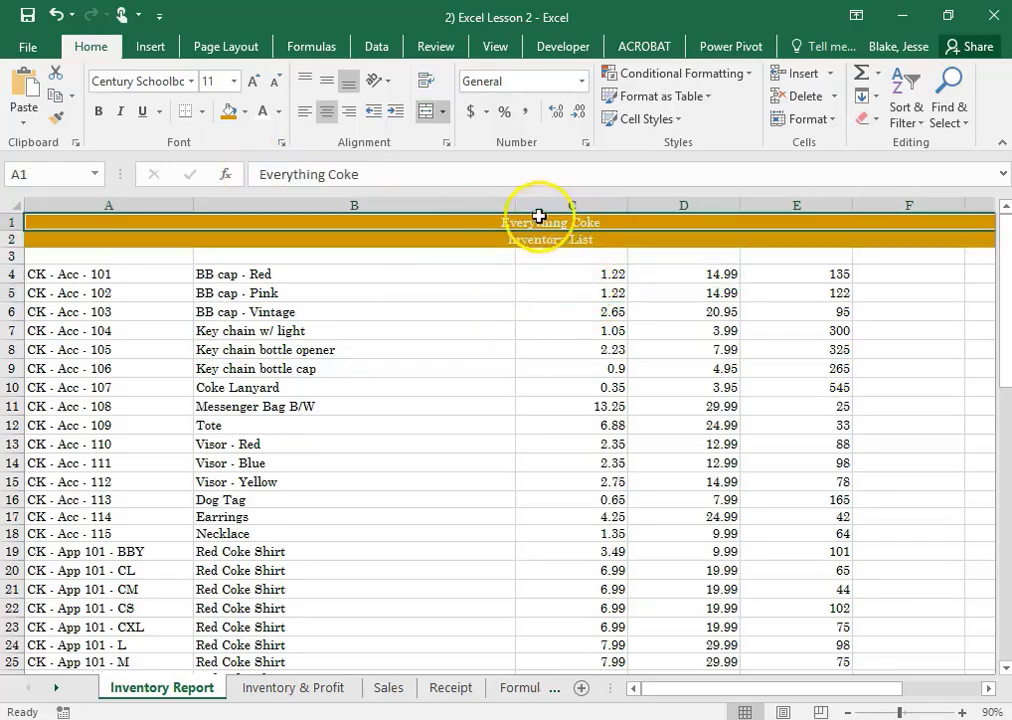
{"action": "left_click", "coordinate": [232, 82]}
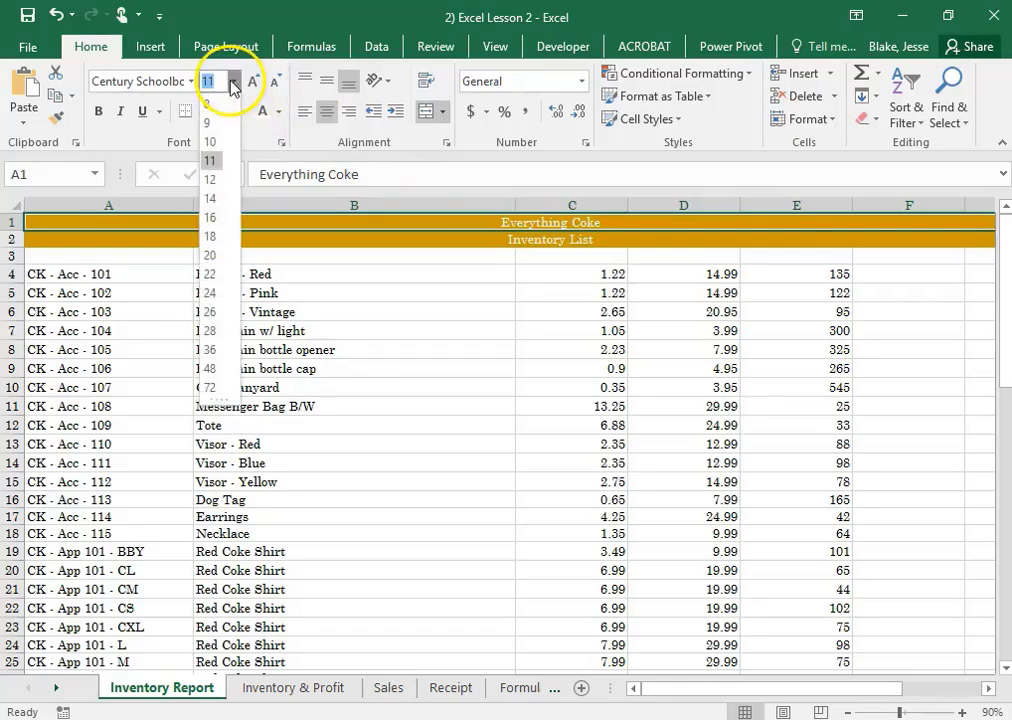
{"action": "left_click", "coordinate": [210, 294]}
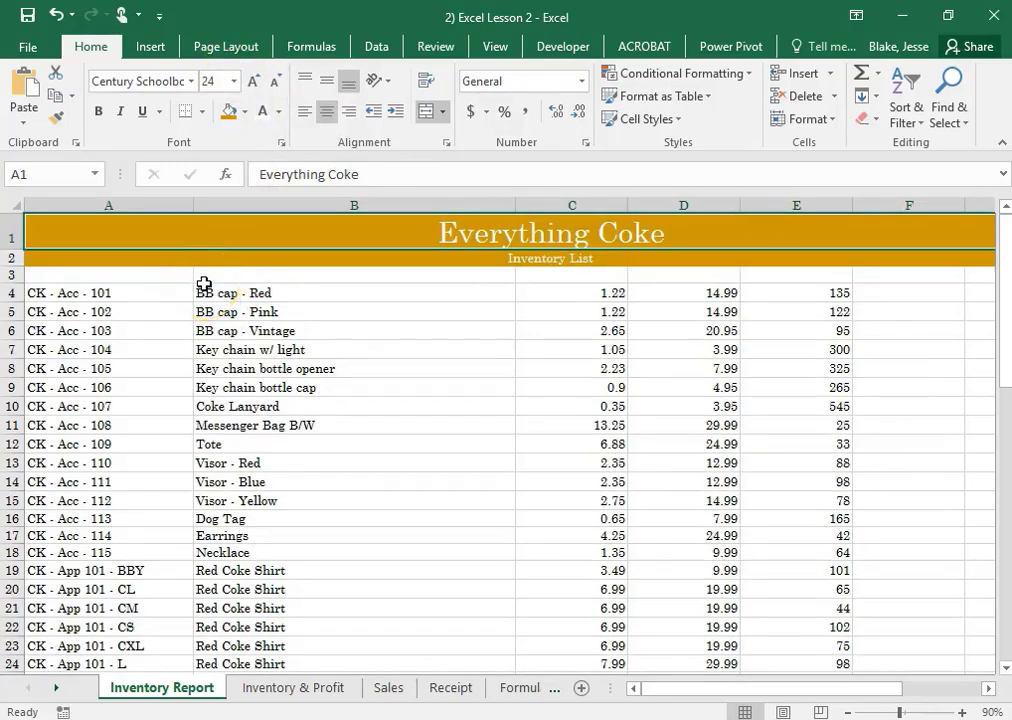
{"action": "left_click", "coordinate": [510, 260]}
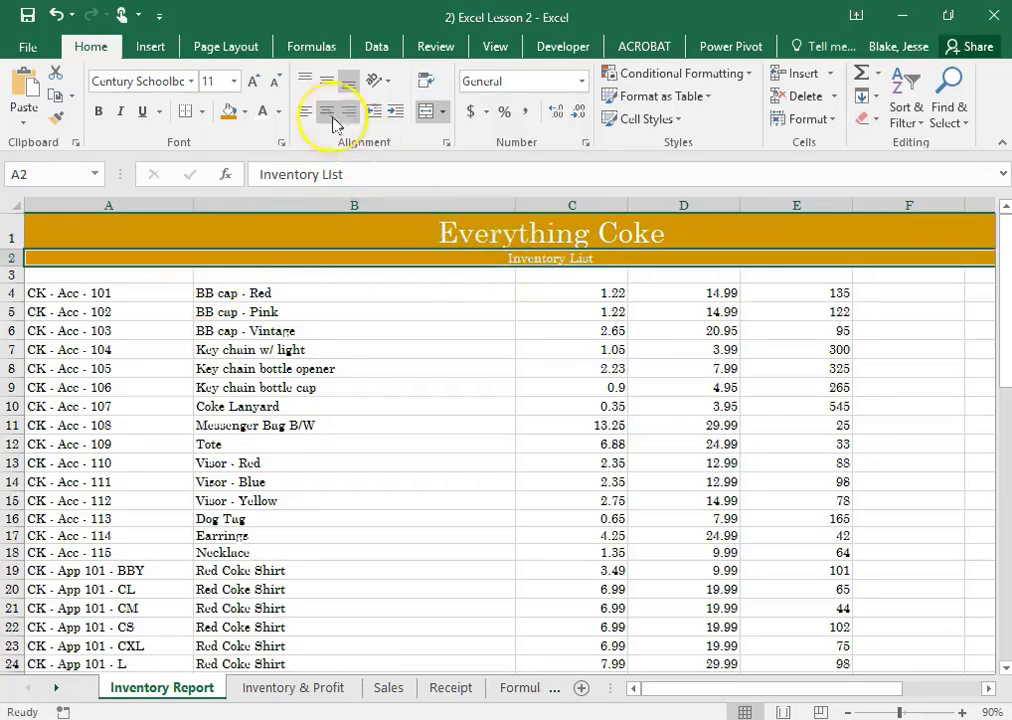
{"action": "left_click", "coordinate": [233, 81]}
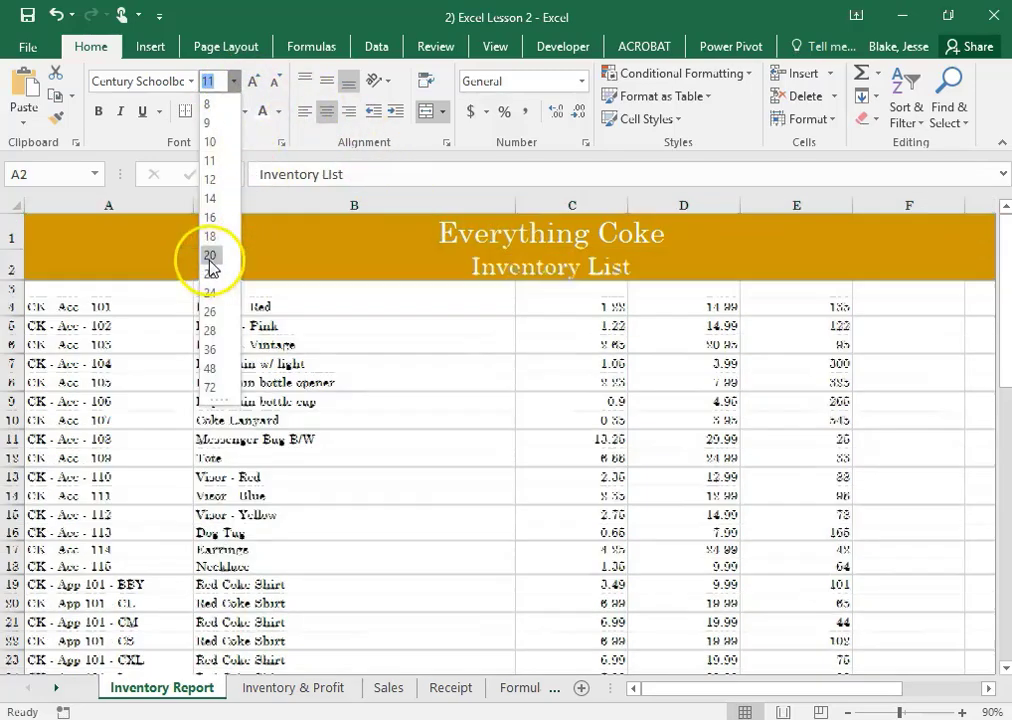
{"action": "left_click", "coordinate": [210, 255]}
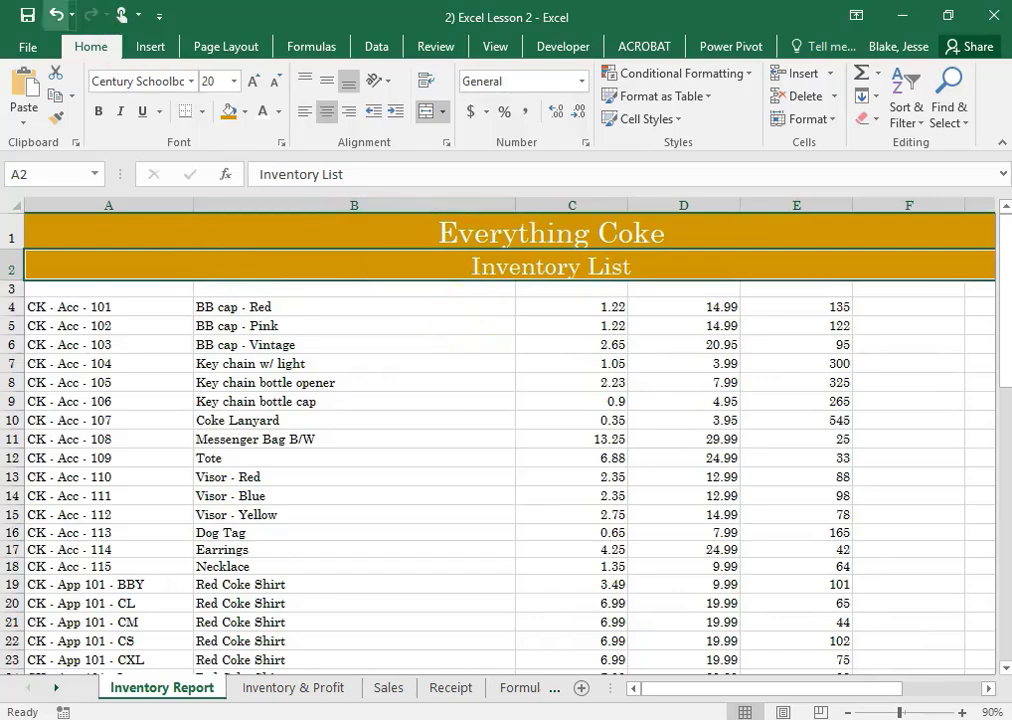
Save the formatted workbook
{"action": "left_click", "coordinate": [28, 15]}
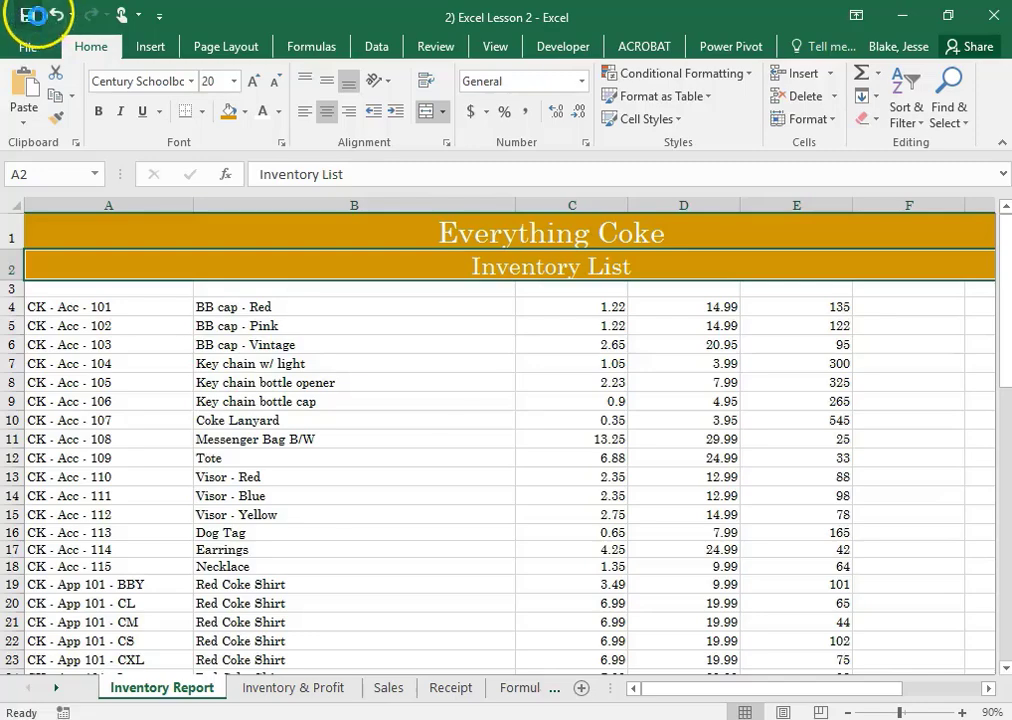
{"action": "left_click", "coordinate": [47, 673]}
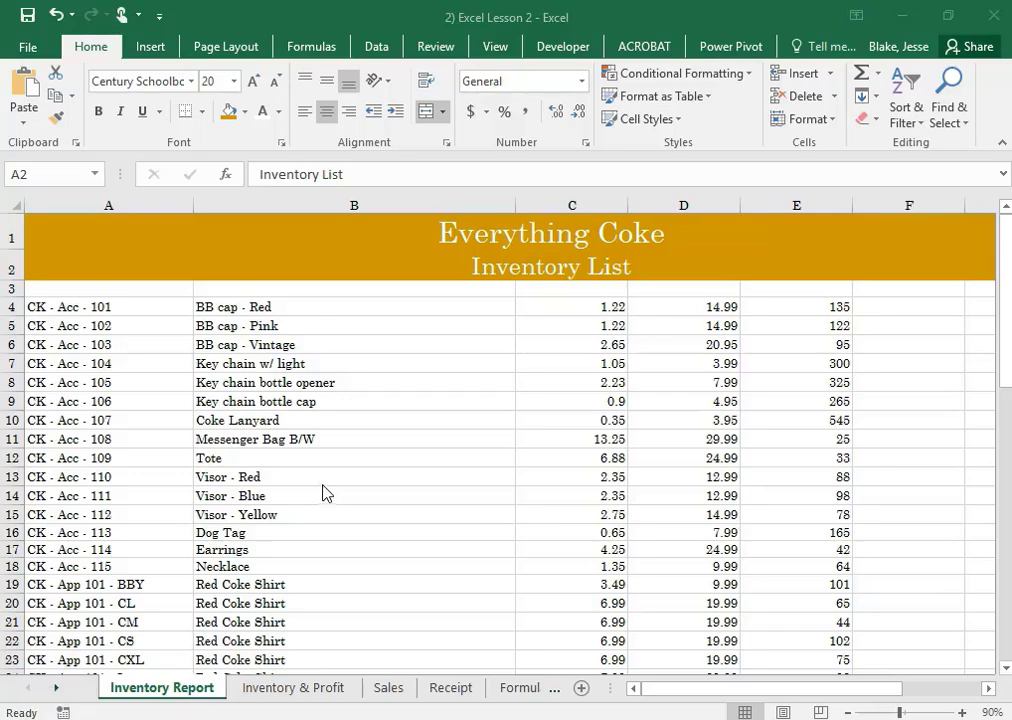
{"action": "left_click", "coordinate": [219, 329]}
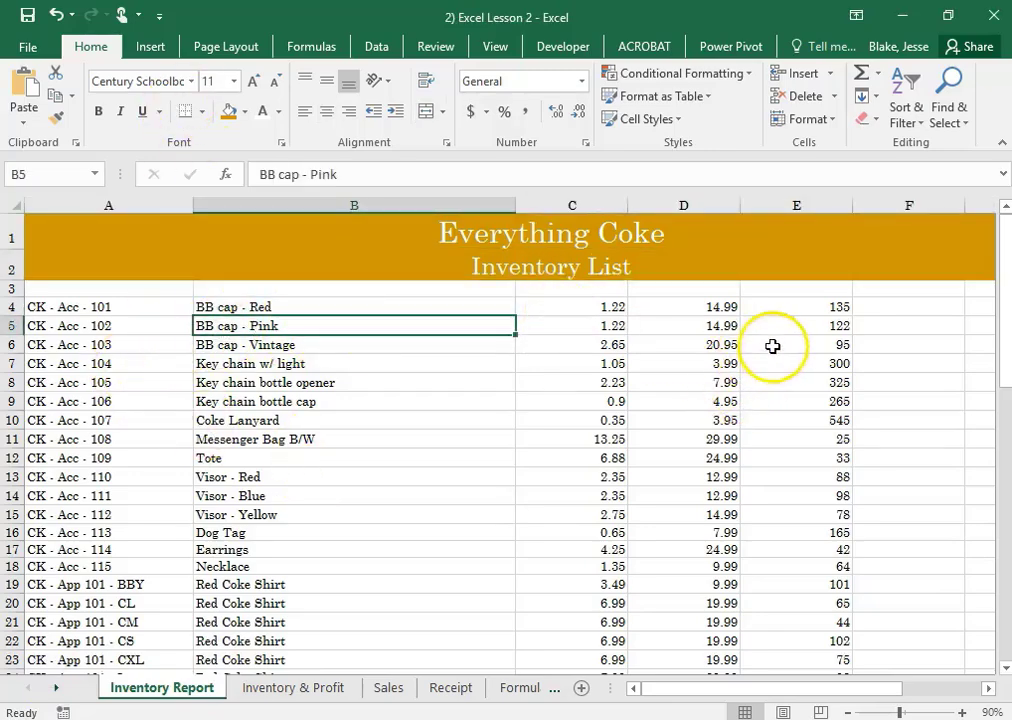
Switch to the Word instructions to read the column headings required for row 3, and return to the Excel workbook
{"action": "left_click", "coordinate": [61, 288]}
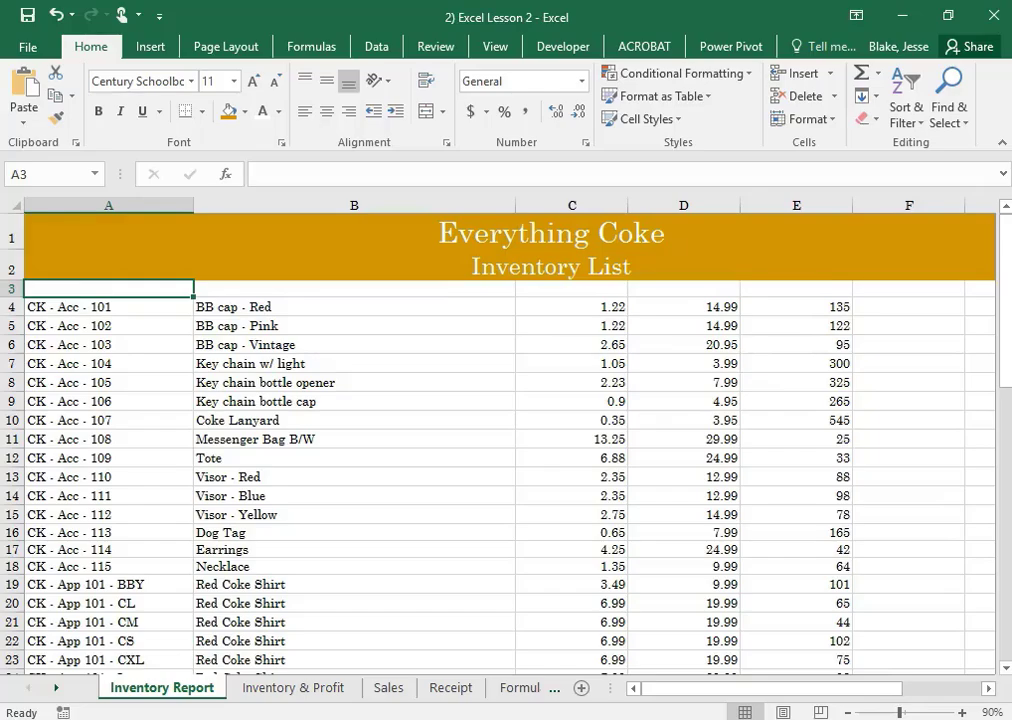
{"action": "key", "text": "alt+Tab"}
{"action": "left_click", "coordinate": [893, 69]}
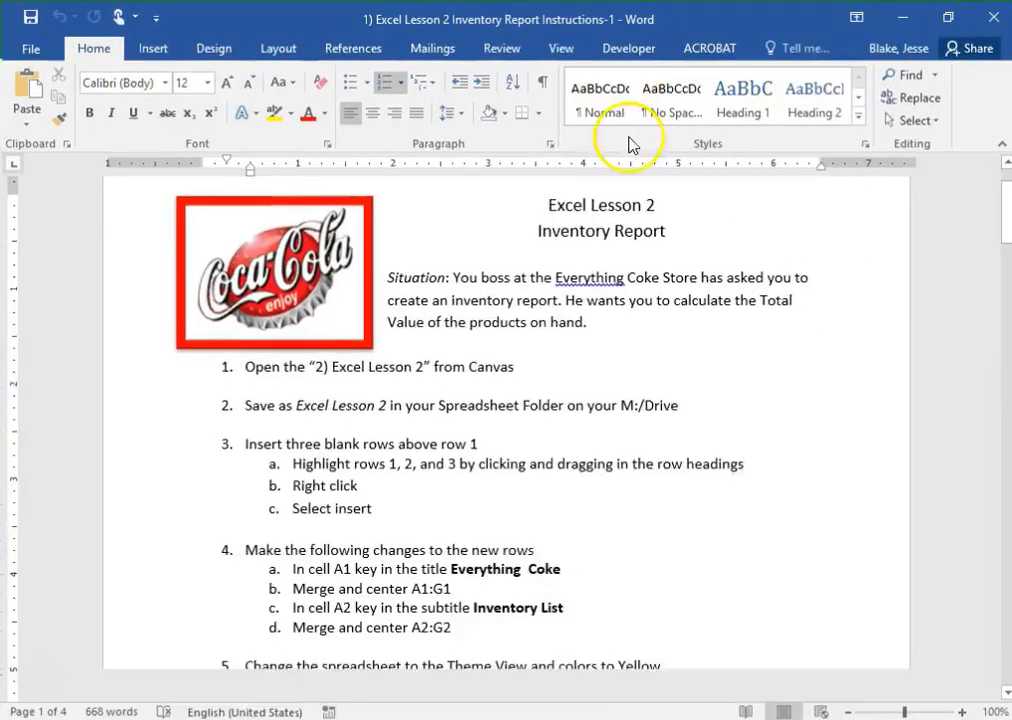
{"action": "scroll", "coordinate": [450, 422], "scroll_direction": "down", "scroll_amount": 8}
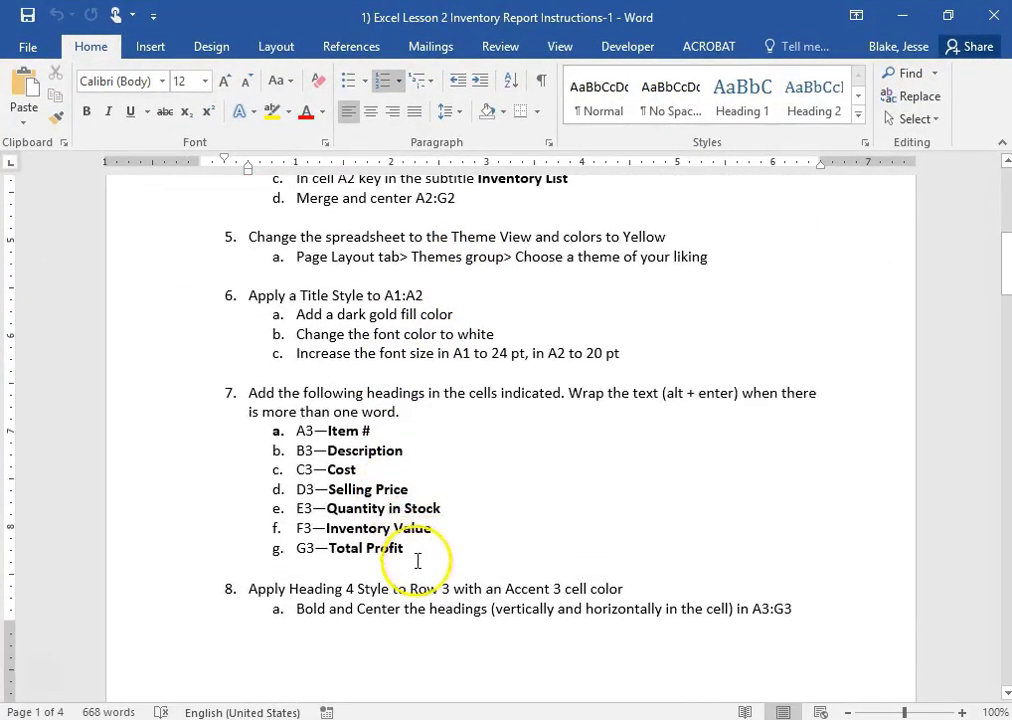
{"action": "left_click_drag", "start_coordinate": [406, 548], "coordinate": [292, 432]}
{"action": "key", "text": "alt+Tab"}
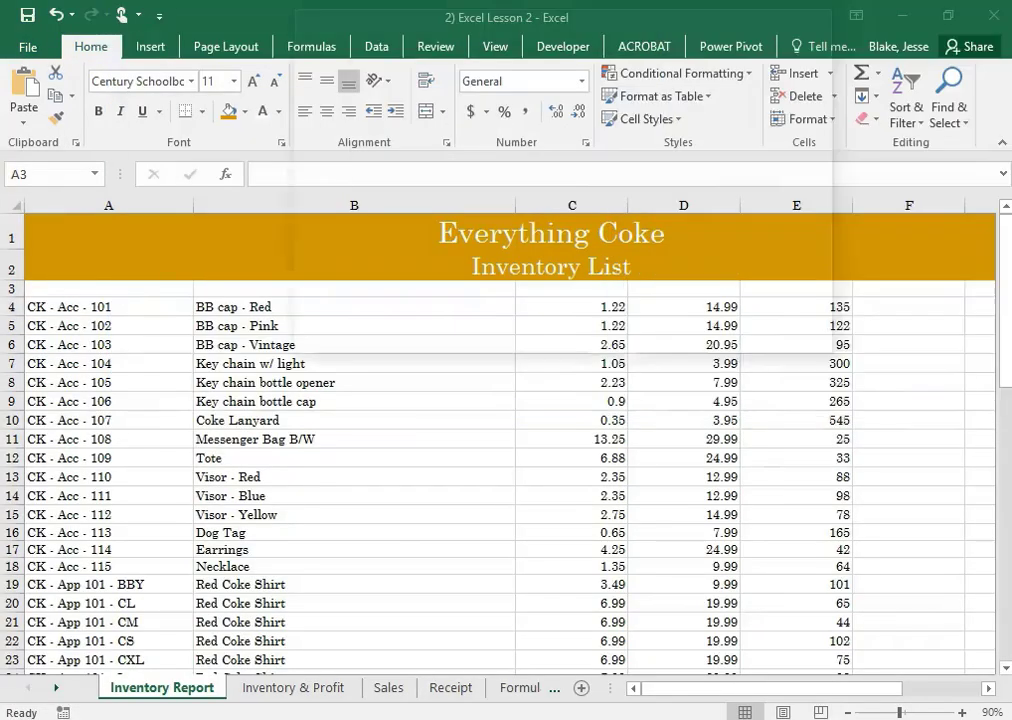
Enter the column headings Item#, Description and Cost in cells A3, B3 and C3
{"action": "left_click", "coordinate": [48, 288]}
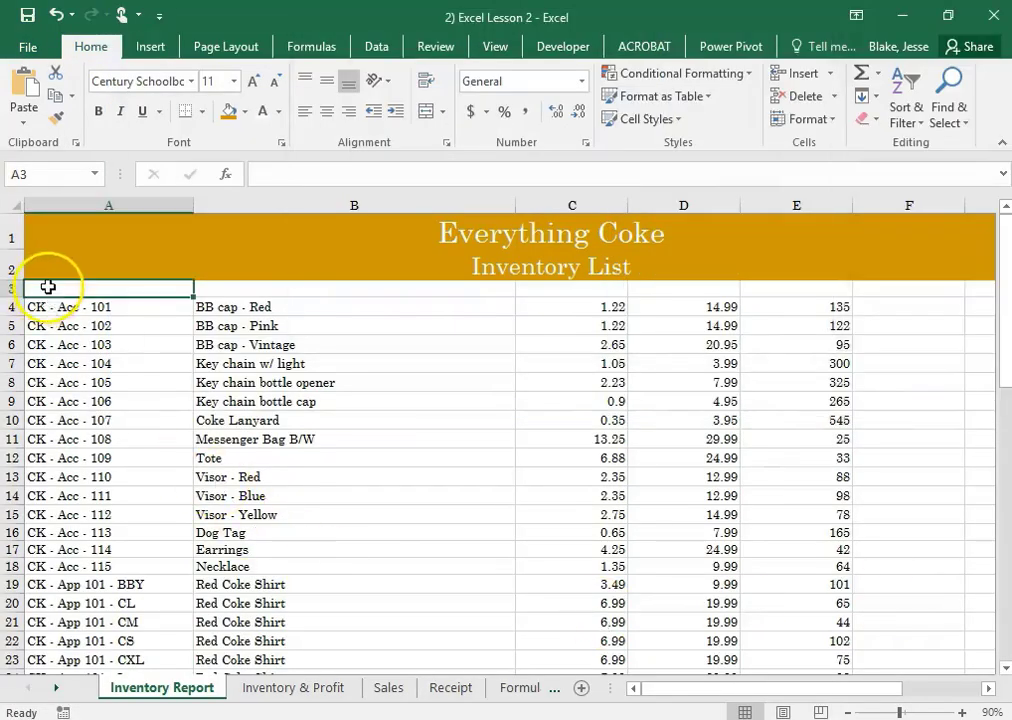
{"action": "type", "text": "It"}
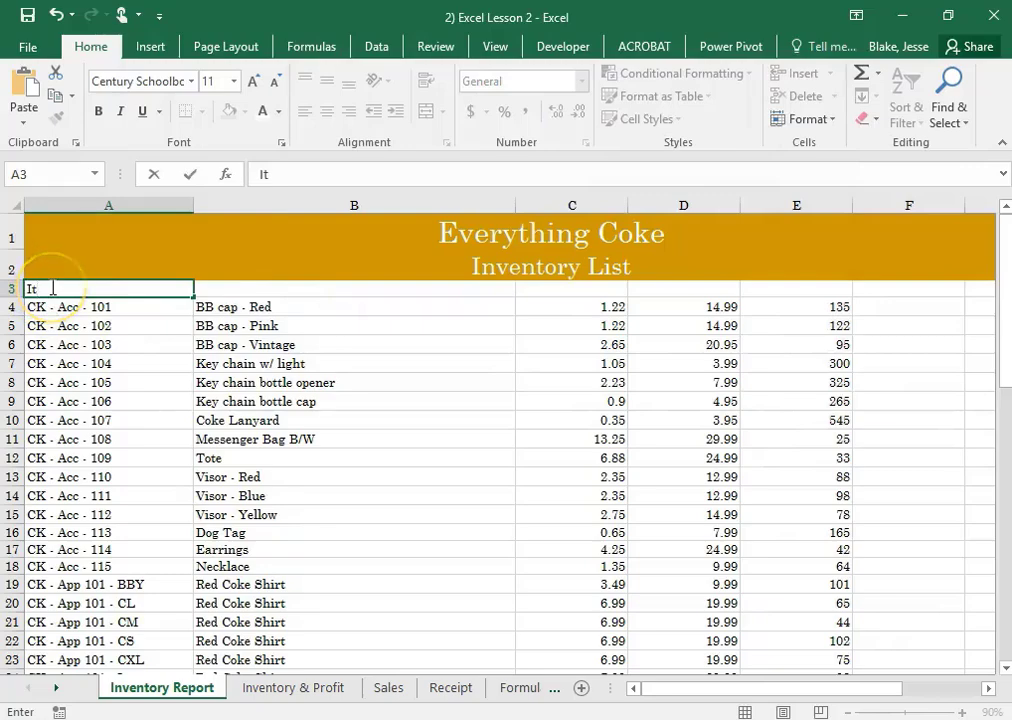
{"action": "type", "text": "em#"}
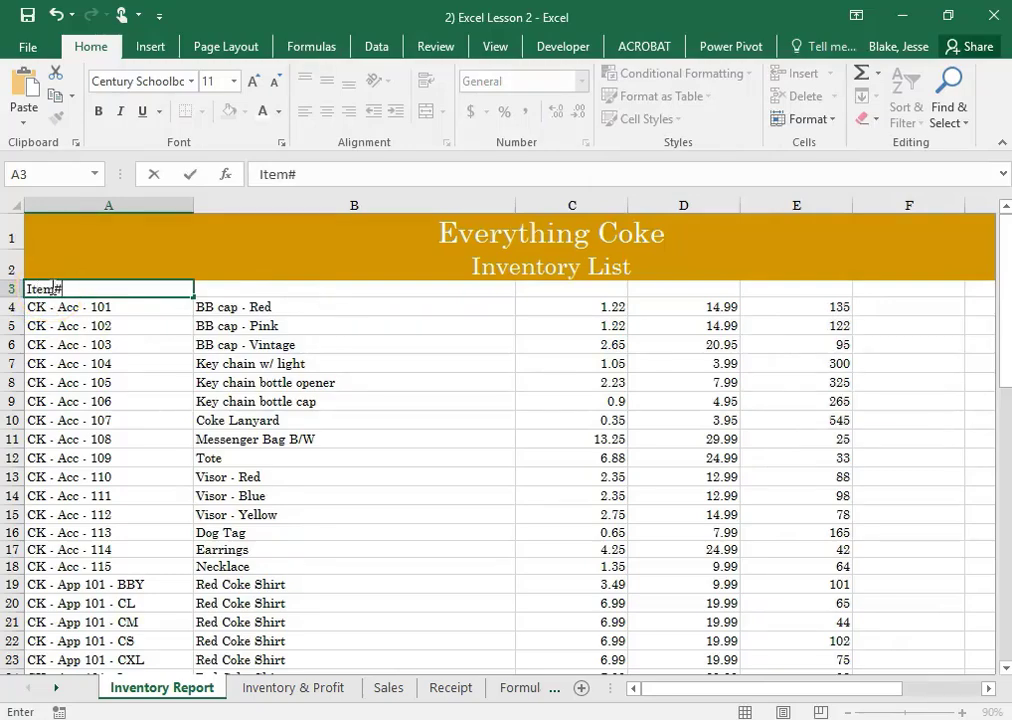
{"action": "key", "text": "Tab"}
{"action": "type", "text": "De"}
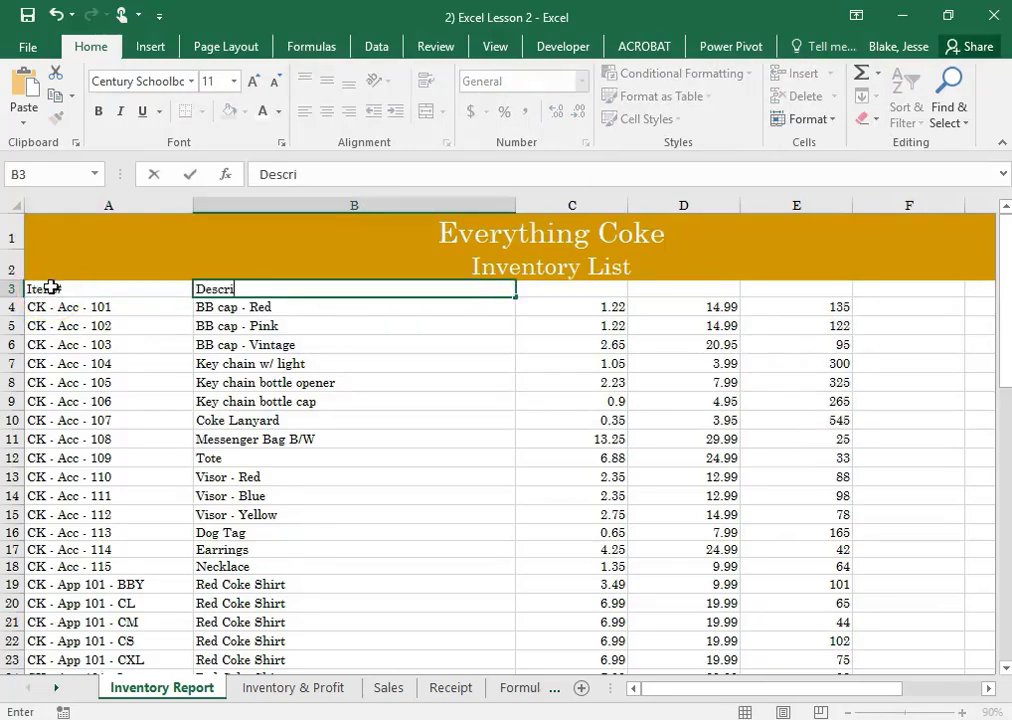
{"action": "key", "text": "Tab"}
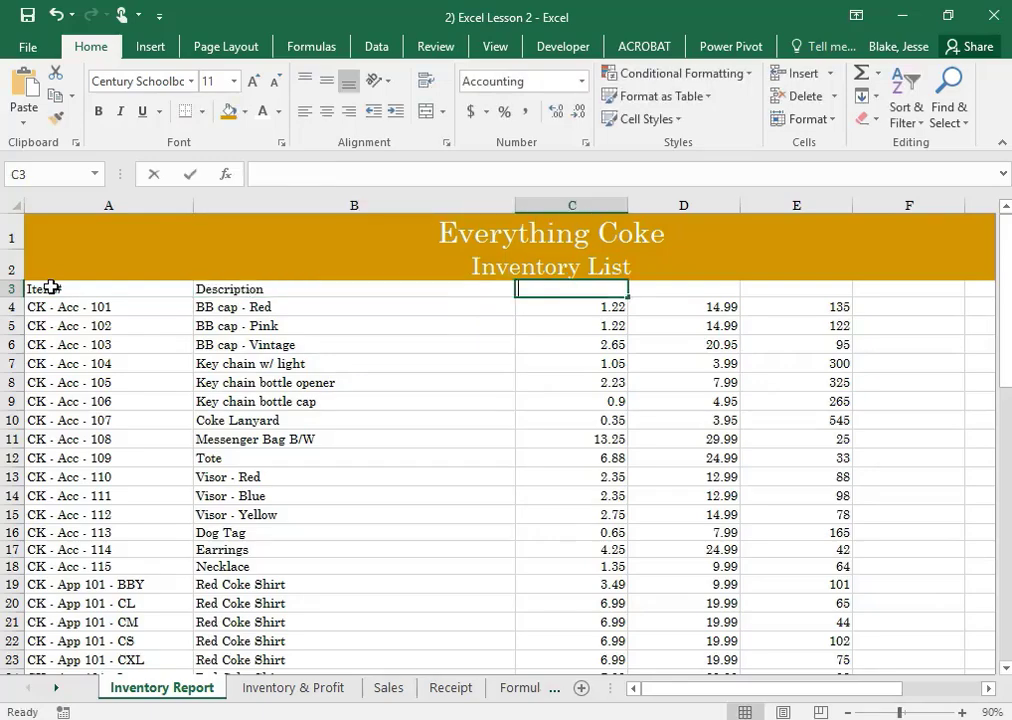
{"action": "type", "text": "Cost"}
{"action": "key", "text": "Tab"}
Enter the headings Selling Price, Quantity in Stock, Inventory Value and Total Profit in cells D3 through G3
{"action": "type", "text": "ds"}
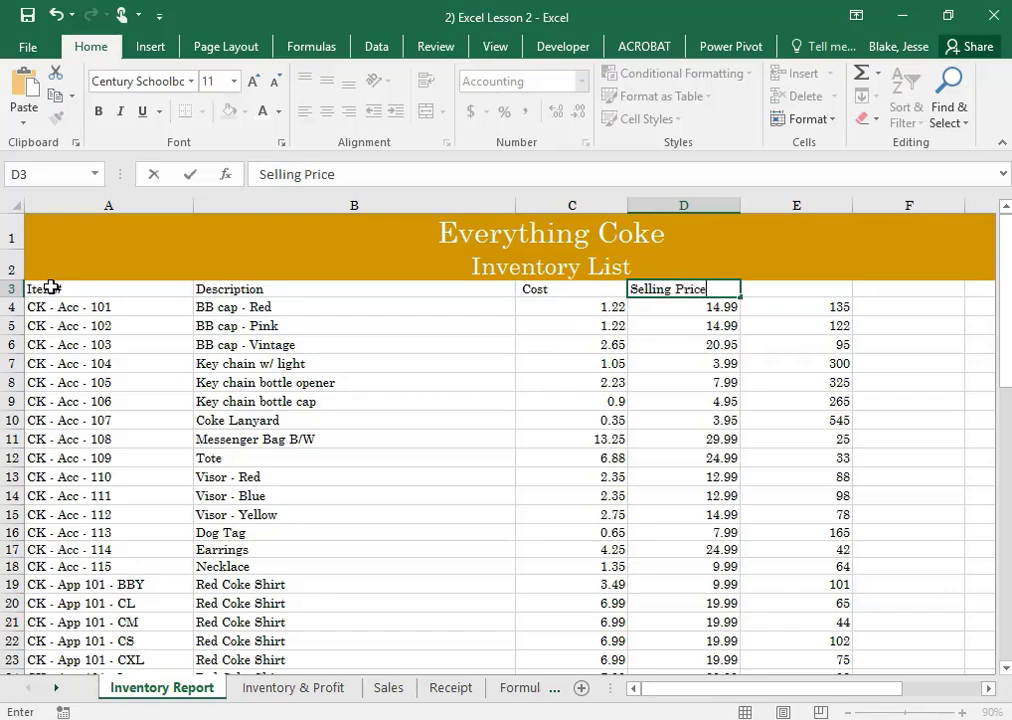
{"action": "key", "text": "Tab"}
{"action": "type", "text": "Qu"}
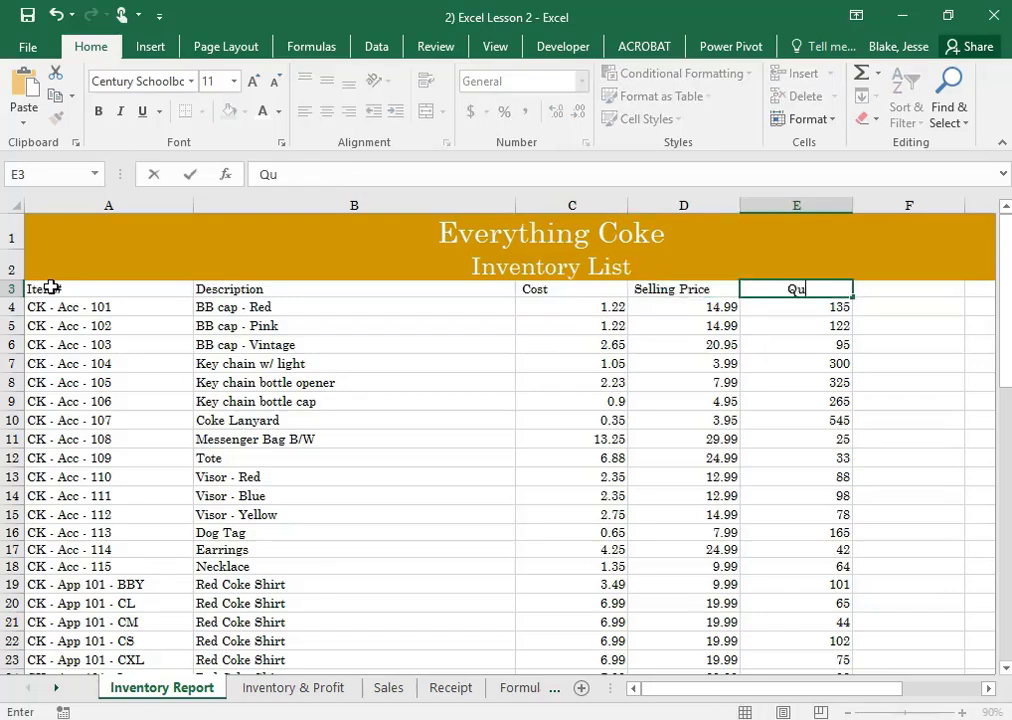
{"action": "type", "text": "antity in Stock"}
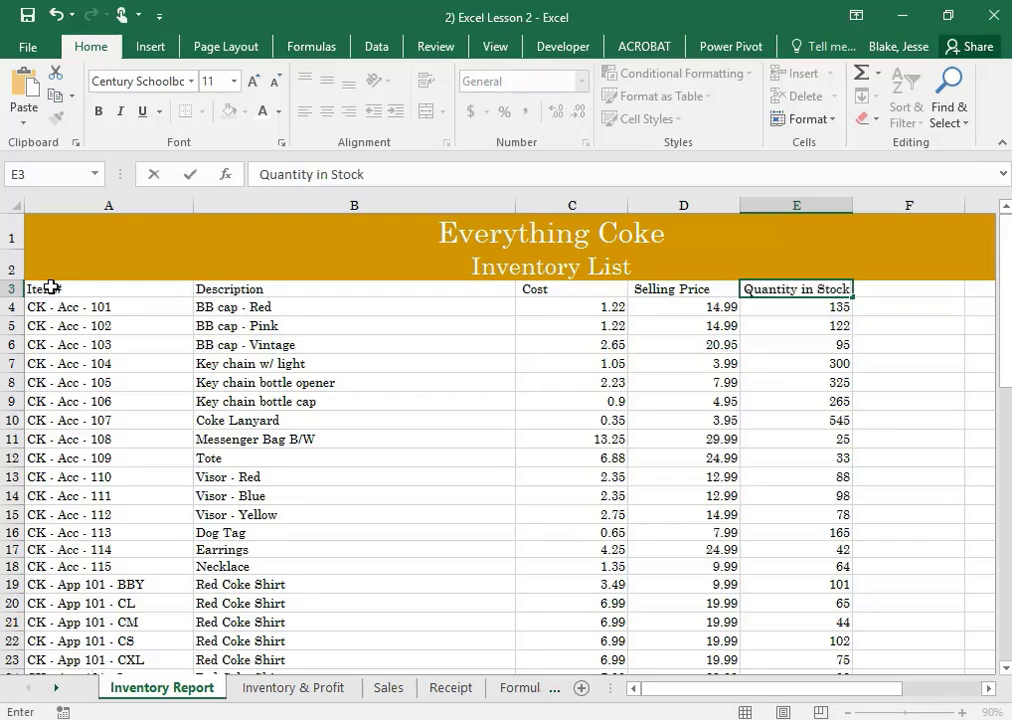
{"action": "key", "text": "Tab"}
{"action": "type", "text": "In"}
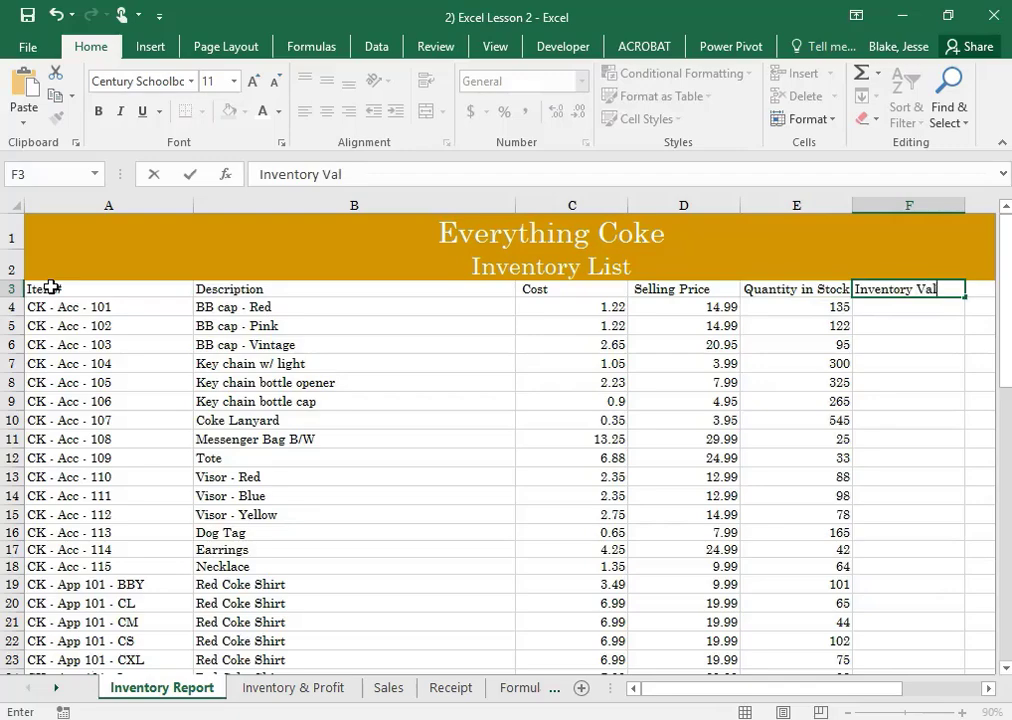
{"action": "key", "text": "Tab"}
{"action": "type", "text": "To"}
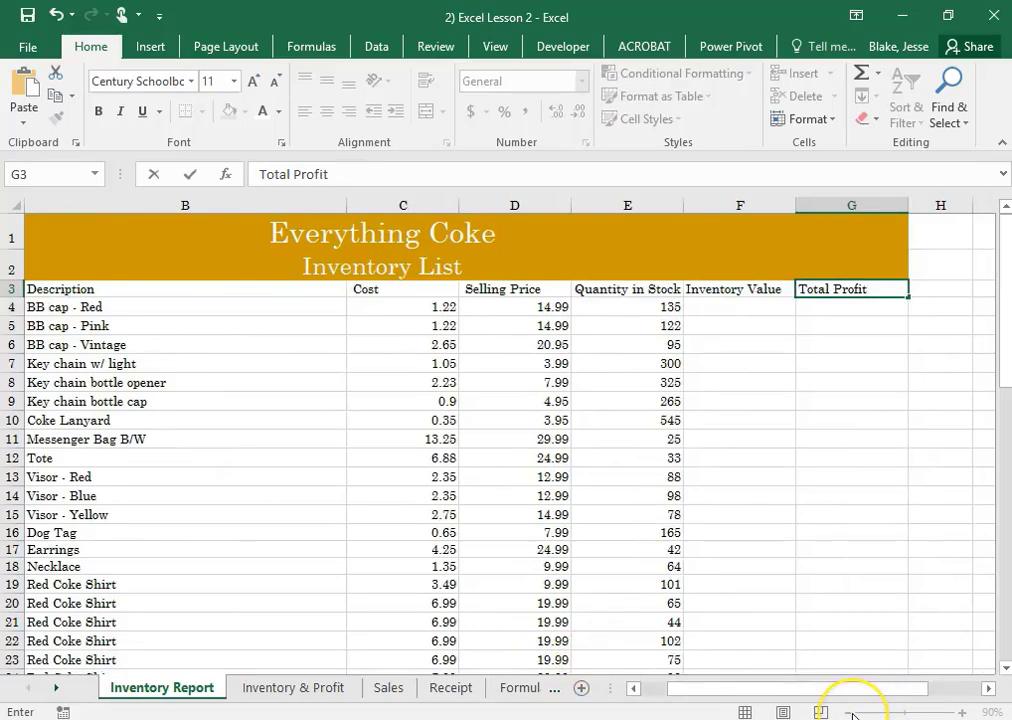
{"action": "left_click", "coordinate": [893, 555]}
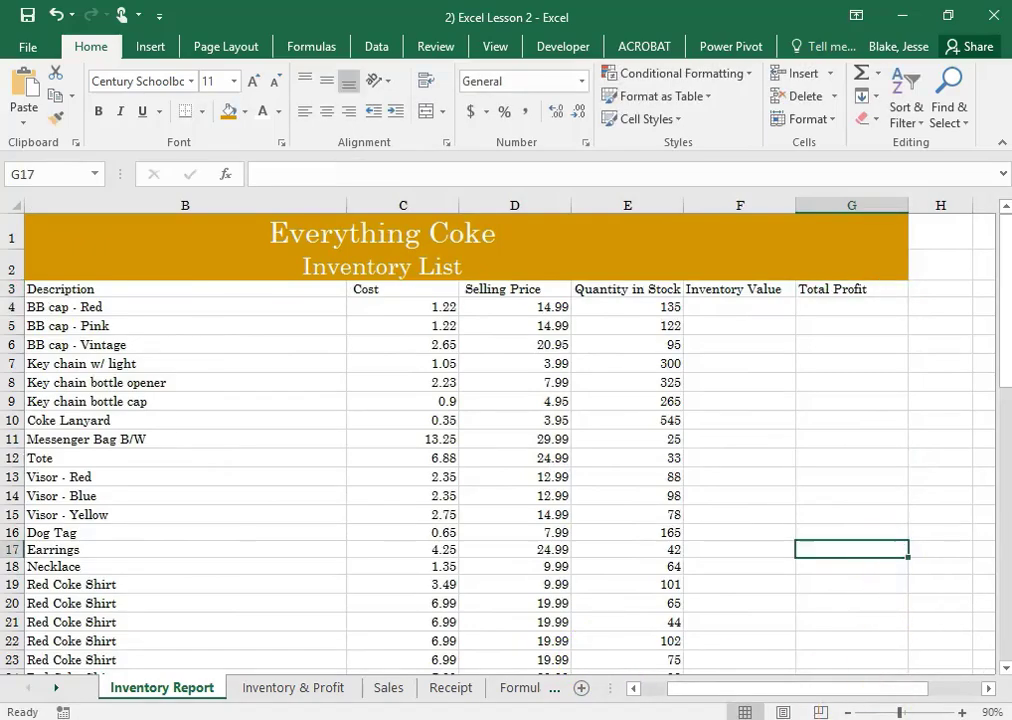
Apply the Heading 4 cell style to the column headings in A3:G3
{"action": "left_click", "coordinate": [849, 713]}
{"action": "left_click_drag", "start_coordinate": [854, 690], "coordinate": [813, 700]}
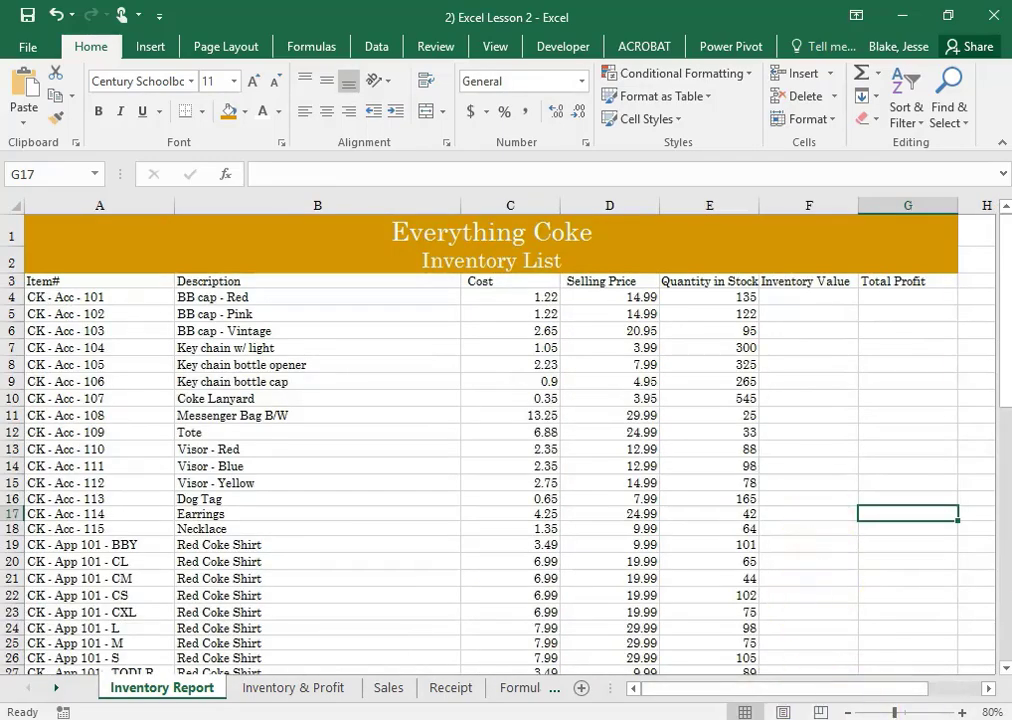
{"action": "left_click", "coordinate": [75, 277]}
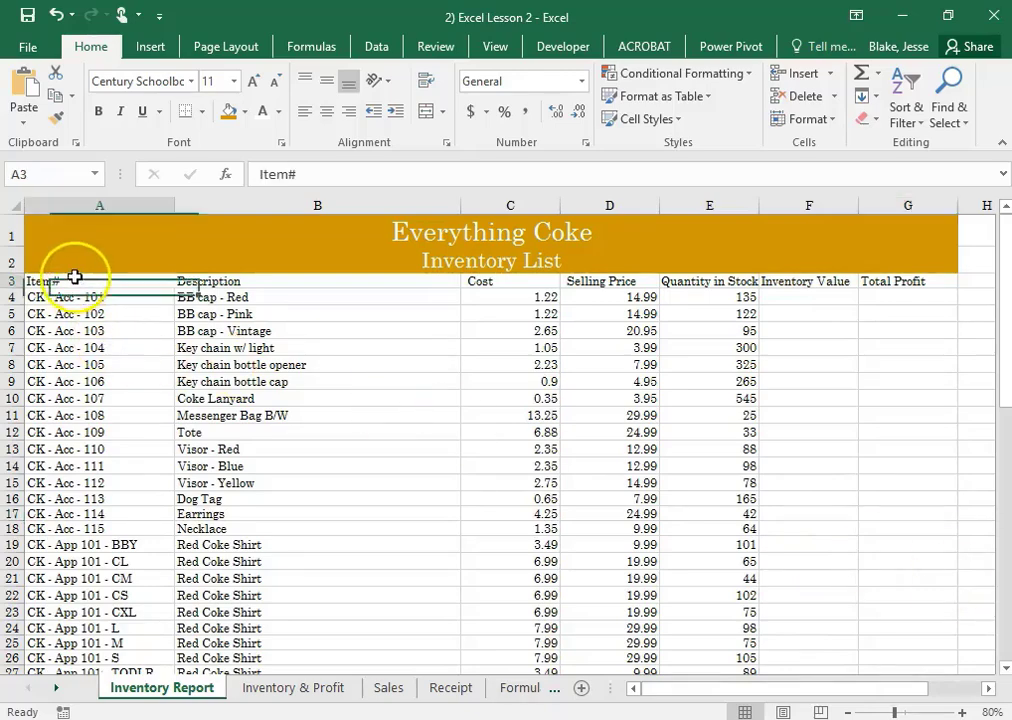
{"action": "left_click_drag", "start_coordinate": [75, 277], "coordinate": [902, 277]}
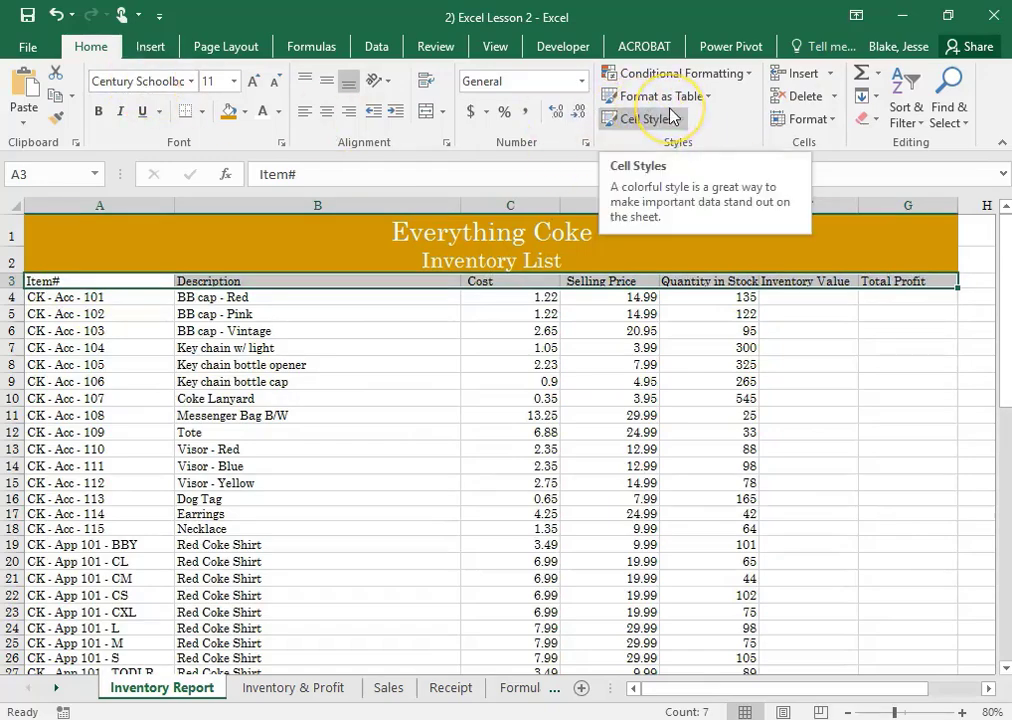
{"action": "left_click", "coordinate": [245, 52]}
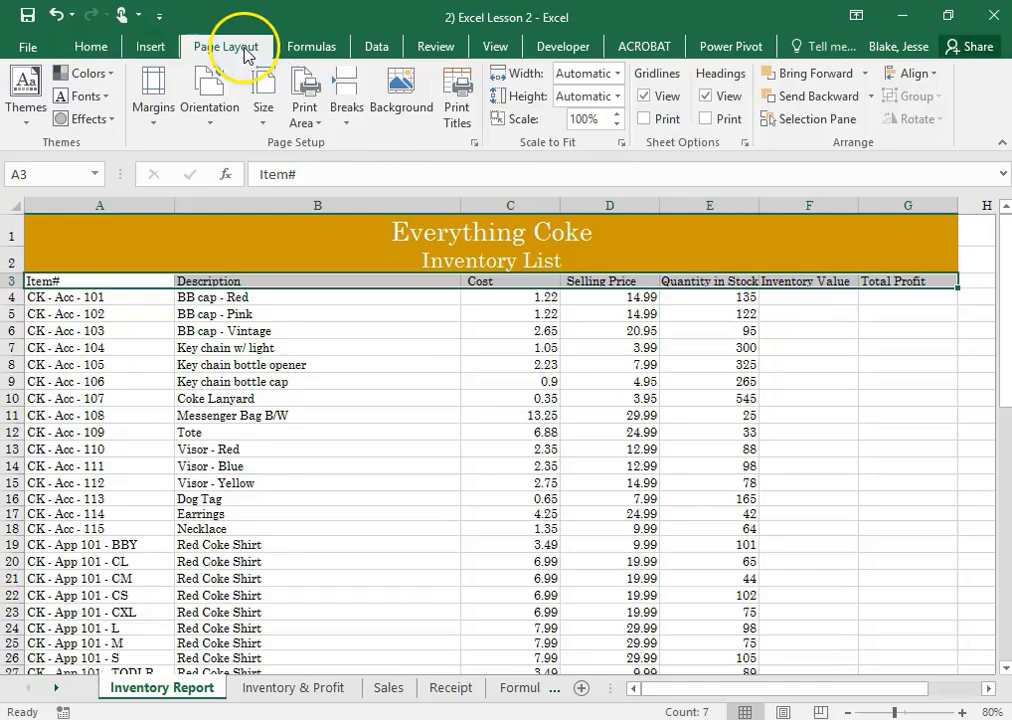
{"action": "left_click", "coordinate": [92, 47]}
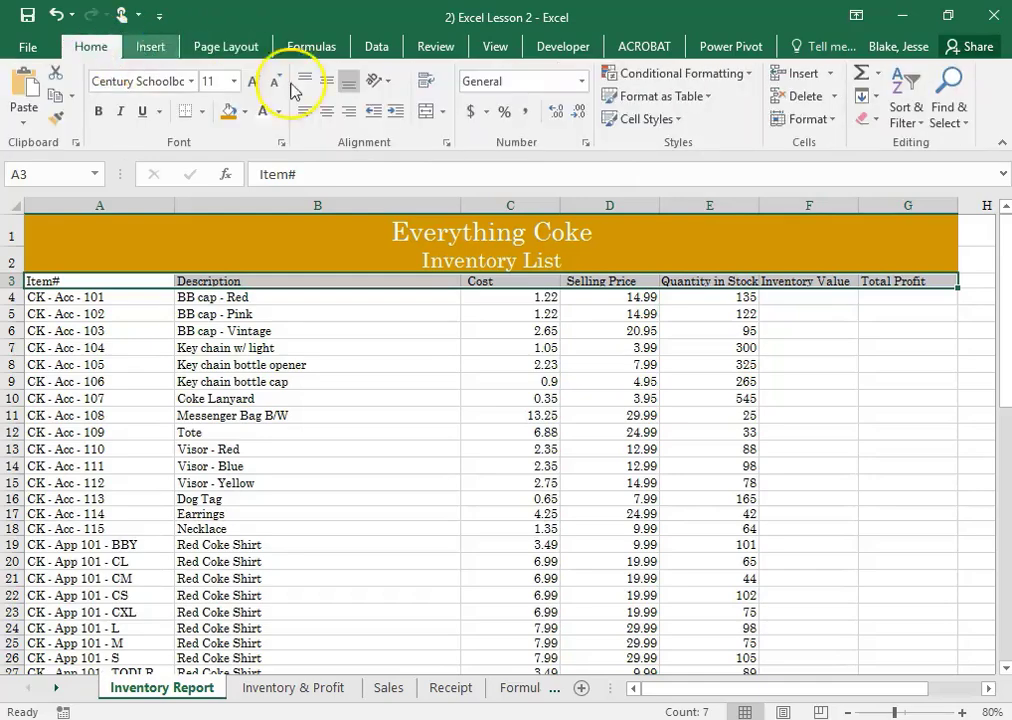
{"action": "left_click", "coordinate": [686, 122]}
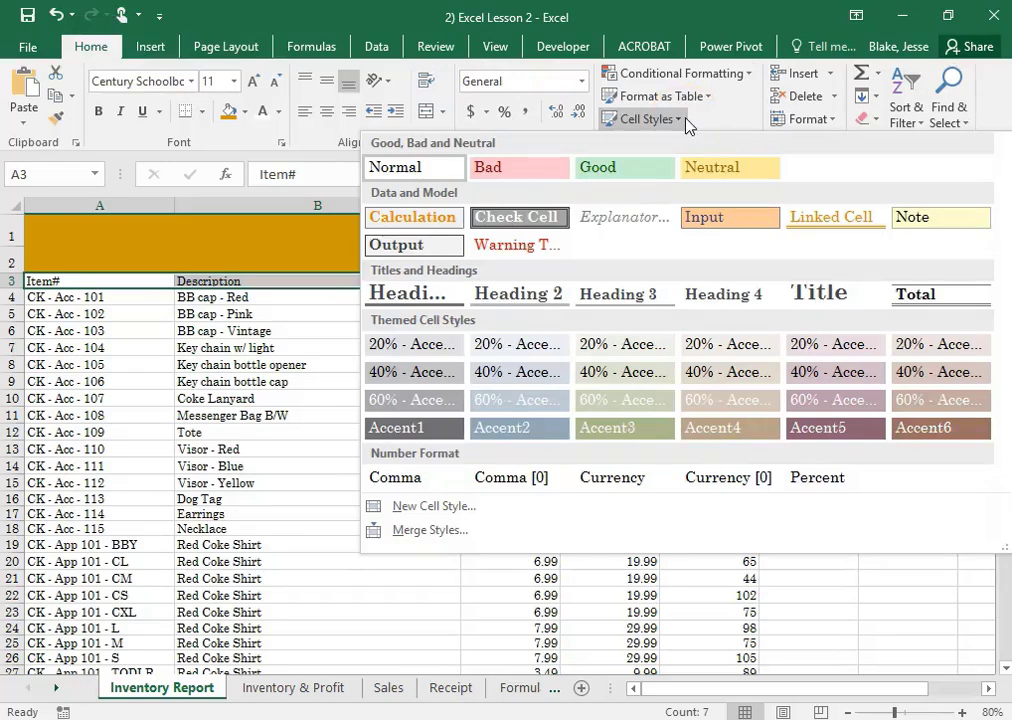
{"action": "left_click", "coordinate": [713, 293]}
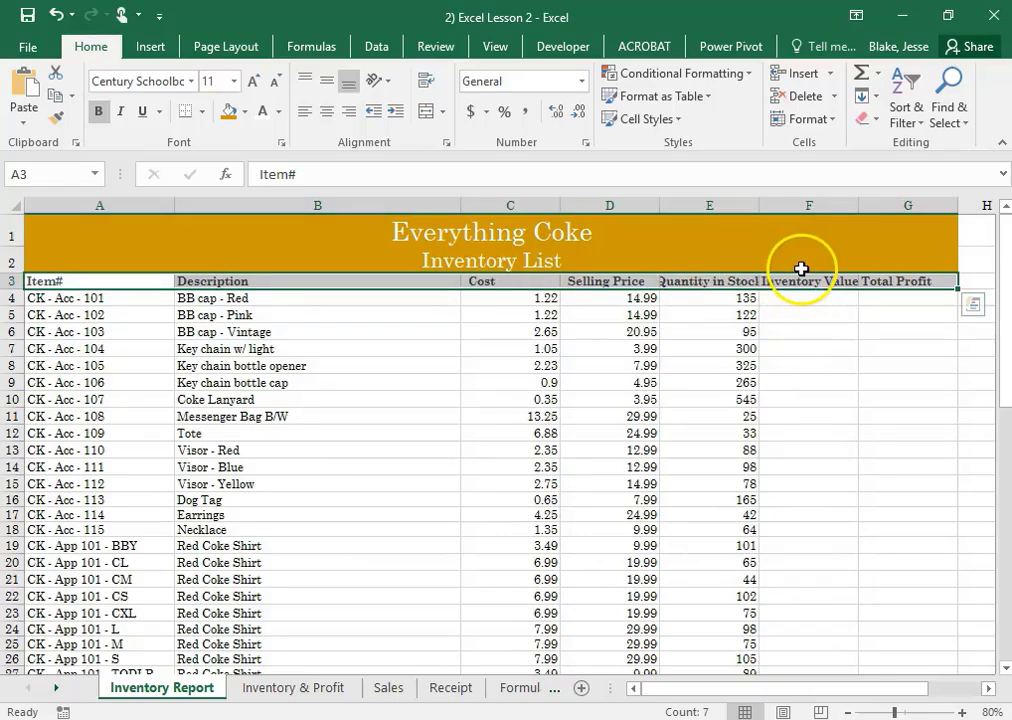
Reapply the Heading 4 style to A3:G3 and apply the 40% - Accent4 themed cell style over it
{"action": "left_click", "coordinate": [686, 120]}
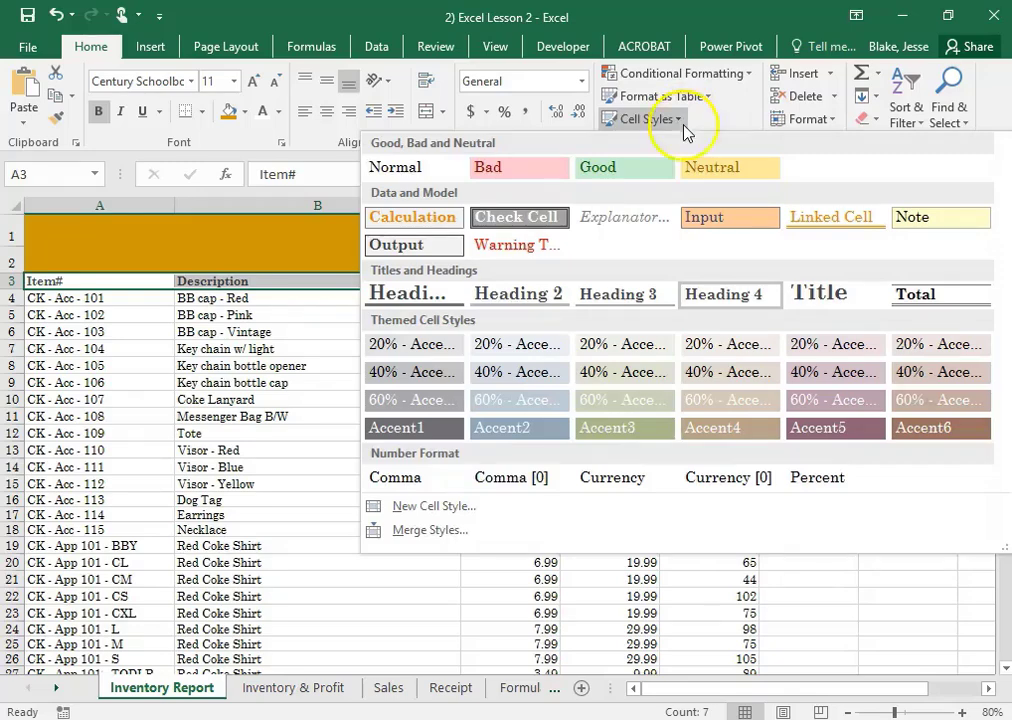
{"action": "left_click", "coordinate": [745, 291]}
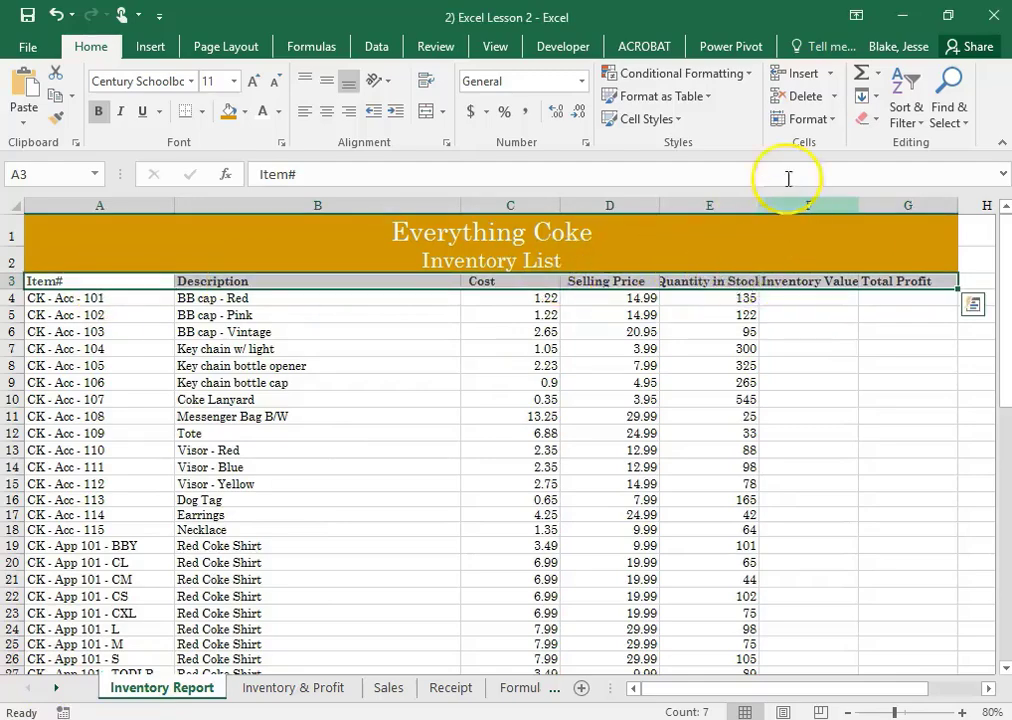
{"action": "left_click", "coordinate": [686, 121]}
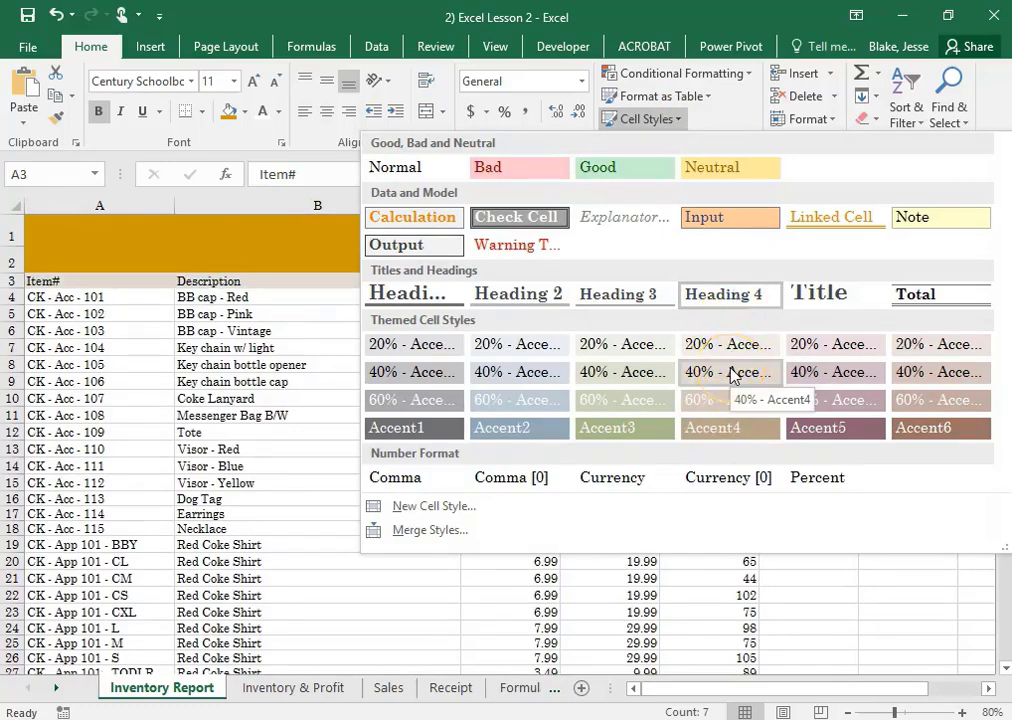
{"action": "left_click", "coordinate": [731, 375]}
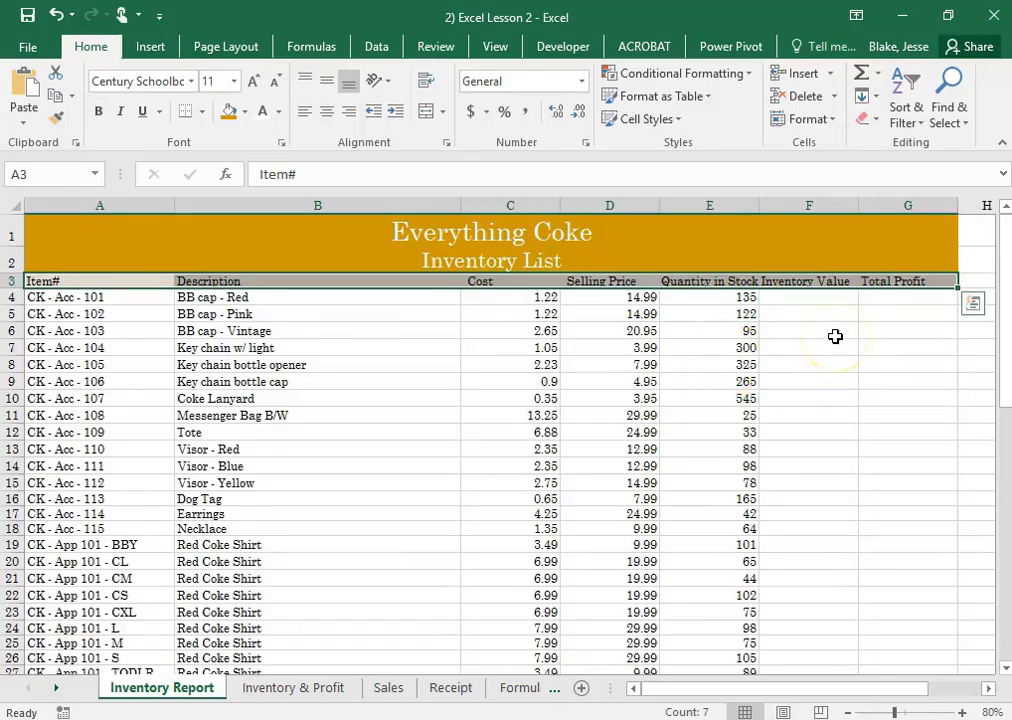
Bold the headings in A3:G3 and center them vertically and horizontally in their cells
{"action": "left_click", "coordinate": [102, 120]}
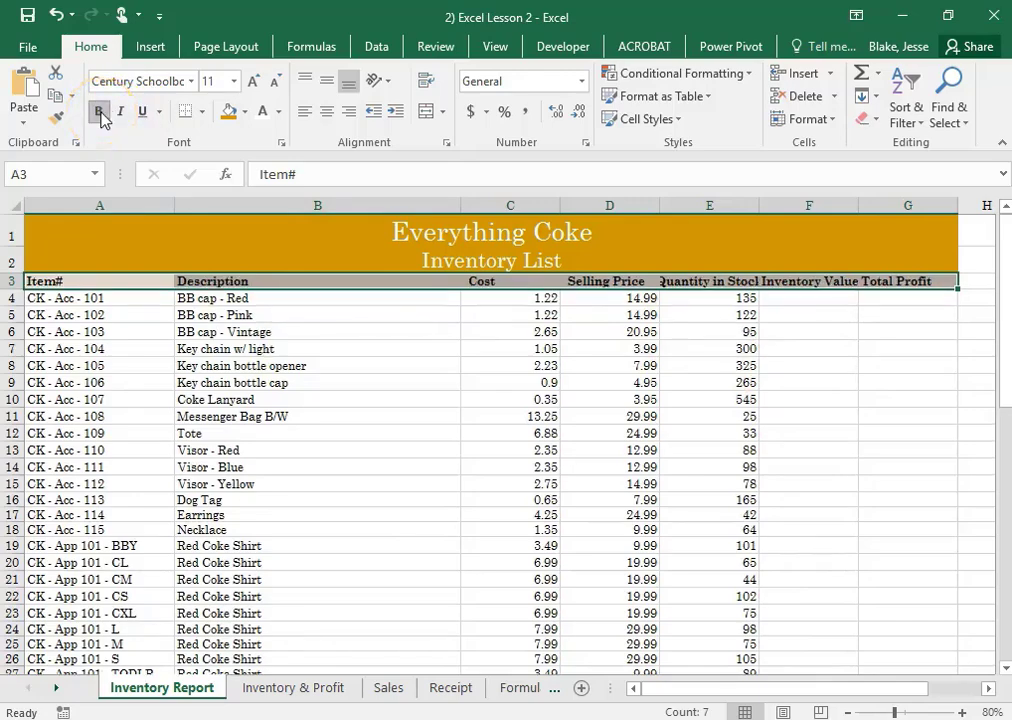
{"action": "left_click", "coordinate": [329, 90]}
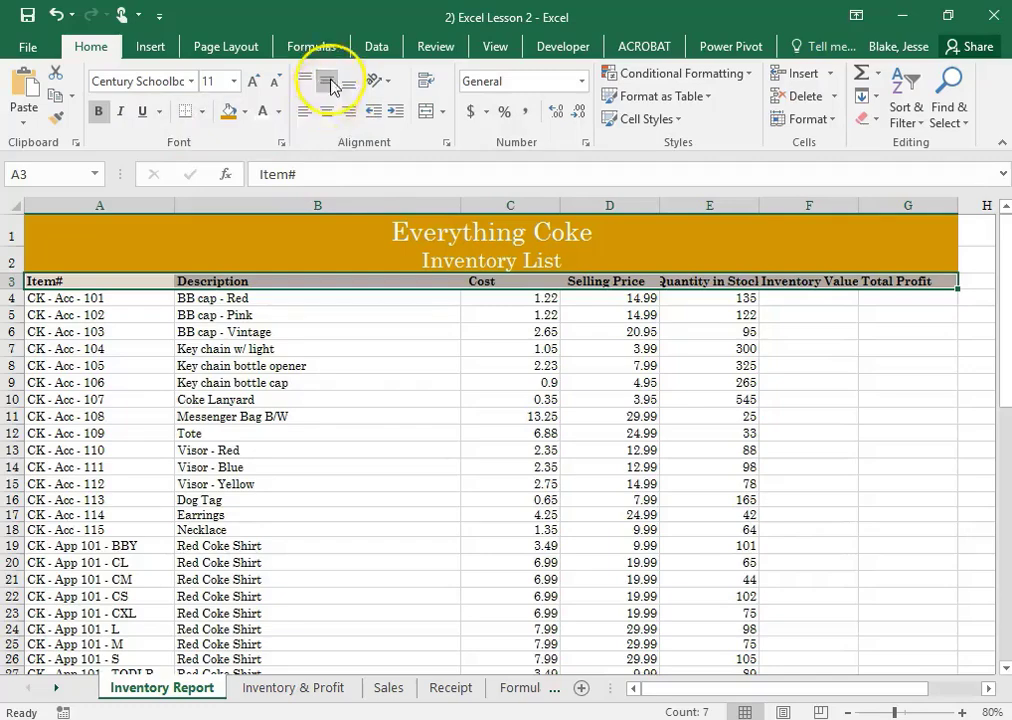
{"action": "left_click", "coordinate": [329, 112]}
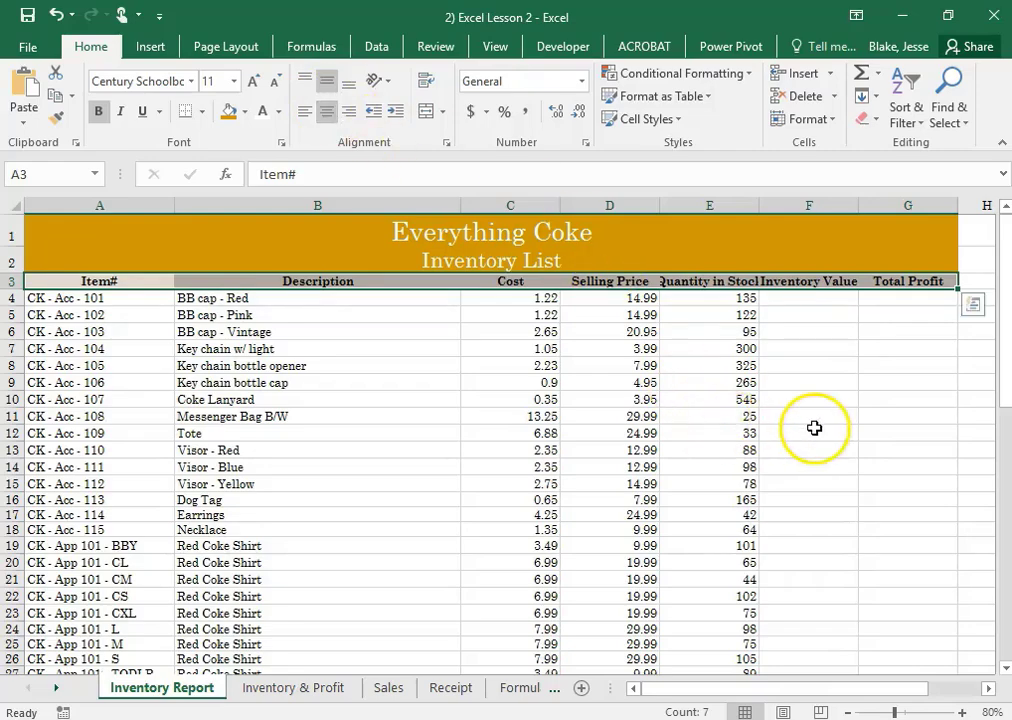
{"action": "left_click", "coordinate": [850, 410]}
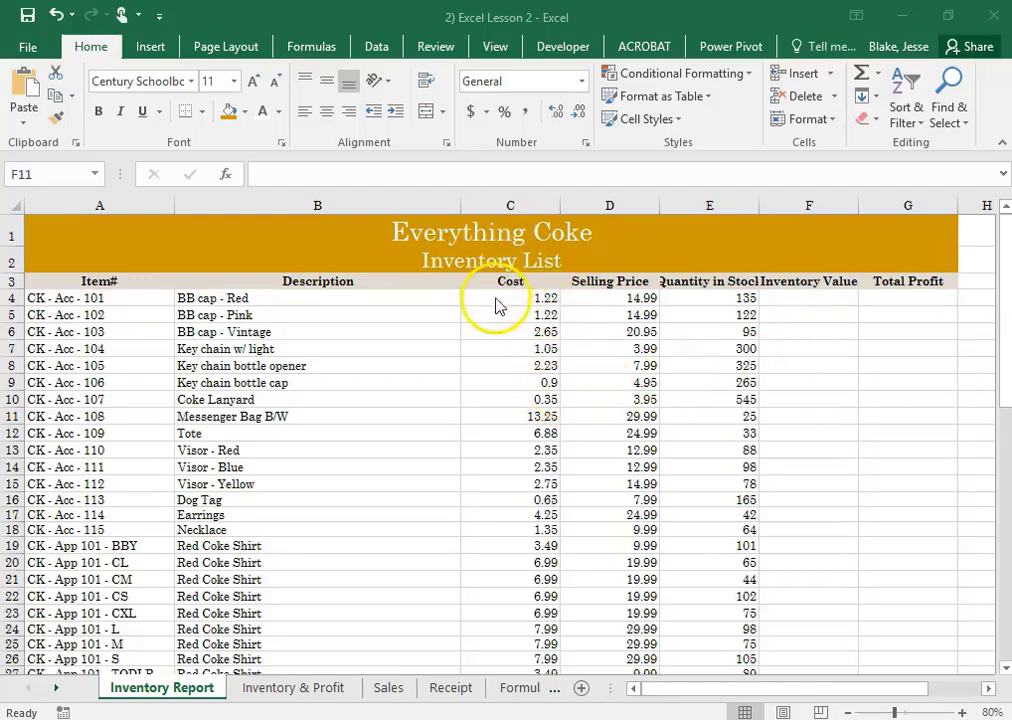
Format the Cost and Selling Price columns, C and D, with the Currency number format
{"action": "left_click", "coordinate": [515, 203]}
{"action": "left_click_drag", "start_coordinate": [515, 203], "coordinate": [596, 208]}
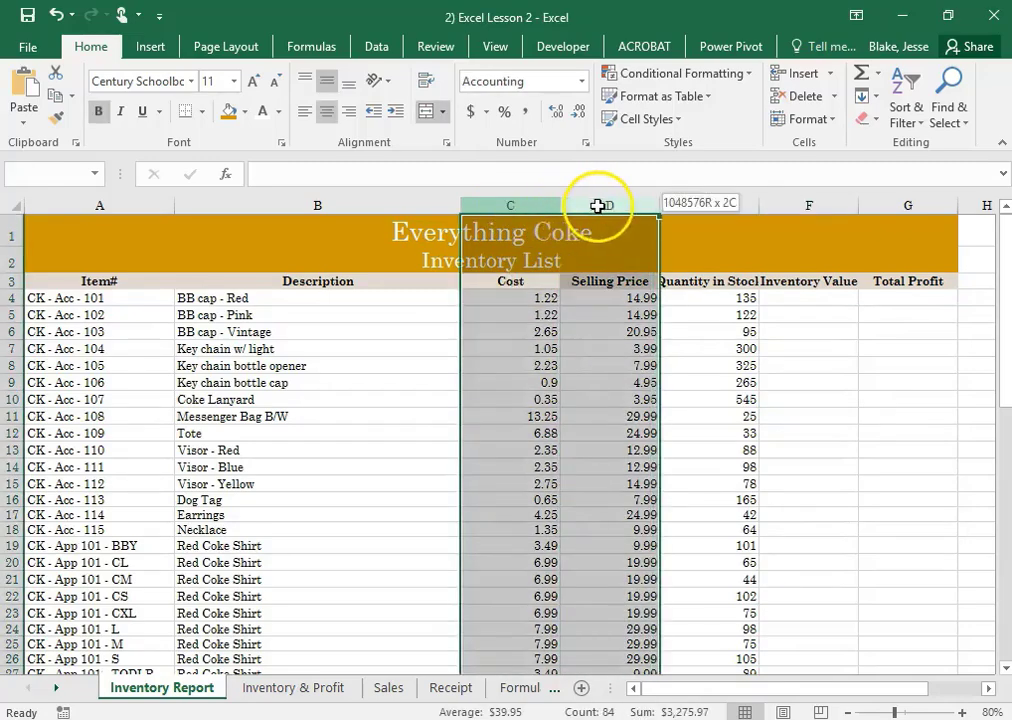
{"action": "left_click", "coordinate": [582, 81]}
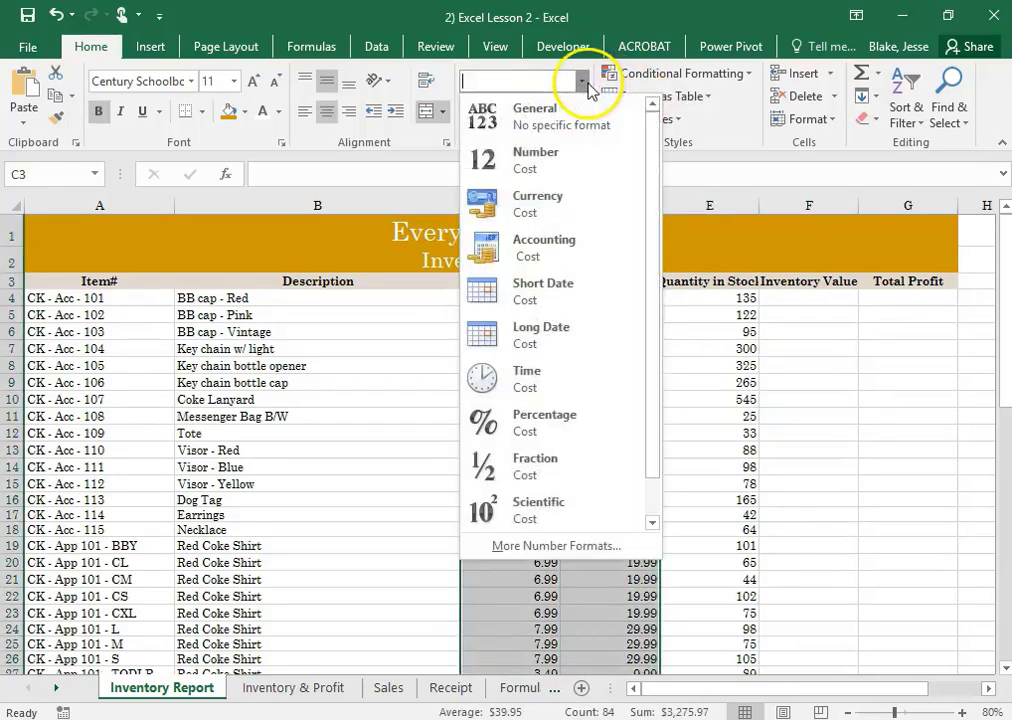
{"action": "left_click", "coordinate": [569, 198]}
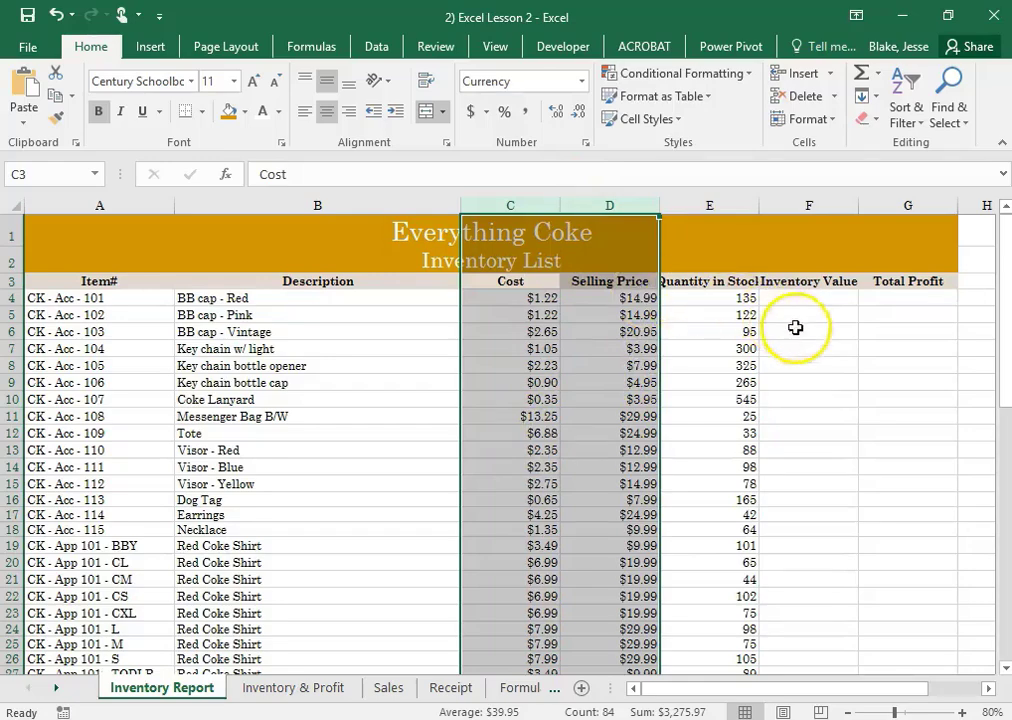
{"action": "left_click", "coordinate": [845, 364]}
{"action": "left_click", "coordinate": [691, 283]}
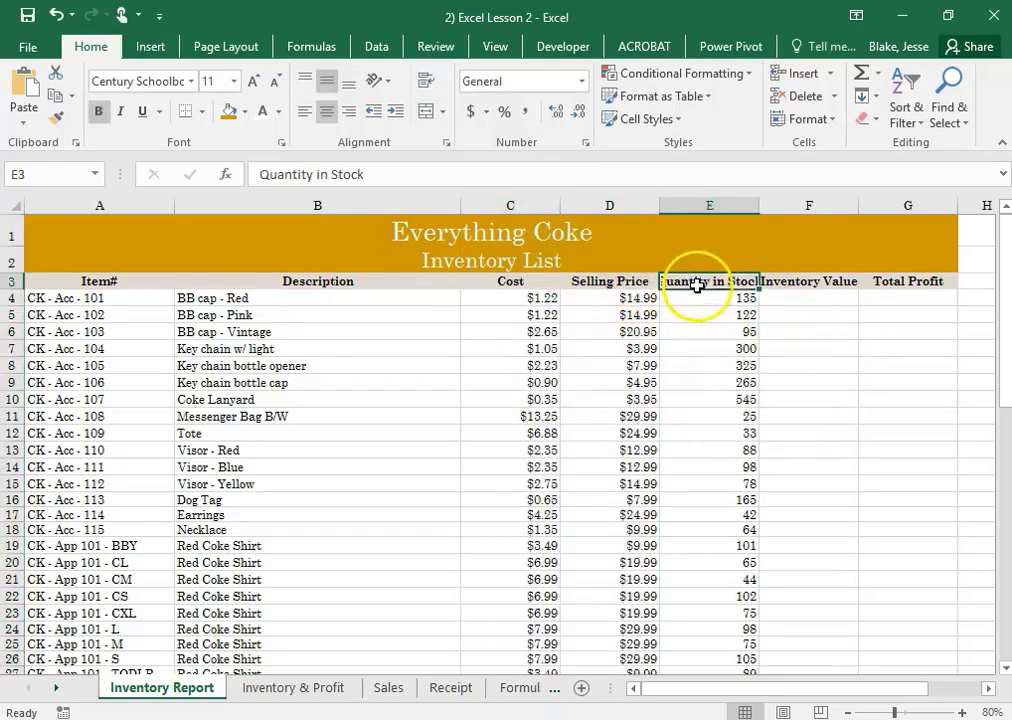
{"action": "left_click", "coordinate": [809, 282]}
{"action": "left_click", "coordinate": [601, 283]}
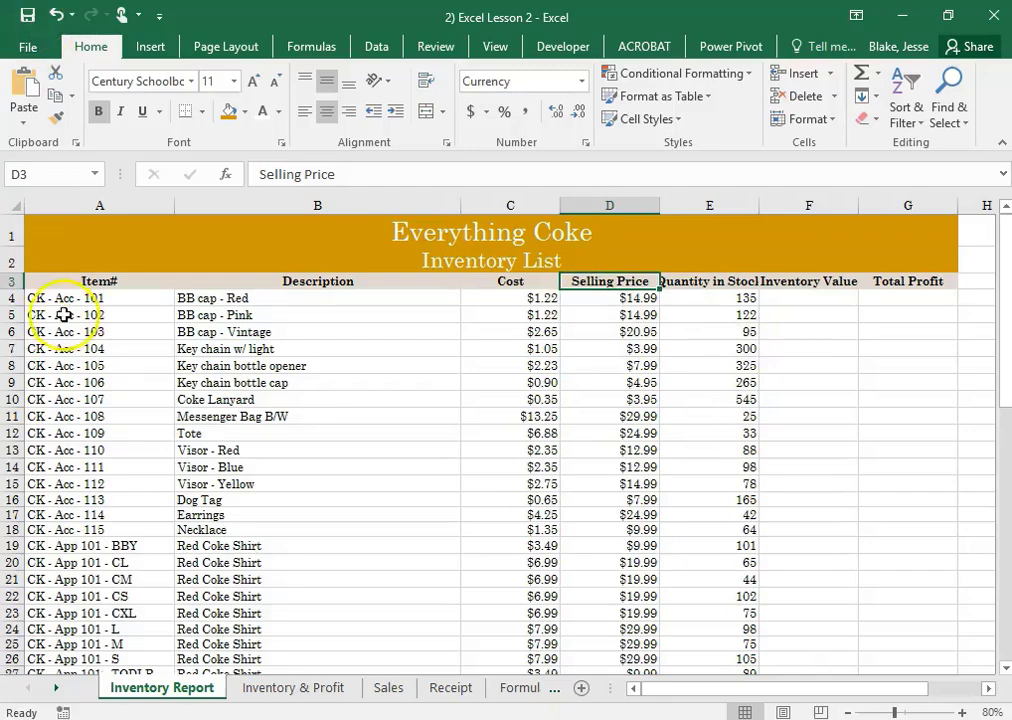
{"action": "left_click_drag", "start_coordinate": [105, 205], "coordinate": [322, 203]}
{"action": "left_click", "coordinate": [322, 204]}
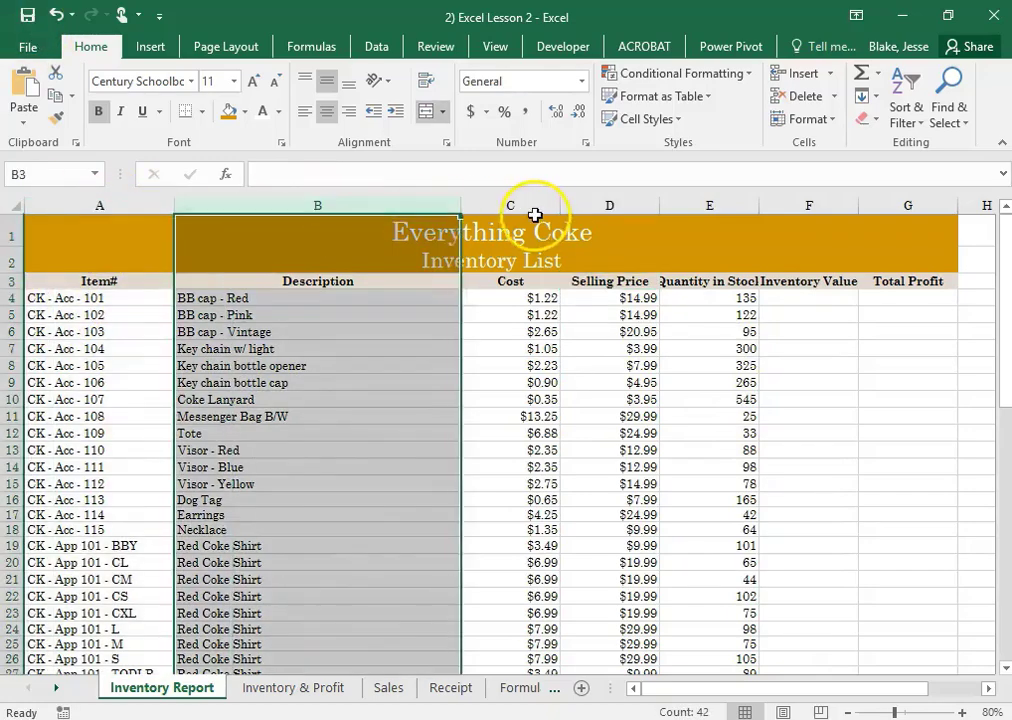
{"action": "left_click", "coordinate": [540, 205]}
{"action": "left_click", "coordinate": [600, 205]}
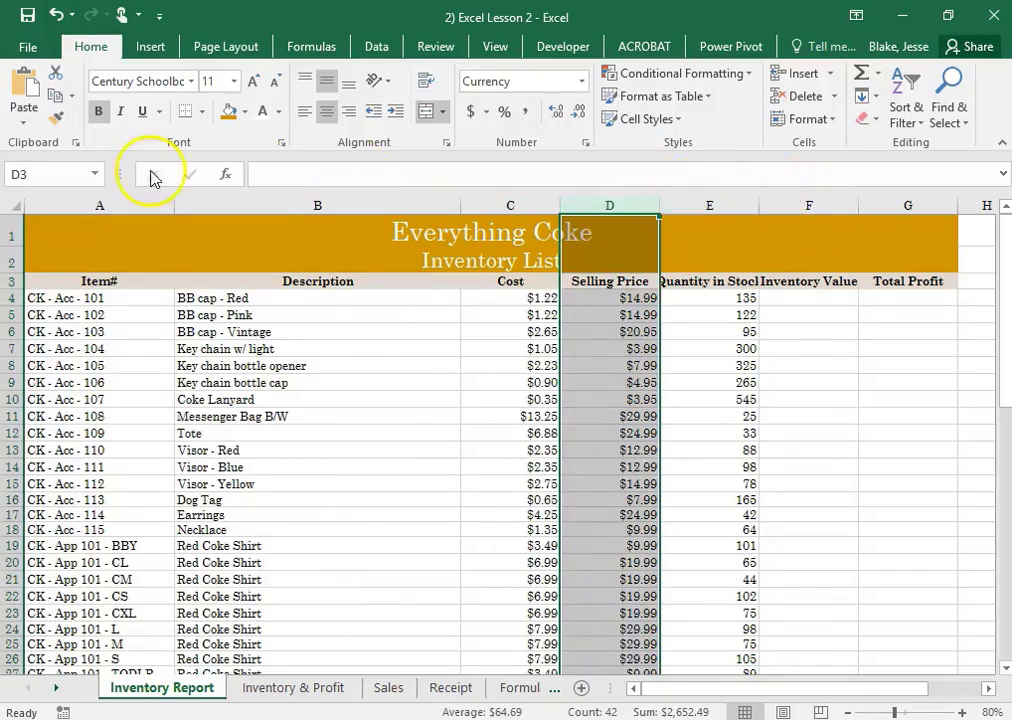
Set the width of column A, the Item# column, to 20
{"action": "left_click", "coordinate": [75, 203]}
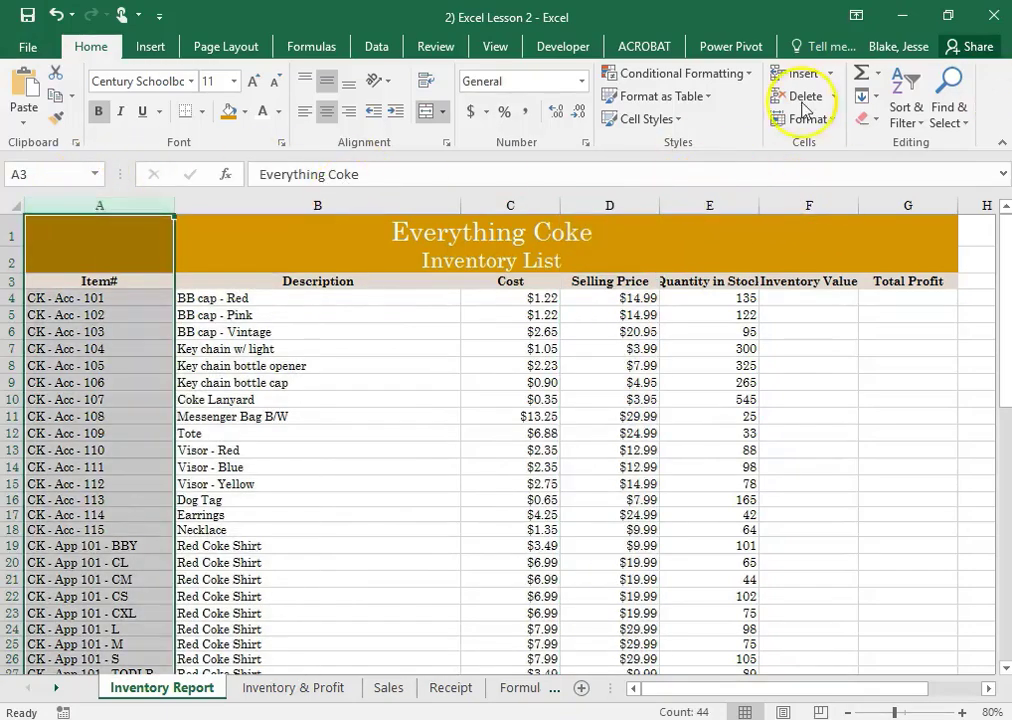
{"action": "left_click", "coordinate": [840, 126]}
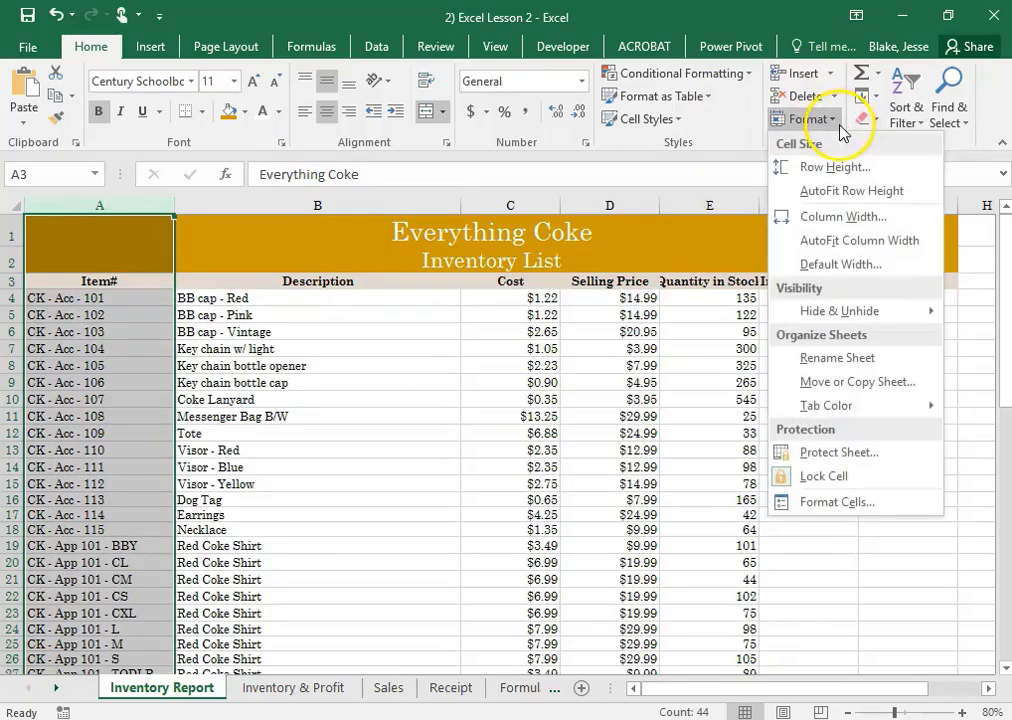
{"action": "left_click", "coordinate": [843, 216]}
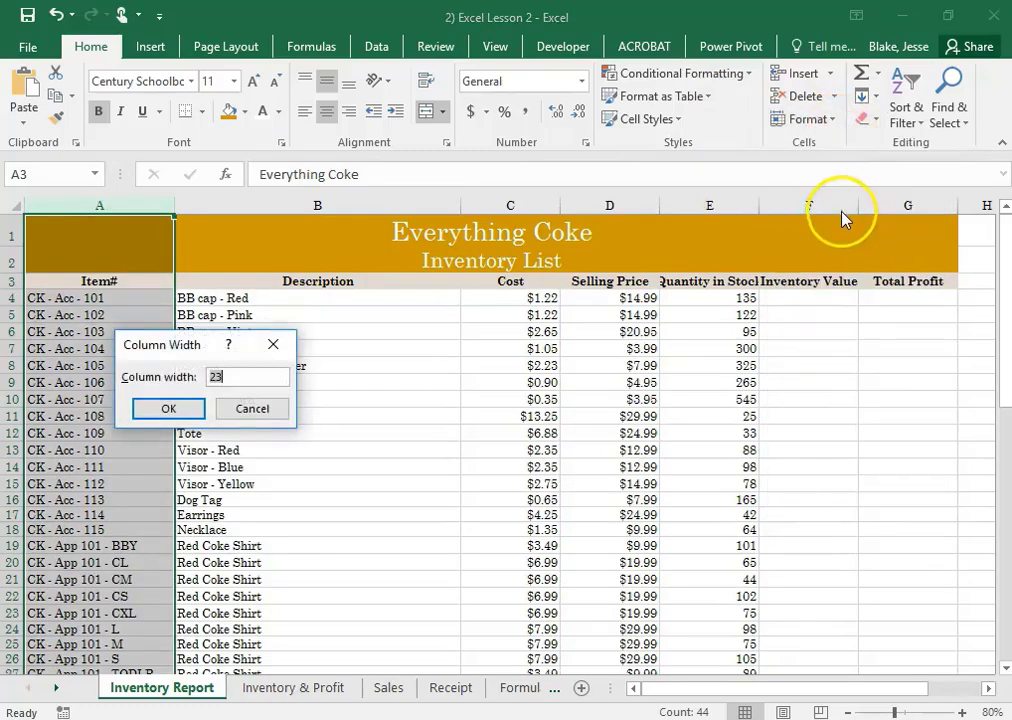
{"action": "key", "text": "Return"}
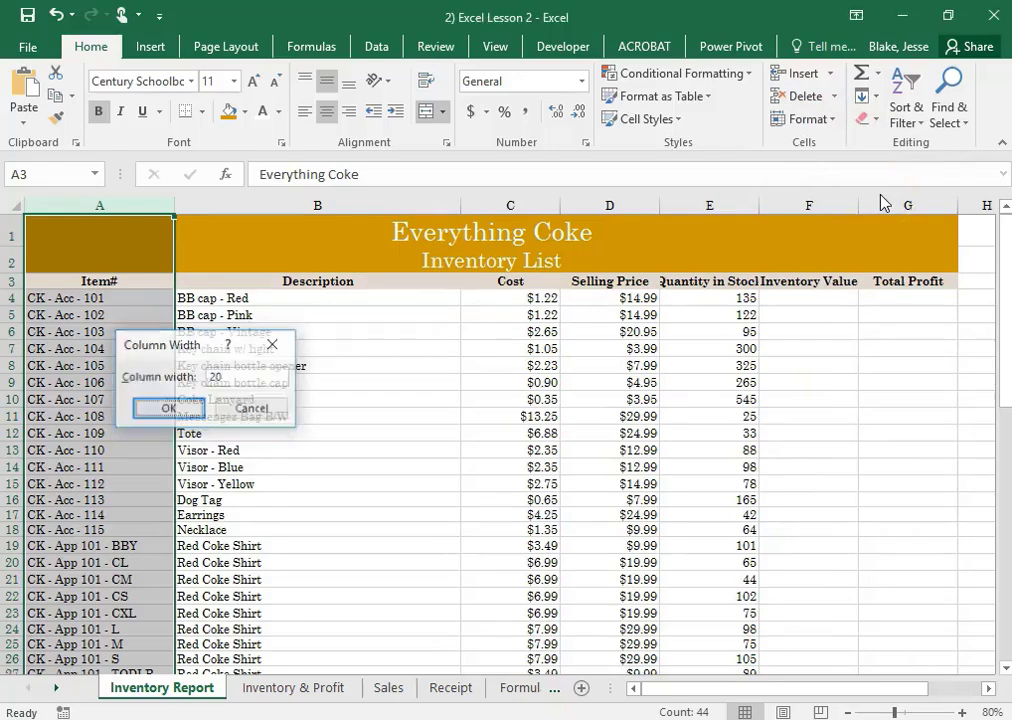
AutoFit the width of column B, the Description column, to its contents
{"action": "left_click", "coordinate": [332, 208]}
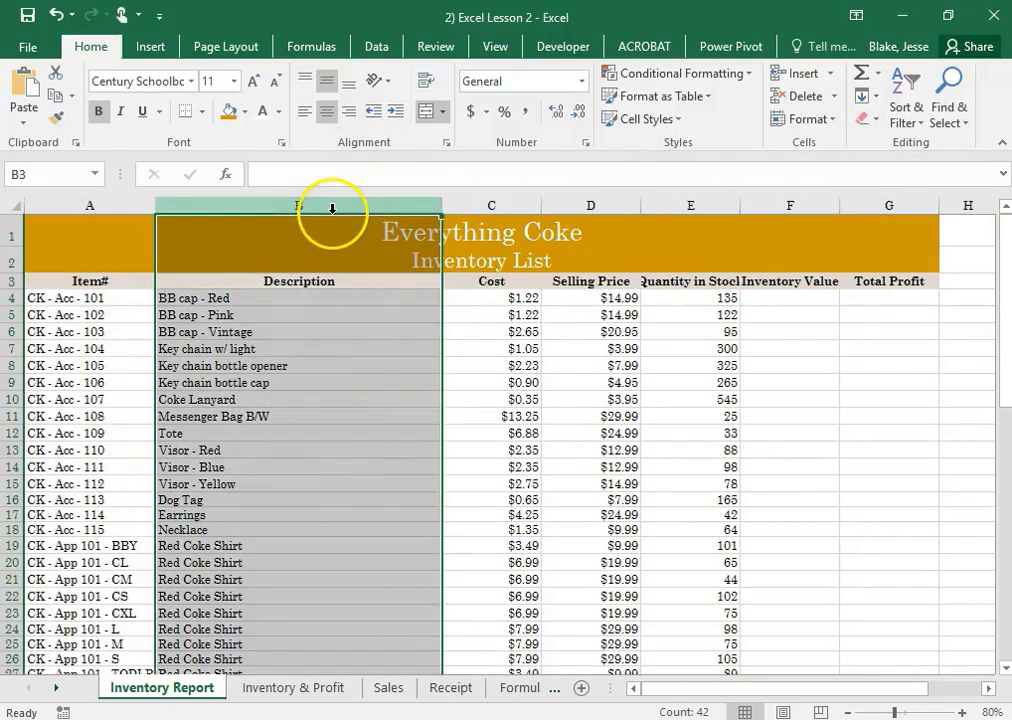
{"action": "left_click", "coordinate": [825, 119]}
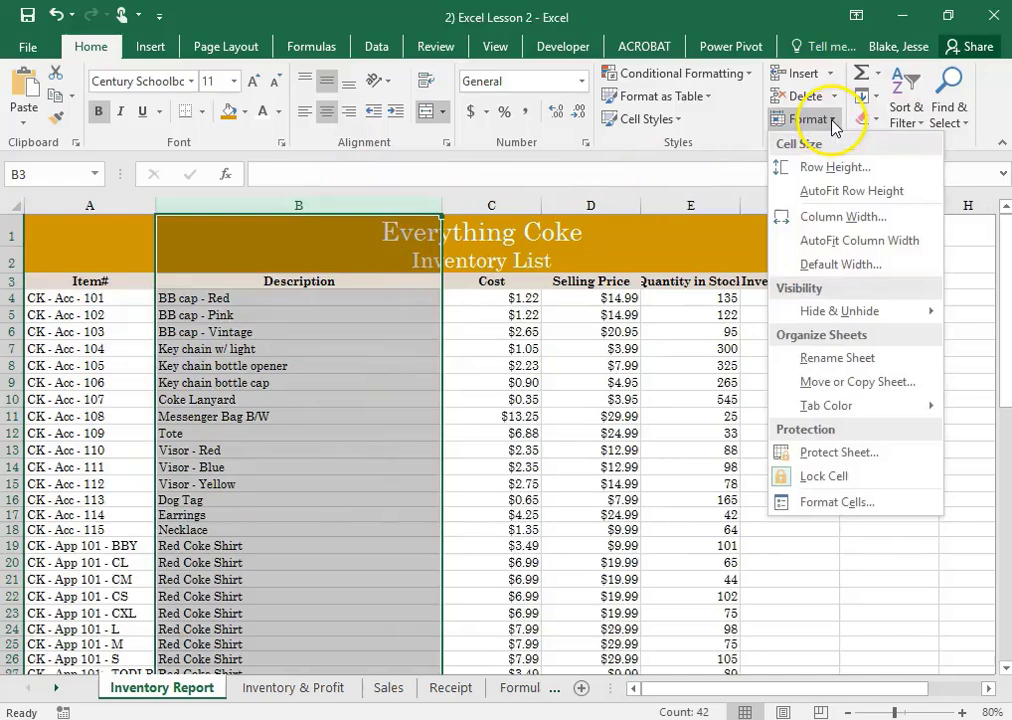
{"action": "left_click", "coordinate": [835, 240]}
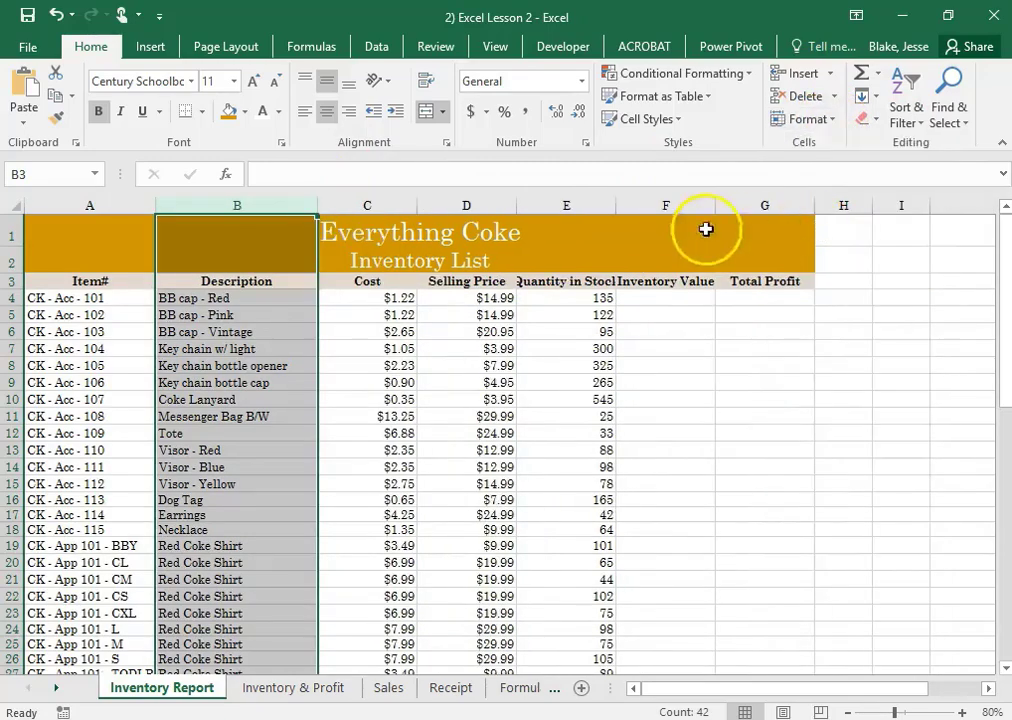
Set the width of the Cost and Selling Price columns, C and D, to 12.25
{"action": "left_click", "coordinate": [362, 205]}
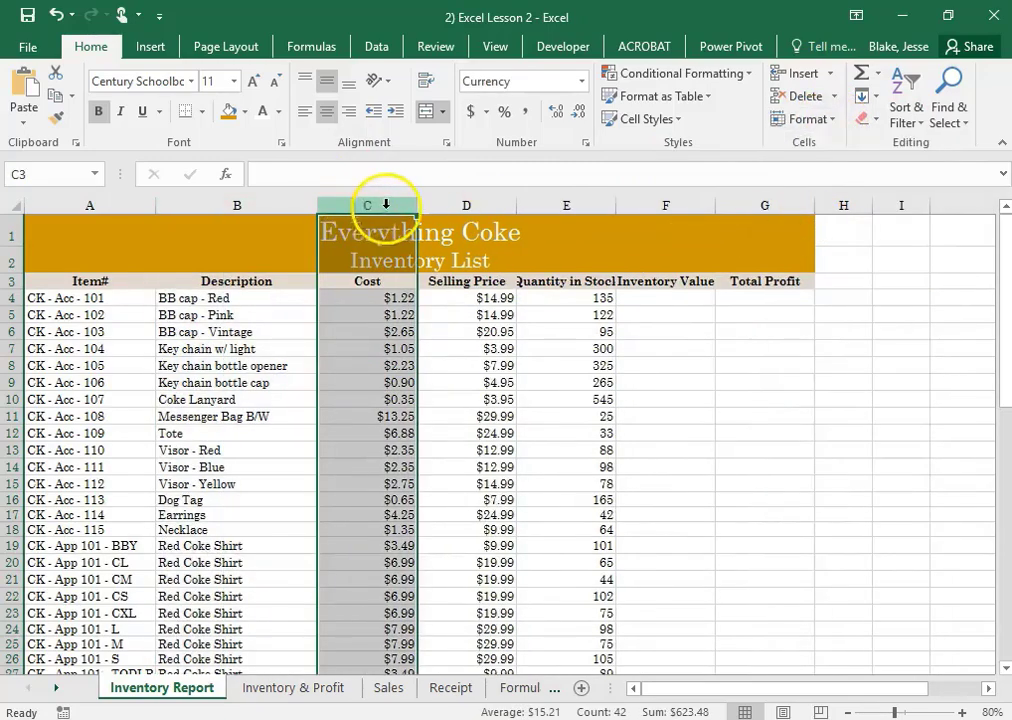
{"action": "left_click", "coordinate": [830, 119]}
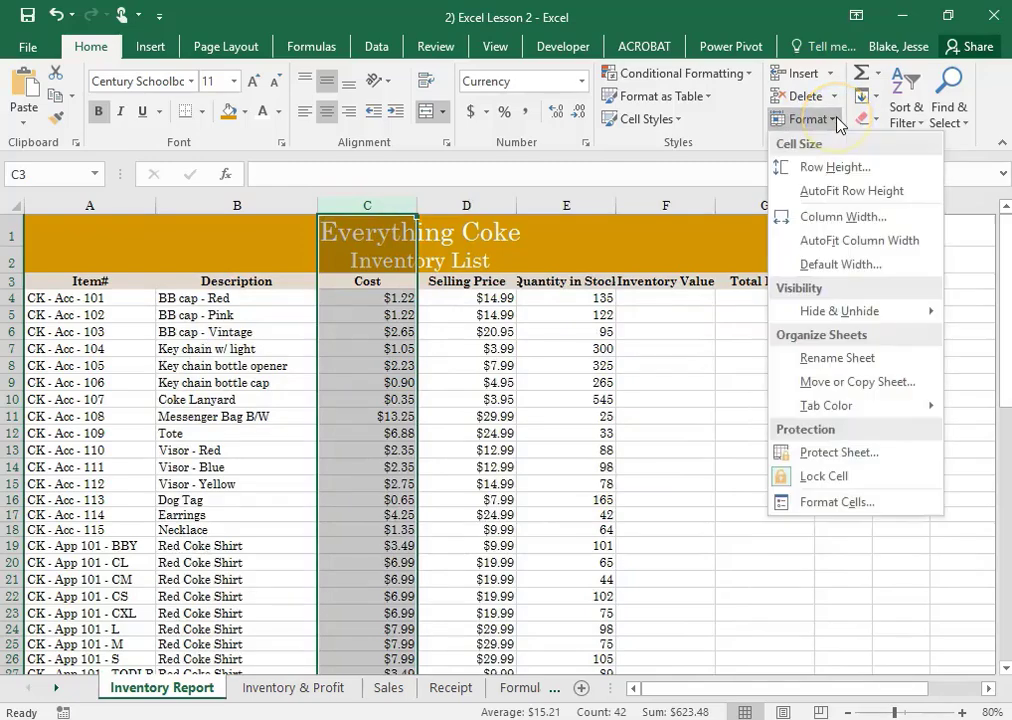
{"action": "left_click", "coordinate": [345, 205]}
{"action": "left_click_drag", "start_coordinate": [357, 203], "coordinate": [466, 205]}
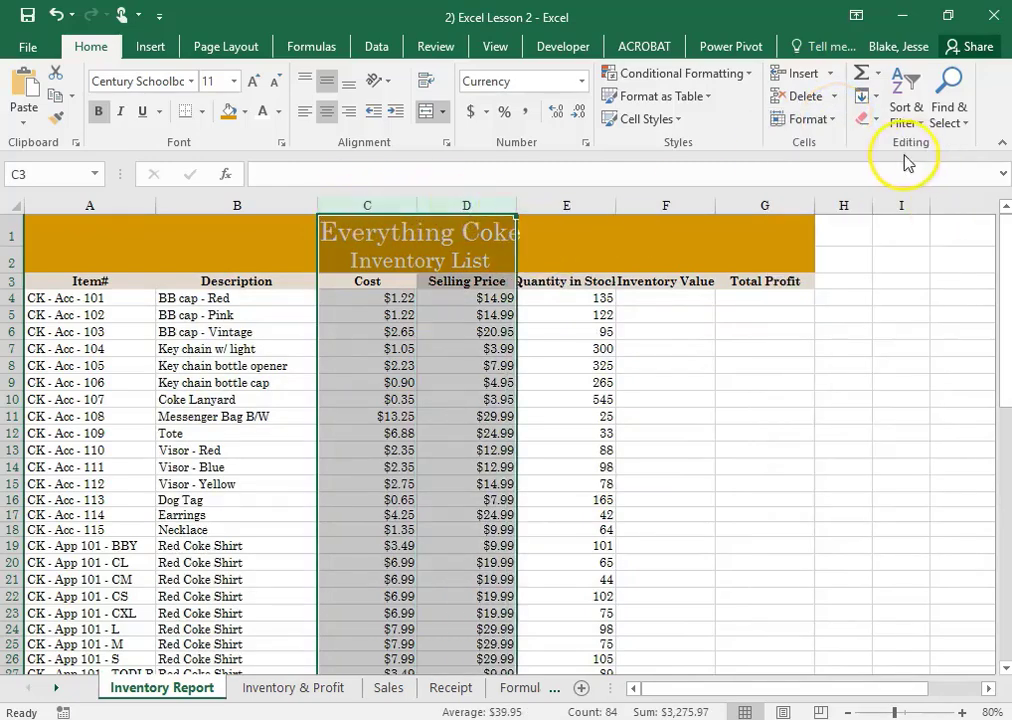
{"action": "left_click", "coordinate": [841, 126]}
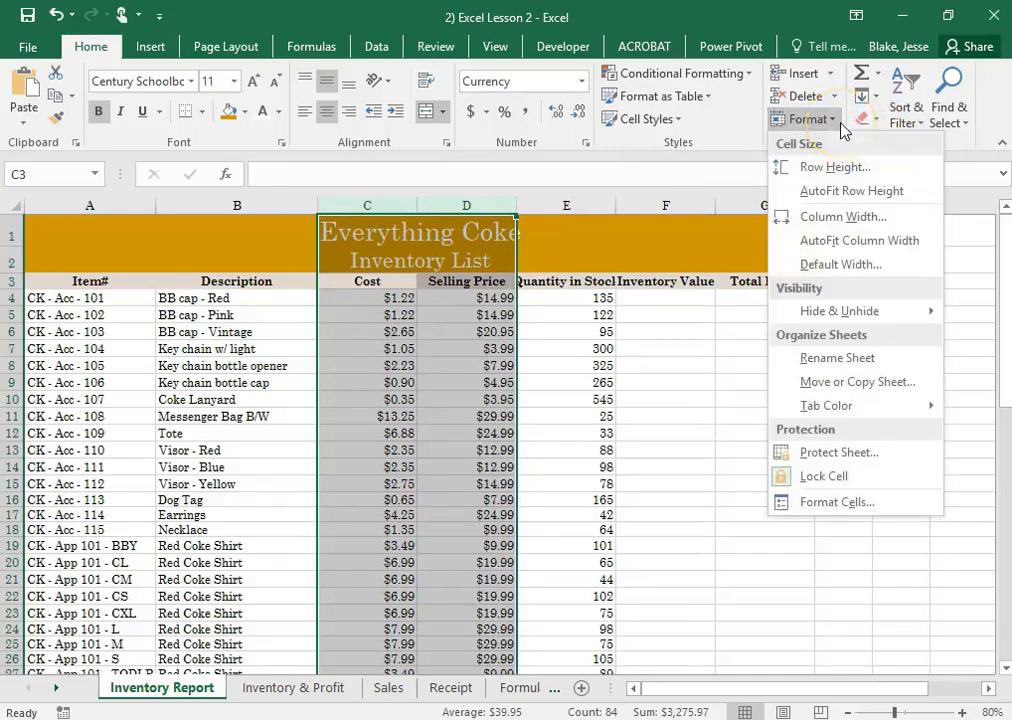
{"action": "left_click", "coordinate": [832, 217]}
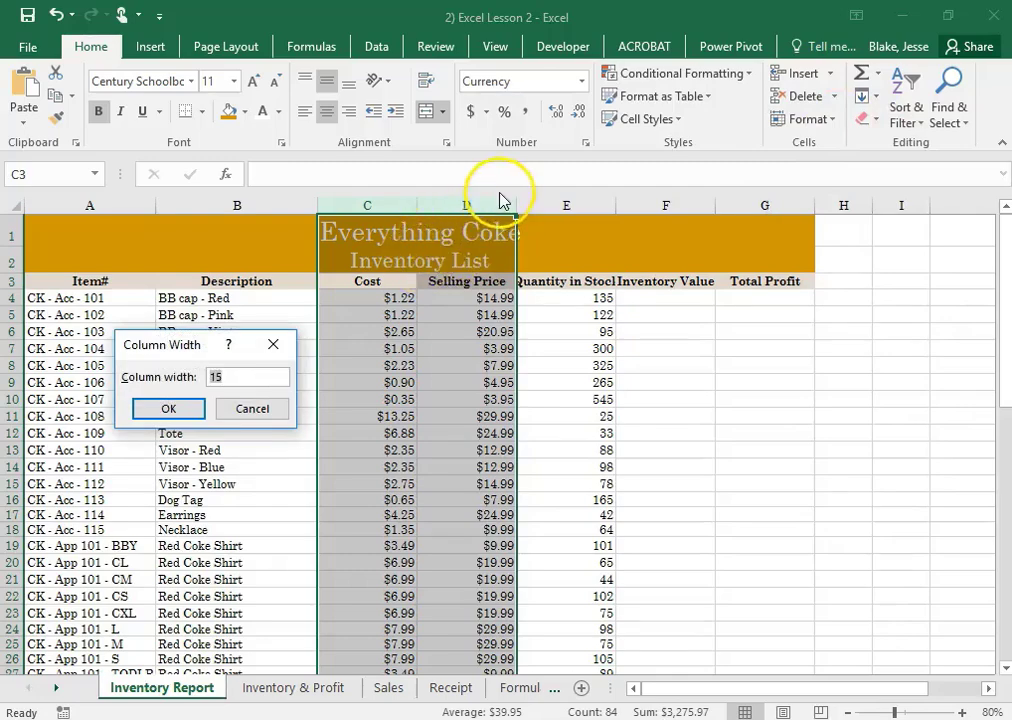
{"action": "type", "text": "12.2"}
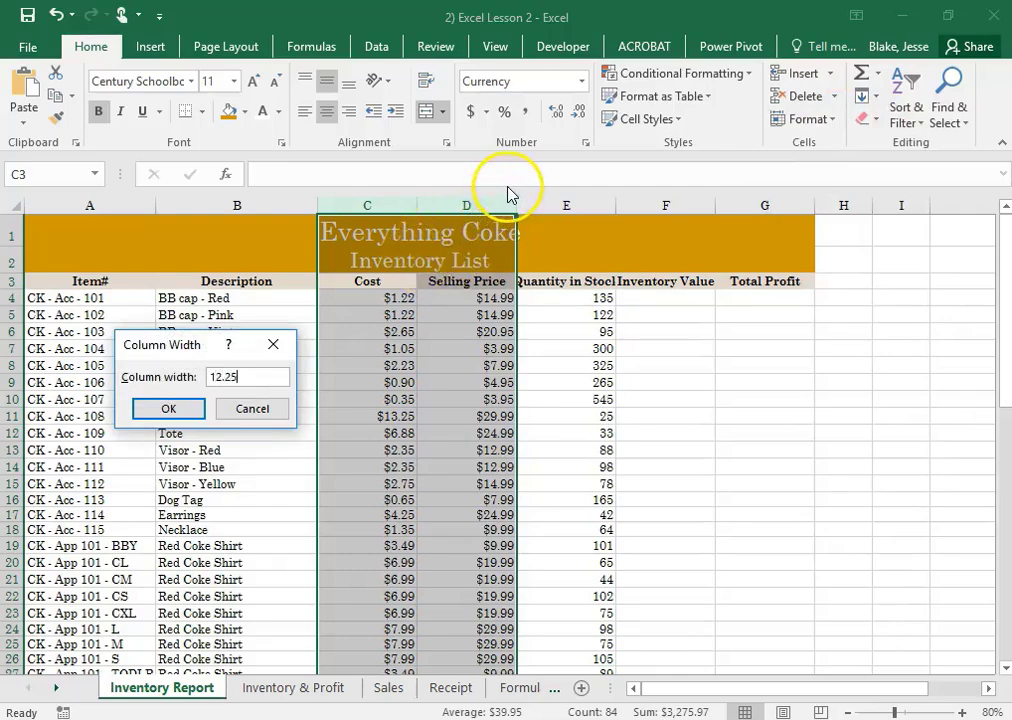
{"action": "key", "text": "Return"}
AutoFit column E so its width fits the Quantity in Stock heading
{"action": "left_click", "coordinate": [520, 296]}
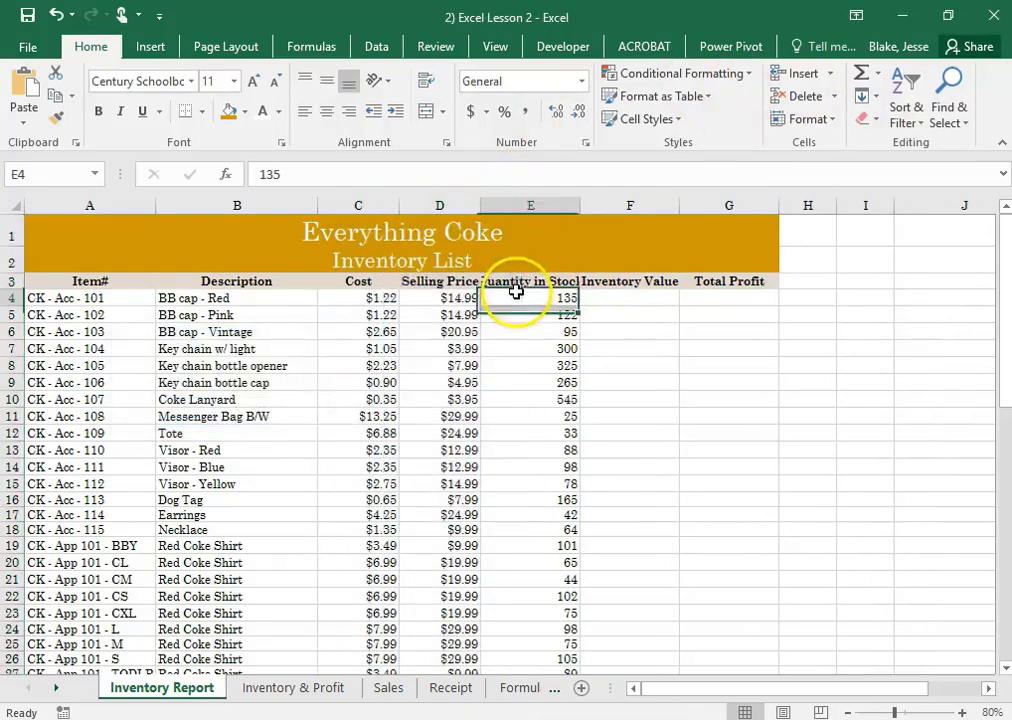
{"action": "left_click", "coordinate": [535, 206]}
{"action": "left_click", "coordinate": [828, 119]}
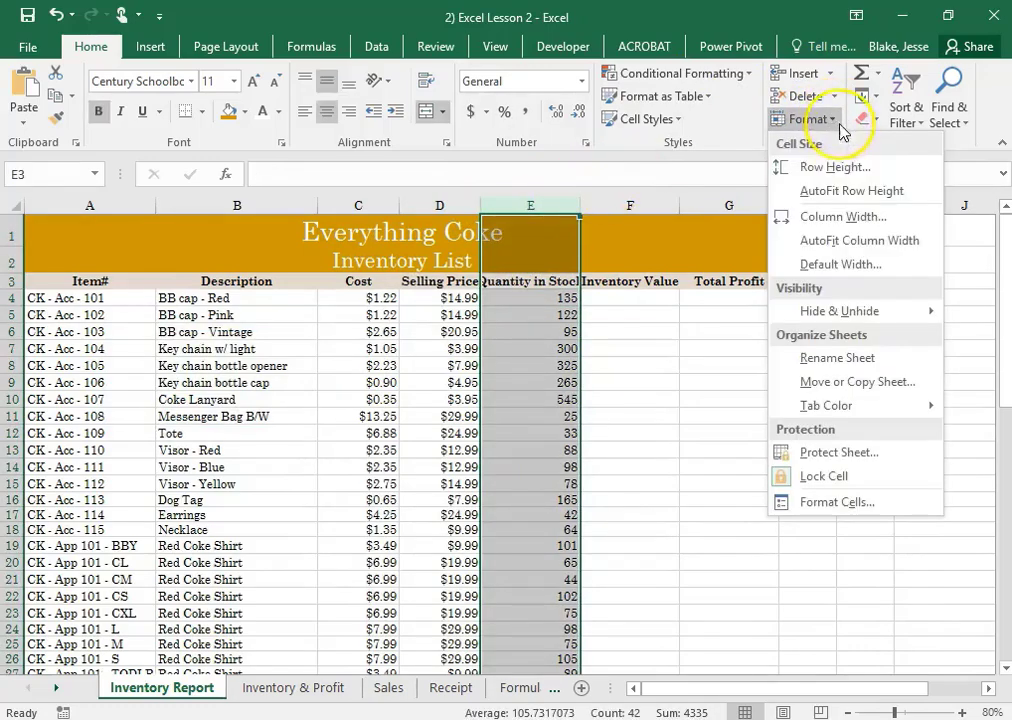
{"action": "left_click", "coordinate": [571, 201]}
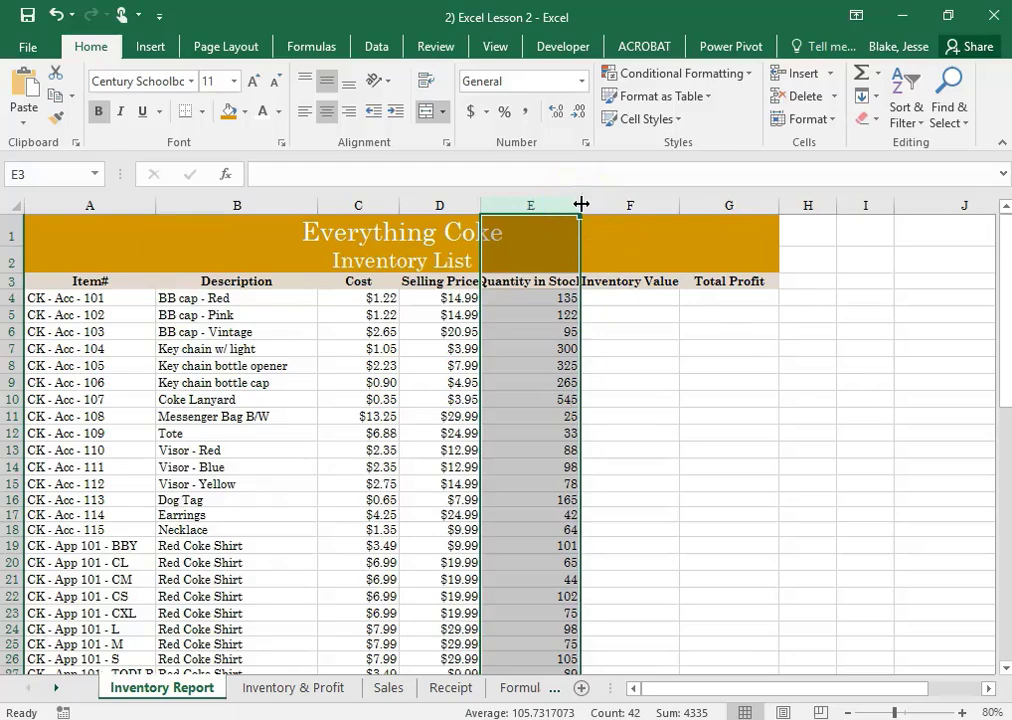
{"action": "double_click", "coordinate": [581, 204]}
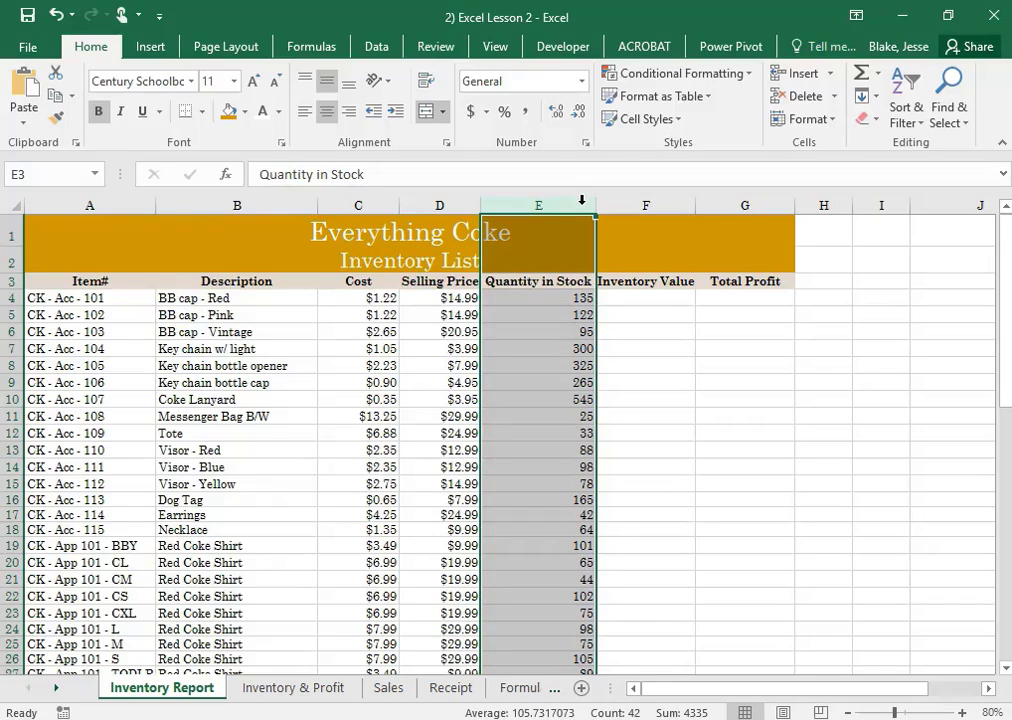
Set the width of column F, the Inventory Value column, to 15.50
{"action": "left_click", "coordinate": [641, 220]}
{"action": "left_click", "coordinate": [645, 205]}
{"action": "left_click", "coordinate": [808, 119]}
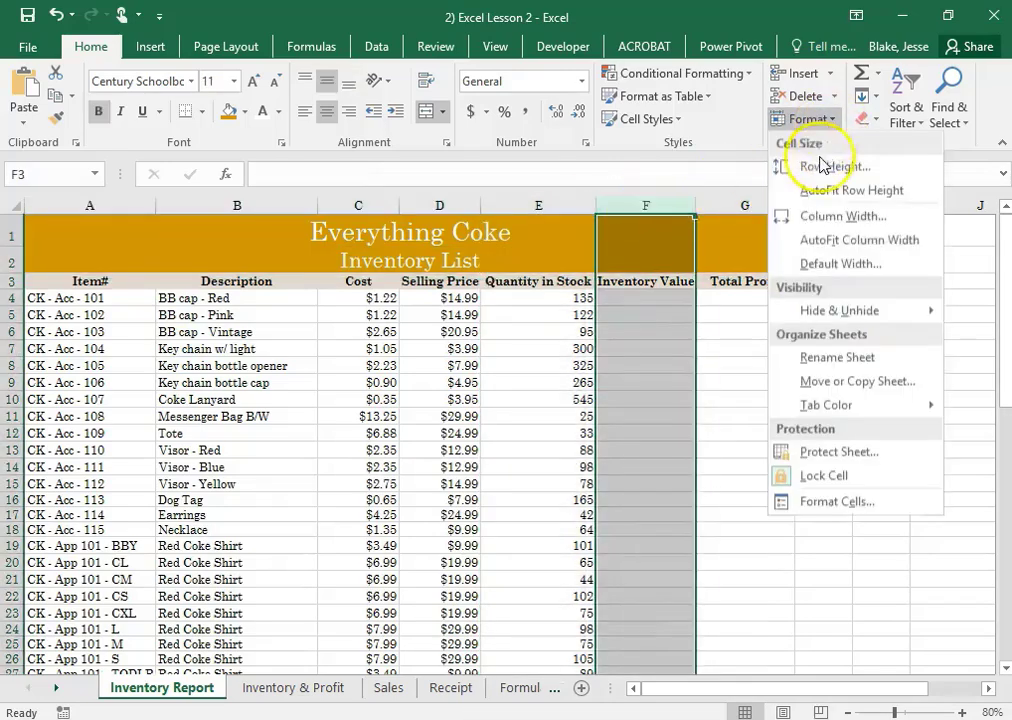
{"action": "left_click", "coordinate": [843, 217]}
{"action": "type", "text": "15.50"}
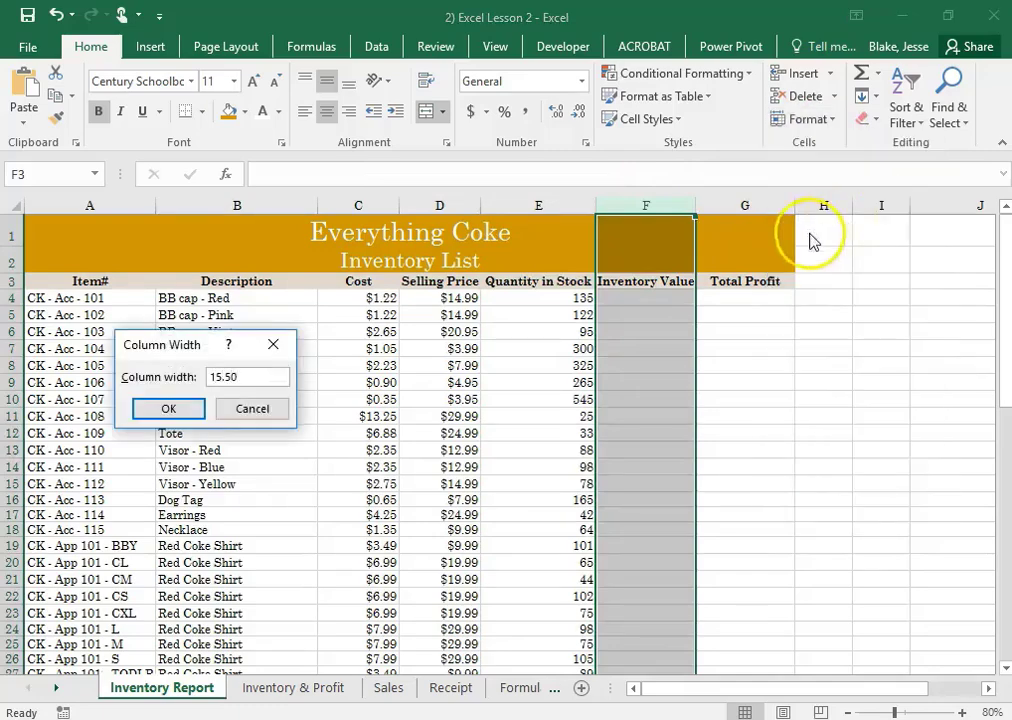
{"action": "left_click", "coordinate": [166, 408]}
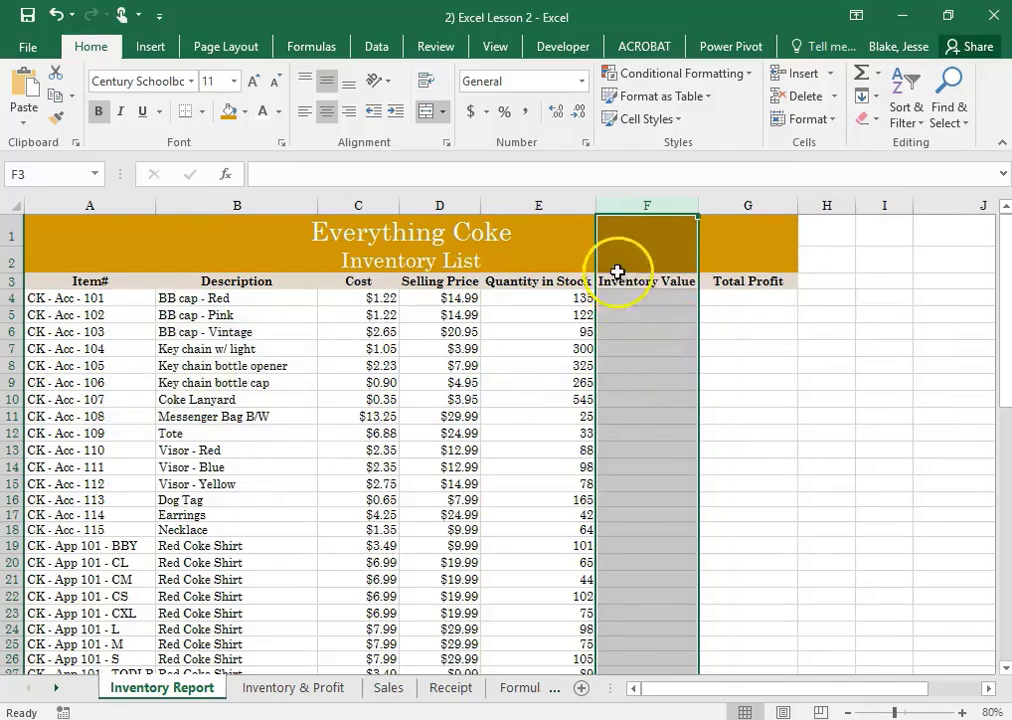
{"action": "left_click", "coordinate": [755, 364]}
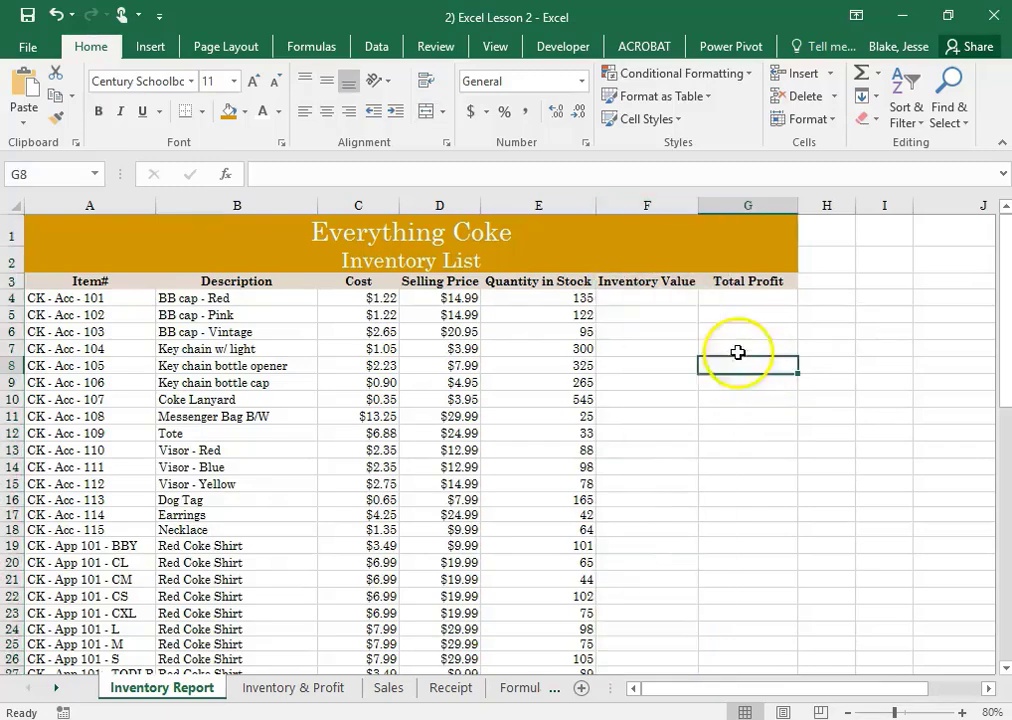
Center the contents of the Quantity in Stock column, E, horizontally and save the workbook
{"action": "left_click", "coordinate": [553, 298]}
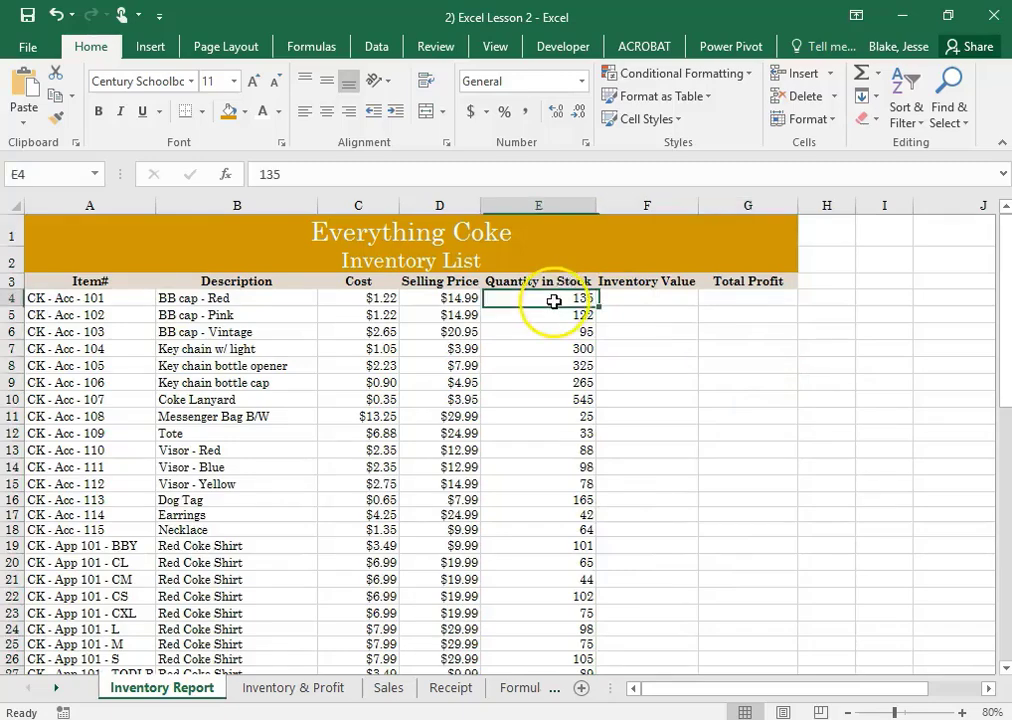
{"action": "left_click", "coordinate": [565, 205]}
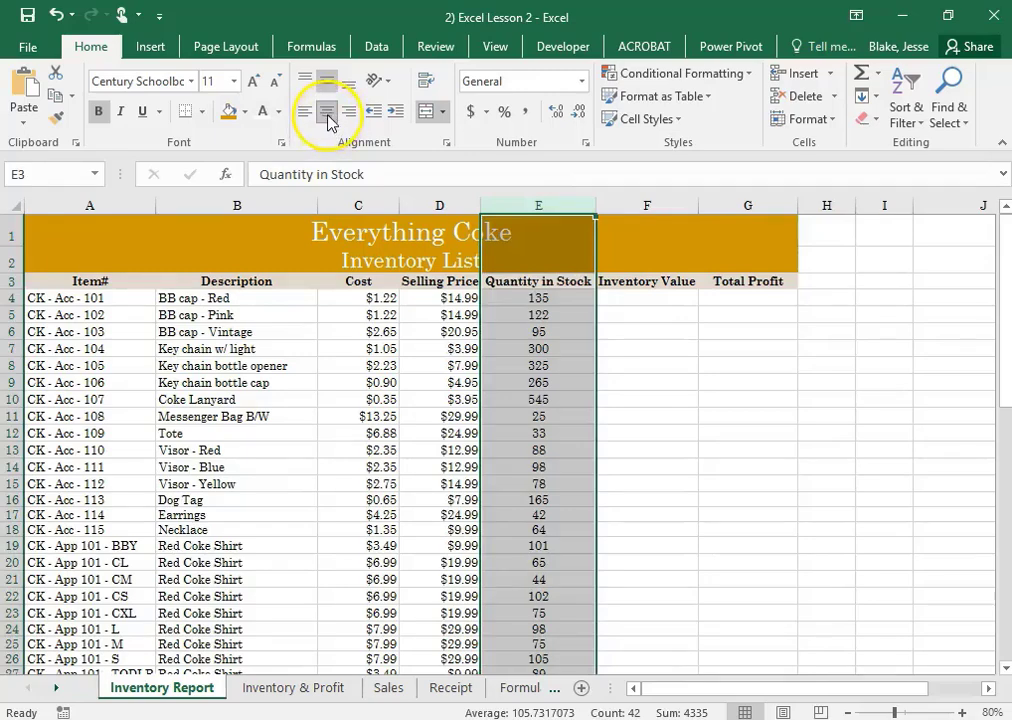
{"action": "left_click", "coordinate": [57, 15]}
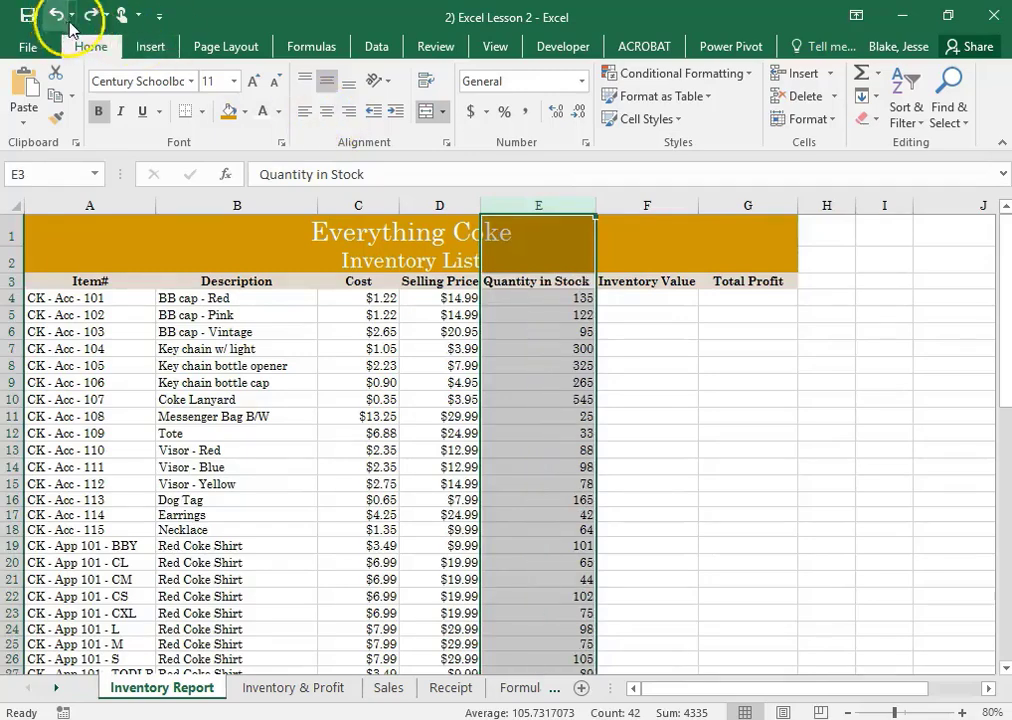
{"action": "left_click", "coordinate": [326, 113]}
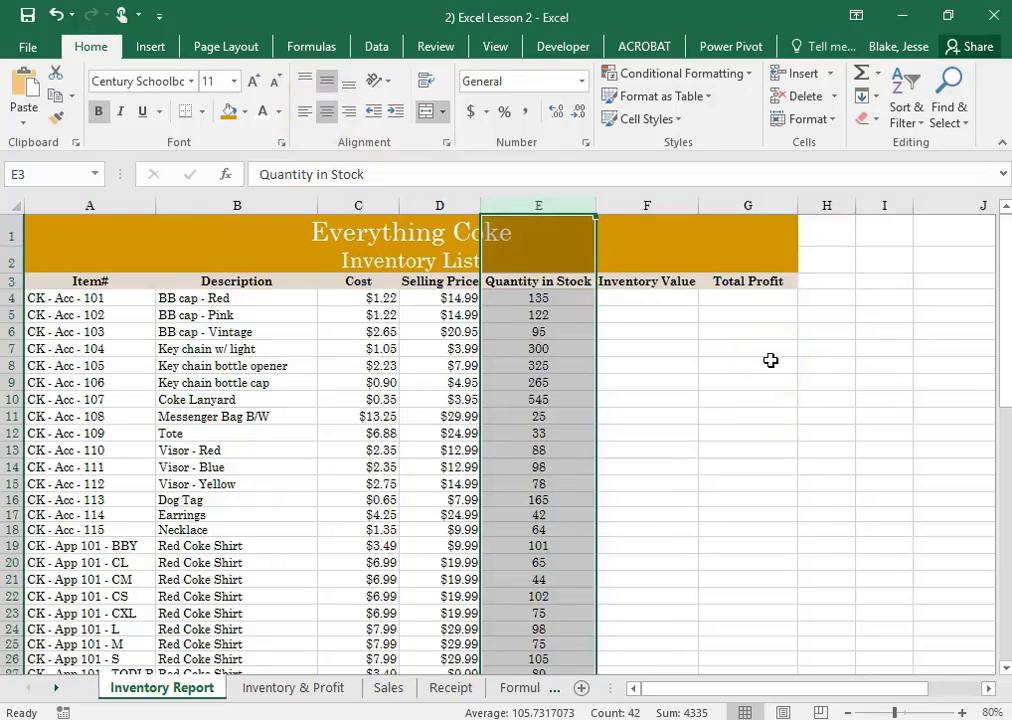
{"action": "left_click", "coordinate": [756, 364]}
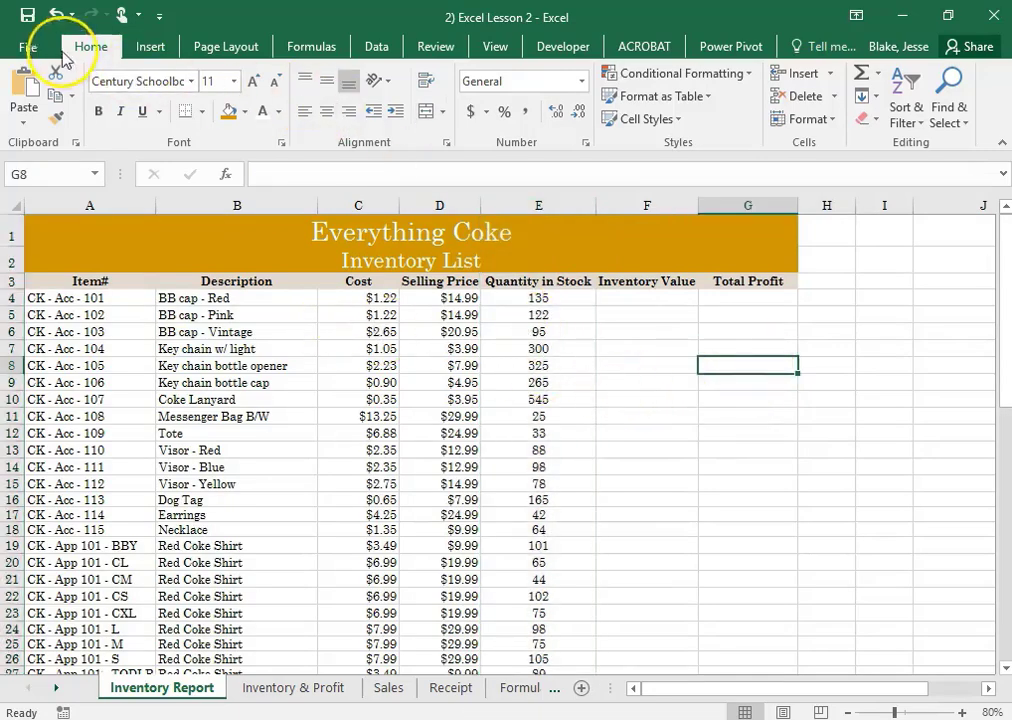
{"action": "left_click", "coordinate": [27, 15]}
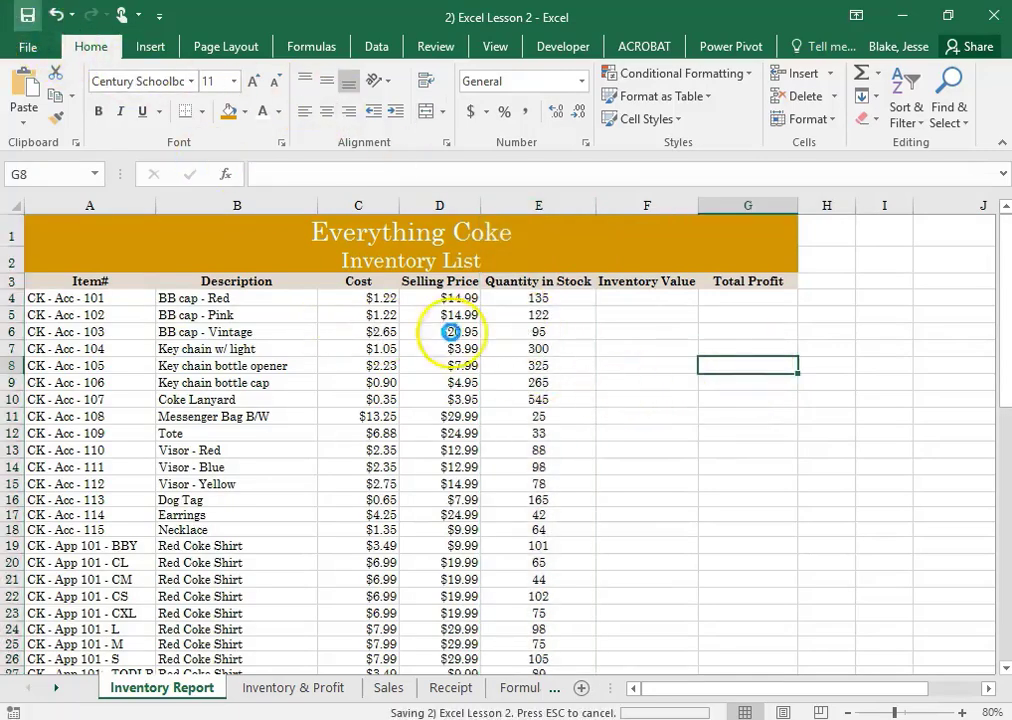
{"action": "left_click", "coordinate": [684, 431]}
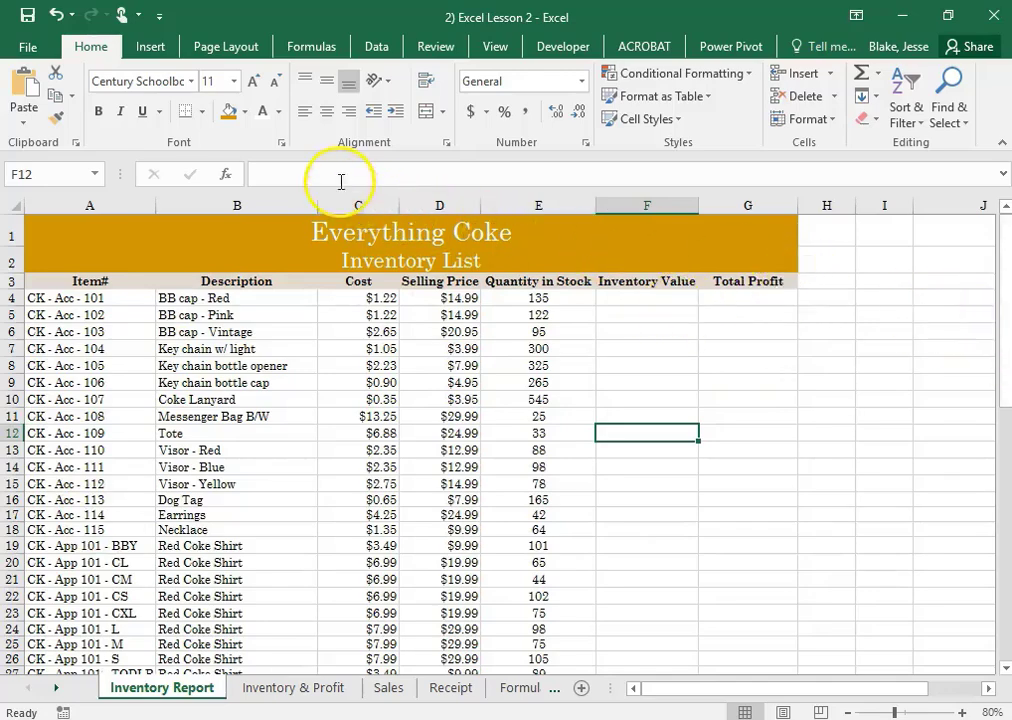
{"action": "left_click", "coordinate": [293, 177]}
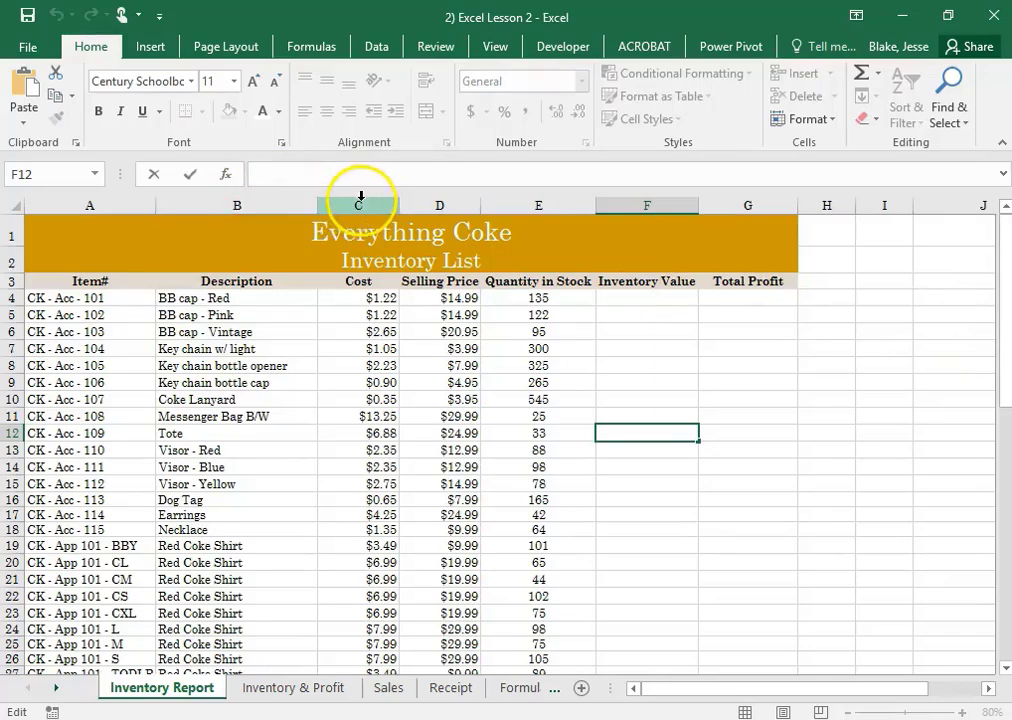
{"action": "type", "text": "=="}
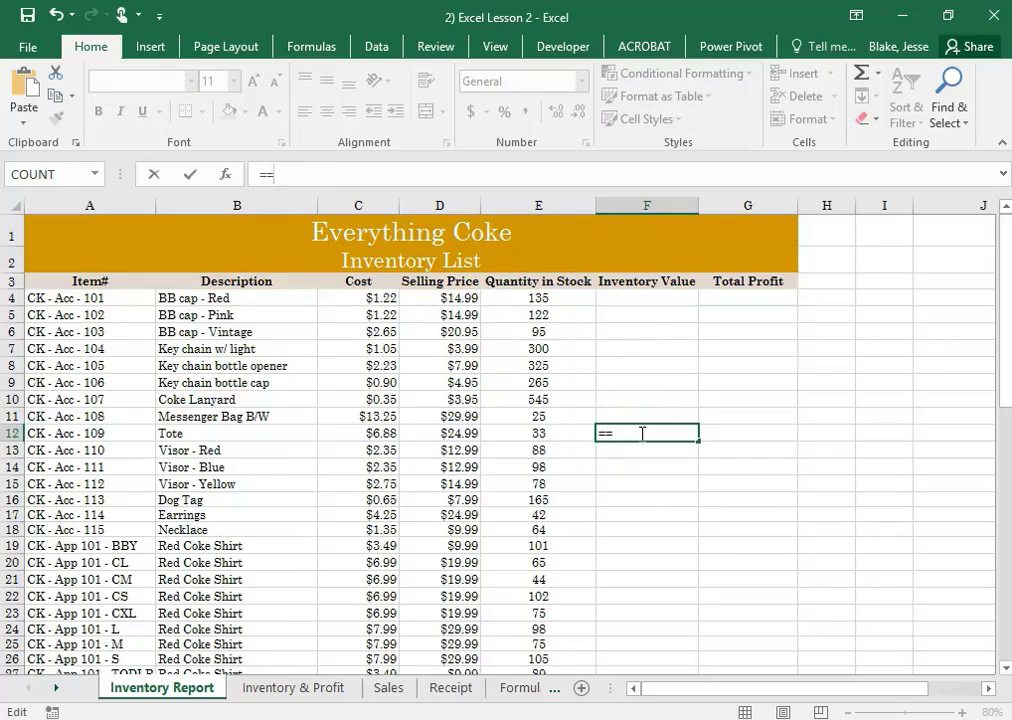
{"action": "left_click", "coordinate": [644, 472]}
Enter the formula =C4*E4 in F4 to calculate the first item's Inventory Value
{"action": "left_click", "coordinate": [634, 297]}
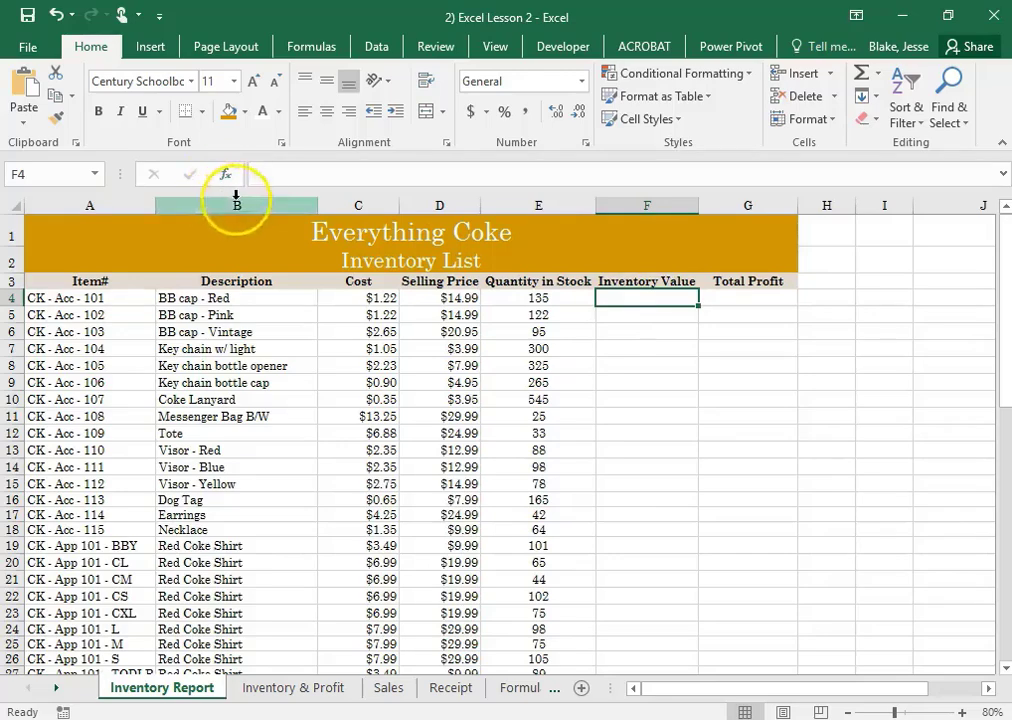
{"action": "left_click", "coordinate": [305, 174]}
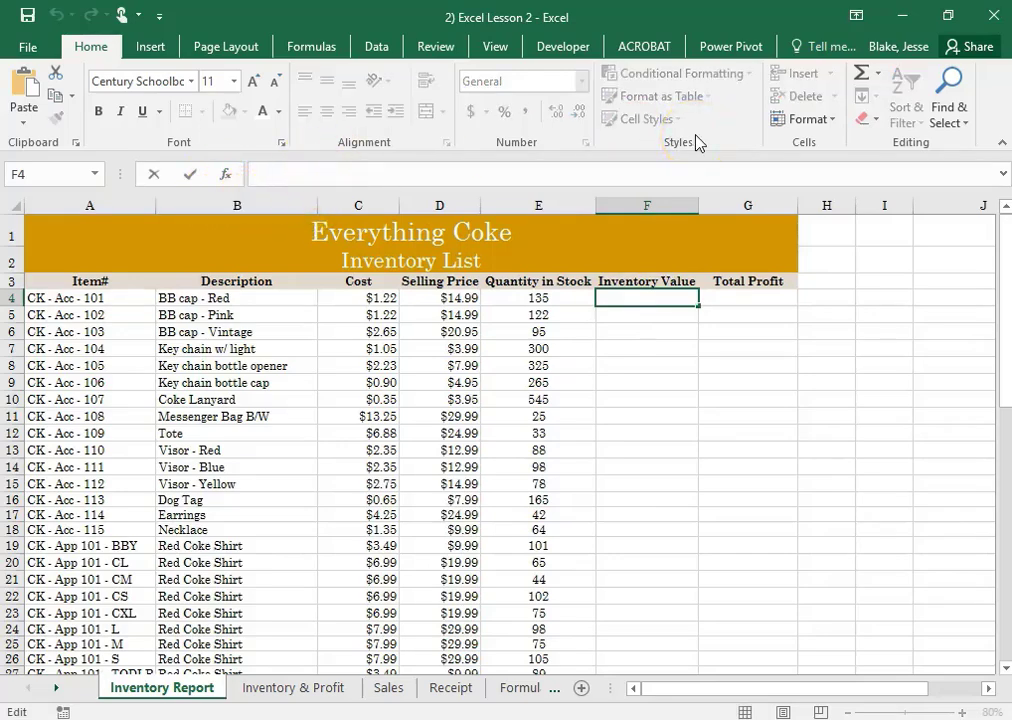
{"action": "type", "text": "="}
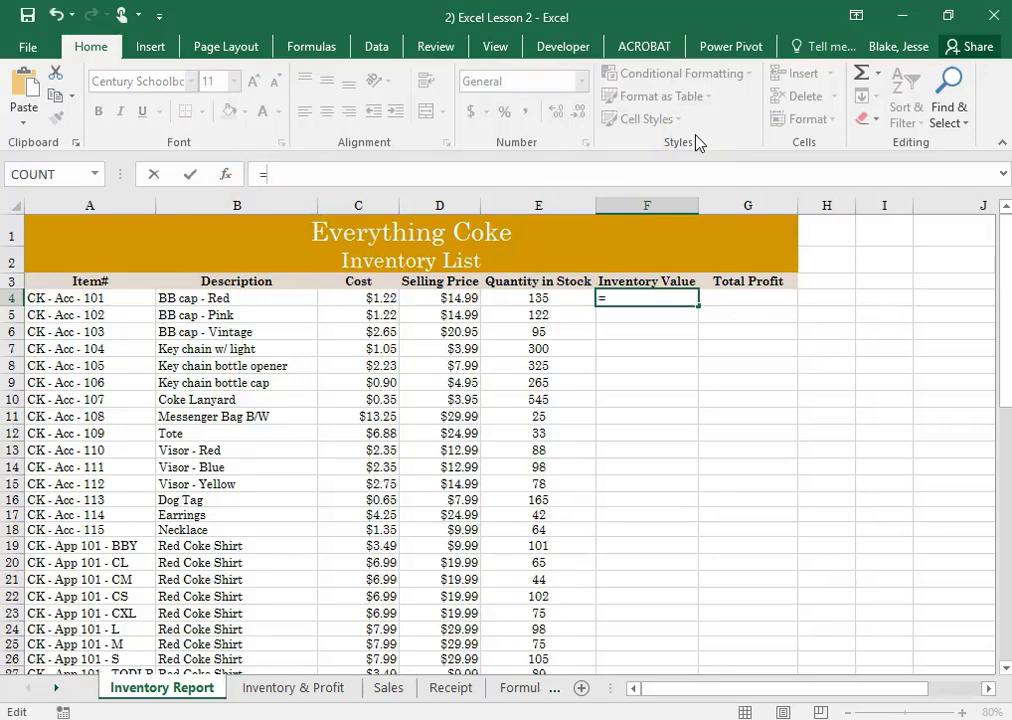
{"action": "left_click", "coordinate": [673, 141]}
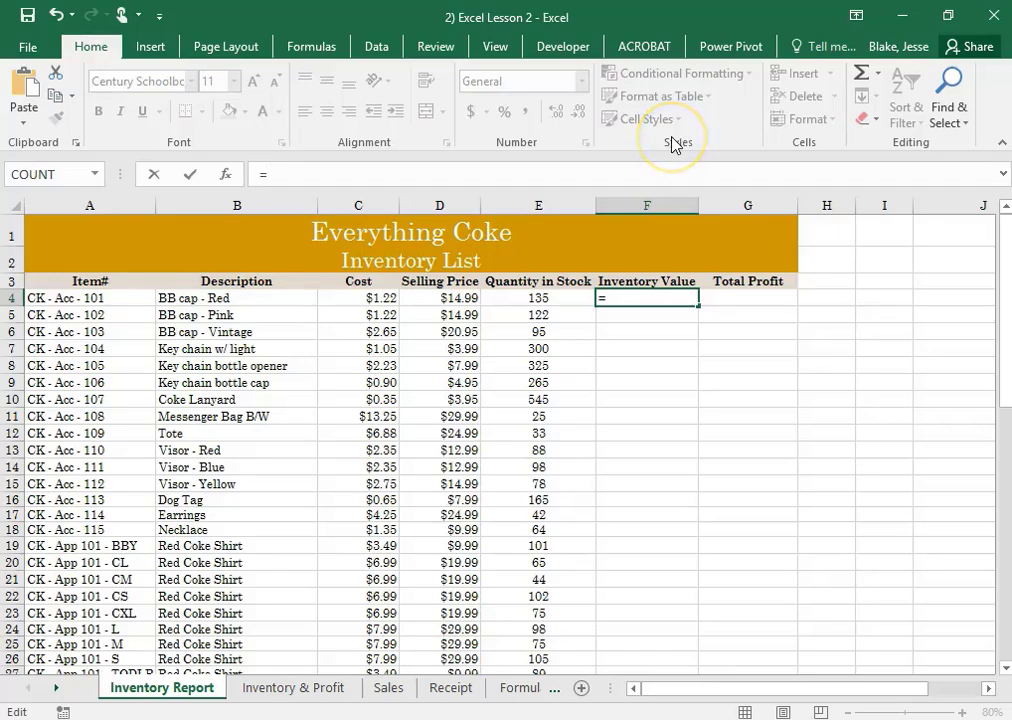
{"action": "left_click", "coordinate": [356, 298]}
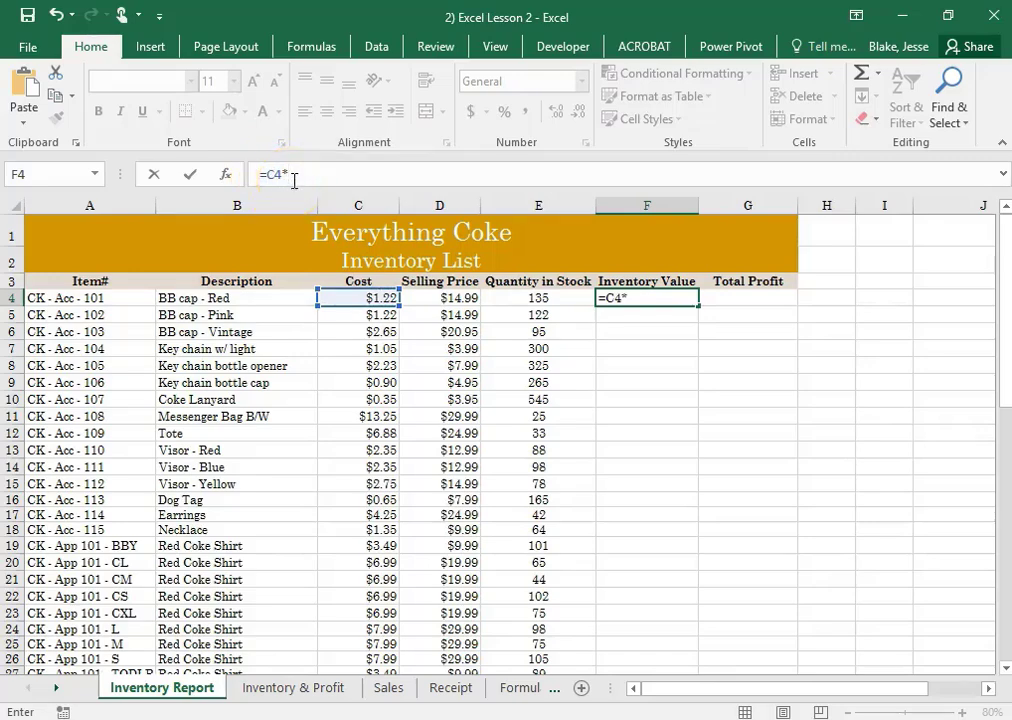
{"action": "left_click", "coordinate": [560, 297]}
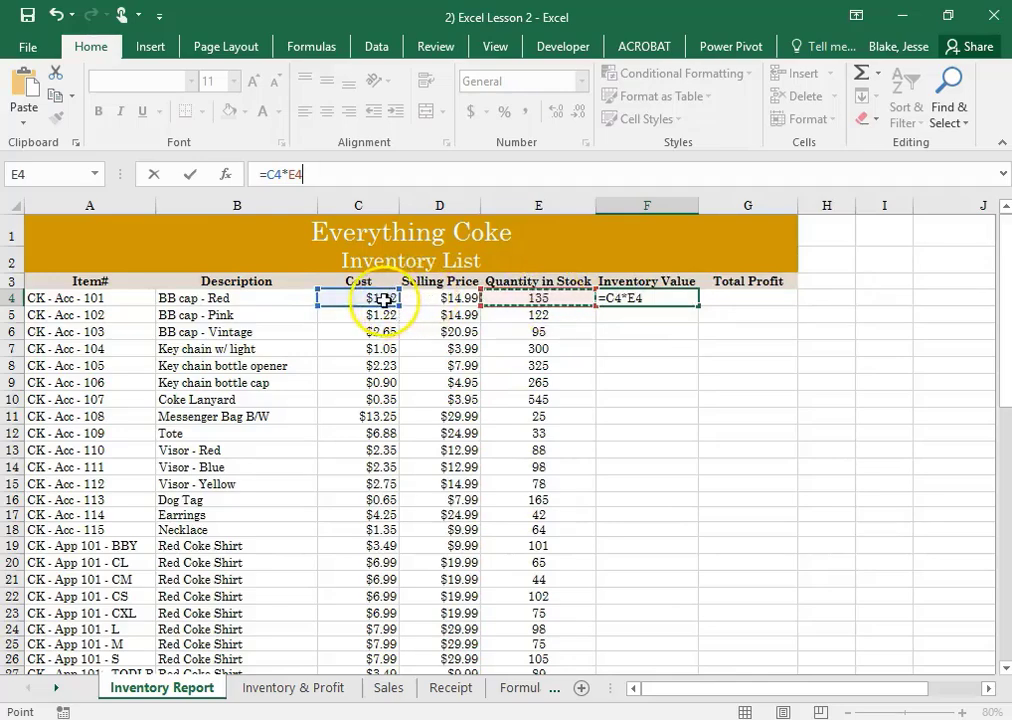
{"action": "key", "text": "Return"}
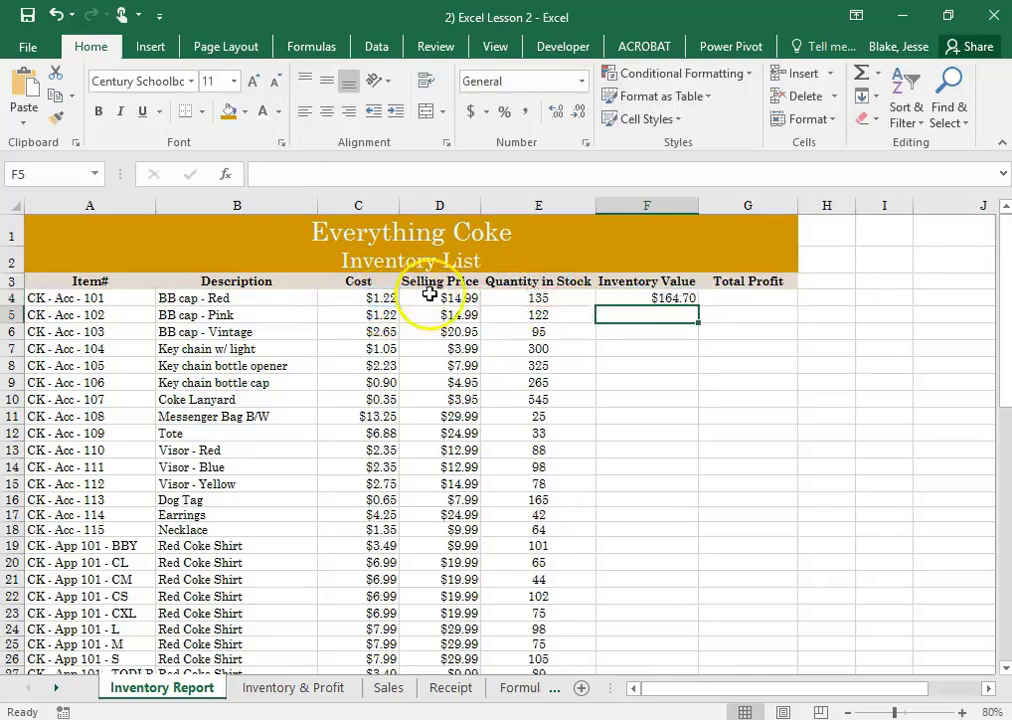
{"action": "left_click", "coordinate": [624, 298]}
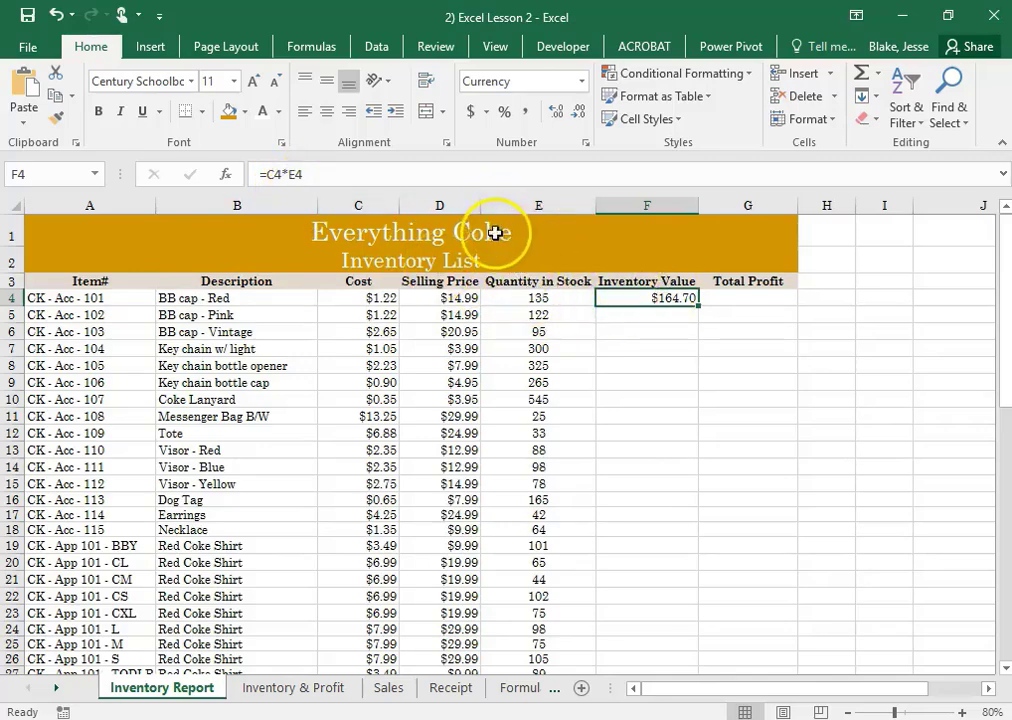
{"action": "left_click", "coordinate": [733, 300]}
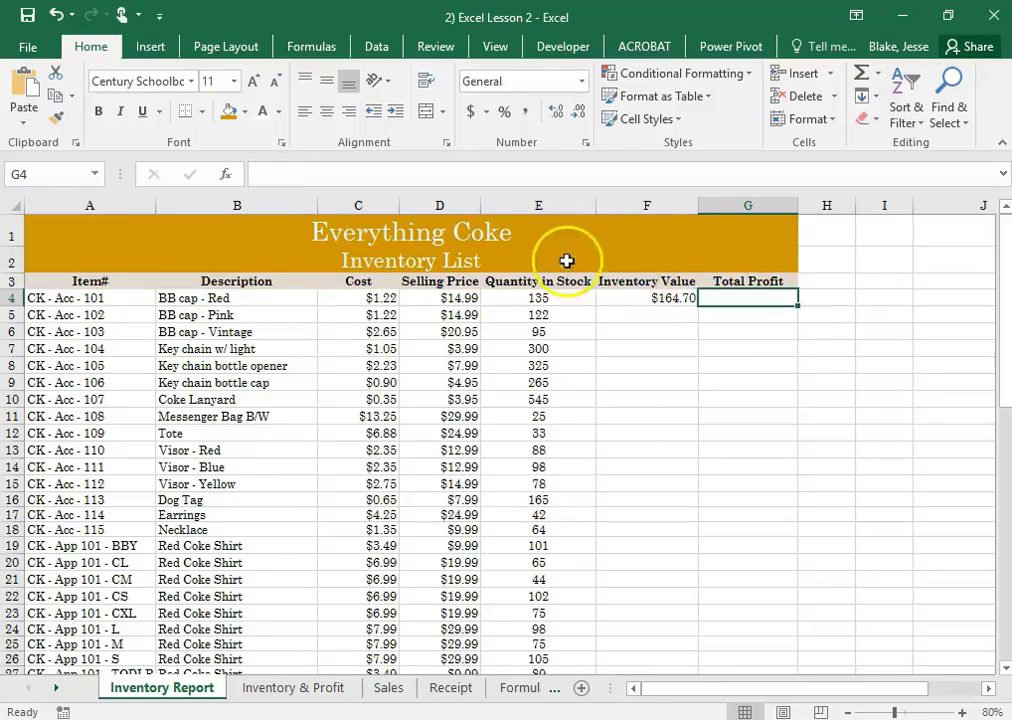
{"action": "left_click", "coordinate": [308, 171]}
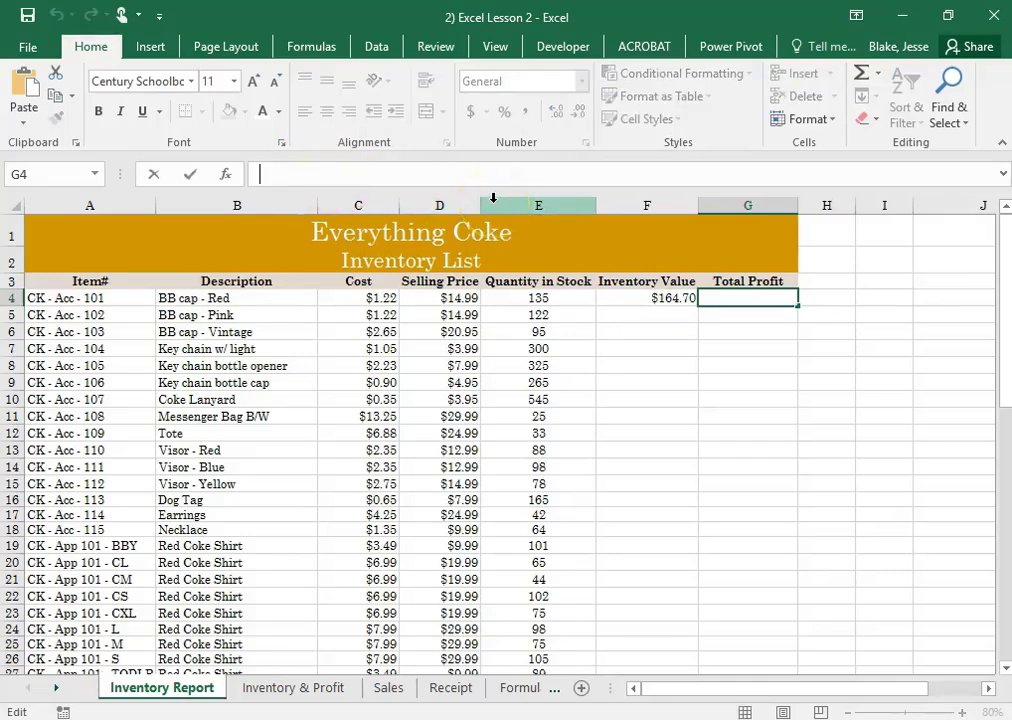
{"action": "type", "text": "="}
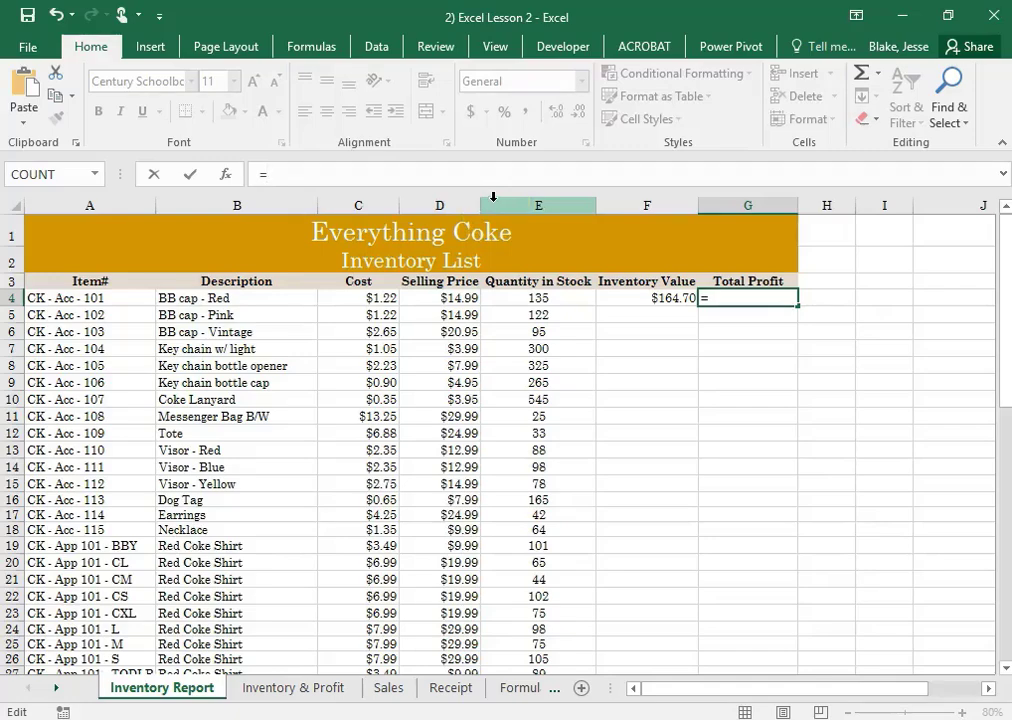
{"action": "key", "text": "BackSpace"}
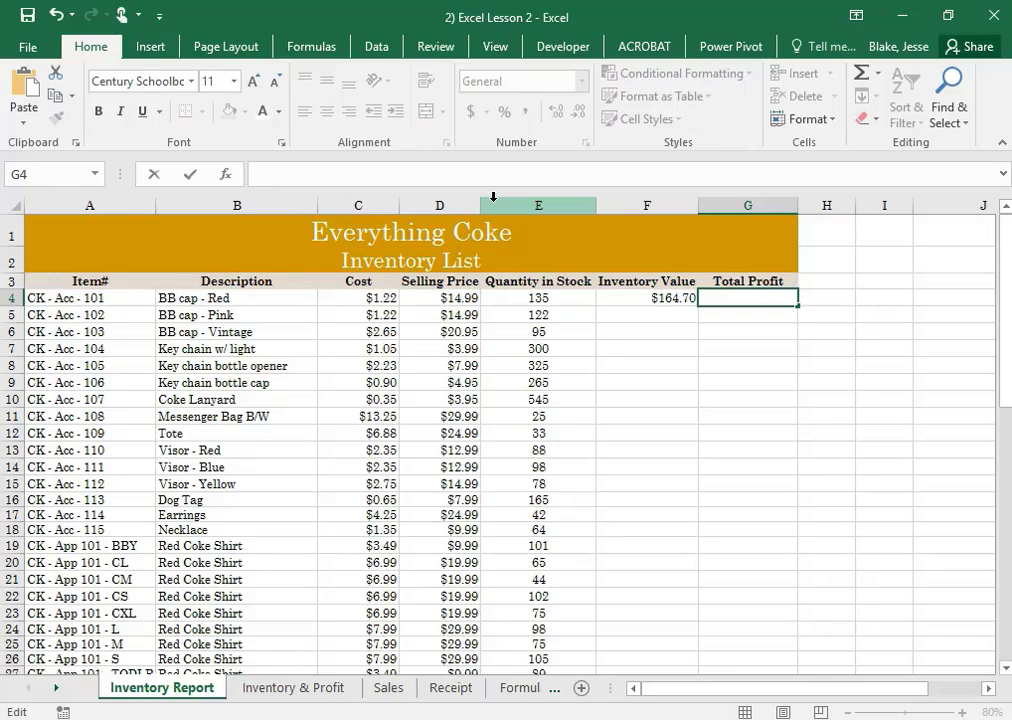
{"action": "left_click", "coordinate": [462, 295]}
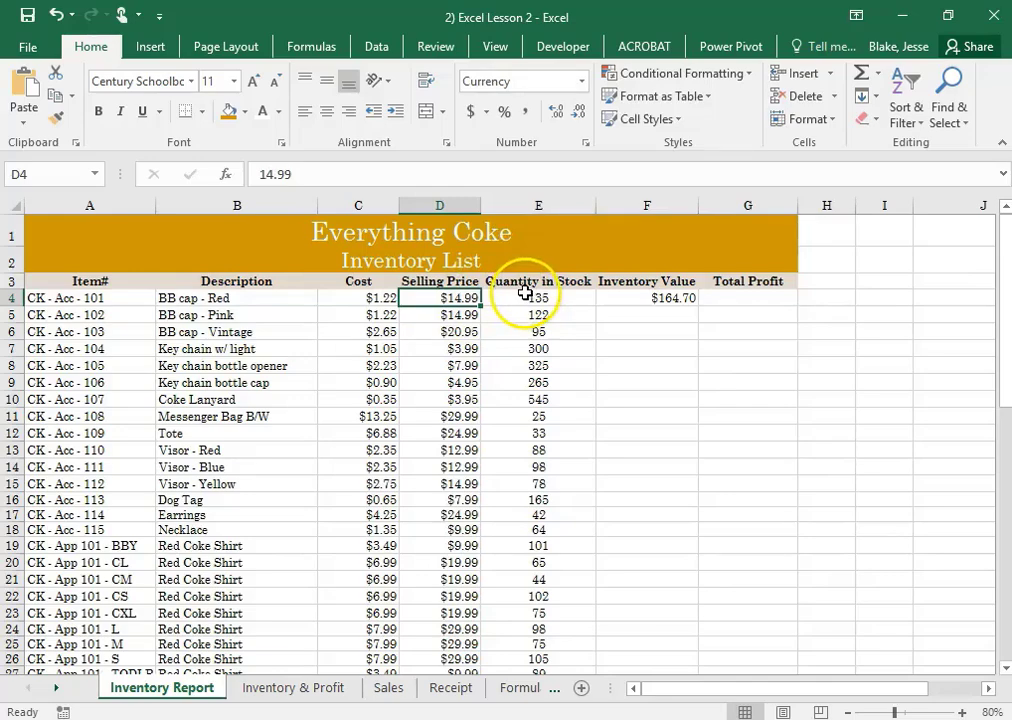
{"action": "type", "text": "-"}
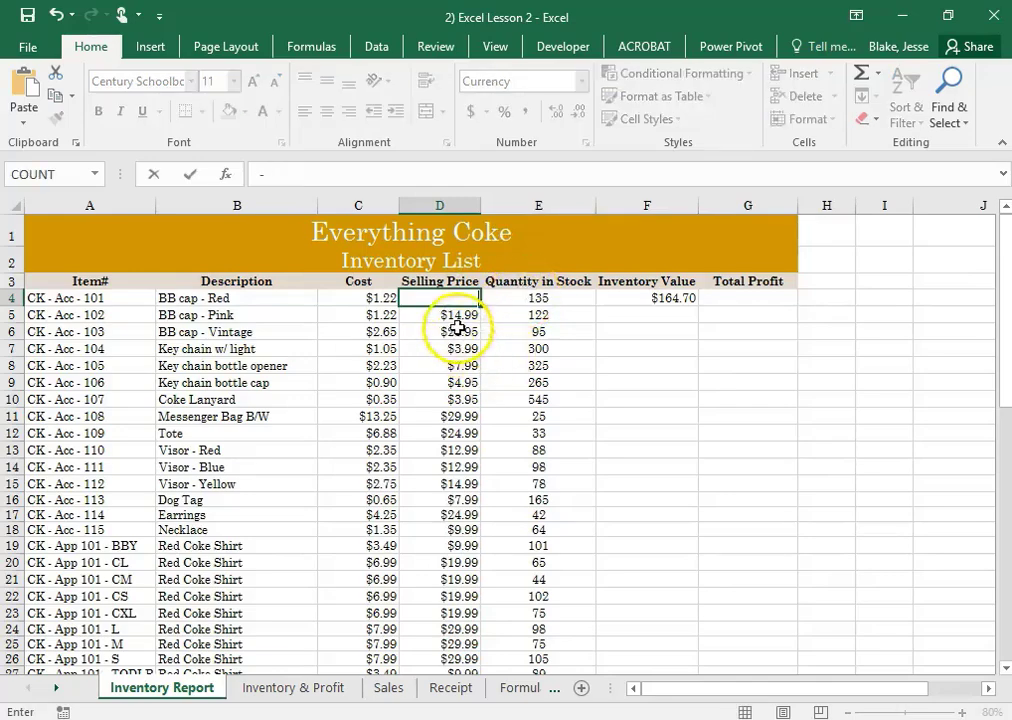
{"action": "left_click", "coordinate": [54, 16]}
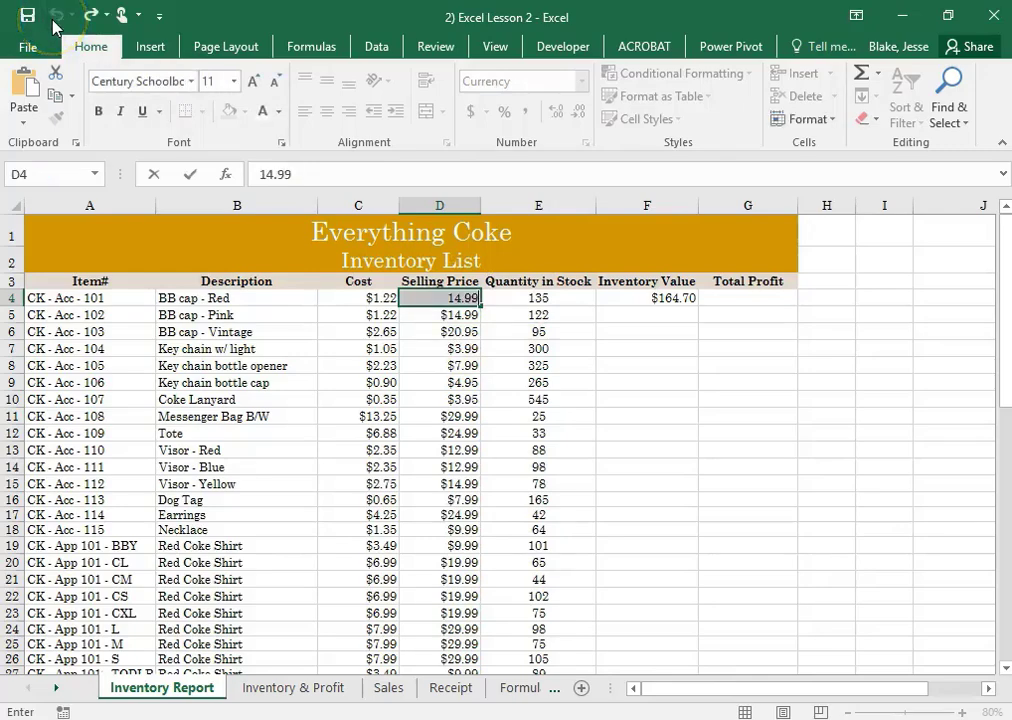
Enter the formula =D4-C4 in G4, the first item's Total Profit cell
{"action": "left_click", "coordinate": [726, 300]}
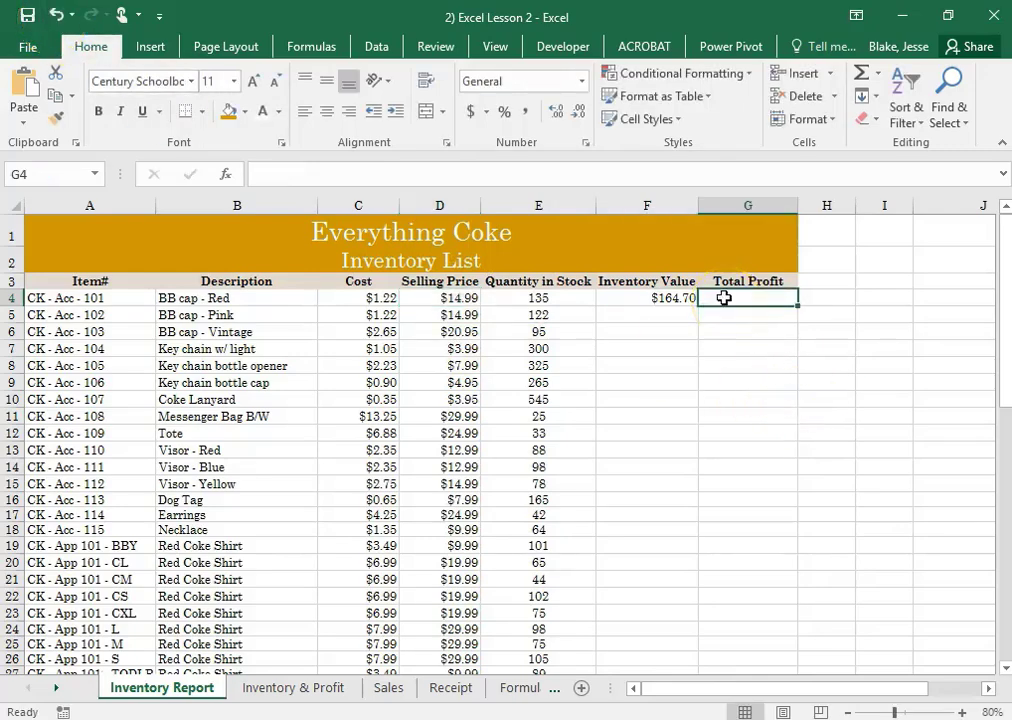
{"action": "left_click", "coordinate": [357, 176]}
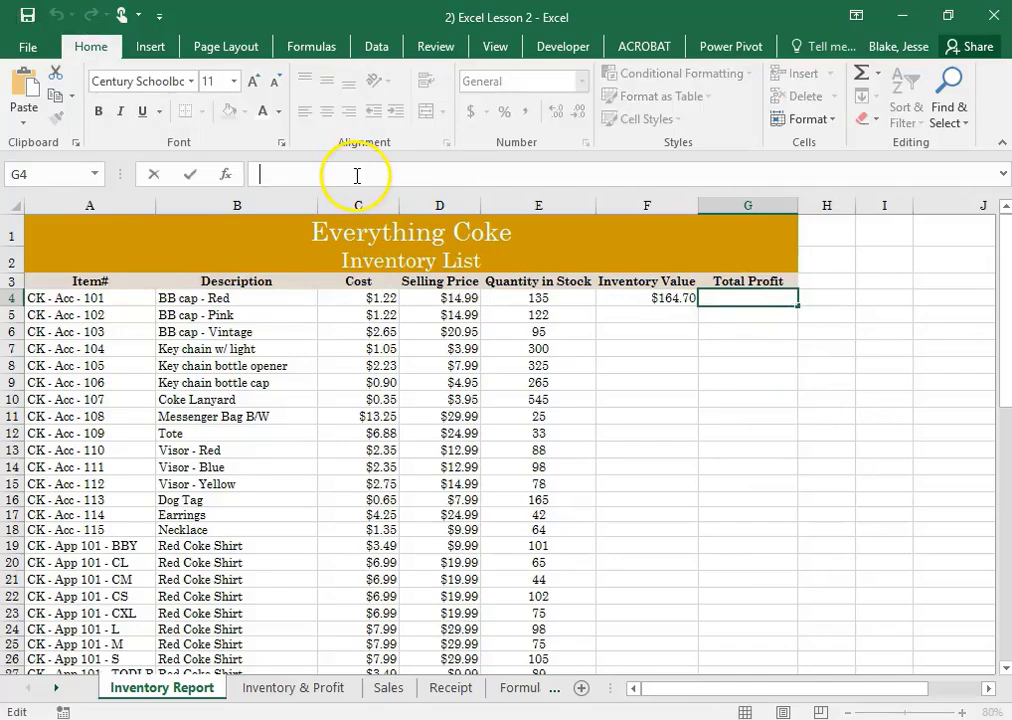
{"action": "type", "text": "="}
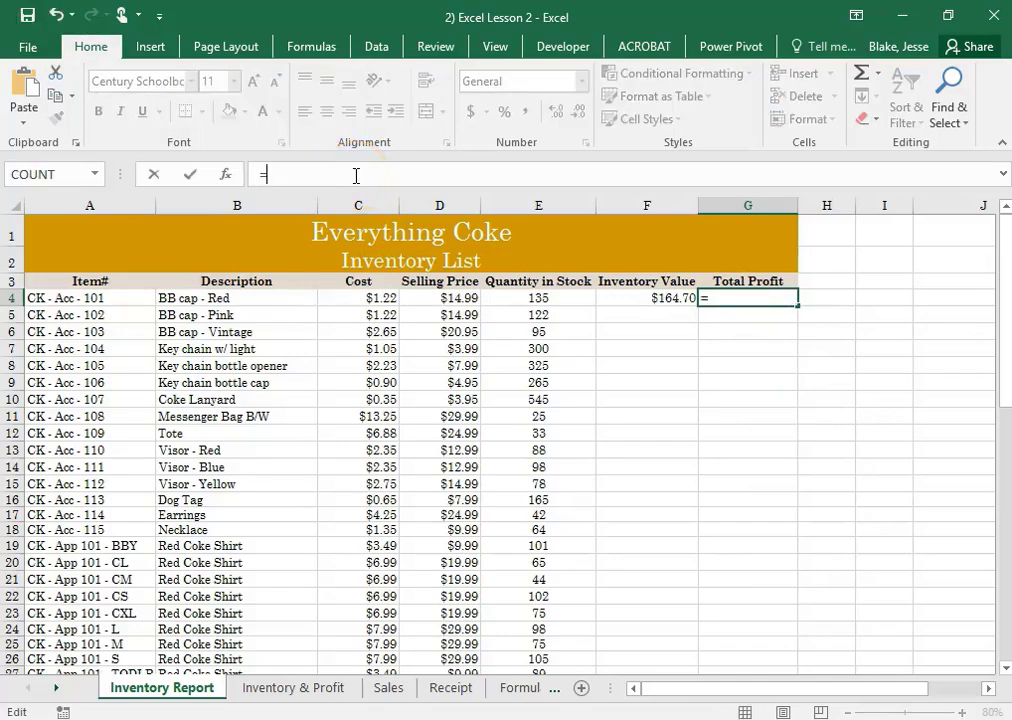
{"action": "left_click", "coordinate": [452, 297]}
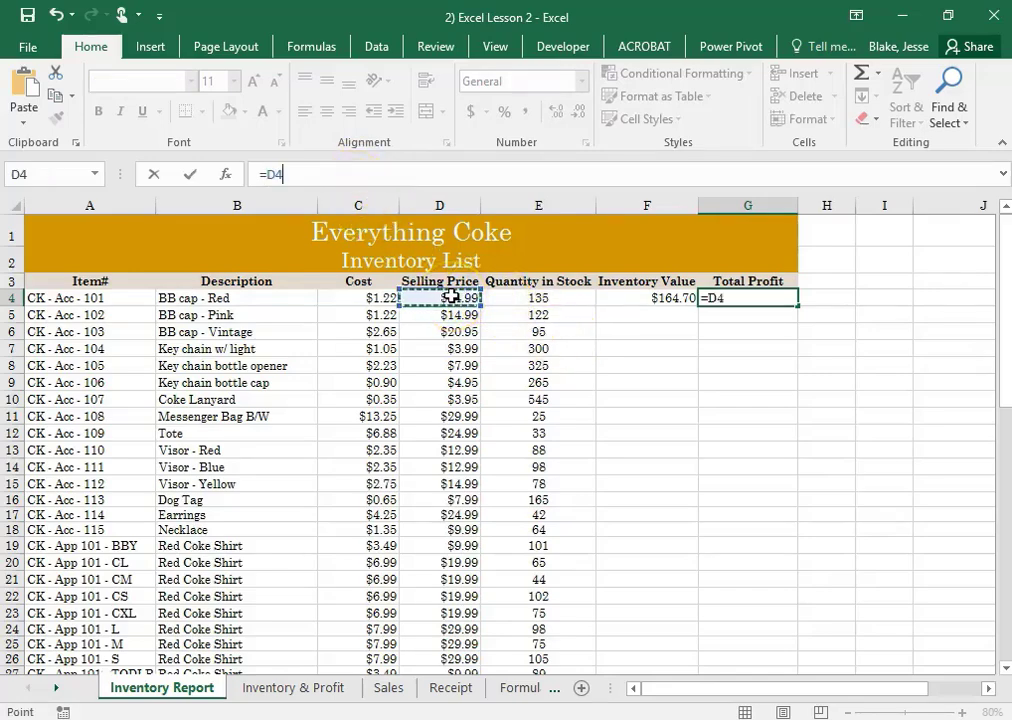
{"action": "type", "text": "-"}
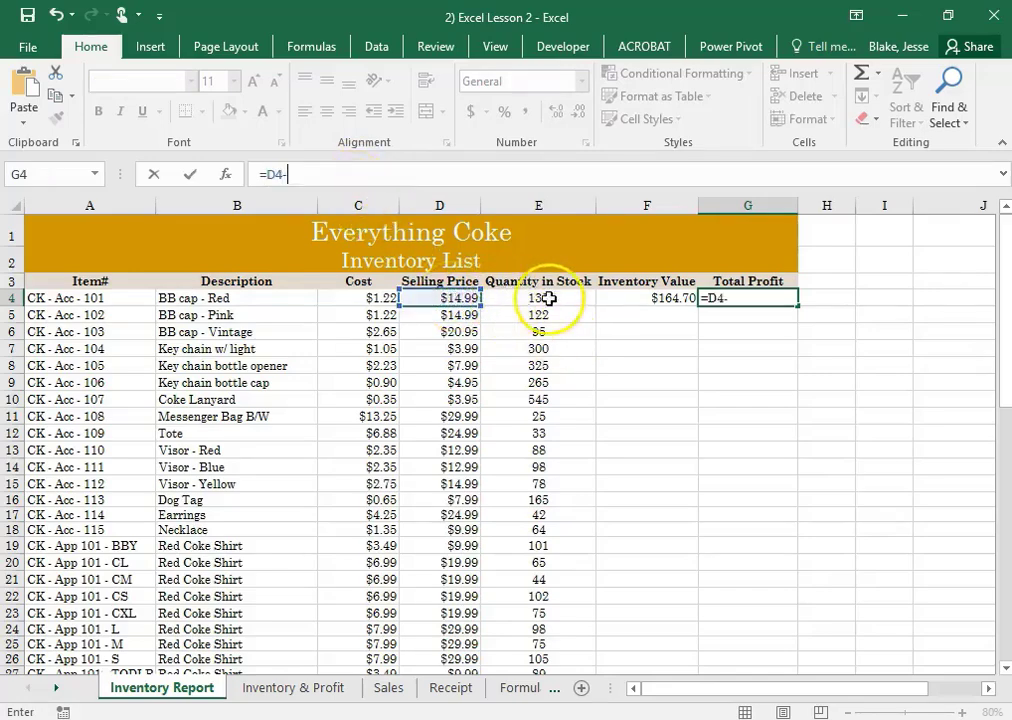
{"action": "left_click", "coordinate": [373, 297]}
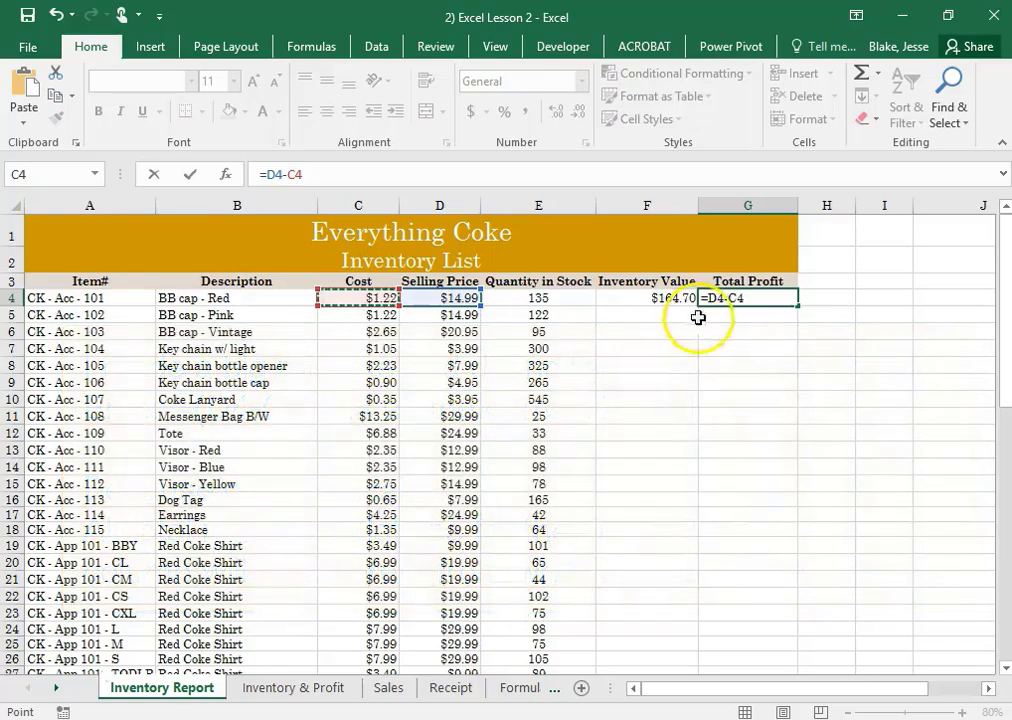
{"action": "key", "text": "Return"}
{"action": "left_click", "coordinate": [754, 313]}
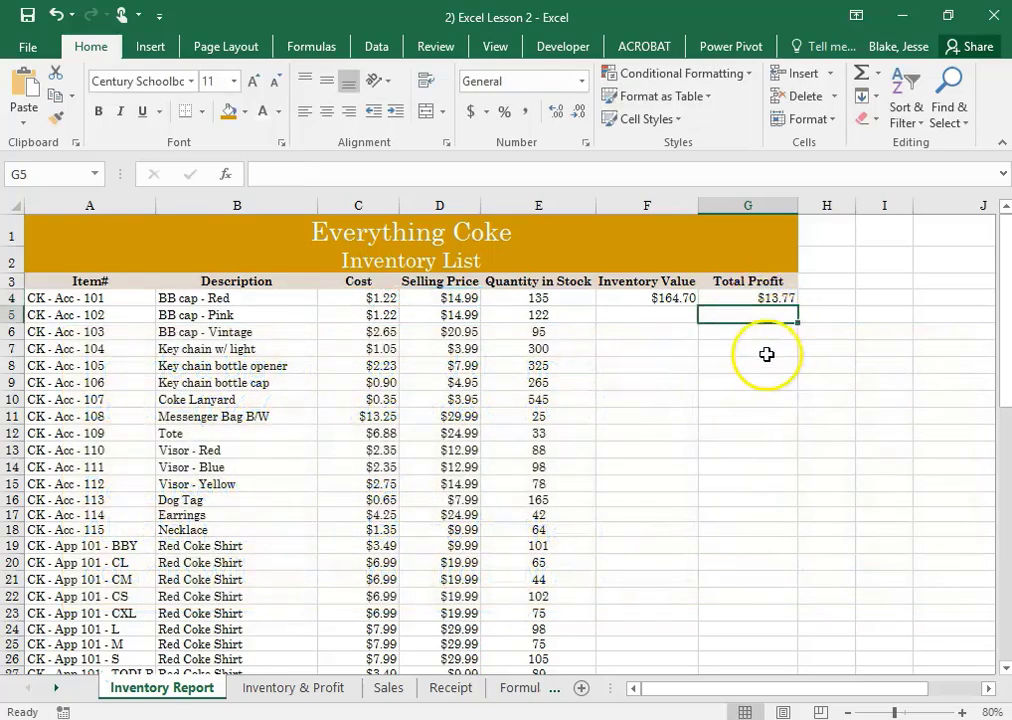
{"action": "left_click", "coordinate": [768, 352]}
{"action": "left_click", "coordinate": [398, 297]}
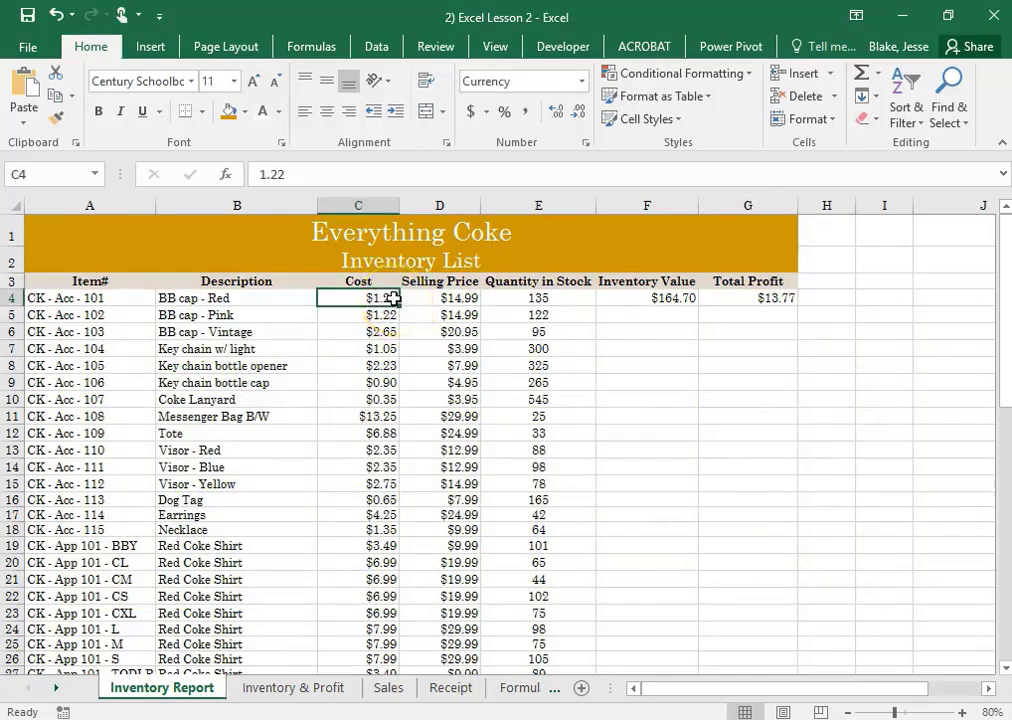
{"action": "left_click", "coordinate": [430, 299]}
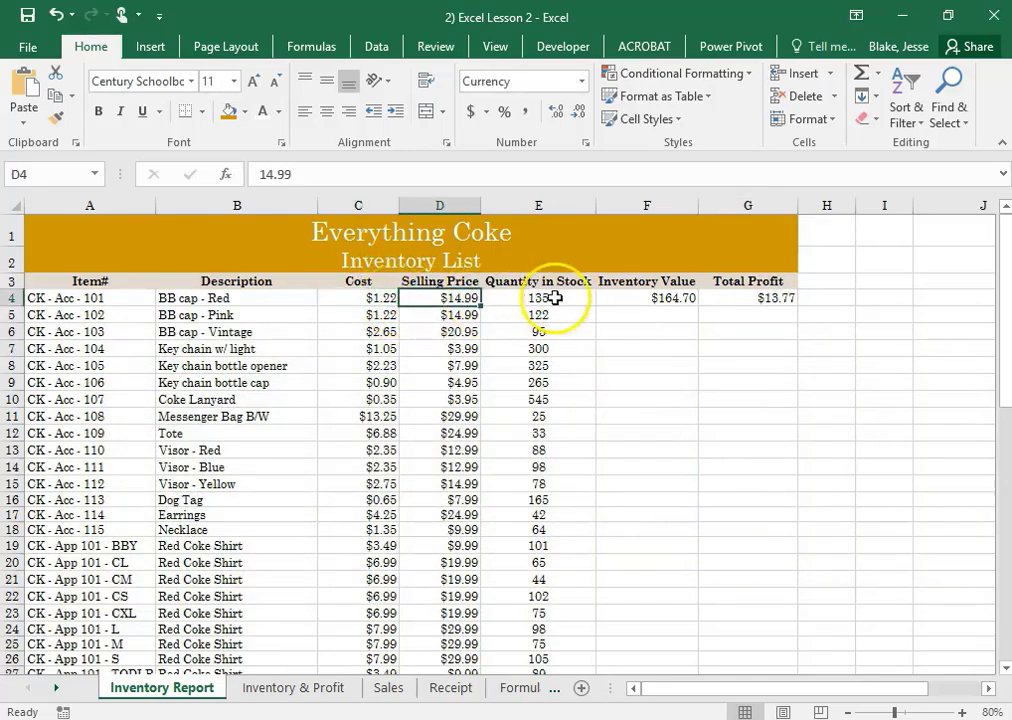
{"action": "left_click", "coordinate": [721, 297]}
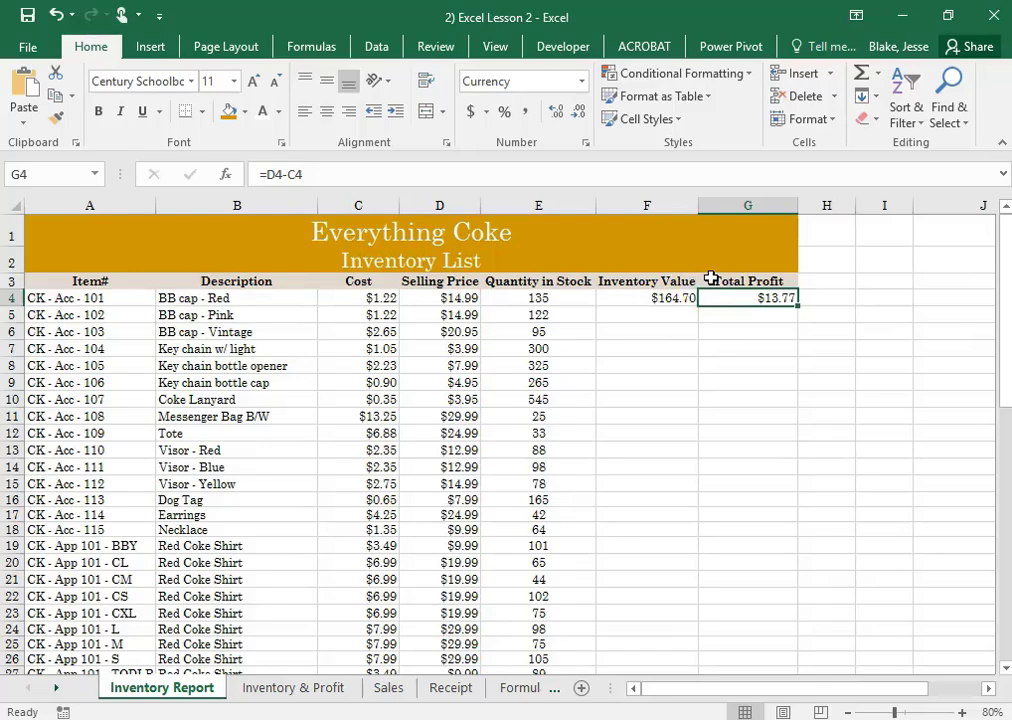
Fill the Inventory Value formula from F4 down through the last item in F44
{"action": "left_click", "coordinate": [668, 296]}
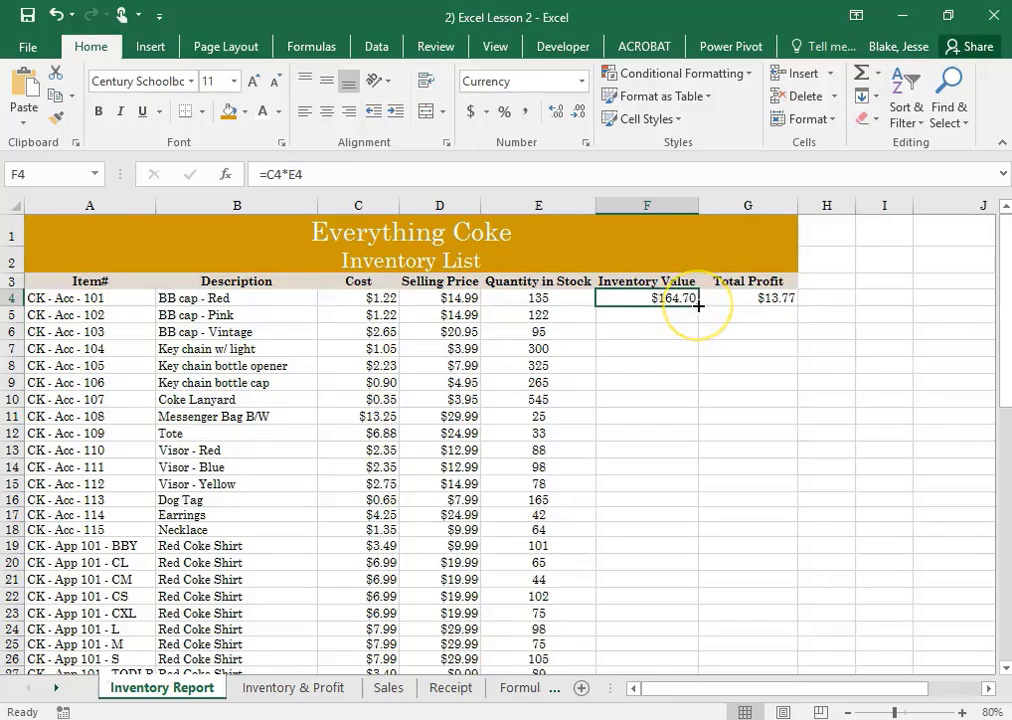
{"action": "left_click_drag", "start_coordinate": [698, 305], "coordinate": [616, 402]}
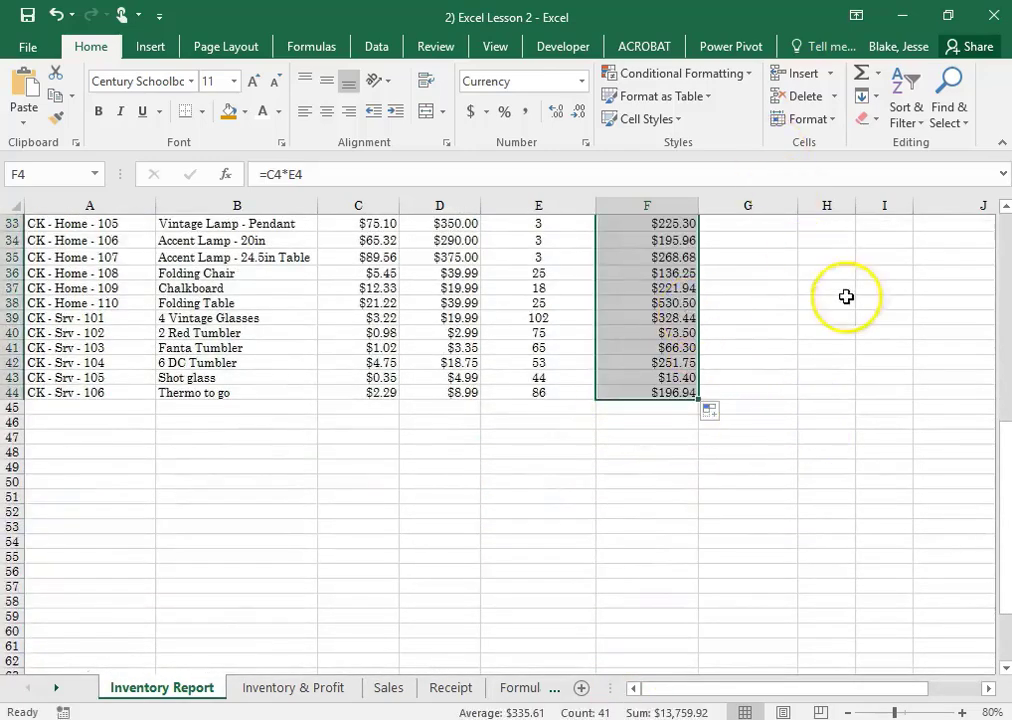
{"action": "scroll", "coordinate": [840, 339], "scroll_direction": "up", "scroll_amount": 11}
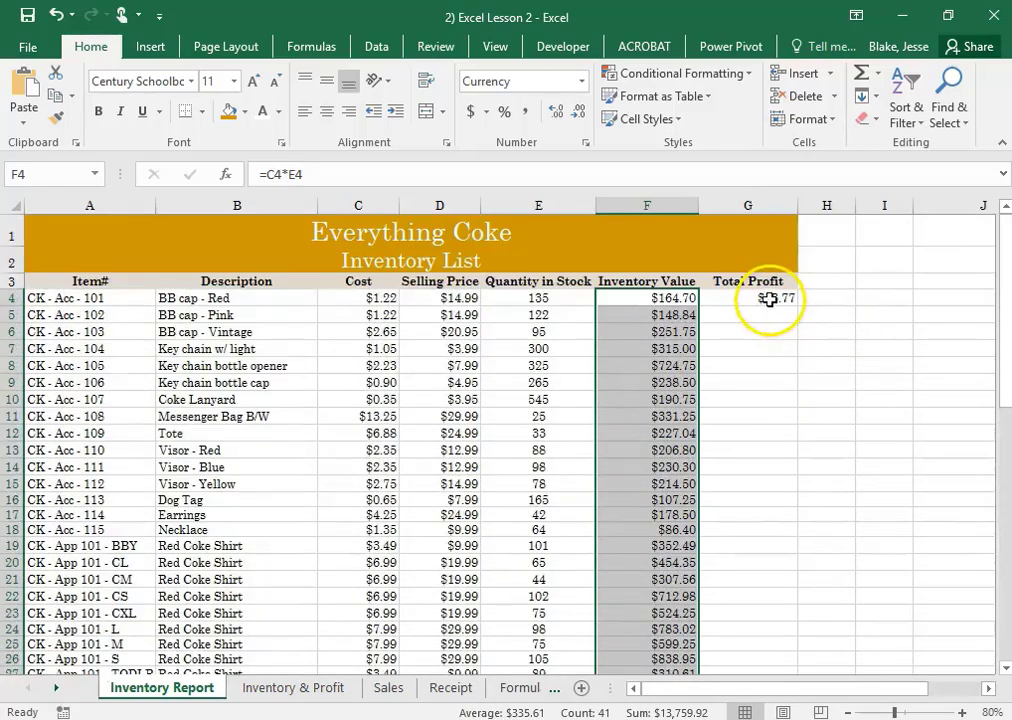
Fill the Total Profit formula from G4 down through the last item in G44
{"action": "left_click", "coordinate": [767, 298]}
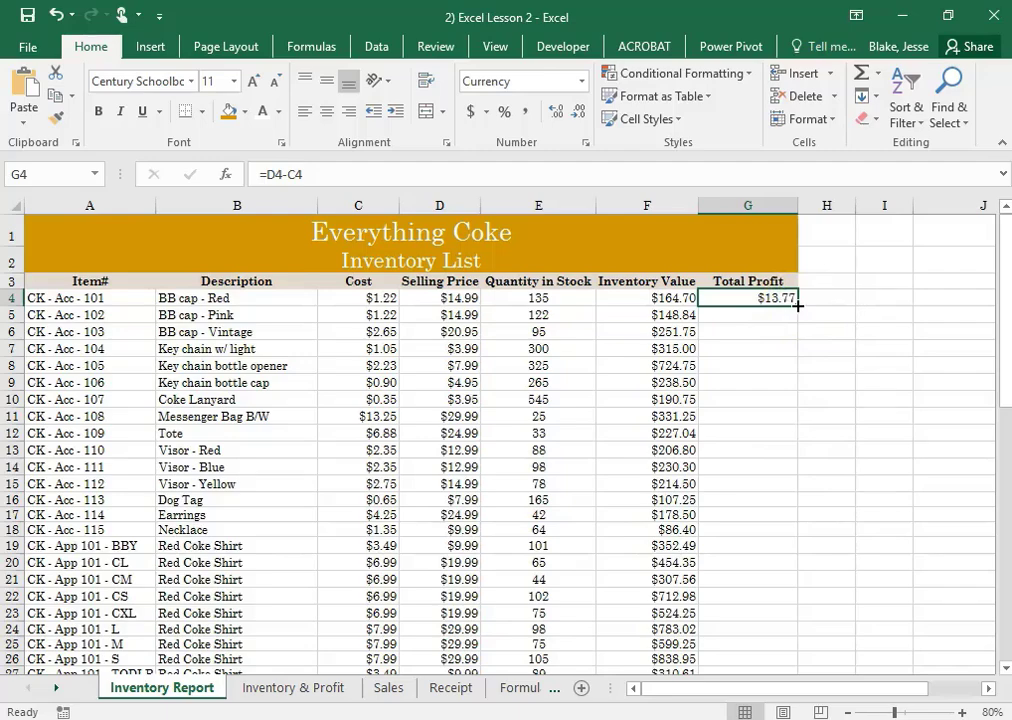
{"action": "double_click", "coordinate": [798, 306]}
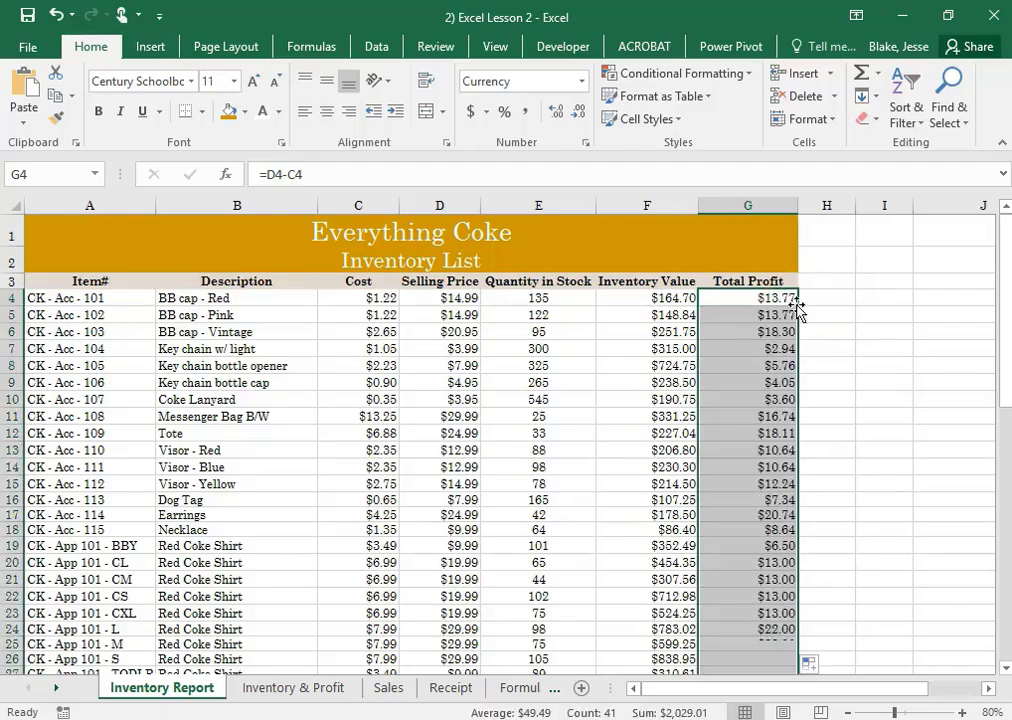
{"action": "scroll", "coordinate": [790, 365], "scroll_direction": "down", "scroll_amount": 5}
{"action": "scroll", "coordinate": [791, 361], "scroll_direction": "down", "scroll_amount": 2}
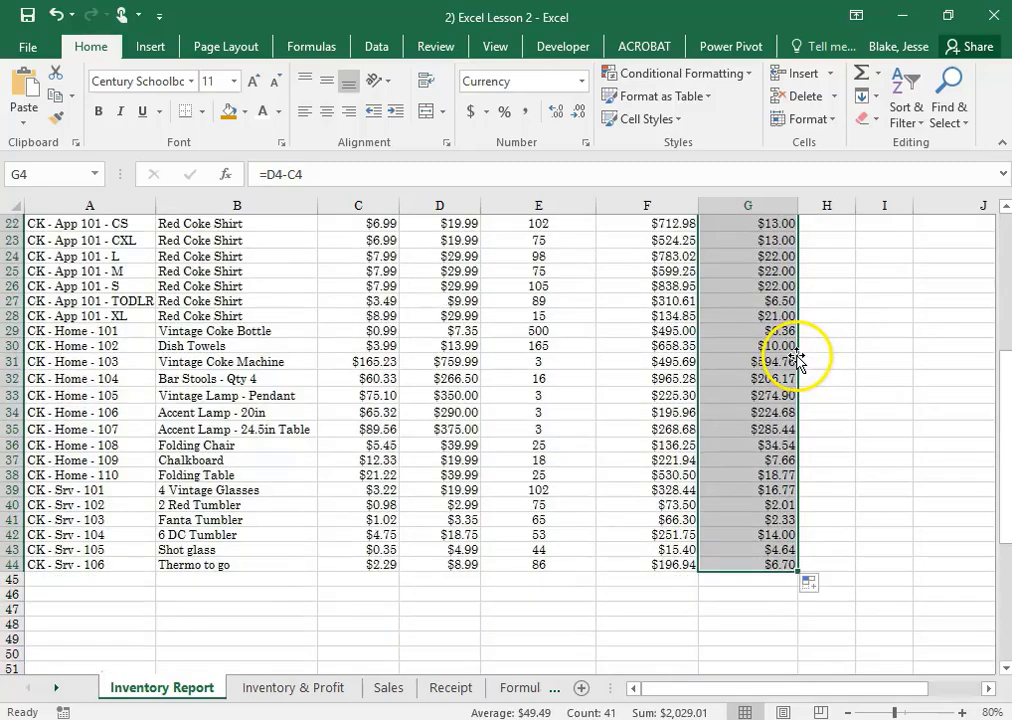
{"action": "left_click", "coordinate": [756, 599]}
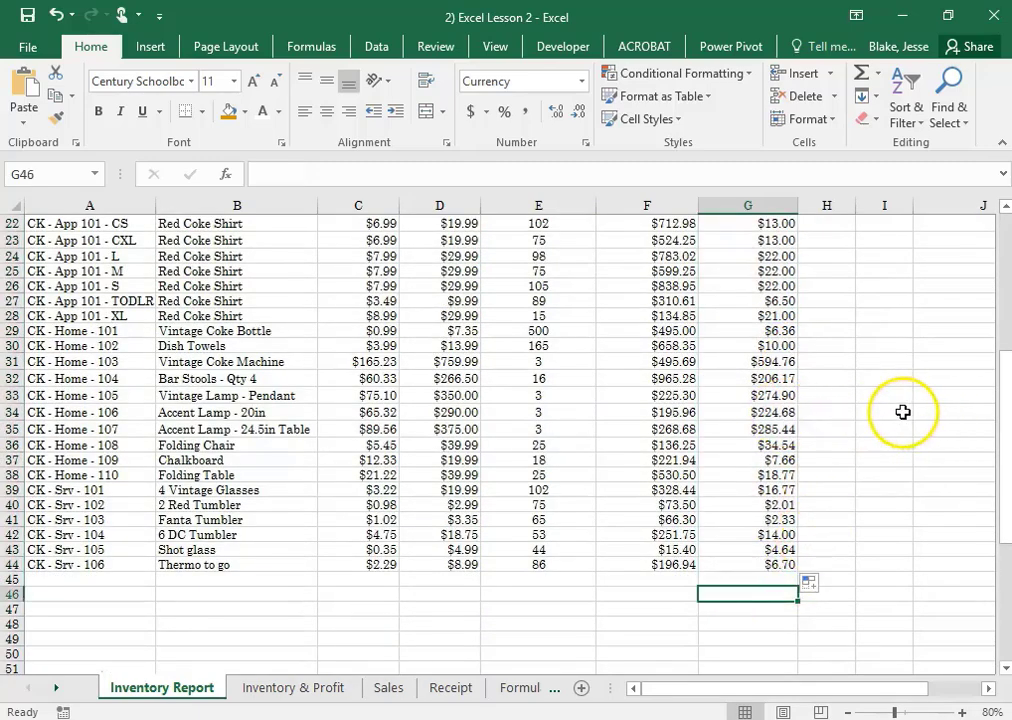
{"action": "scroll", "coordinate": [885, 393], "scroll_direction": "up", "scroll_amount": 7}
{"action": "scroll", "coordinate": [785, 342], "scroll_direction": "up", "scroll_amount": 1}
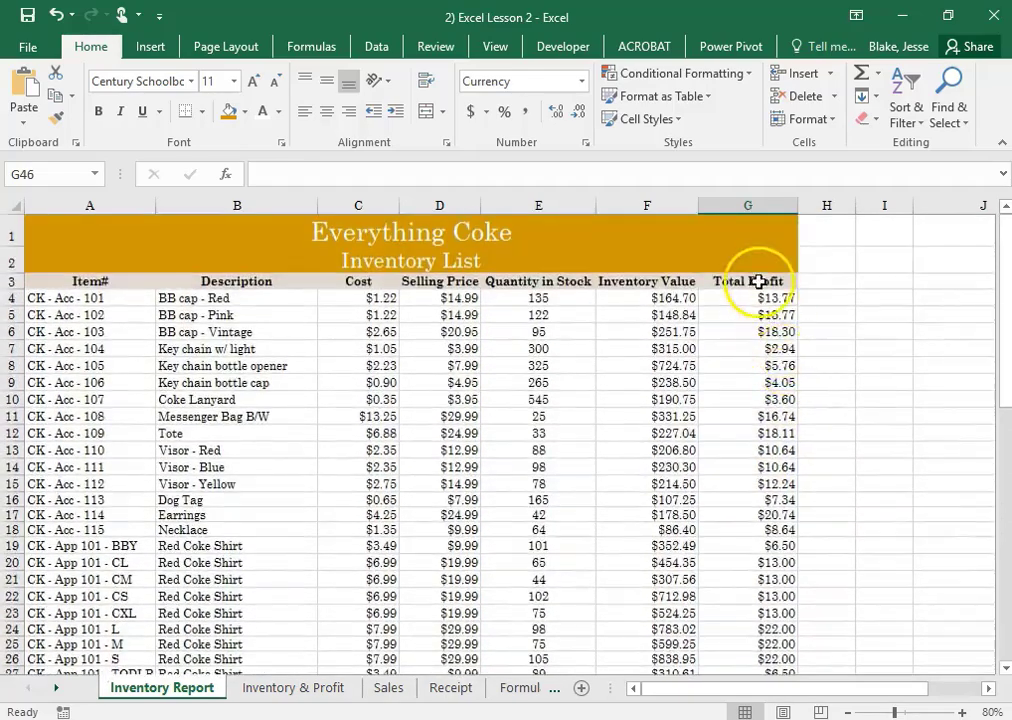
Apply the Accounting number format to the whole Inventory Value column (F)
{"action": "left_click", "coordinate": [768, 298]}
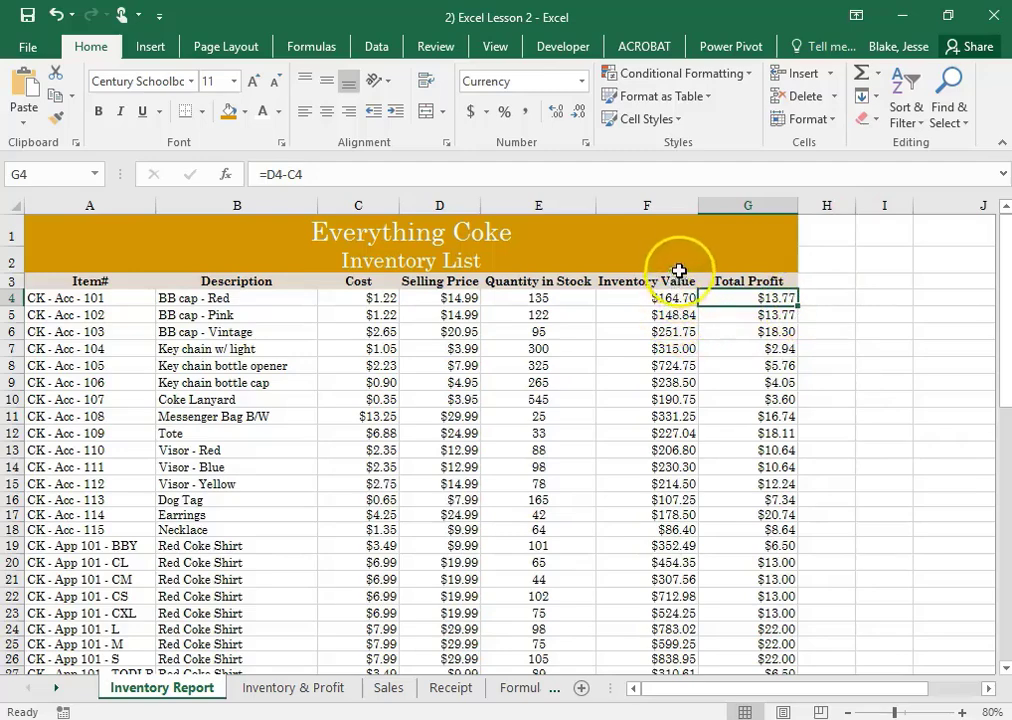
{"action": "left_click", "coordinate": [679, 204]}
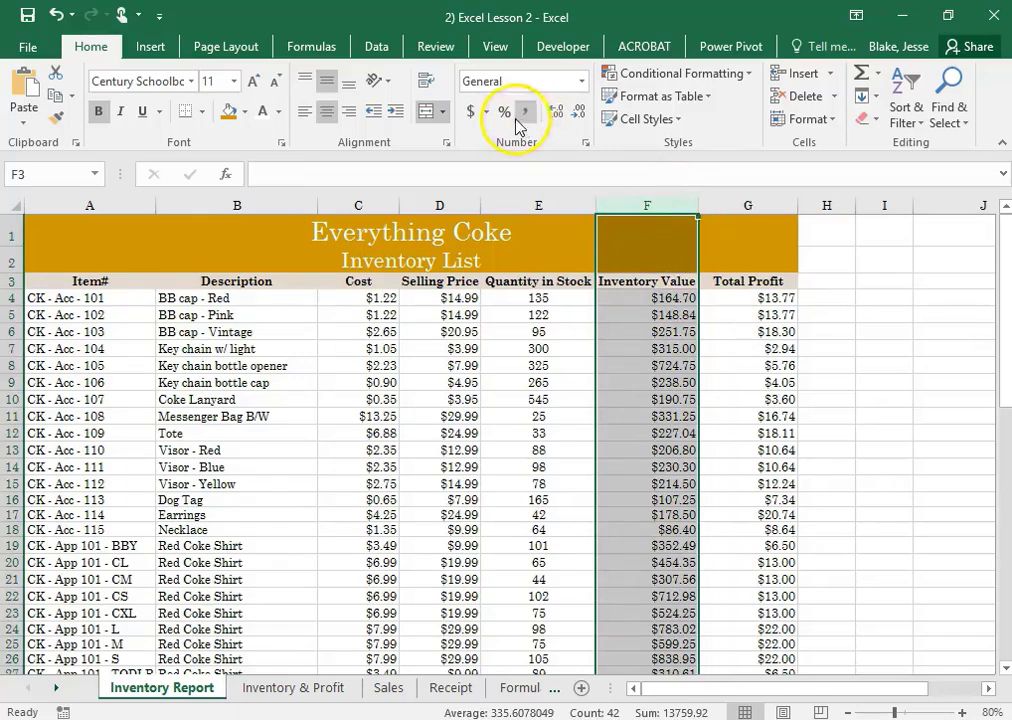
{"action": "left_click", "coordinate": [581, 81]}
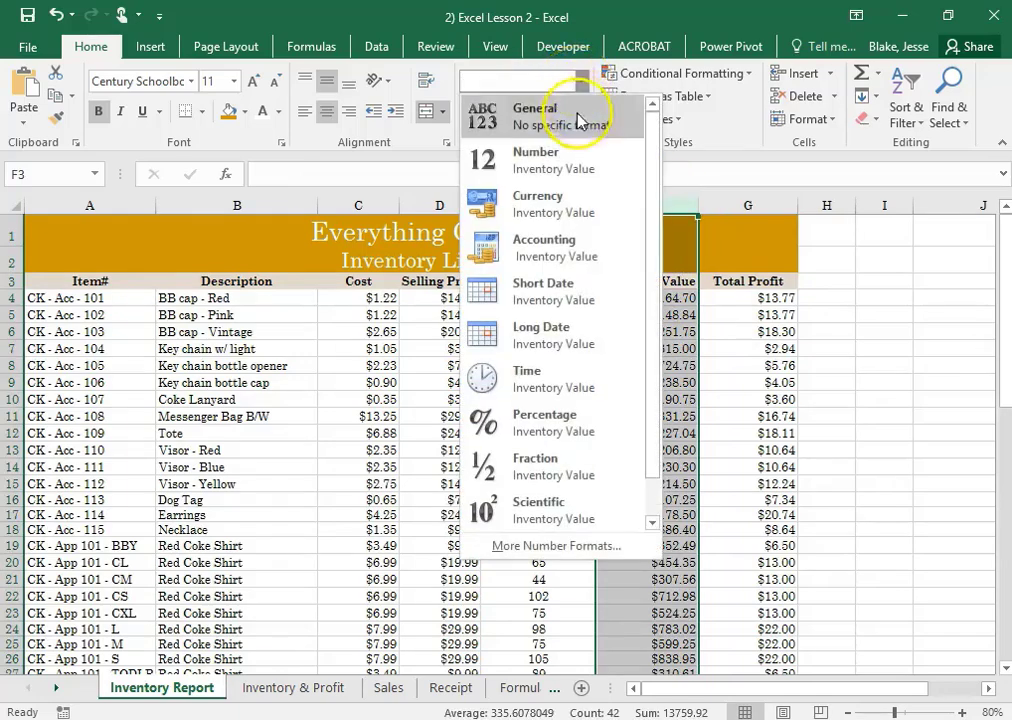
{"action": "left_click", "coordinate": [563, 250]}
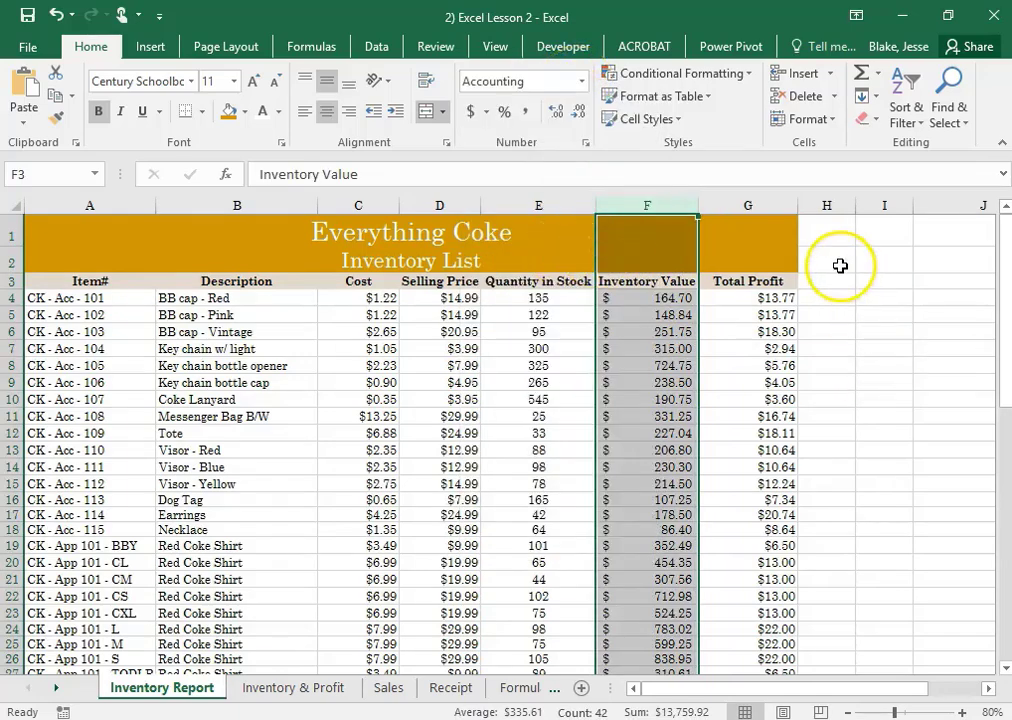
Apply the Currency number format to the whole Total Profit column (G)
{"action": "left_click", "coordinate": [758, 205]}
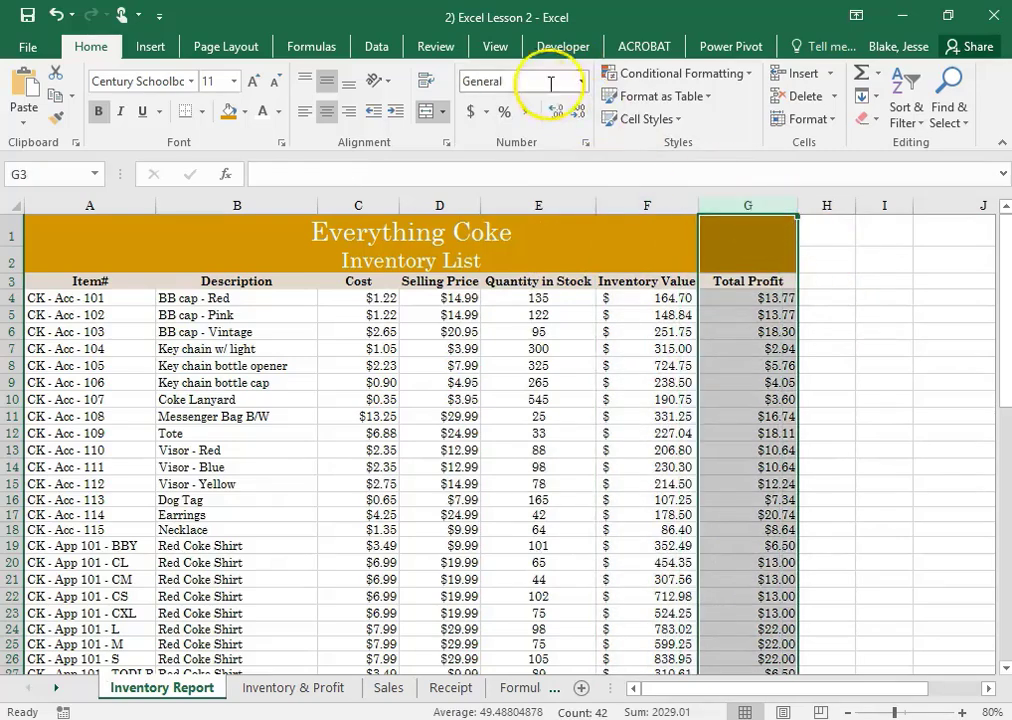
{"action": "left_click", "coordinate": [581, 81]}
{"action": "left_click", "coordinate": [578, 199]}
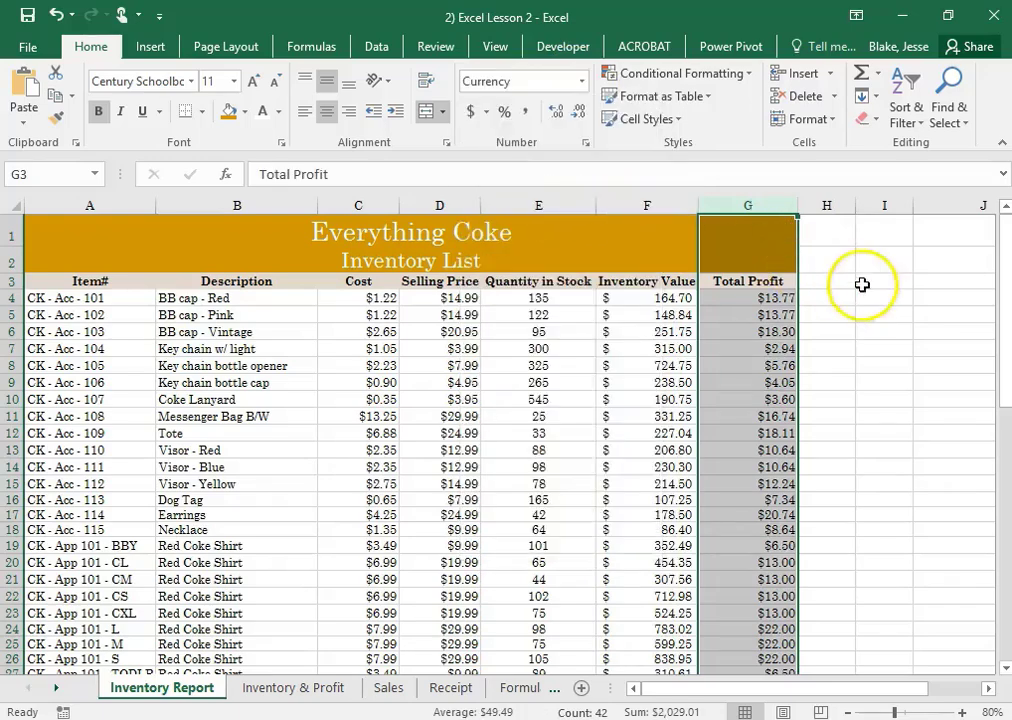
{"action": "left_click", "coordinate": [880, 318]}
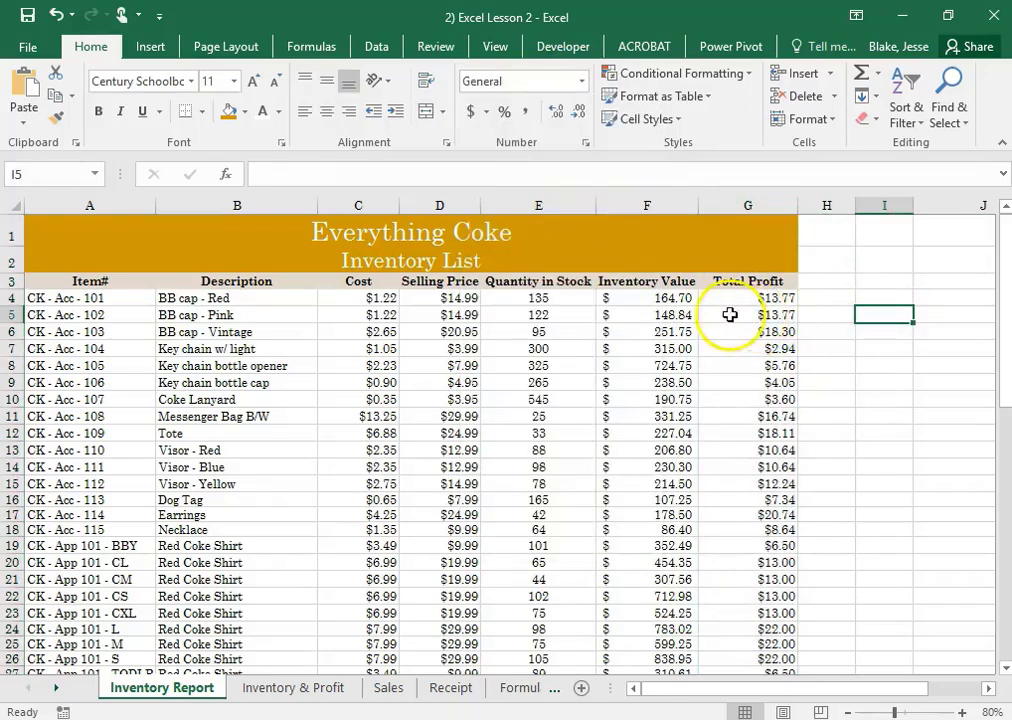
{"action": "left_click", "coordinate": [606, 300]}
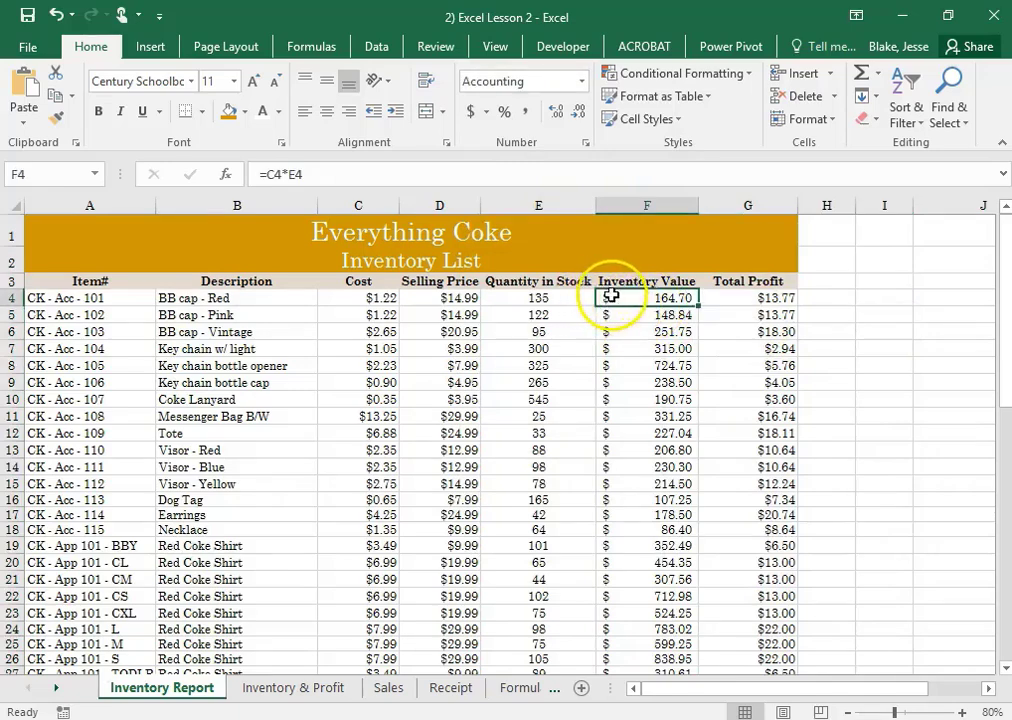
{"action": "left_click", "coordinate": [752, 298]}
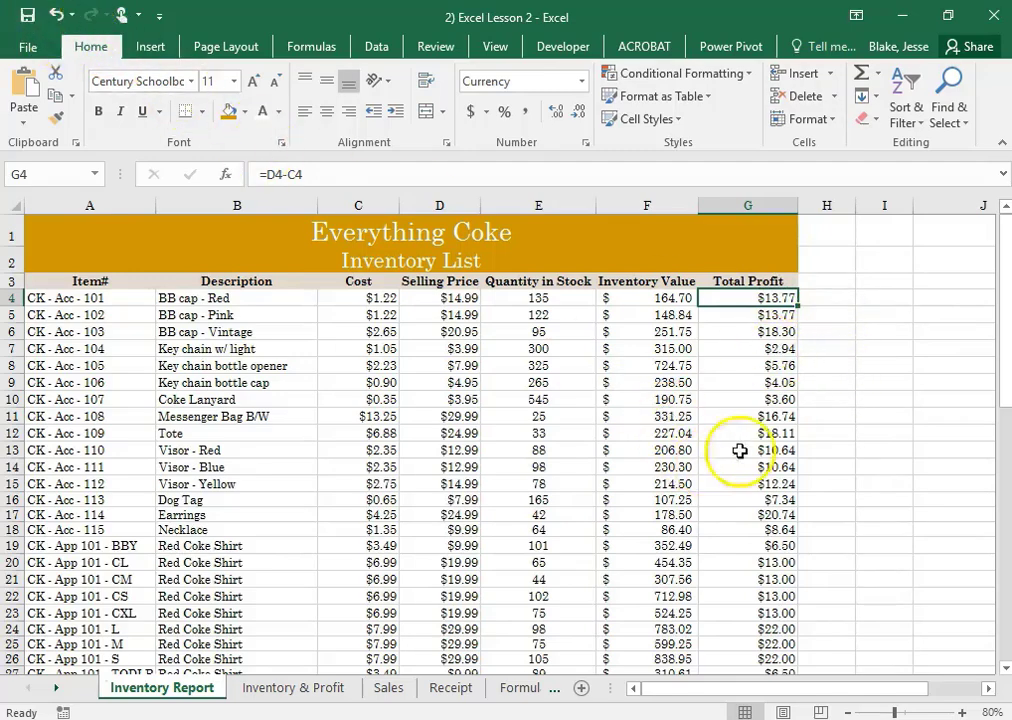
{"action": "left_click", "coordinate": [838, 381]}
Total the Inventory Value column in F45 below the last item with AutoSum, =SUM(F4:F44)
{"action": "scroll", "coordinate": [639, 418], "scroll_direction": "down", "scroll_amount": 3}
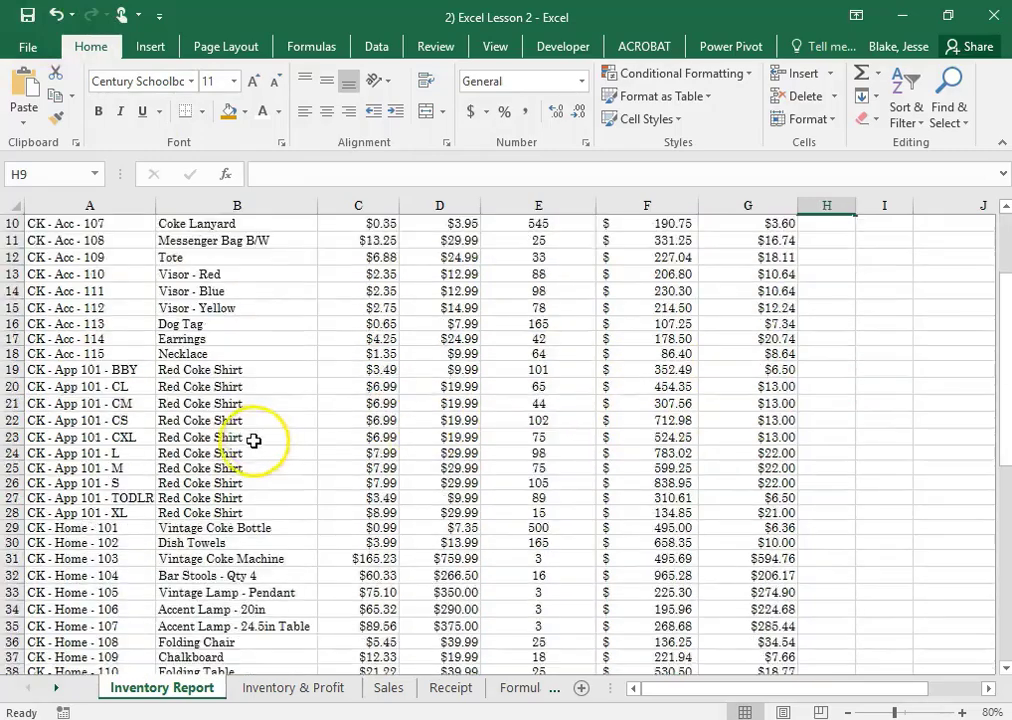
{"action": "scroll", "coordinate": [254, 440], "scroll_direction": "down", "scroll_amount": 6}
{"action": "left_click", "coordinate": [14, 485]}
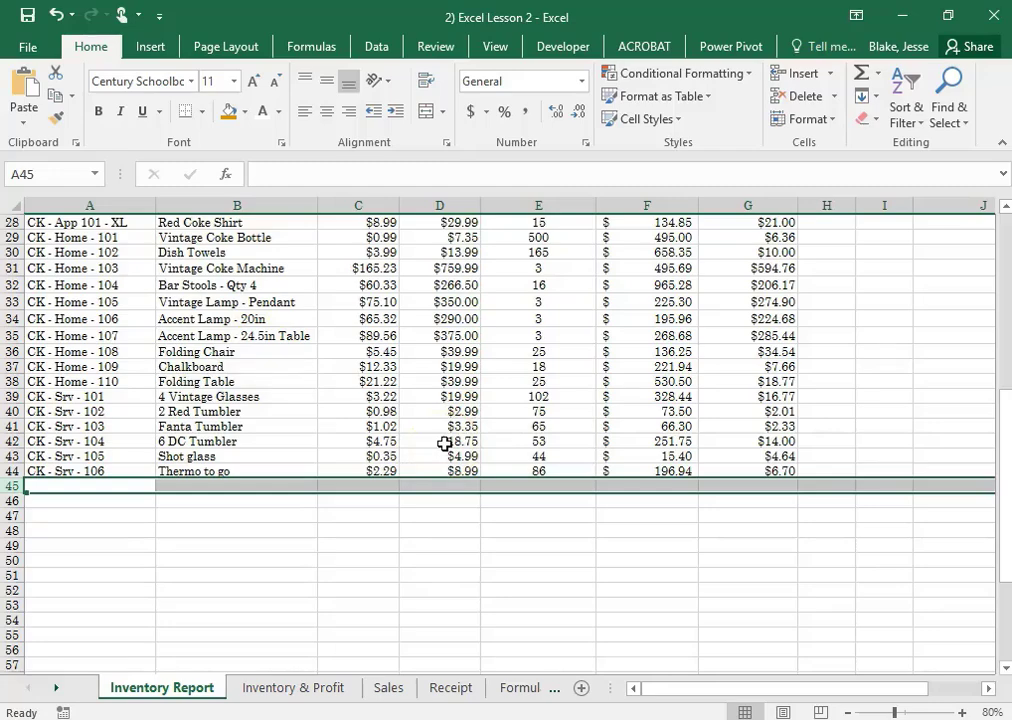
{"action": "left_click", "coordinate": [643, 484]}
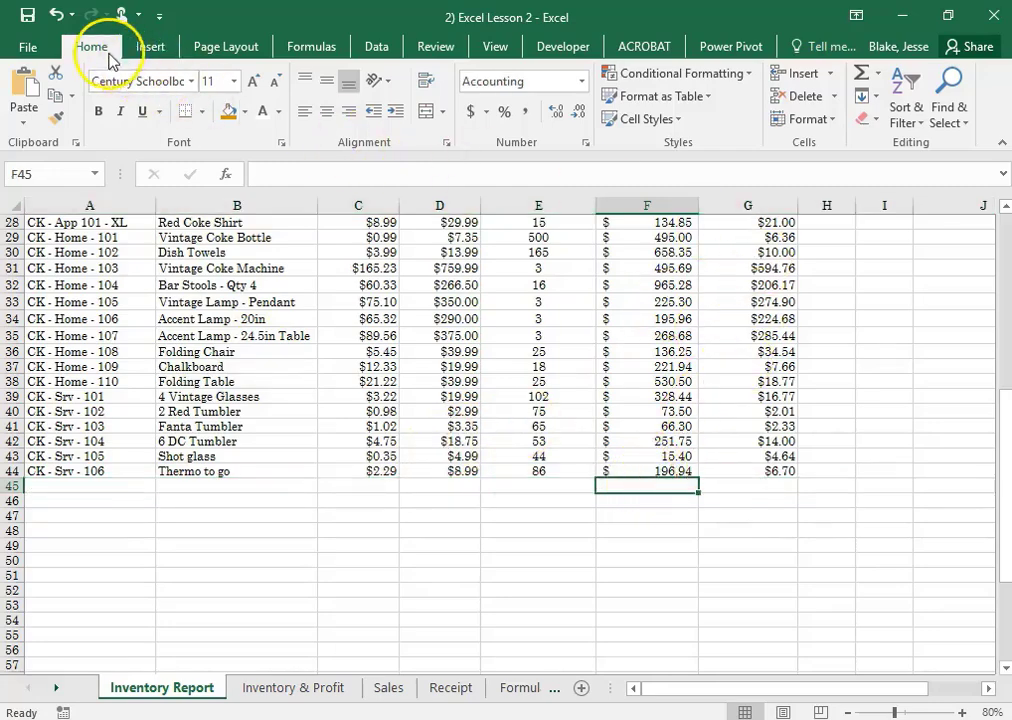
{"action": "left_click", "coordinate": [861, 76]}
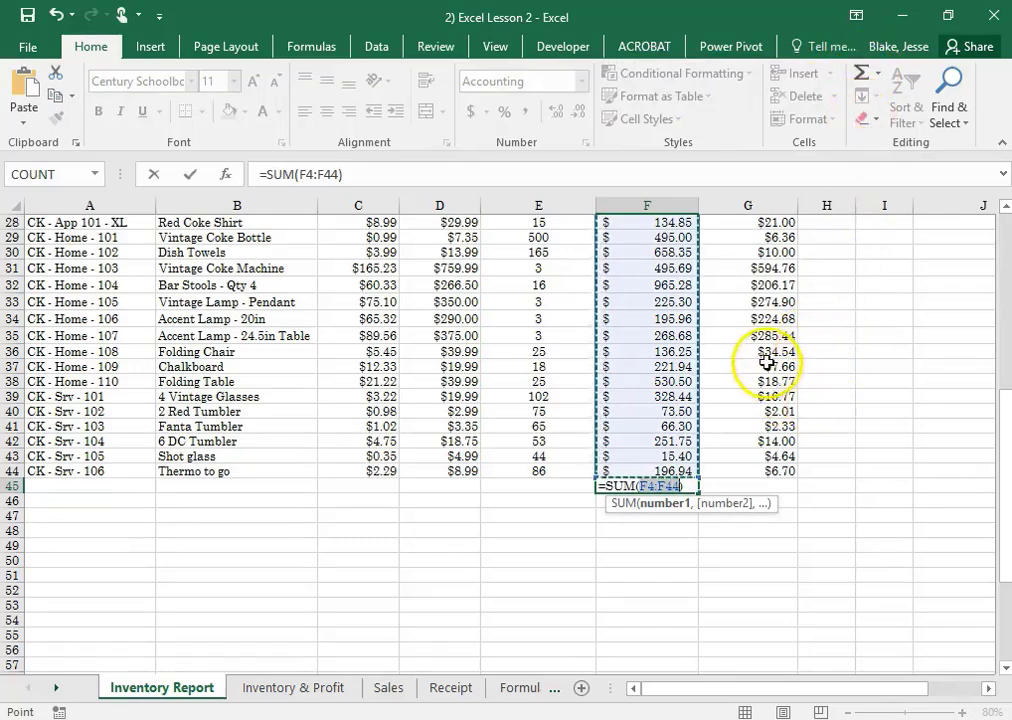
{"action": "key", "text": "Return"}
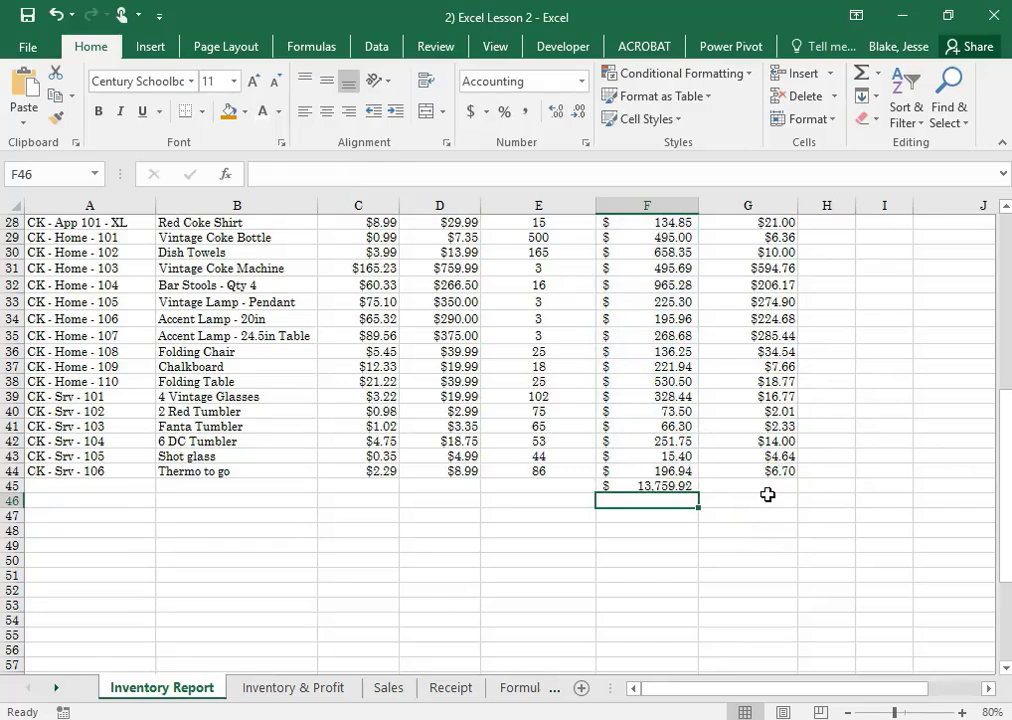
Fill the SUM formula from F45 across to G45 to total the Total Profit column
{"action": "left_click", "coordinate": [751, 489]}
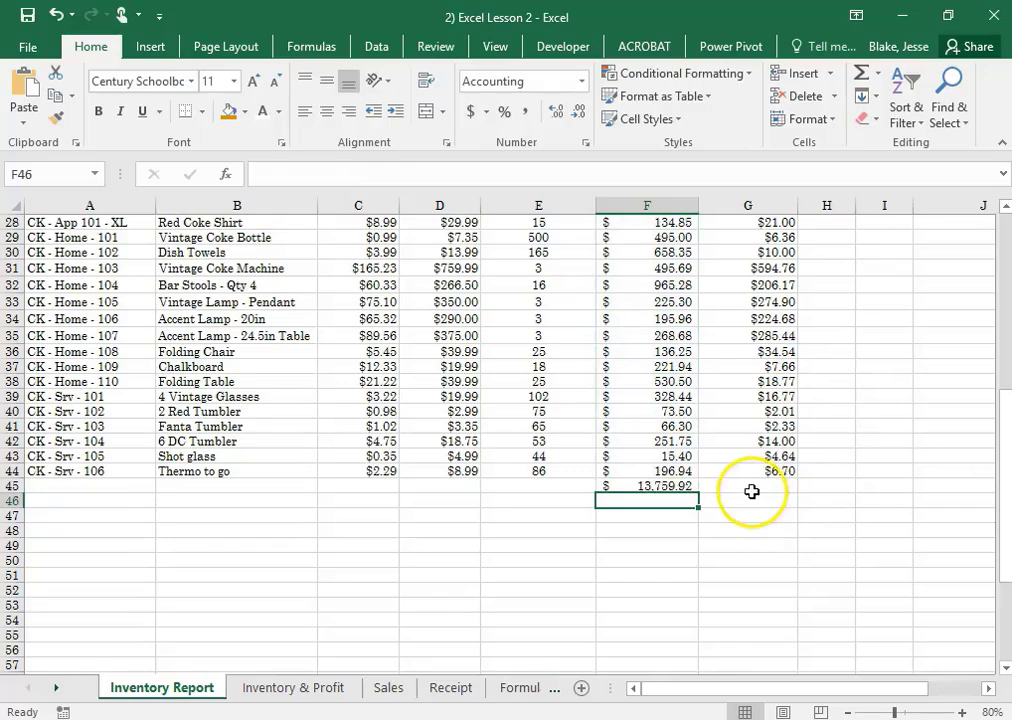
{"action": "left_click", "coordinate": [660, 494]}
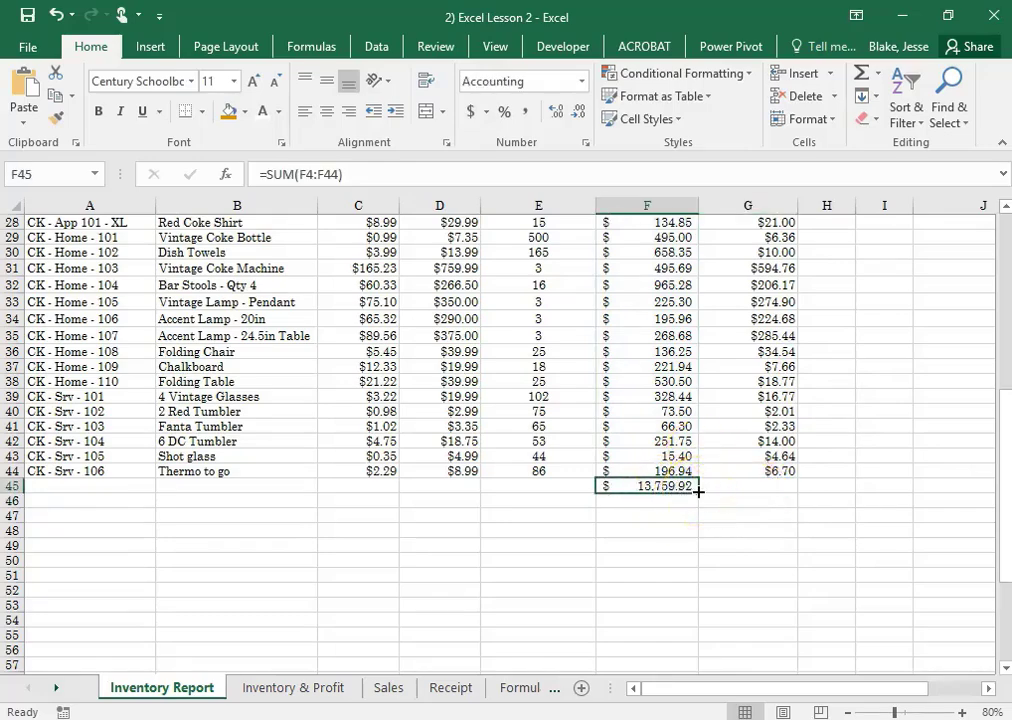
{"action": "left_click_drag", "start_coordinate": [698, 491], "coordinate": [775, 501]}
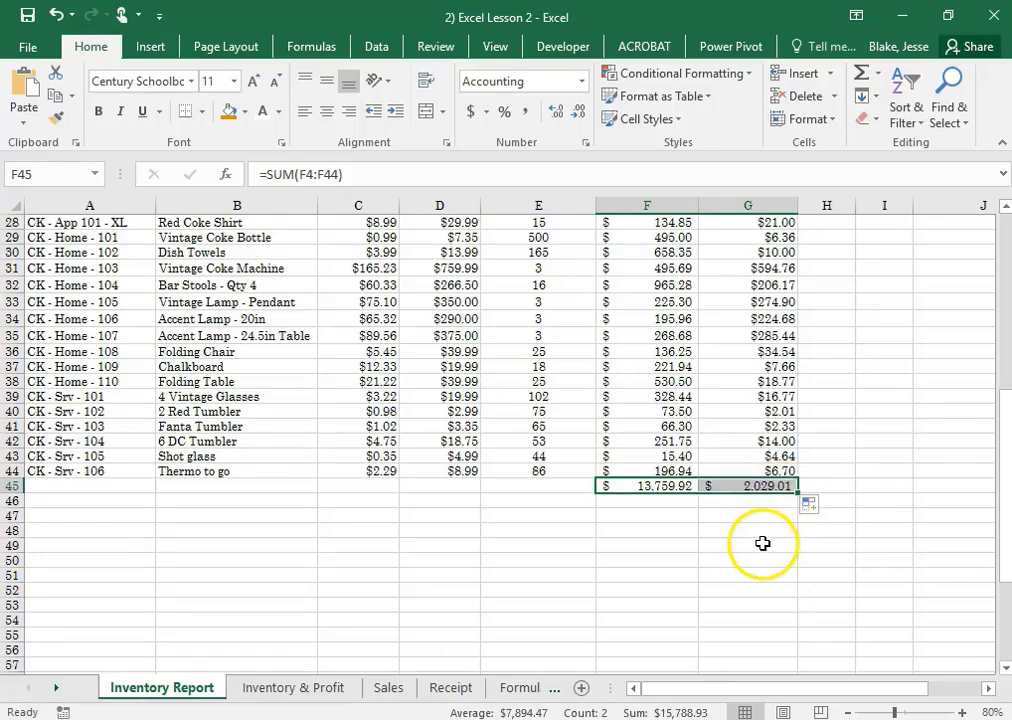
{"action": "left_click", "coordinate": [762, 540]}
{"action": "left_click", "coordinate": [773, 483]}
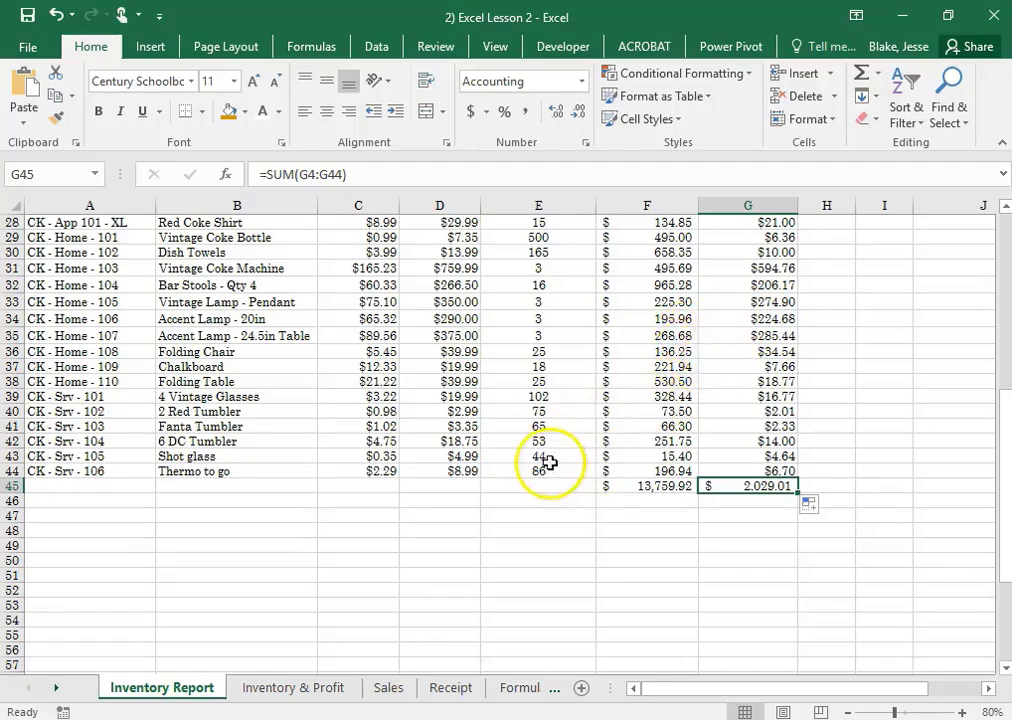
Merge cells A45:E45 in the totals row and enter the label Total, right-aligned
{"action": "scroll", "coordinate": [530, 461], "scroll_direction": "up", "scroll_amount": 7}
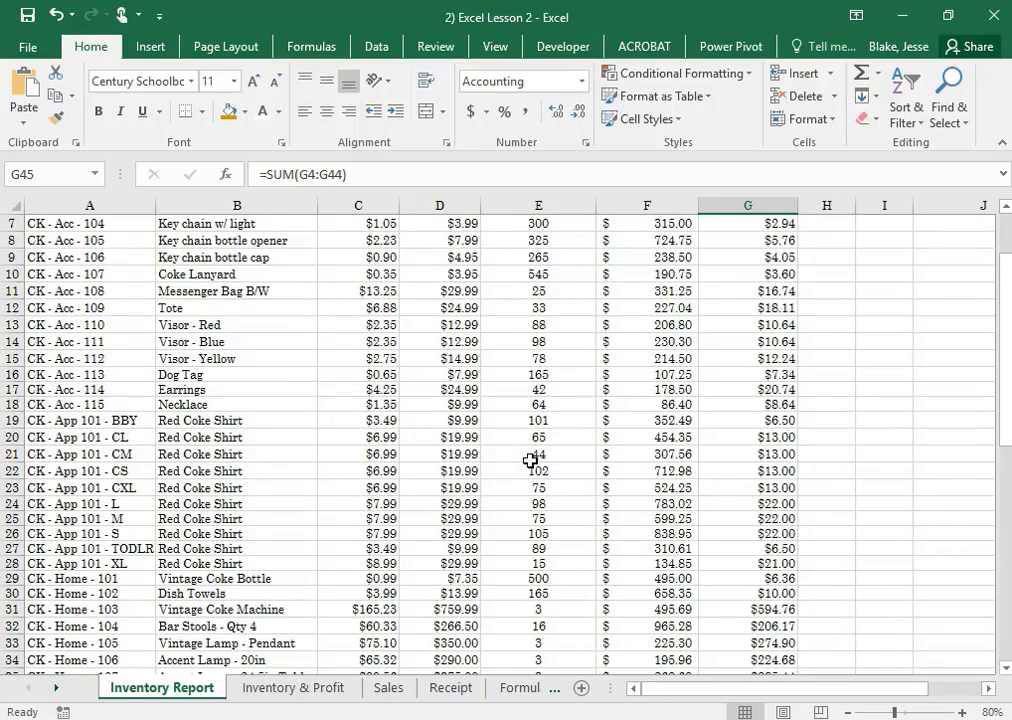
{"action": "scroll", "coordinate": [400, 462], "scroll_direction": "down", "scroll_amount": 8}
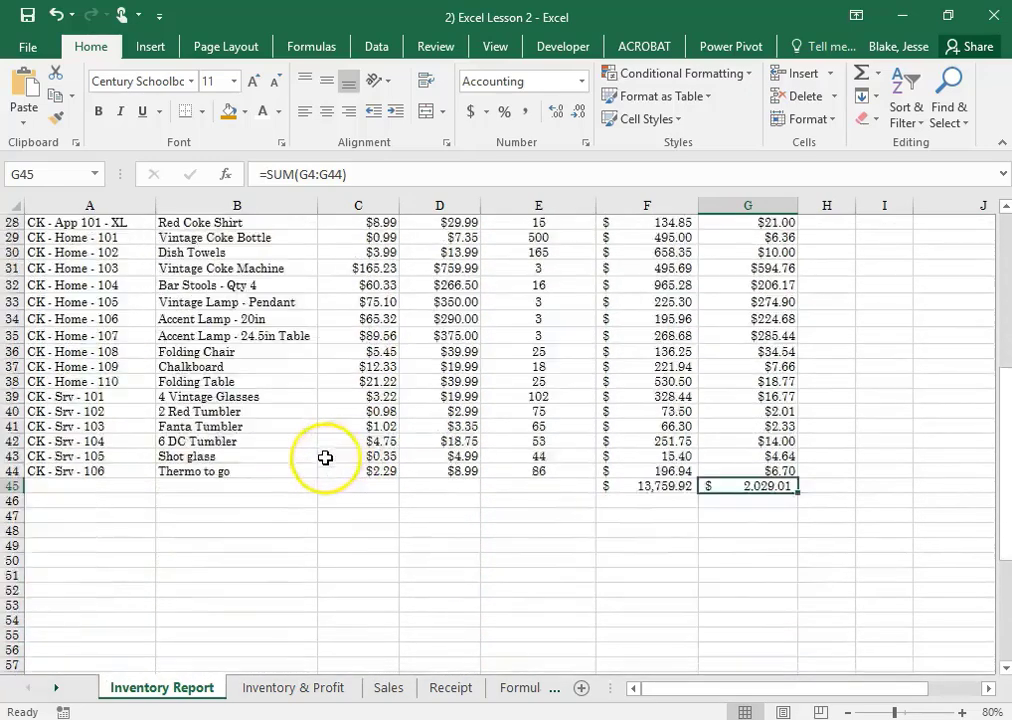
{"action": "left_click_drag", "start_coordinate": [46, 441], "coordinate": [592, 441]}
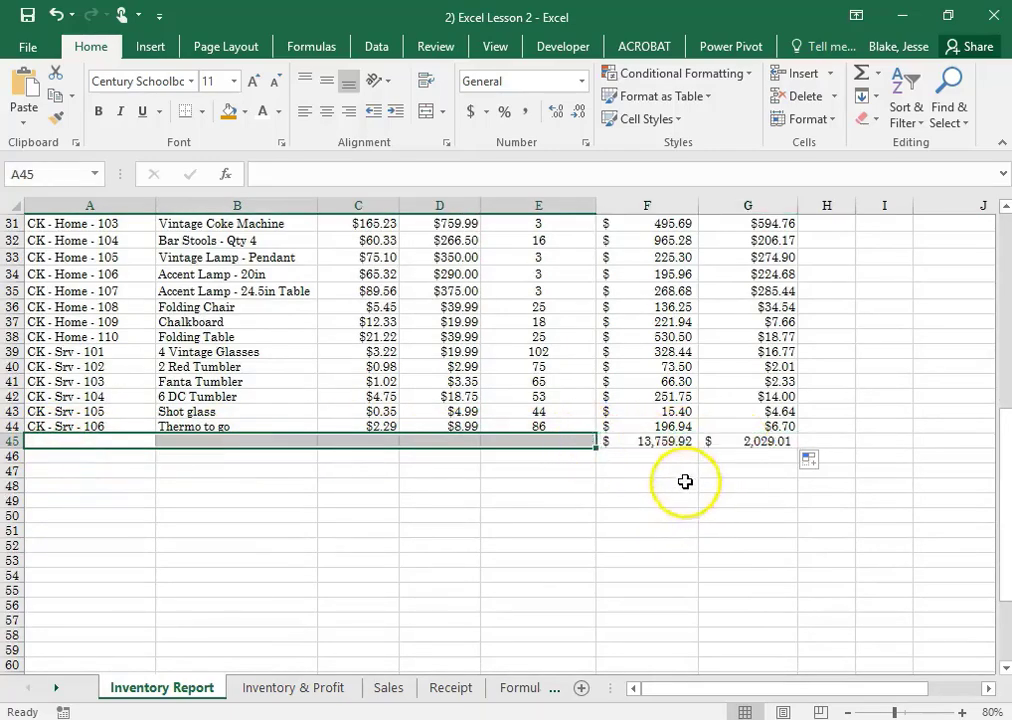
{"action": "left_click", "coordinate": [428, 113]}
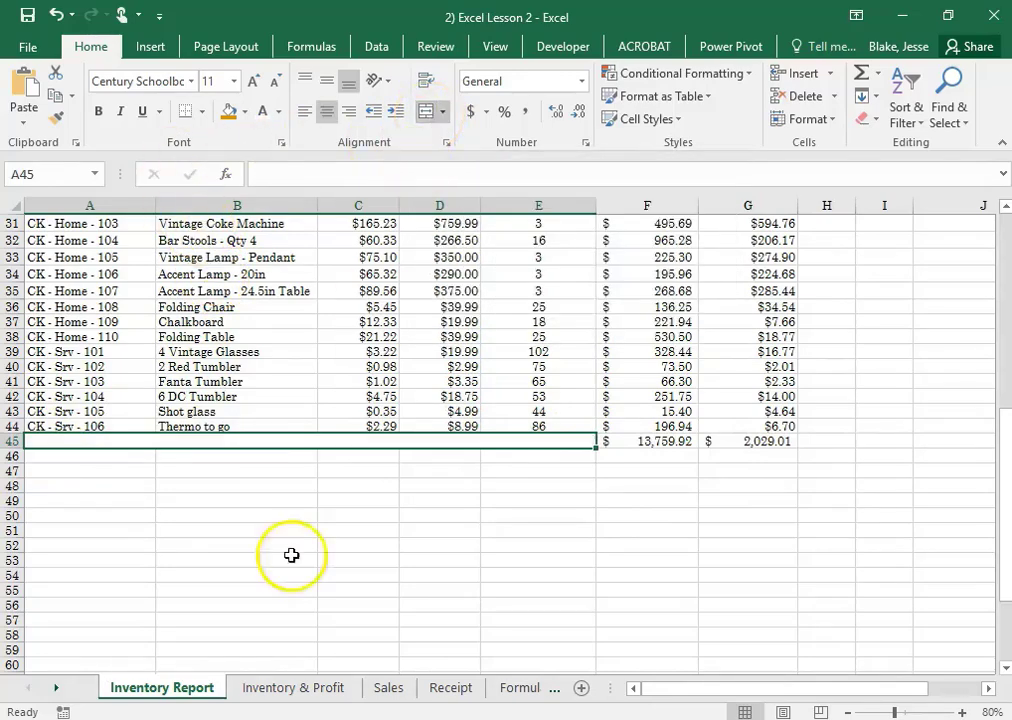
{"action": "type", "text": "Total"}
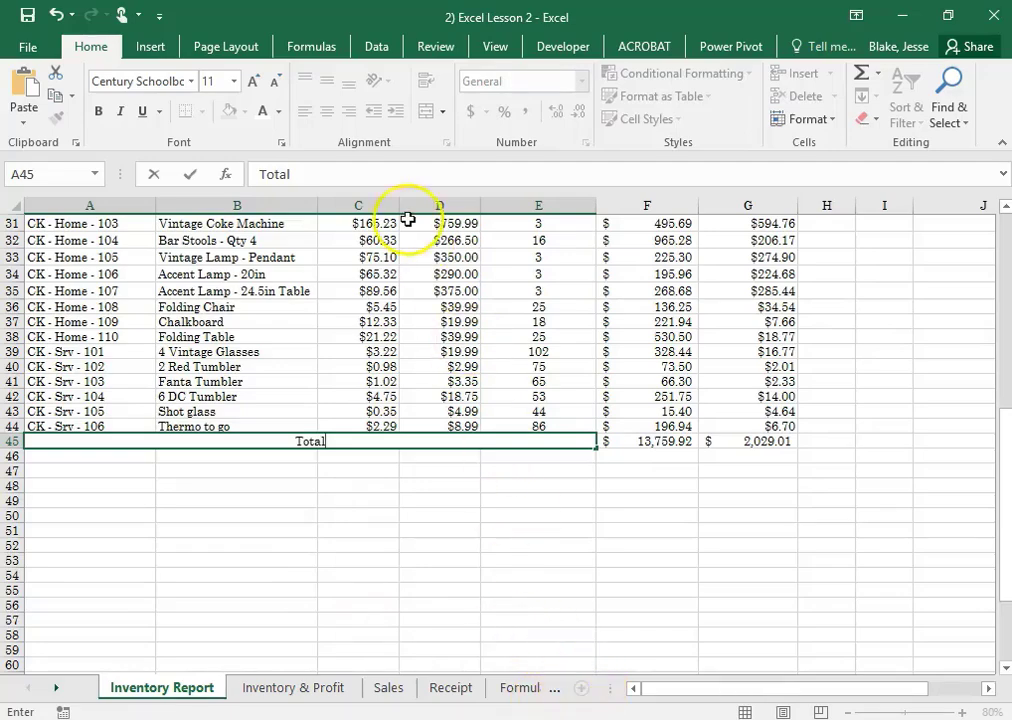
{"action": "left_click", "coordinate": [401, 506]}
{"action": "left_click", "coordinate": [312, 441]}
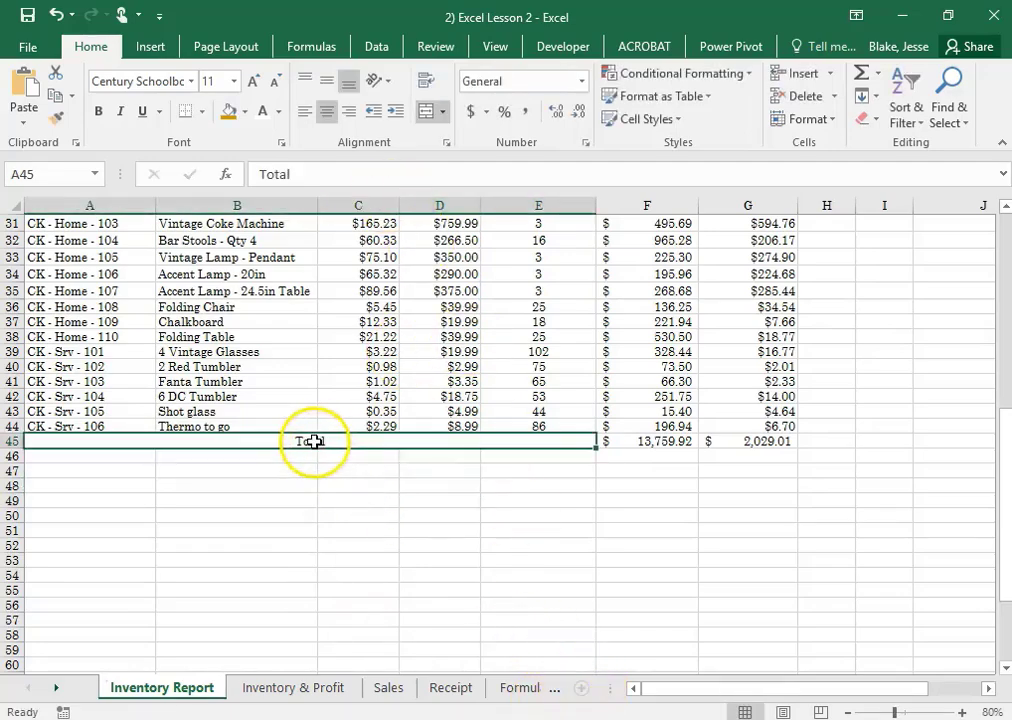
{"action": "left_click", "coordinate": [351, 115]}
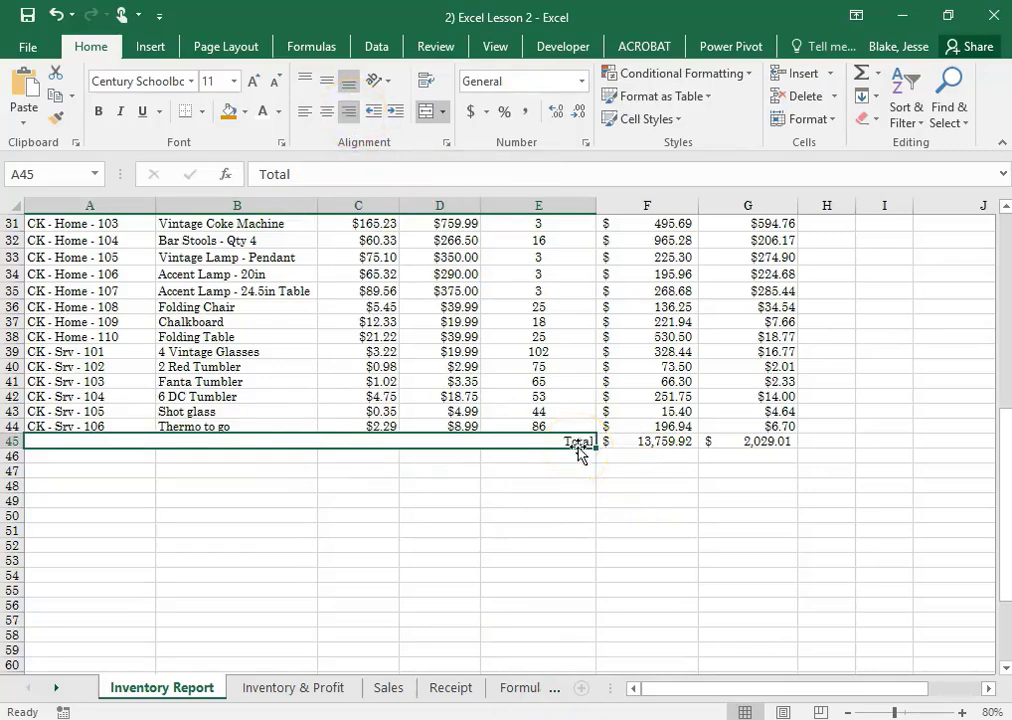
Apply the Total cell style to the merged Total label in row 45 and save the workbook
{"action": "left_click", "coordinate": [679, 122]}
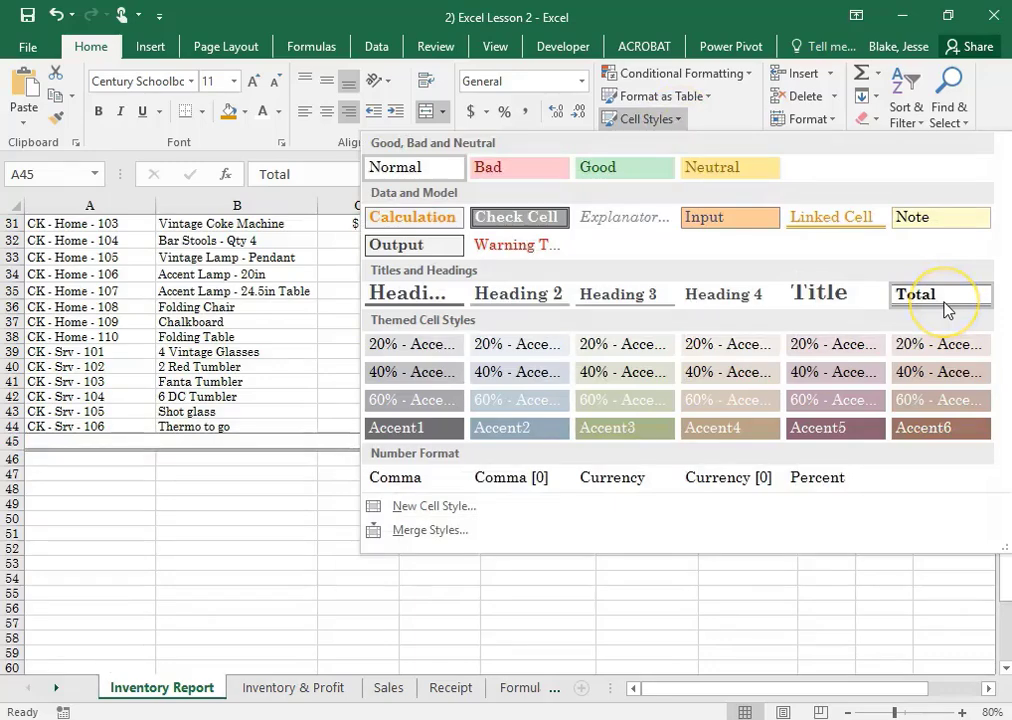
{"action": "left_click", "coordinate": [948, 306]}
{"action": "left_click", "coordinate": [826, 503]}
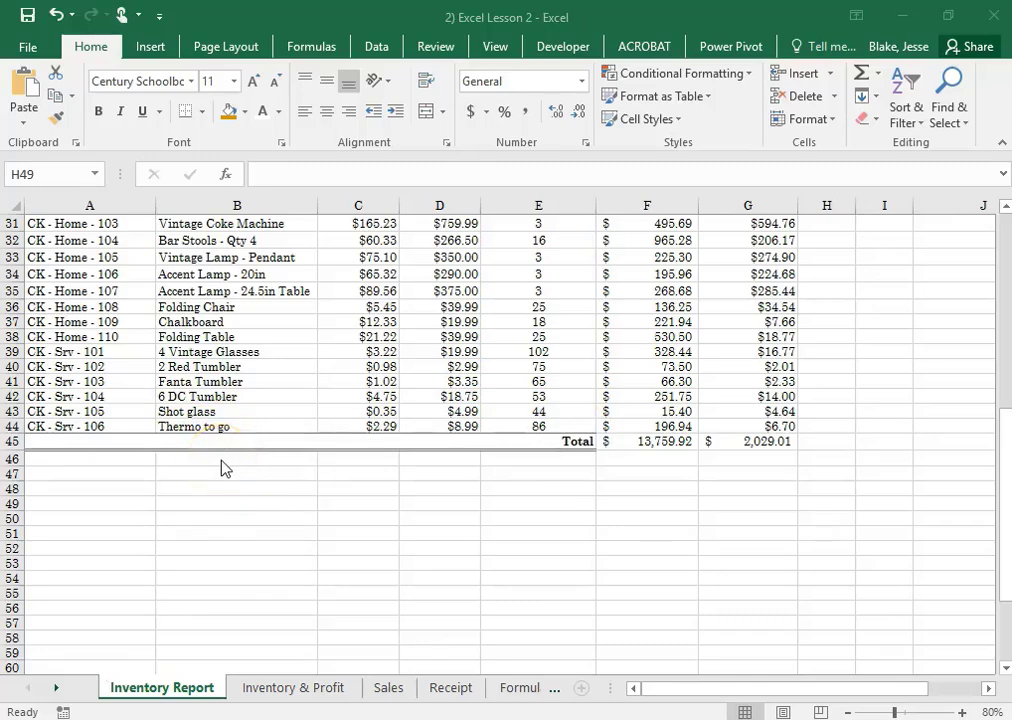
{"action": "left_click", "coordinate": [30, 15]}
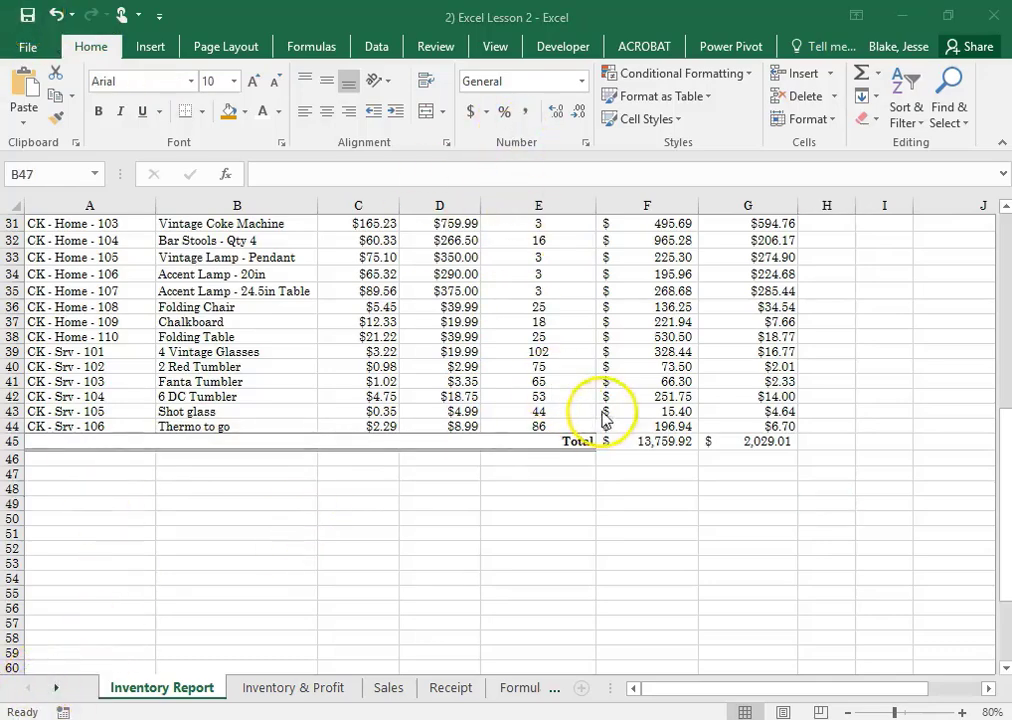
{"action": "left_click", "coordinate": [878, 72]}
{"action": "left_click", "coordinate": [878, 73]}
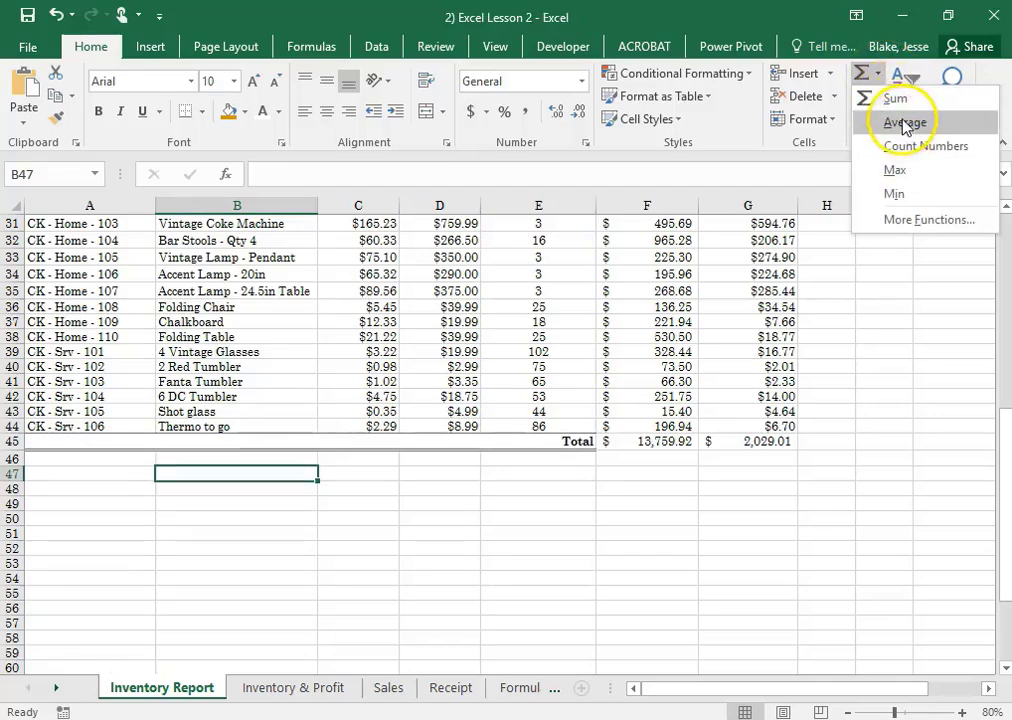
{"action": "left_click", "coordinate": [928, 175]}
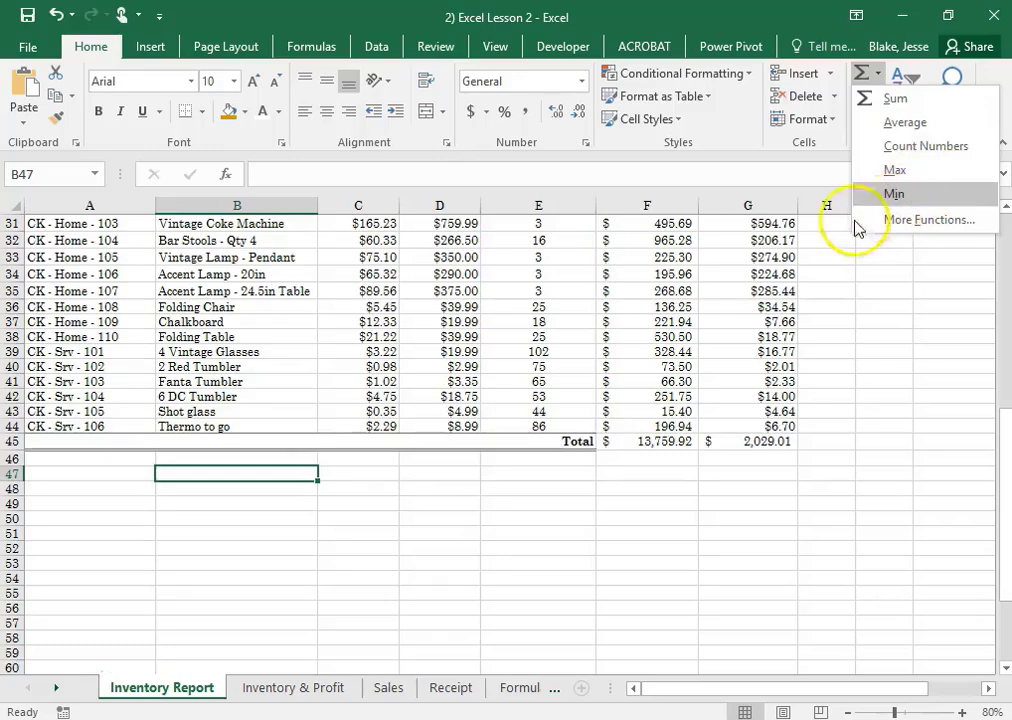
{"action": "left_click", "coordinate": [286, 488]}
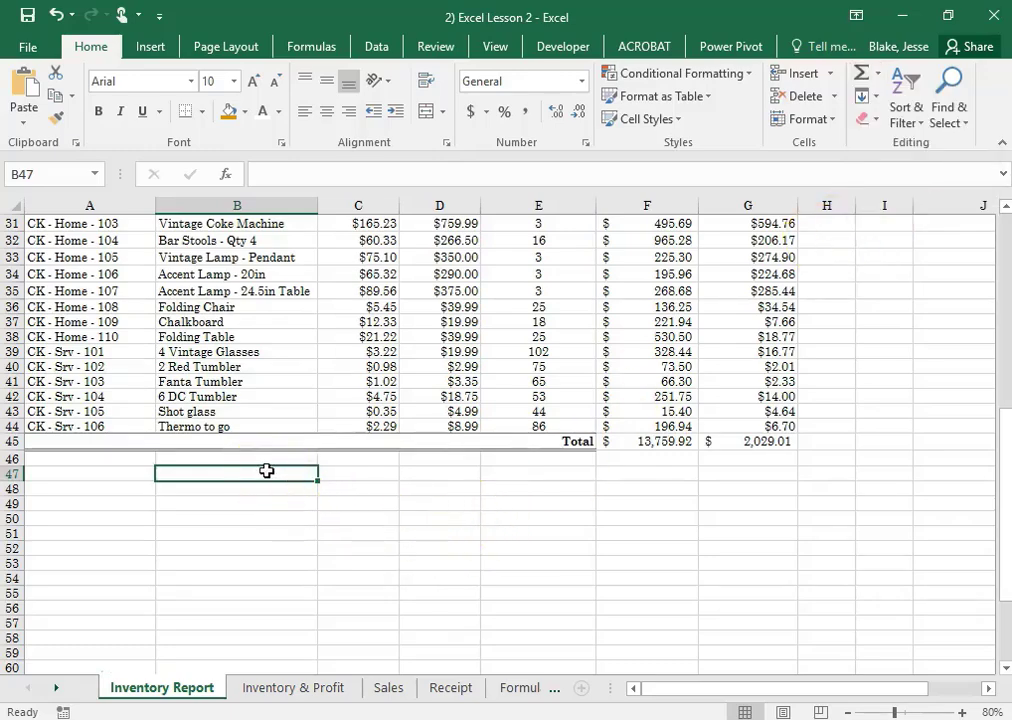
Enter the labels Maximum in B47 and Minimum in B48 below the inventory table
{"action": "type", "text": "Maximum"}
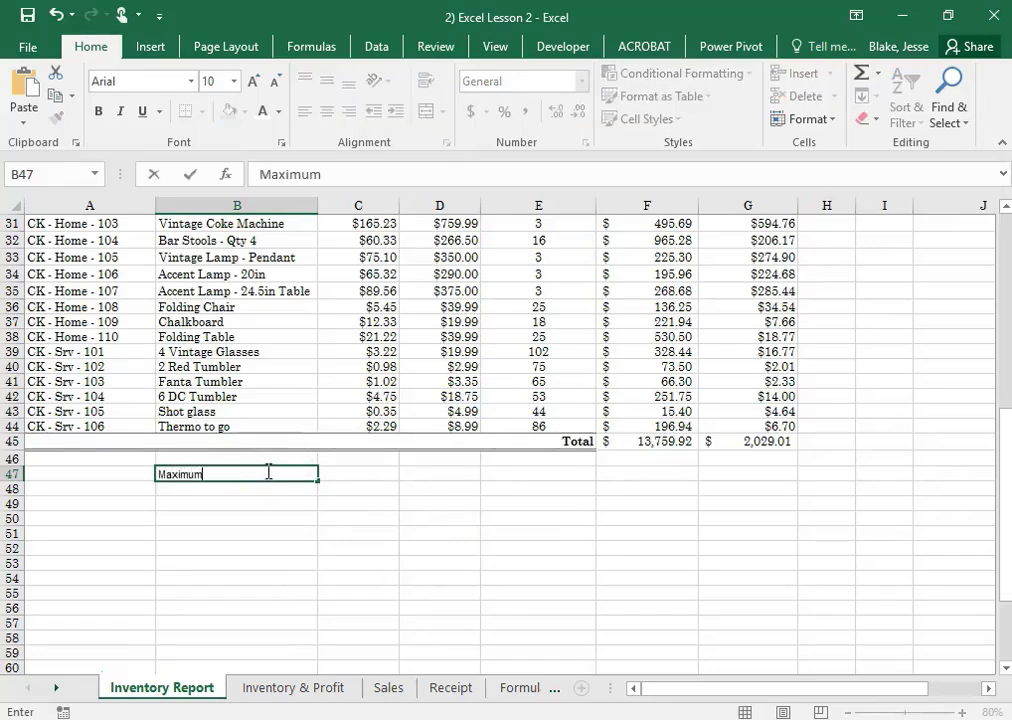
{"action": "key", "text": "Return"}
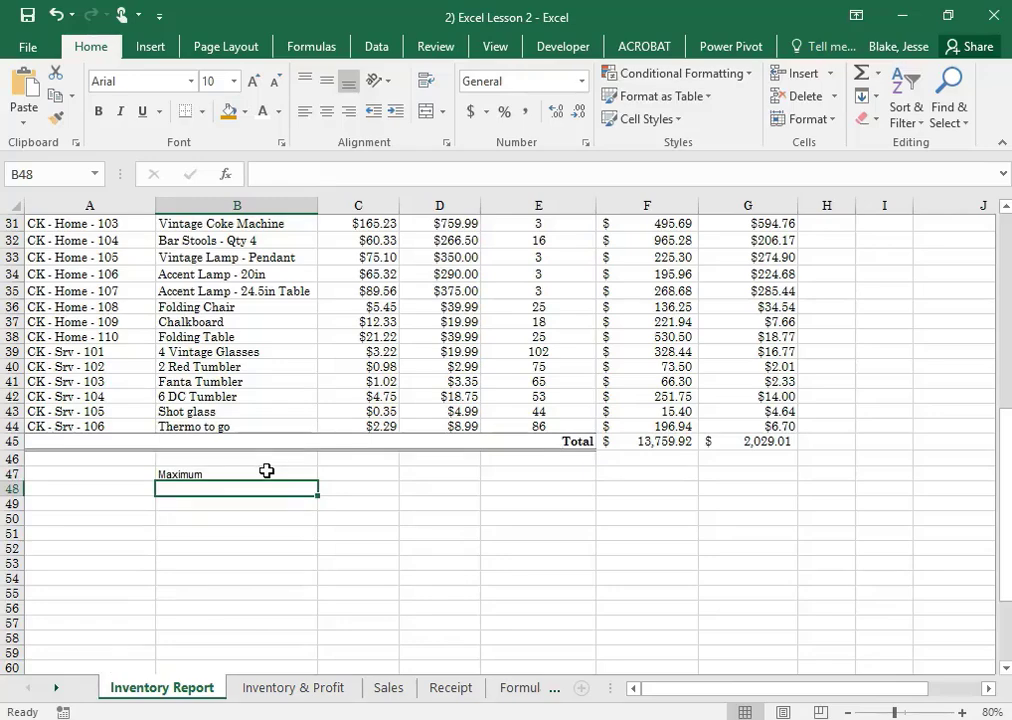
{"action": "type", "text": "Minimum"}
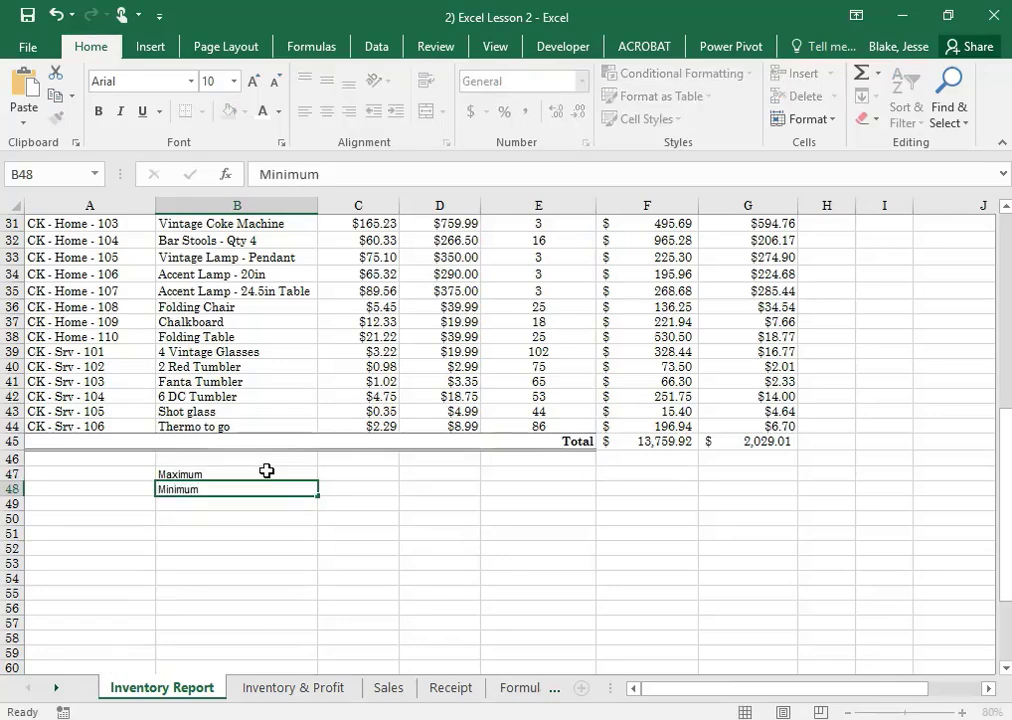
{"action": "key", "text": "Return"}
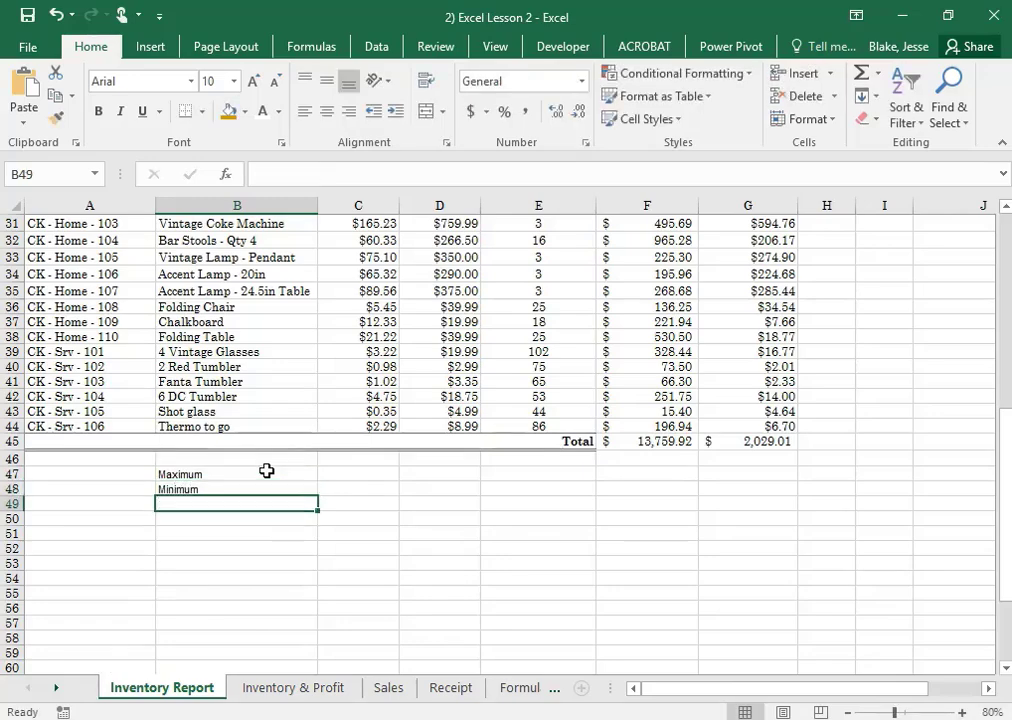
Enter the label Average in B49 beneath the Minimum label
{"action": "type", "text": "Average"}
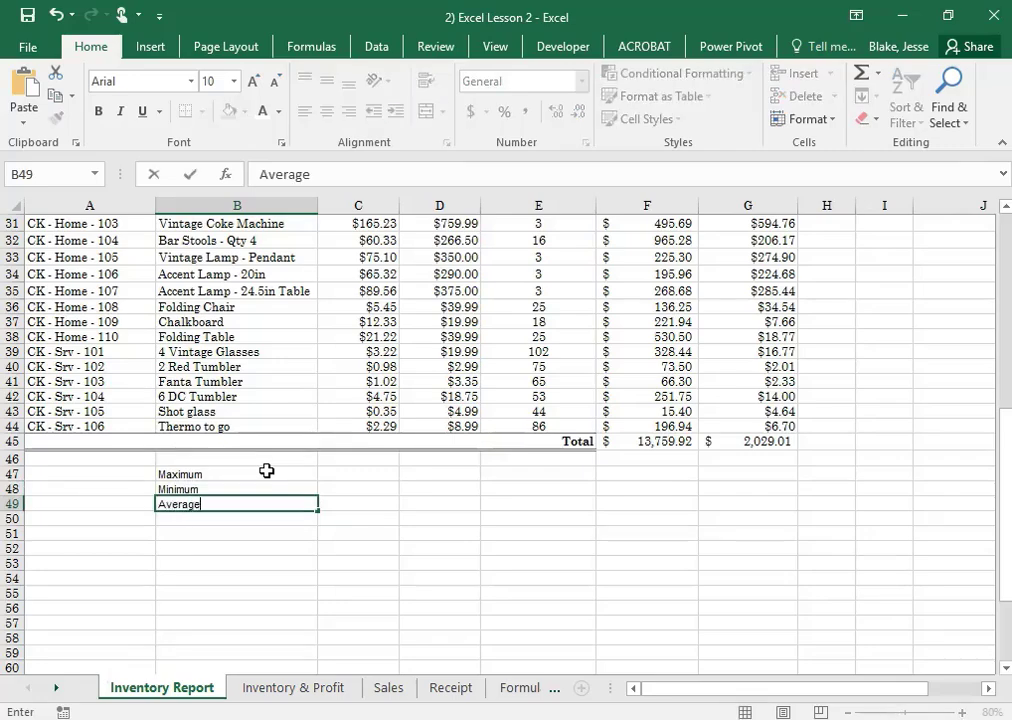
{"action": "left_click", "coordinate": [427, 546]}
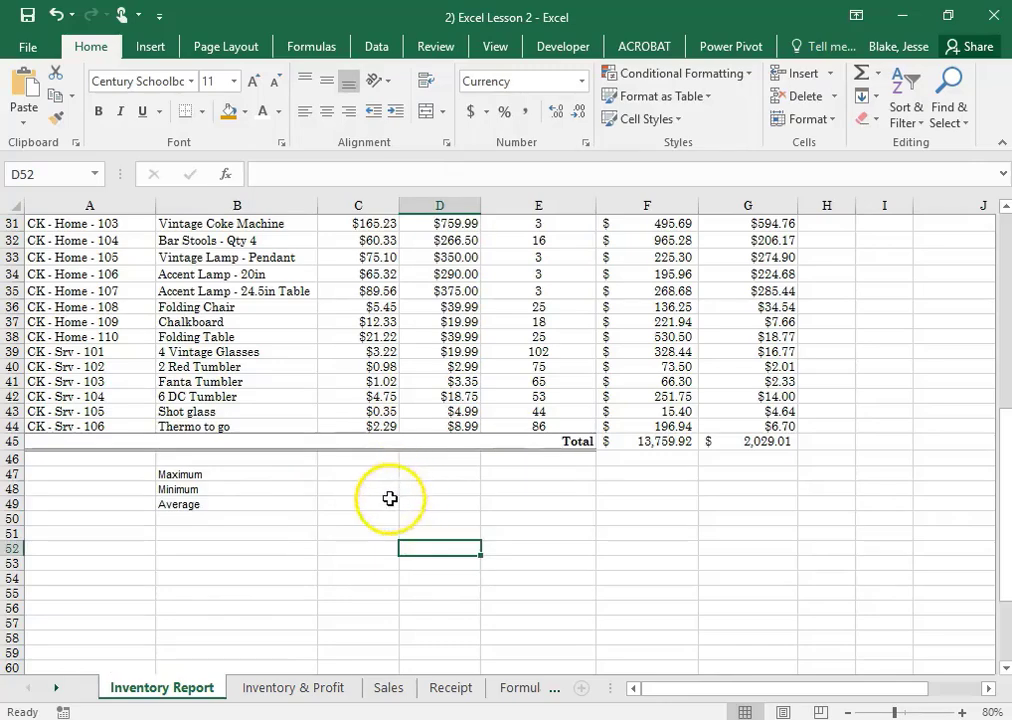
{"action": "left_click", "coordinate": [340, 469]}
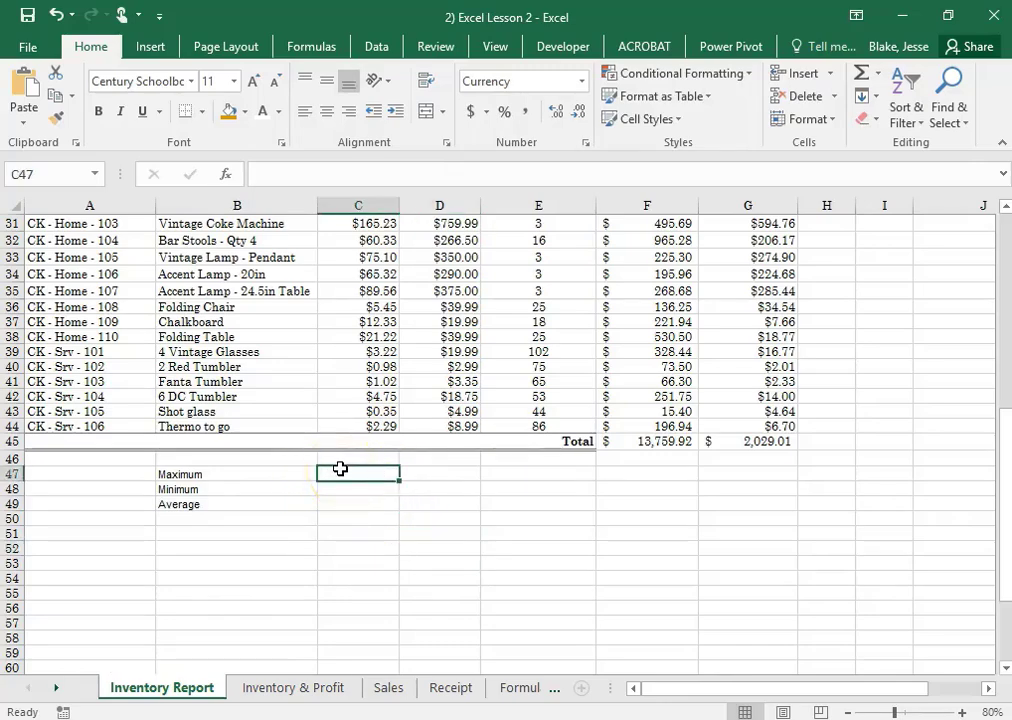
Examine the title and column header rows 1 to 3 against the data rows and summary labels further down the inventory sheet
{"action": "scroll", "coordinate": [361, 329], "scroll_direction": "up", "scroll_amount": 2}
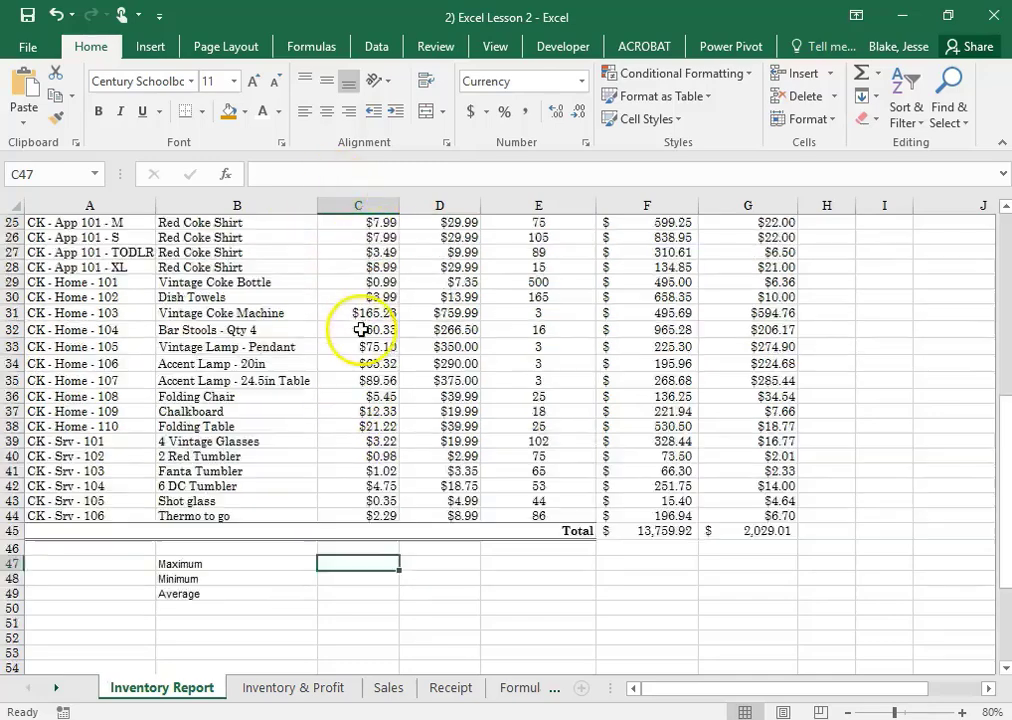
{"action": "scroll", "coordinate": [361, 329], "scroll_direction": "up", "scroll_amount": 8}
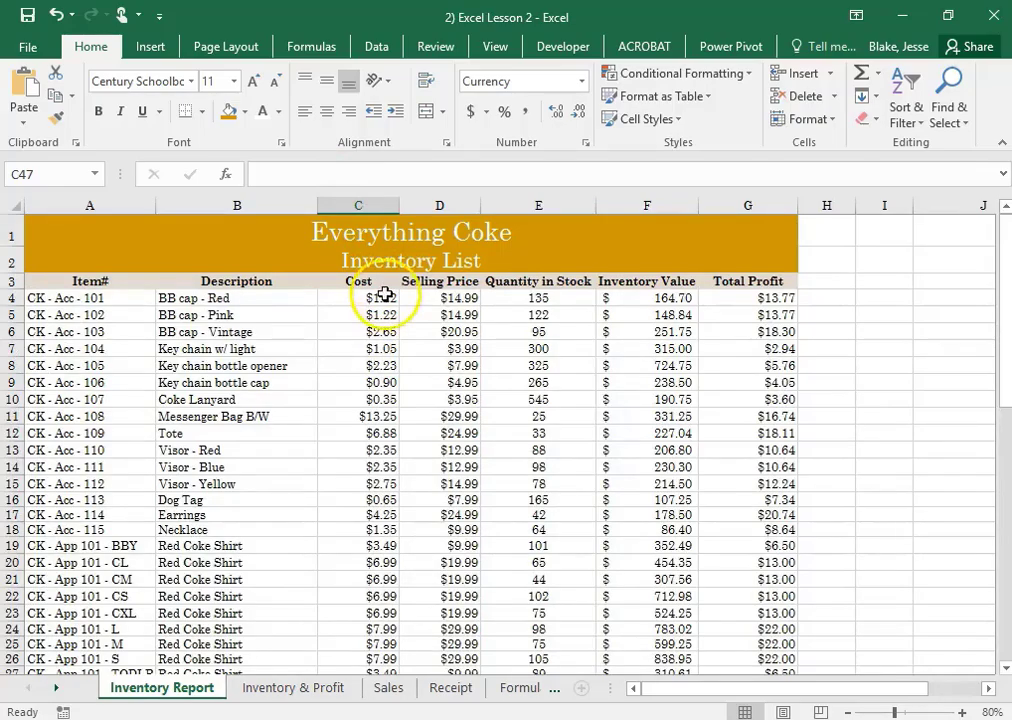
{"action": "scroll", "coordinate": [384, 300], "scroll_direction": "down", "scroll_amount": 11}
{"action": "scroll", "coordinate": [386, 332], "scroll_direction": "up", "scroll_amount": 4}
{"action": "scroll", "coordinate": [386, 332], "scroll_direction": "up", "scroll_amount": 4}
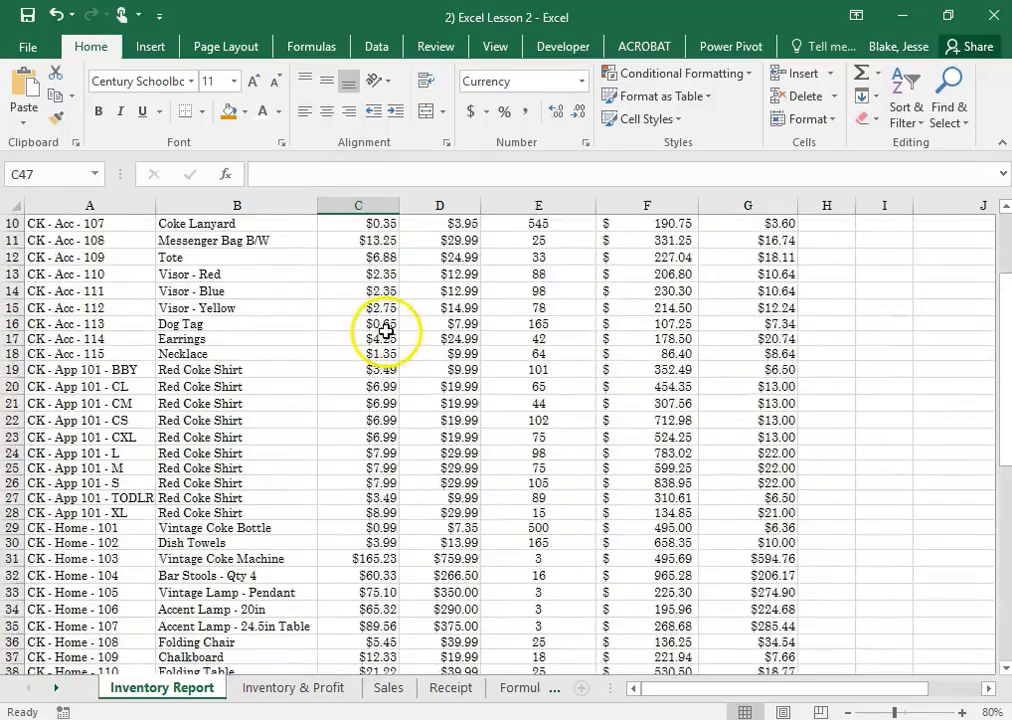
{"action": "scroll", "coordinate": [380, 340], "scroll_direction": "down", "scroll_amount": 3}
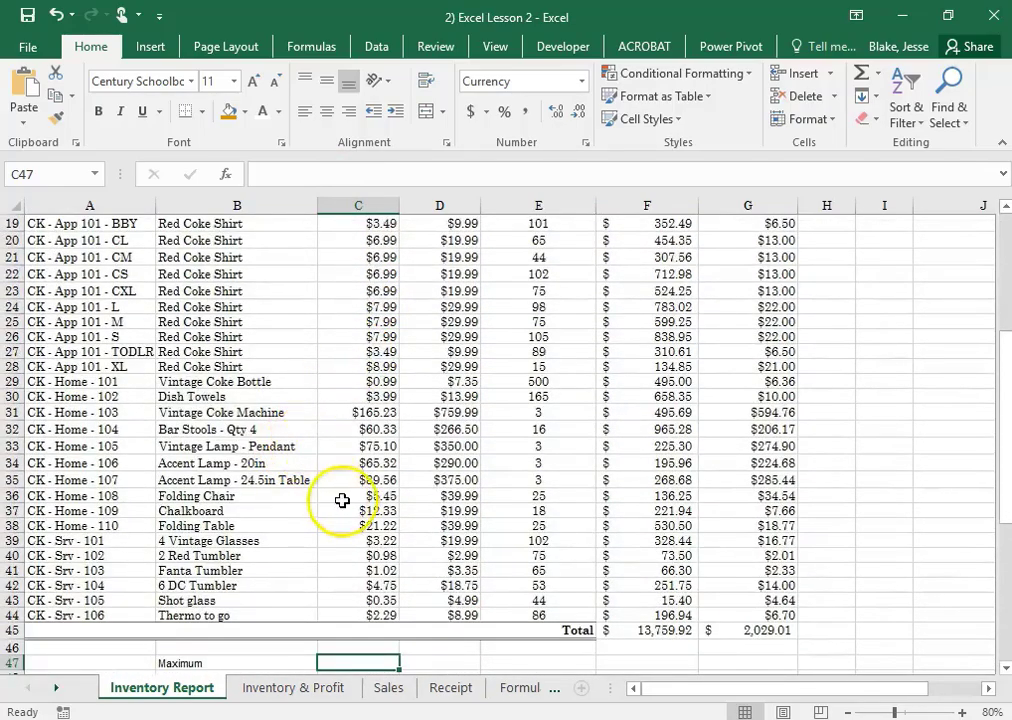
{"action": "scroll", "coordinate": [341, 500], "scroll_direction": "up", "scroll_amount": 6}
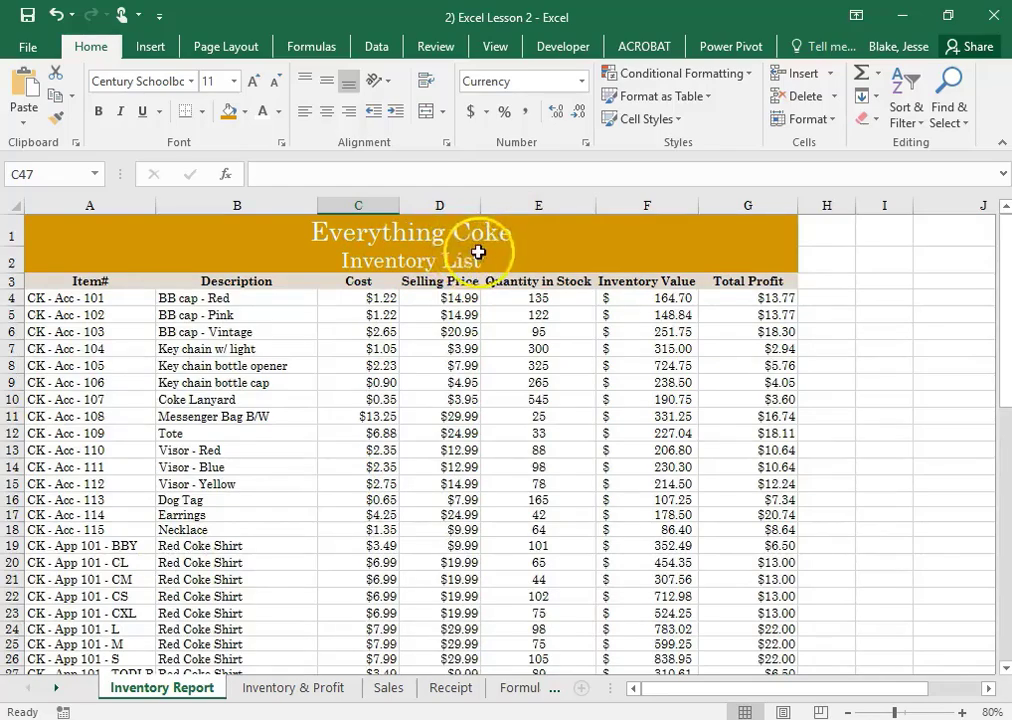
{"action": "scroll", "coordinate": [384, 373], "scroll_direction": "down", "scroll_amount": 9}
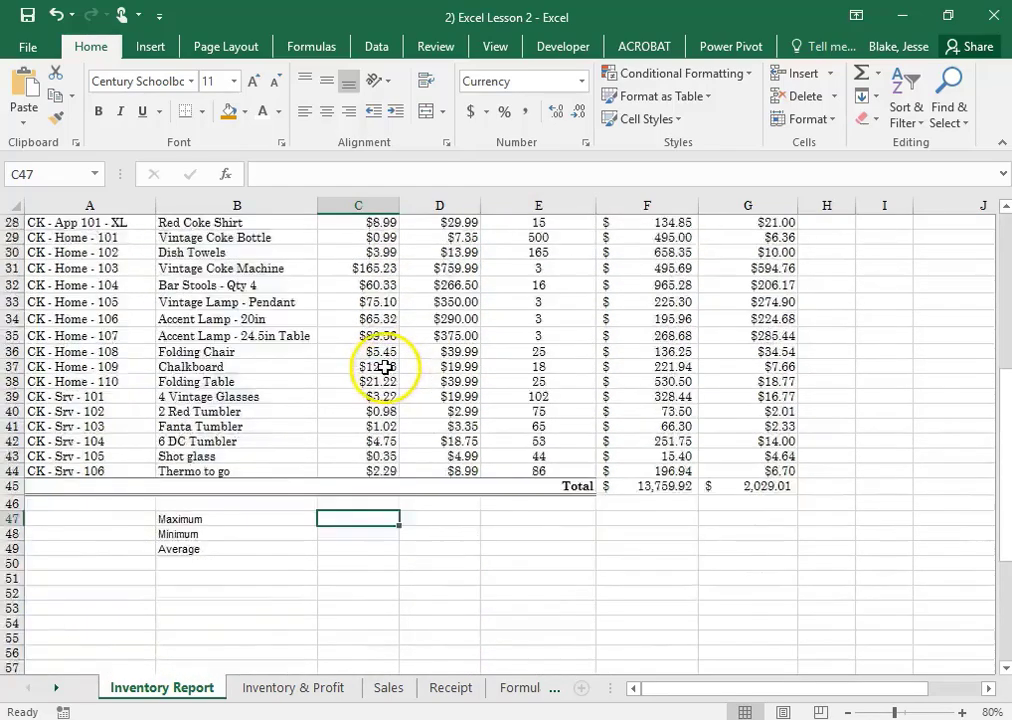
{"action": "scroll", "coordinate": [350, 375], "scroll_direction": "up", "scroll_amount": 5}
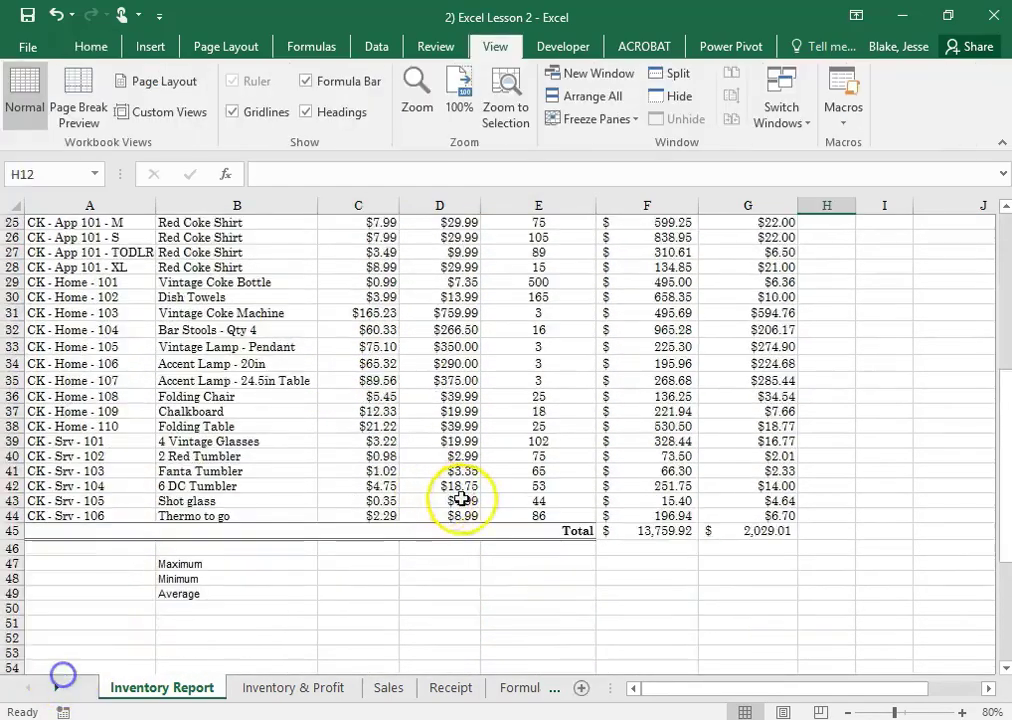
{"action": "scroll", "coordinate": [490, 452], "scroll_direction": "up", "scroll_amount": 2}
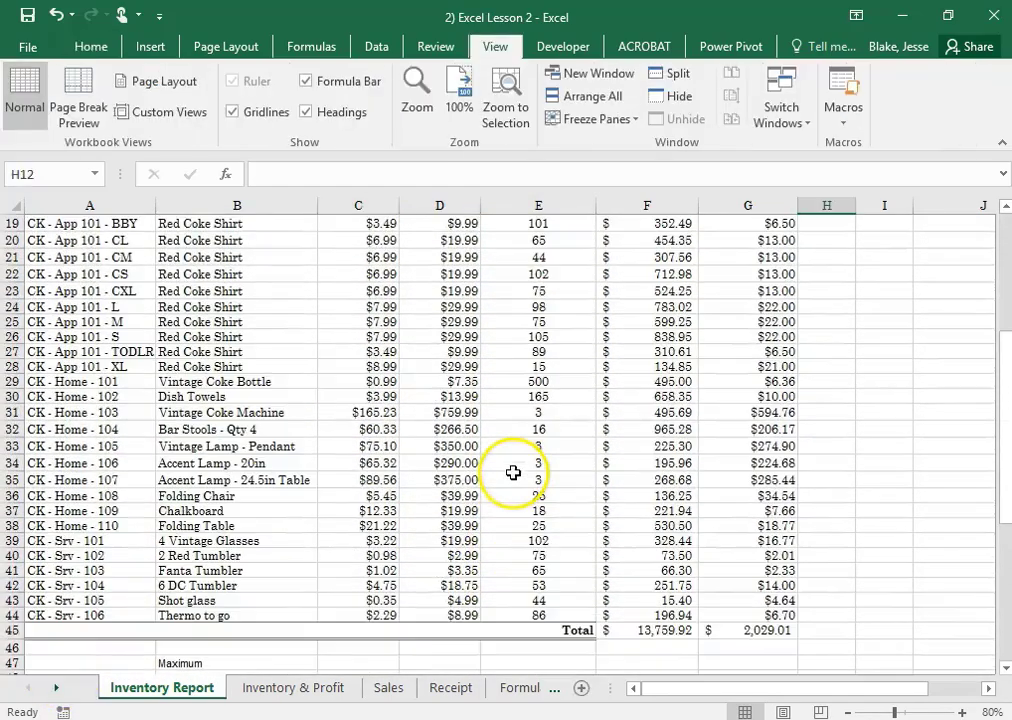
{"action": "scroll", "coordinate": [498, 545], "scroll_direction": "up", "scroll_amount": 6}
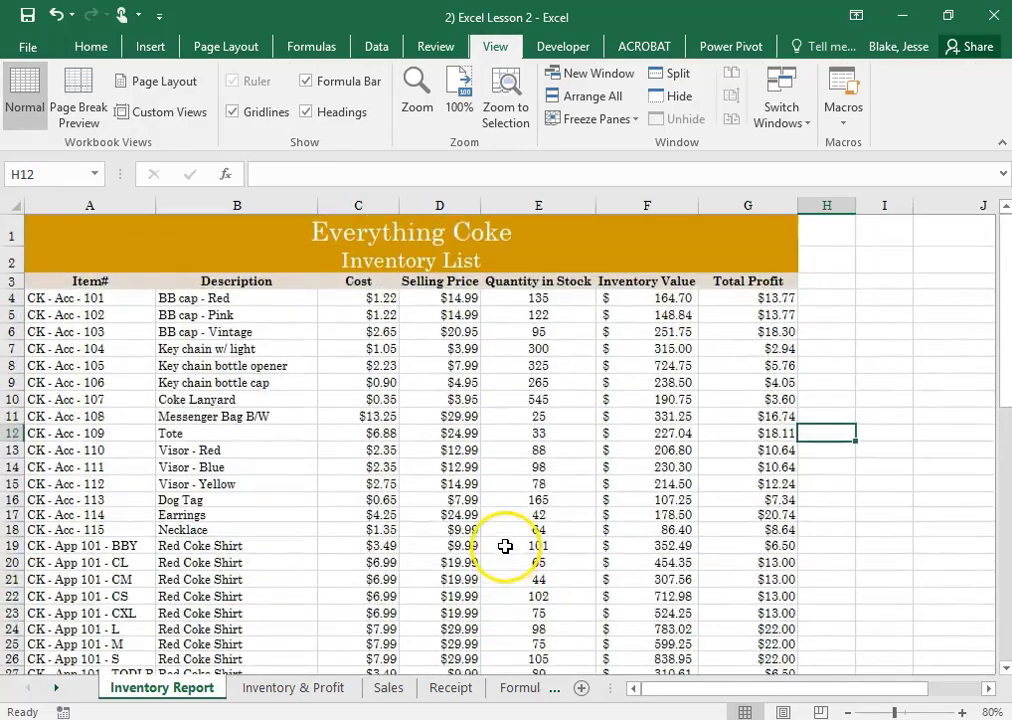
{"action": "left_click_drag", "start_coordinate": [80, 236], "coordinate": [310, 276]}
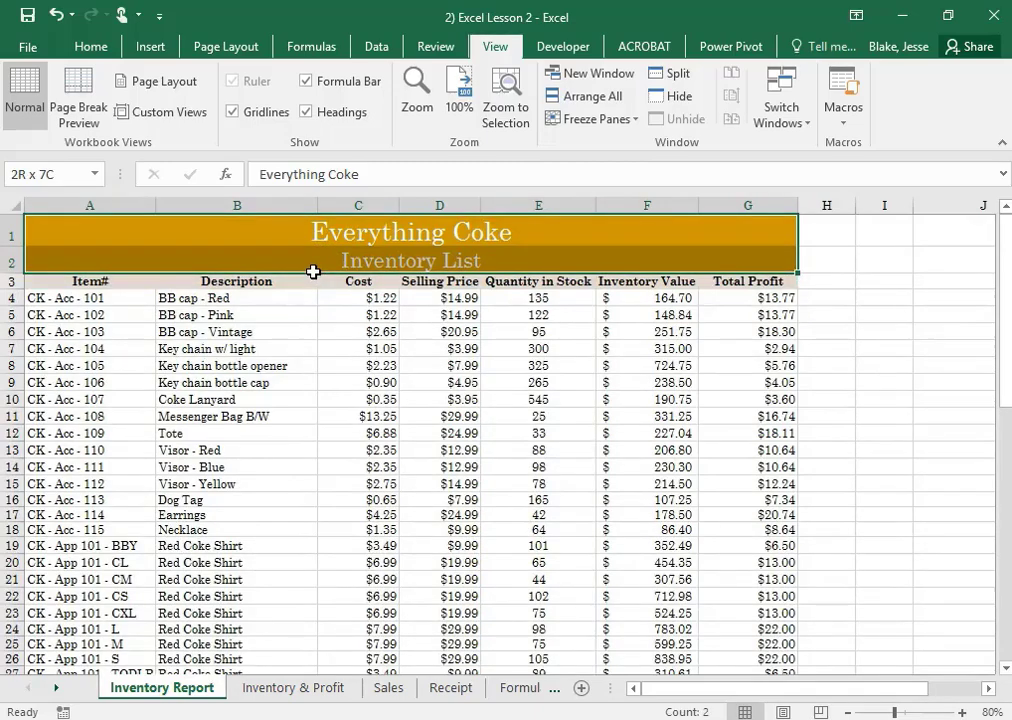
{"action": "left_click_drag", "start_coordinate": [308, 287], "coordinate": [310, 288]}
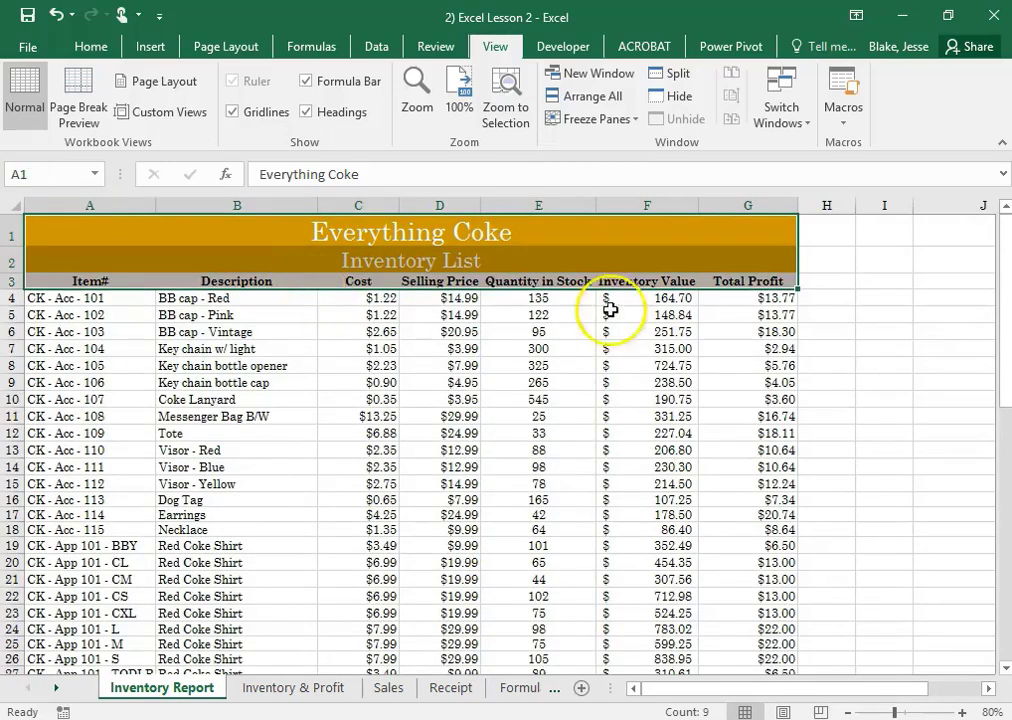
{"action": "scroll", "coordinate": [553, 422], "scroll_direction": "down", "scroll_amount": 5}
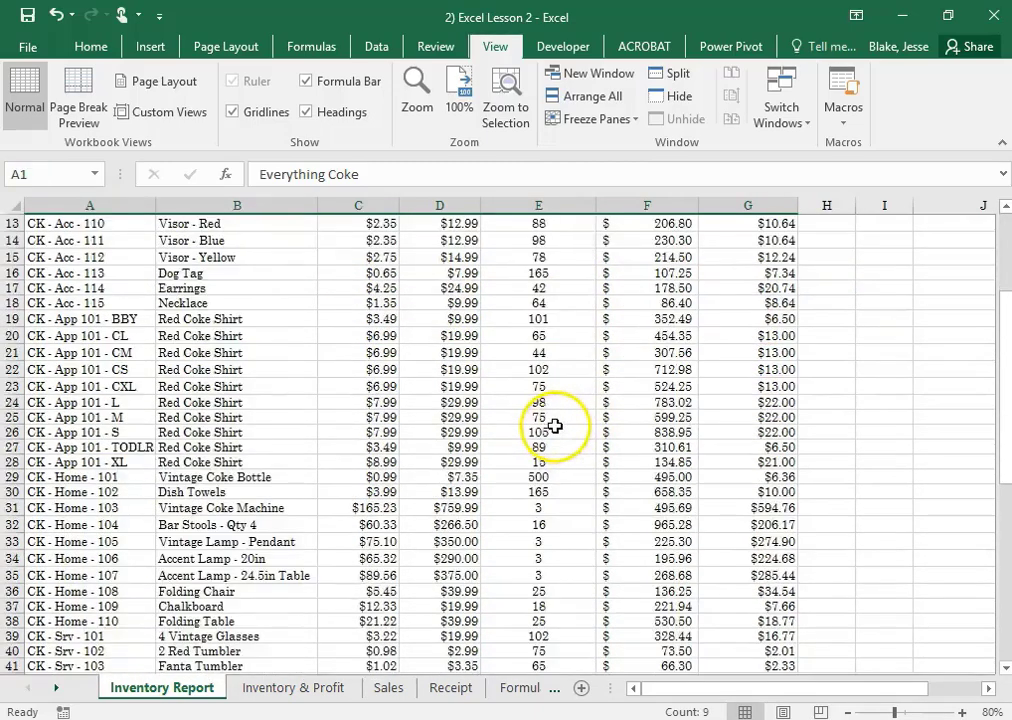
{"action": "scroll", "coordinate": [563, 379], "scroll_direction": "up", "scroll_amount": 5}
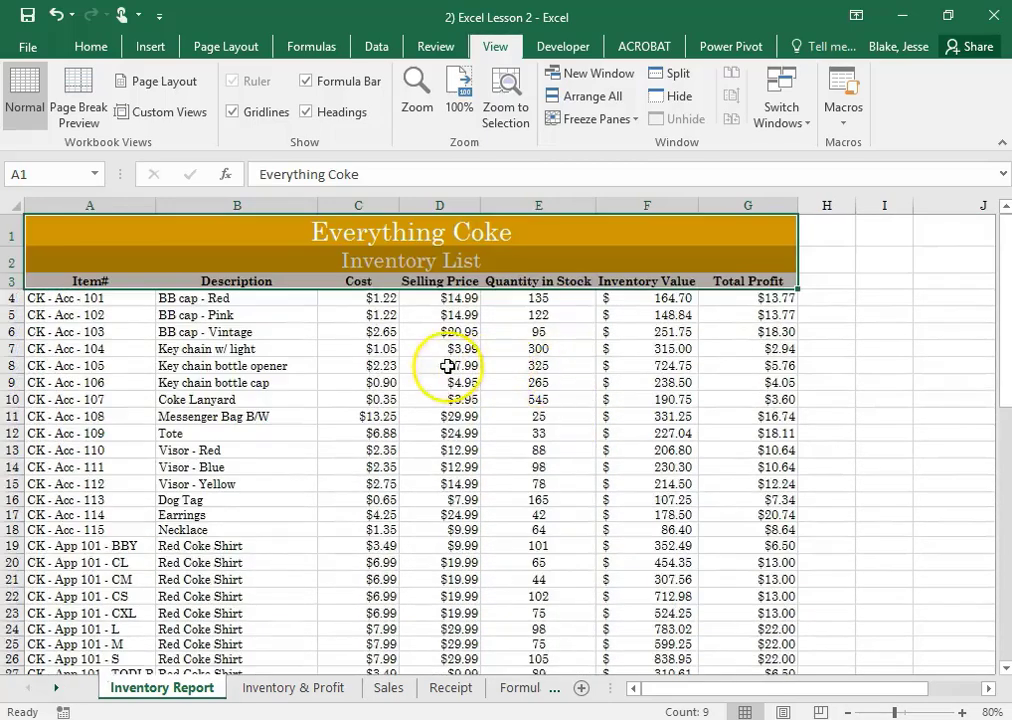
Freeze the panes at cell A4 to lock rows 1 to 3, and check the header while scrolling through the inventory
{"action": "left_click", "coordinate": [277, 311]}
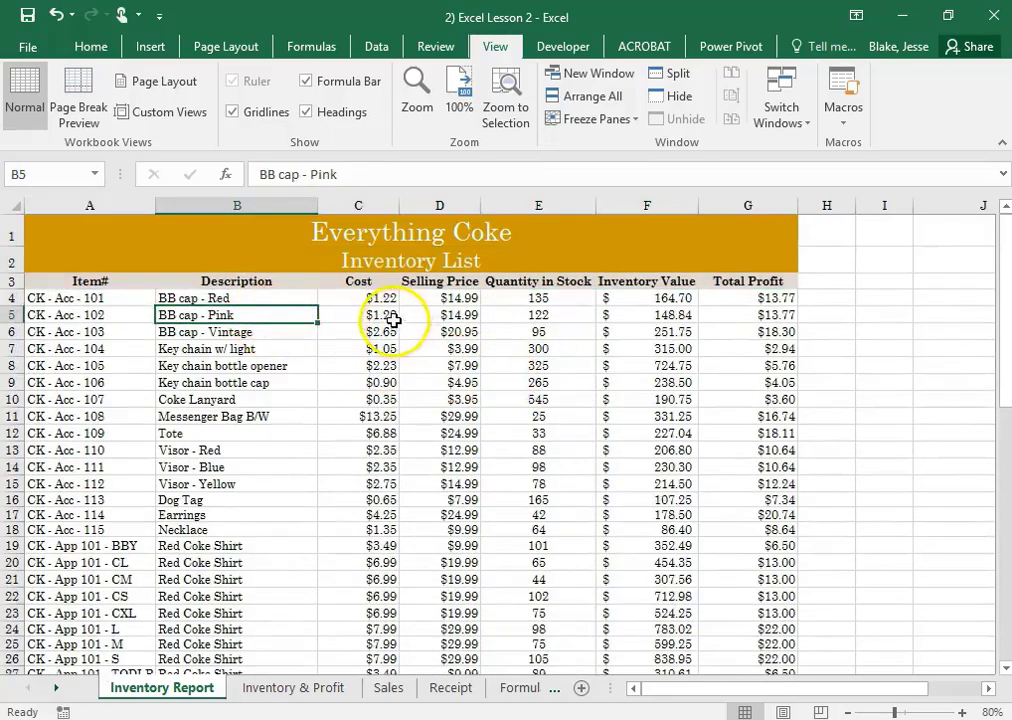
{"action": "left_click", "coordinate": [103, 296]}
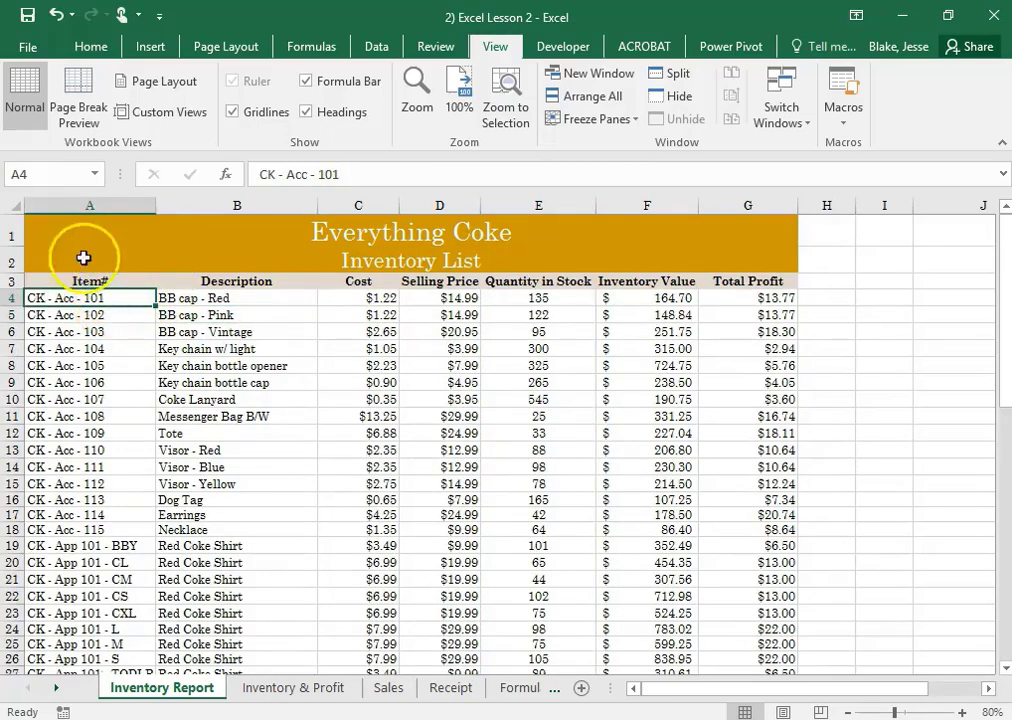
{"action": "left_click", "coordinate": [92, 46]}
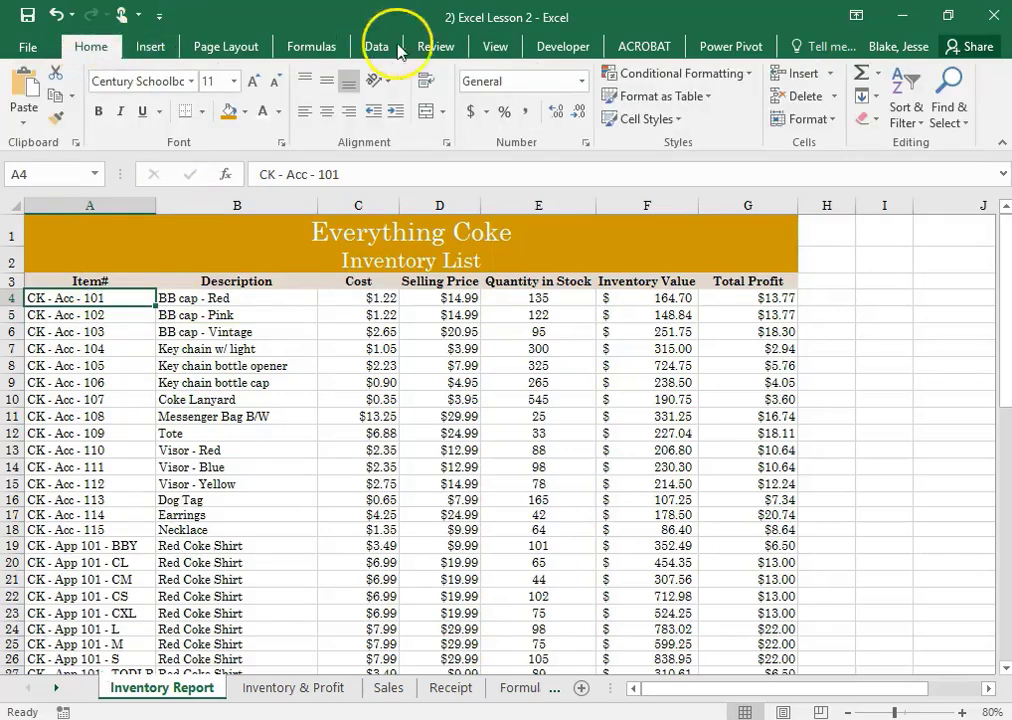
{"action": "left_click", "coordinate": [492, 47]}
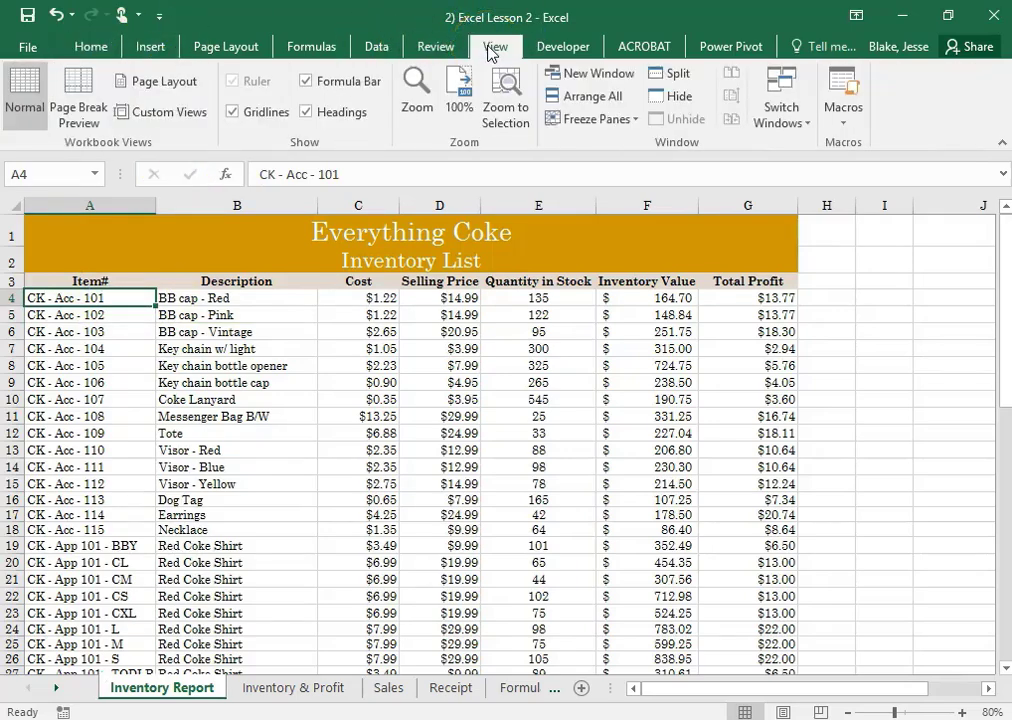
{"action": "left_click", "coordinate": [633, 122]}
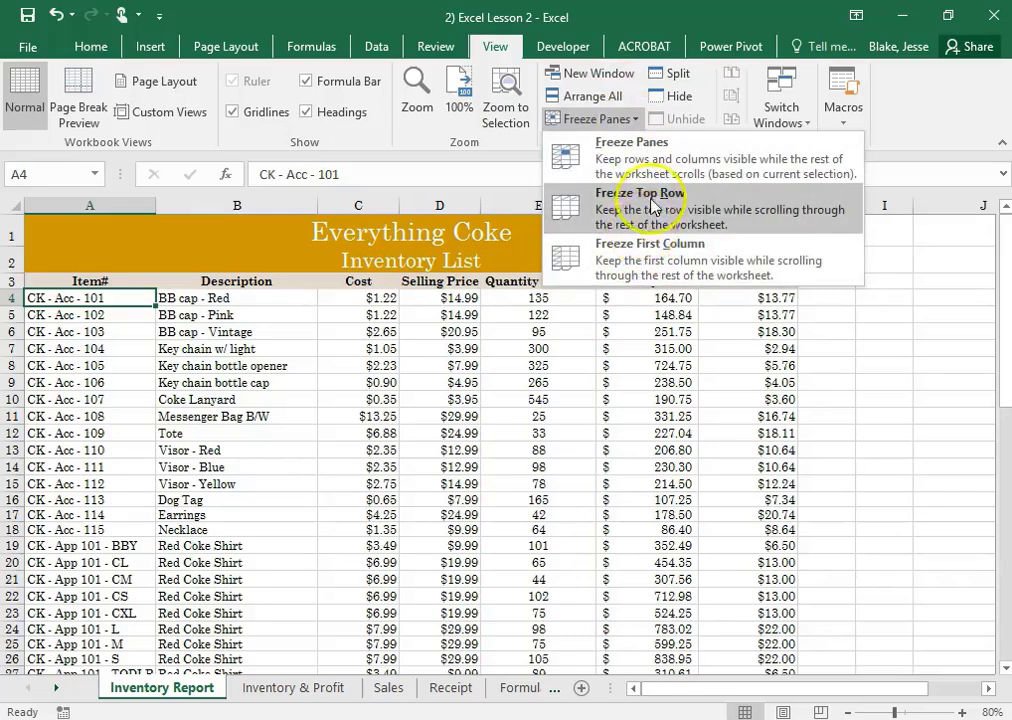
{"action": "left_click", "coordinate": [660, 146]}
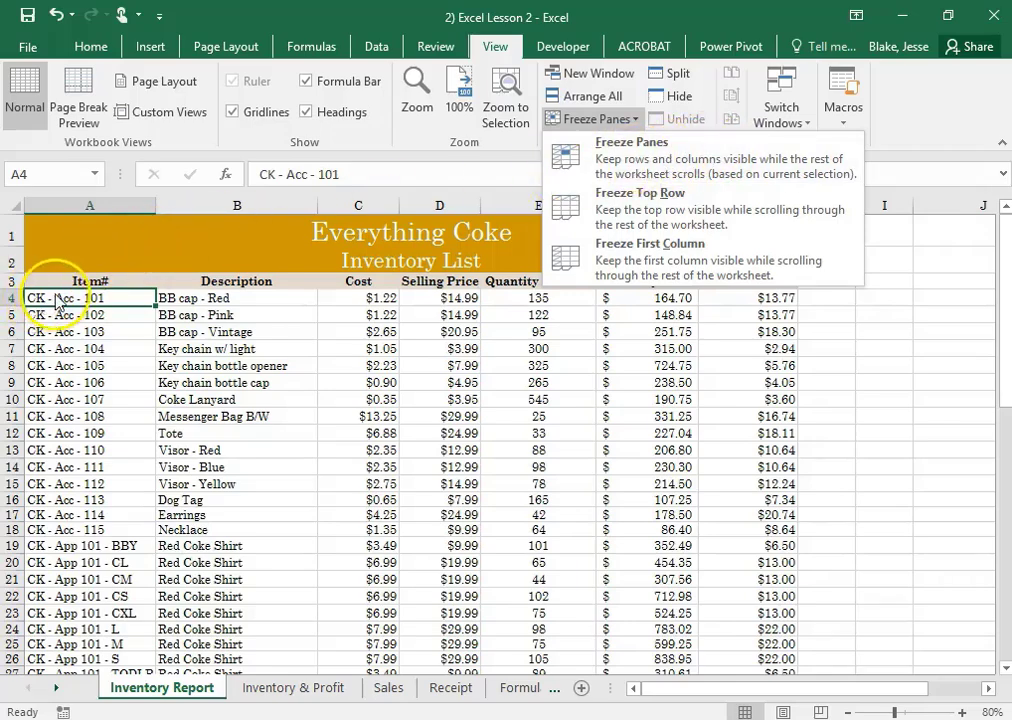
{"action": "left_click", "coordinate": [628, 167]}
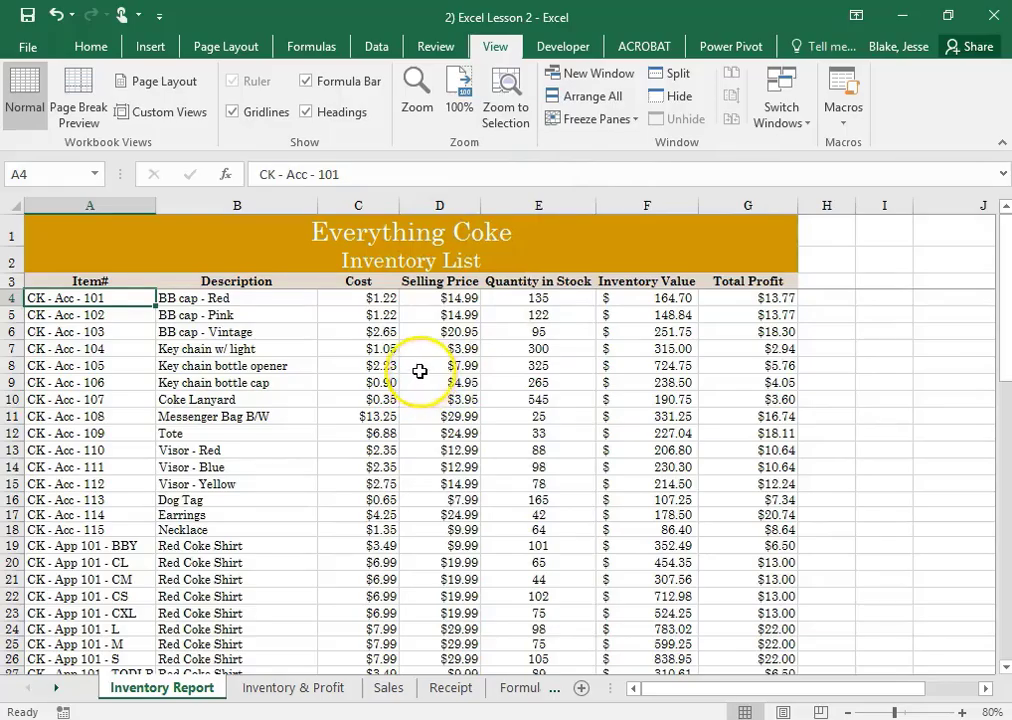
{"action": "scroll", "coordinate": [420, 367], "scroll_direction": "down", "scroll_amount": 13}
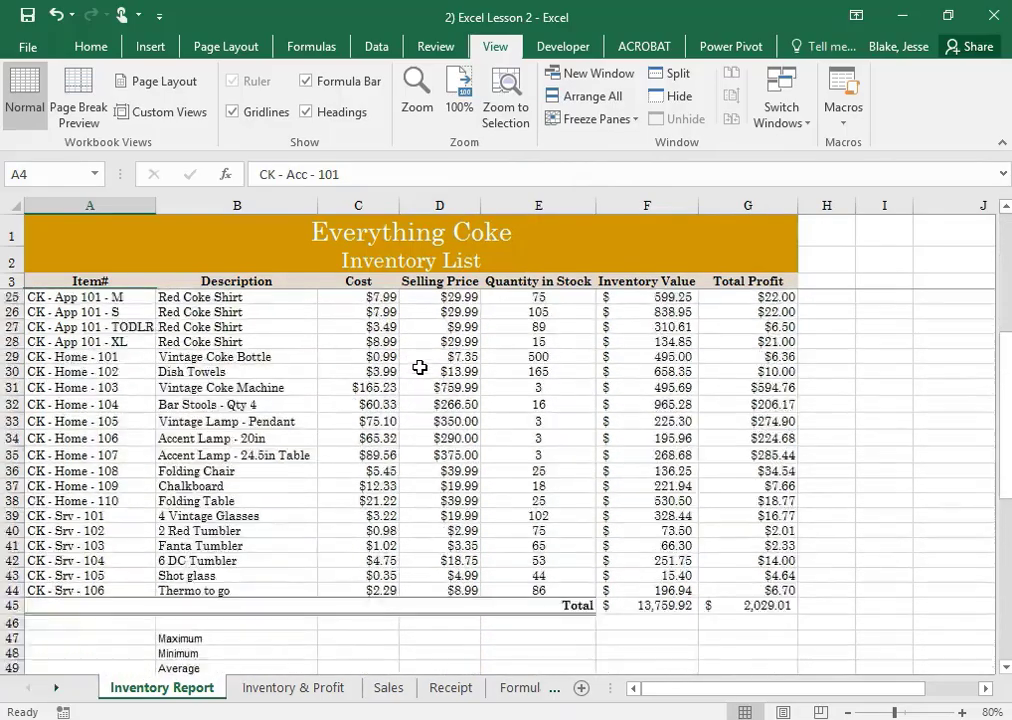
{"action": "scroll", "coordinate": [420, 366], "scroll_direction": "up", "scroll_amount": 4}
{"action": "scroll", "coordinate": [420, 365], "scroll_direction": "up", "scroll_amount": 9}
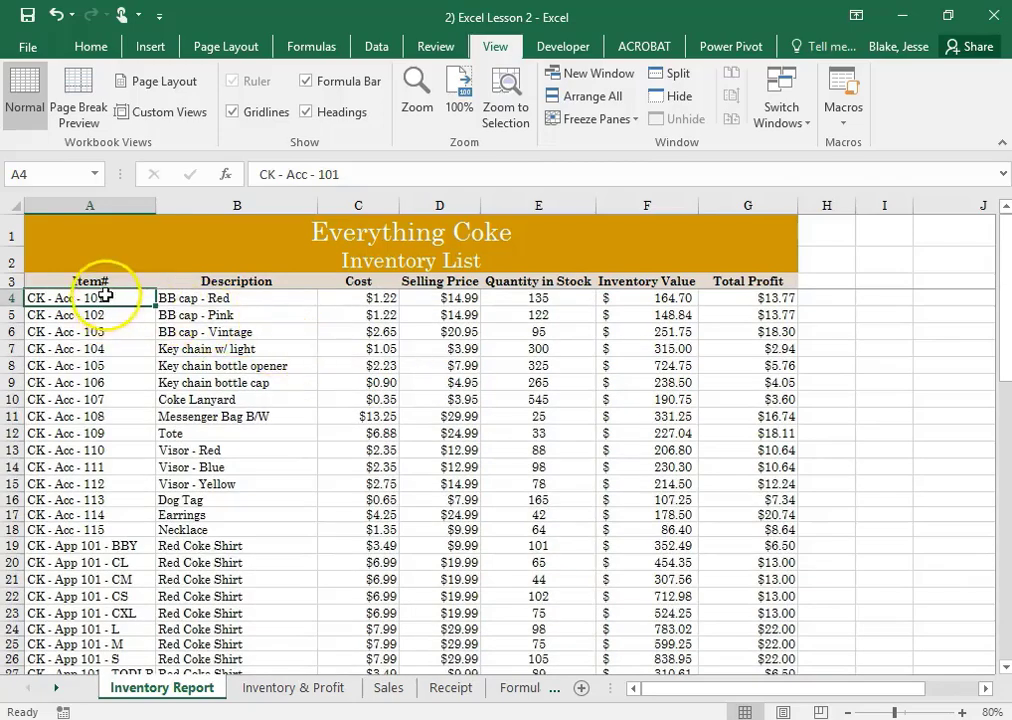
Unfreeze the panes and check how the inventory sheet scrolls without locked header rows
{"action": "left_click", "coordinate": [584, 119]}
{"action": "left_click", "coordinate": [640, 145]}
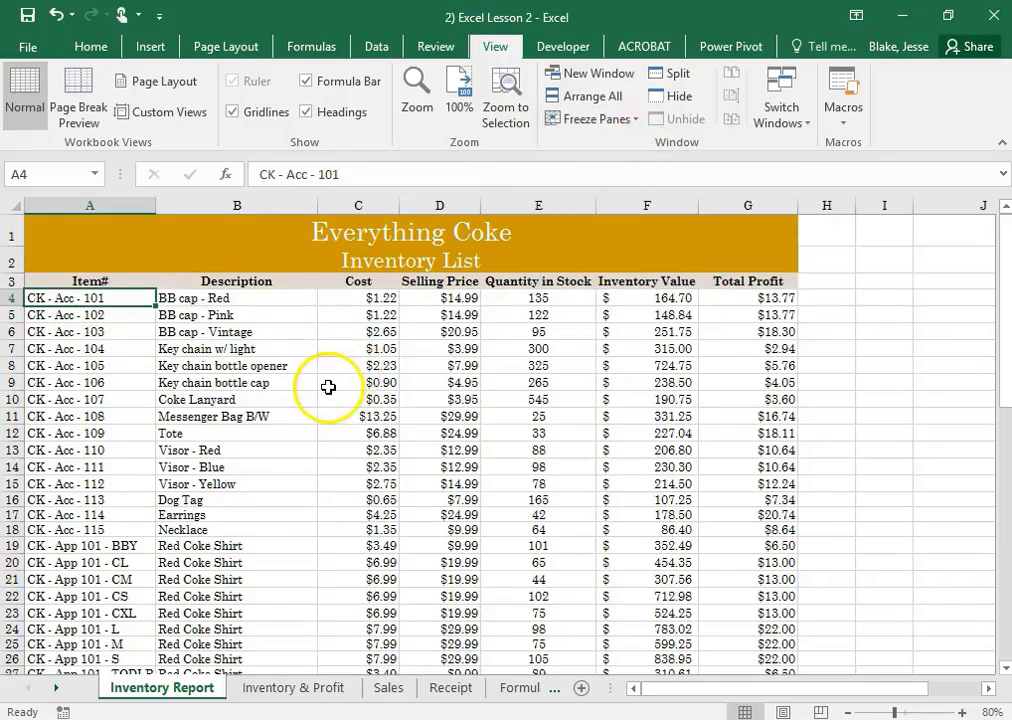
{"action": "scroll", "coordinate": [328, 387], "scroll_direction": "down", "scroll_amount": 6}
{"action": "scroll", "coordinate": [323, 388], "scroll_direction": "up", "scroll_amount": 7}
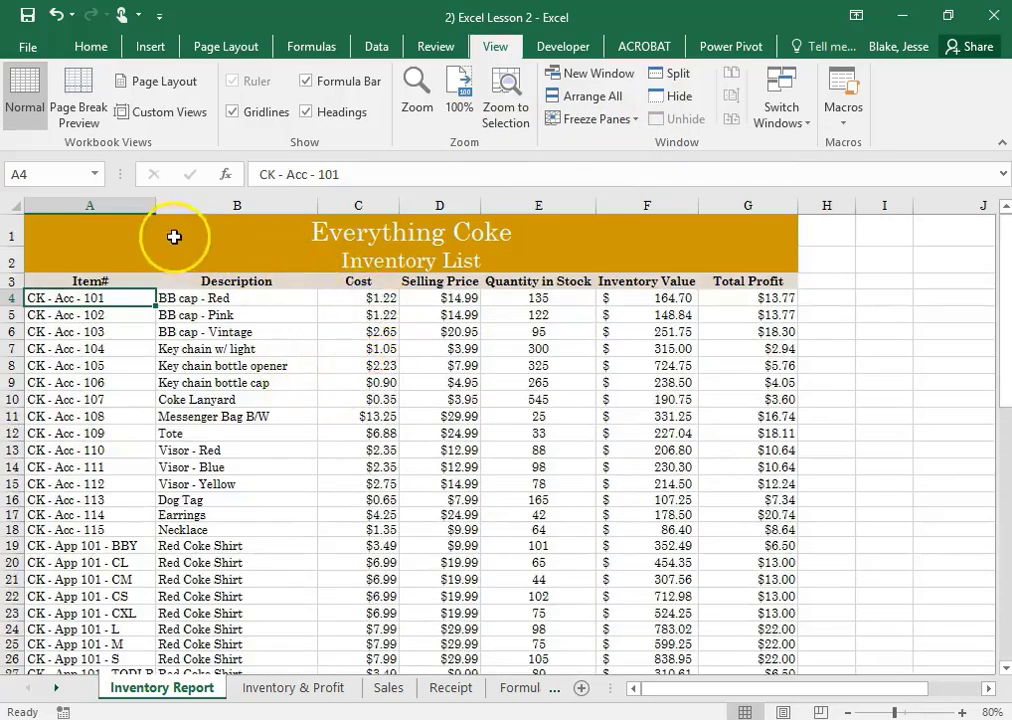
Freeze the panes at cell C4 to lock rows 1 to 3 and columns A and B, and check the scrolling
{"action": "left_click_drag", "start_coordinate": [174, 235], "coordinate": [124, 224]}
{"action": "left_click", "coordinate": [129, 208]}
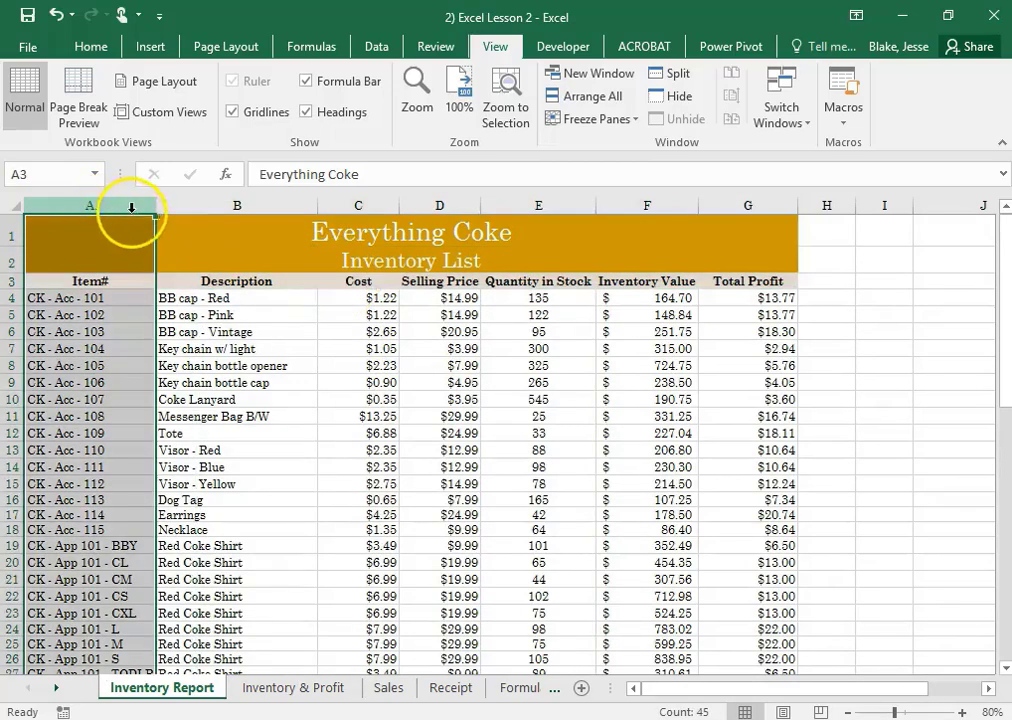
{"action": "left_click", "coordinate": [377, 296]}
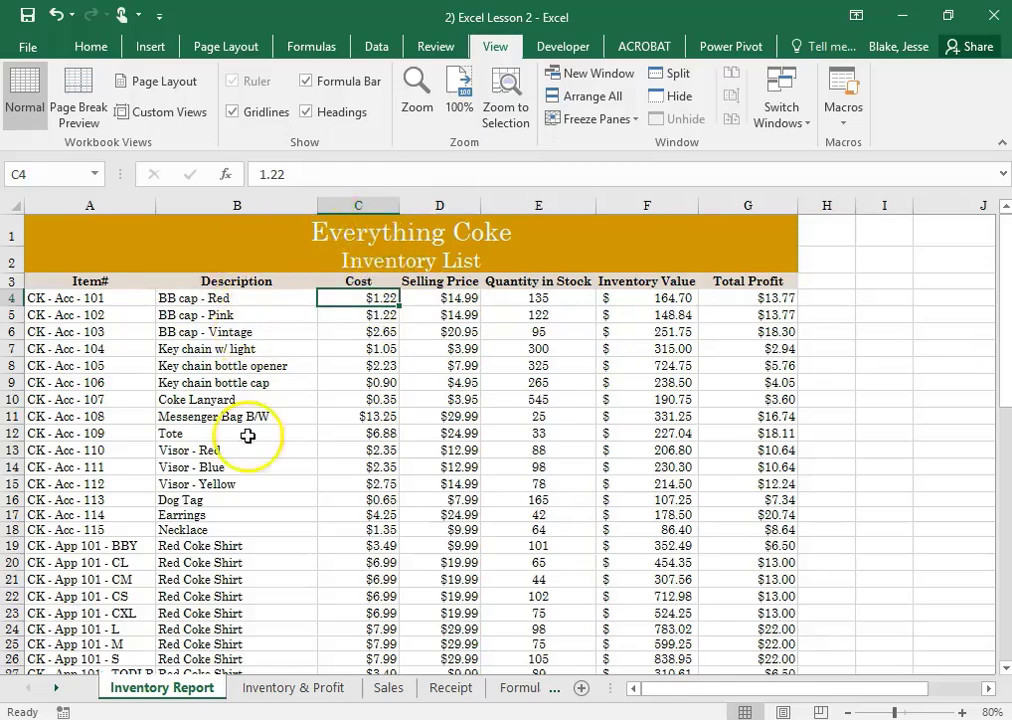
{"action": "left_click", "coordinate": [597, 121]}
{"action": "left_click", "coordinate": [615, 158]}
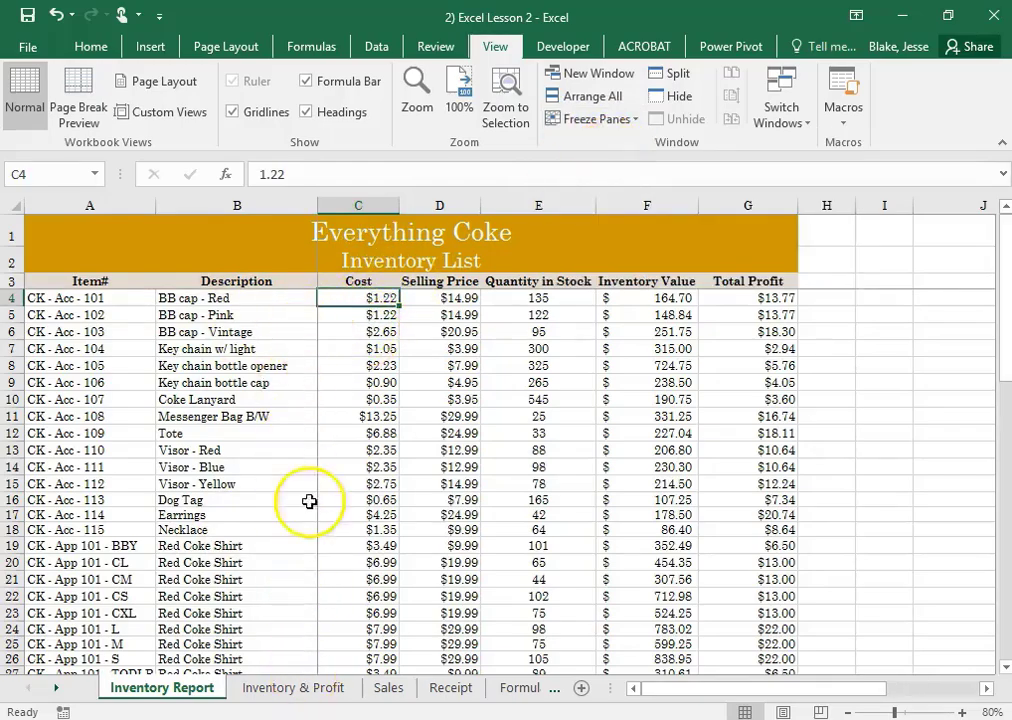
{"action": "scroll", "coordinate": [405, 407], "scroll_direction": "down", "scroll_amount": 5}
{"action": "scroll", "coordinate": [405, 407], "scroll_direction": "down", "scroll_amount": 6}
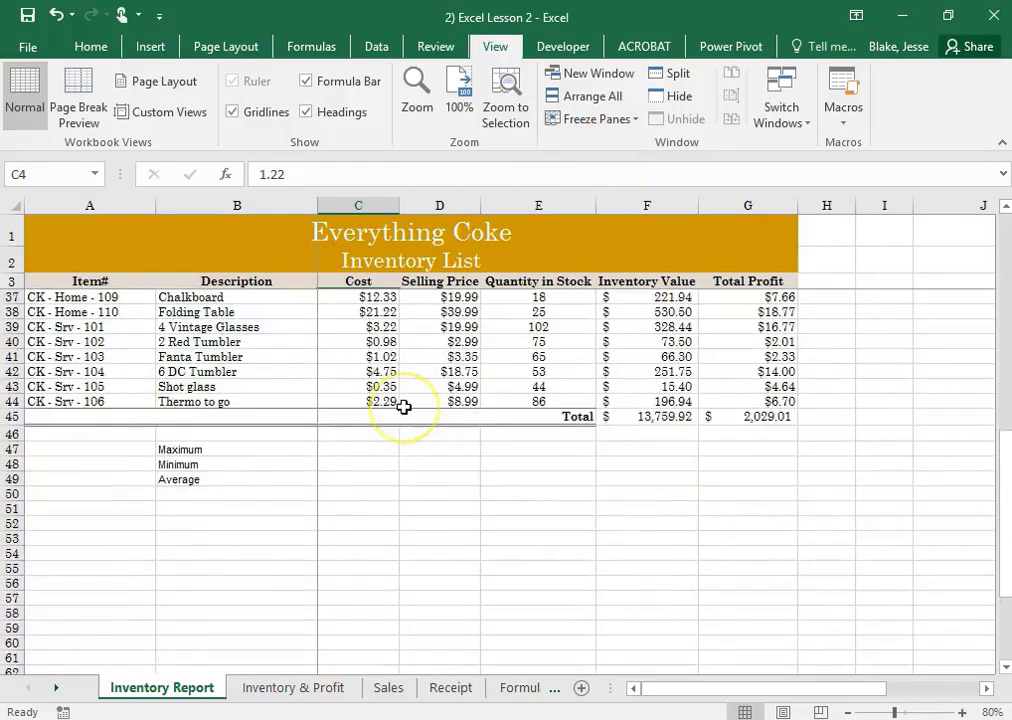
{"action": "scroll", "coordinate": [402, 402], "scroll_direction": "up", "scroll_amount": 11}
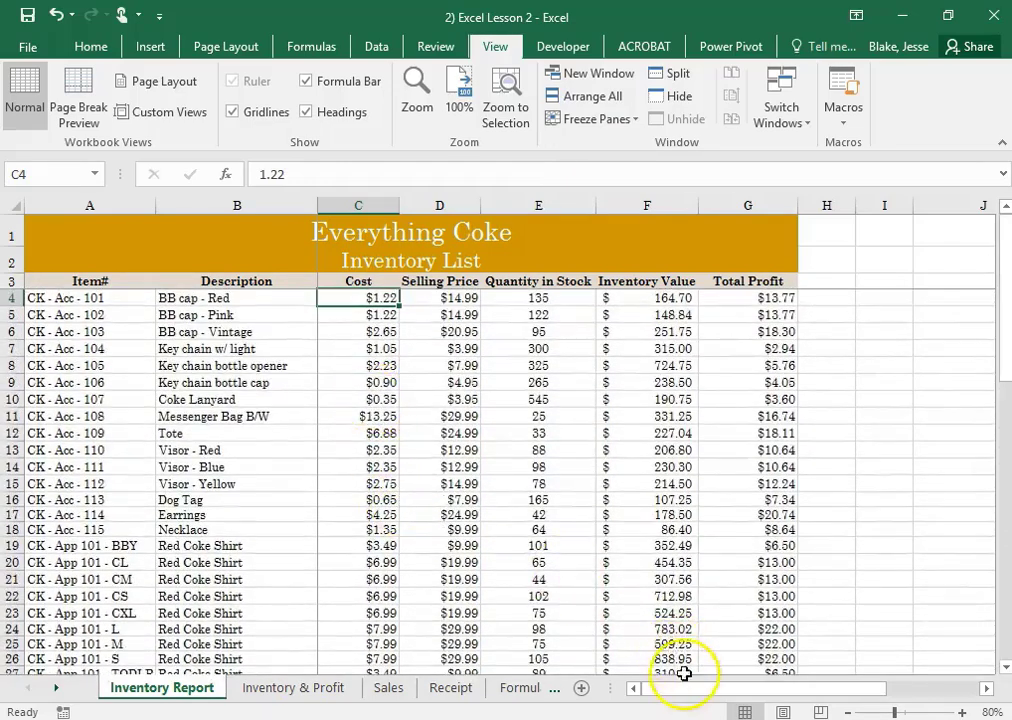
{"action": "left_click_drag", "start_coordinate": [690, 689], "coordinate": [510, 690]}
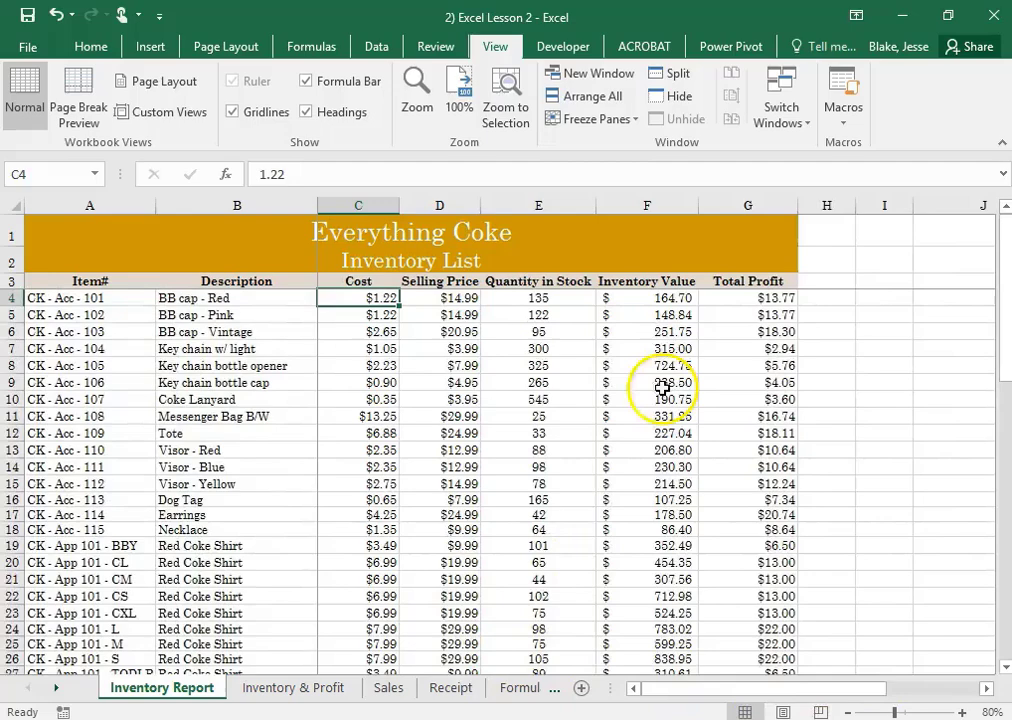
Replace the current freeze with Freeze Panes at cell A4 so only the title and header rows 1 to 3 stay locked
{"action": "left_click", "coordinate": [605, 119]}
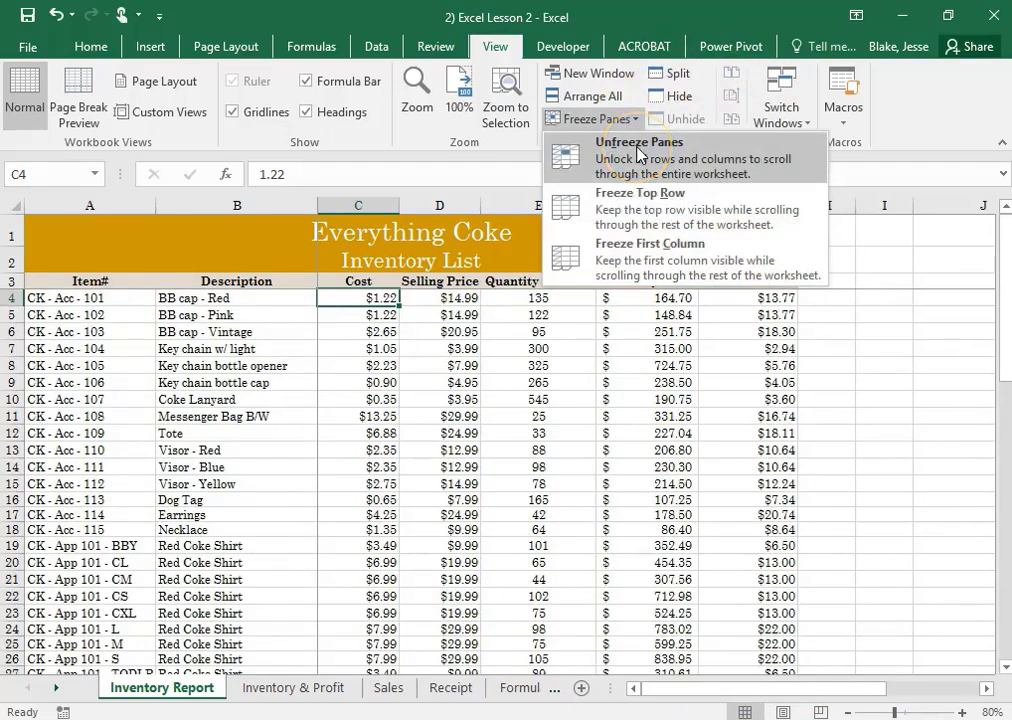
{"action": "left_click", "coordinate": [637, 153]}
{"action": "left_click", "coordinate": [100, 297]}
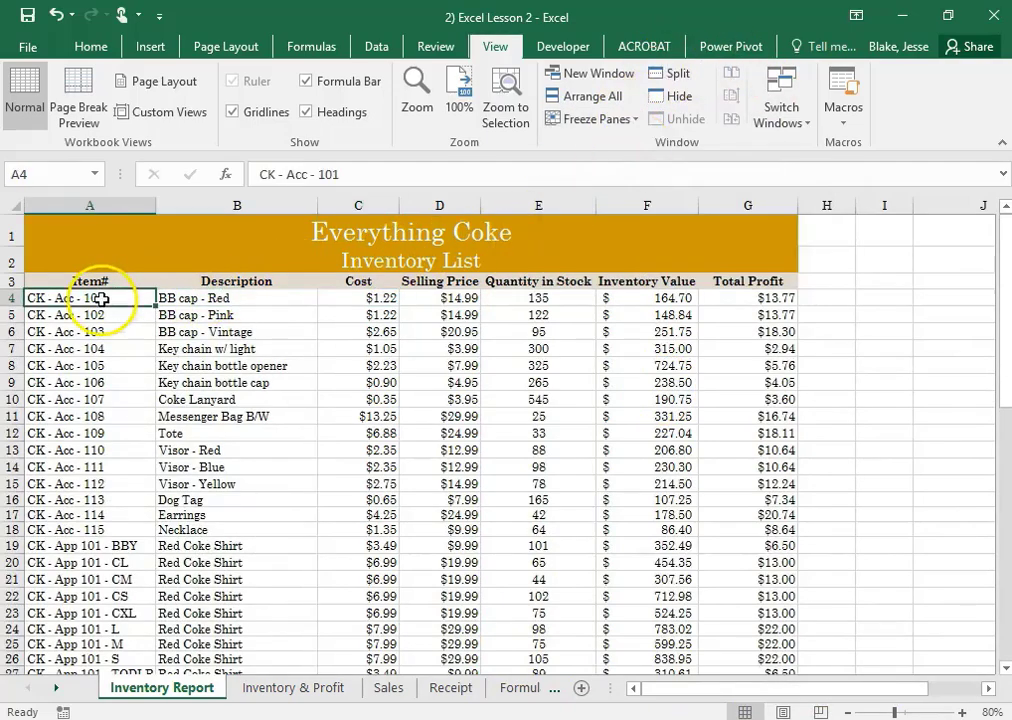
{"action": "left_click", "coordinate": [620, 120]}
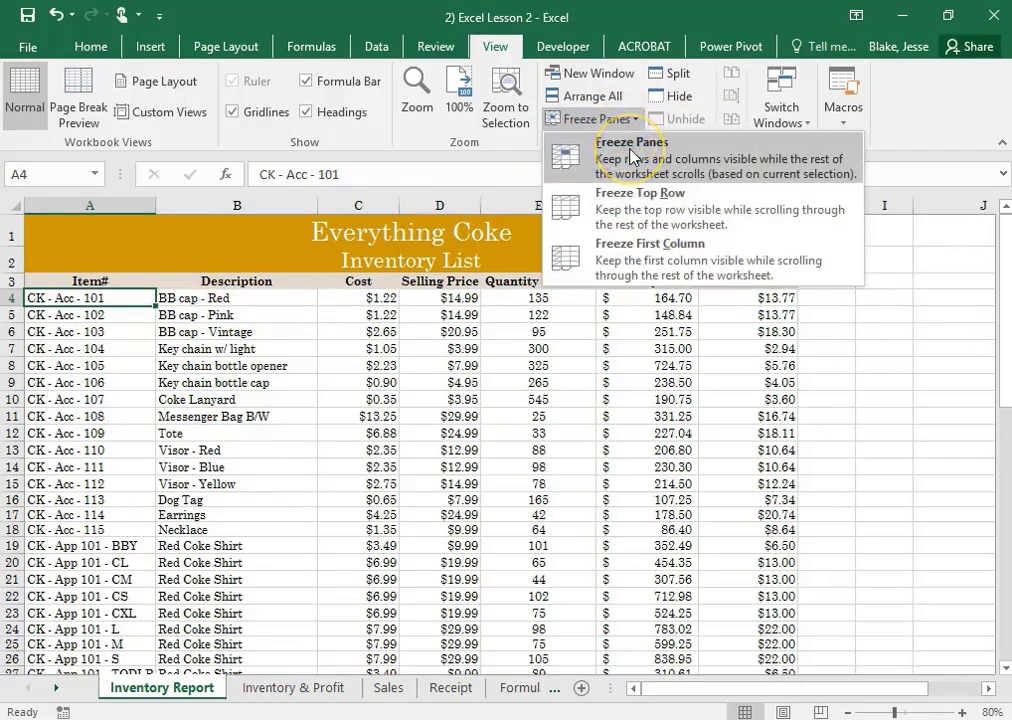
{"action": "left_click", "coordinate": [630, 150]}
{"action": "scroll", "coordinate": [347, 340], "scroll_direction": "down", "scroll_amount": 6}
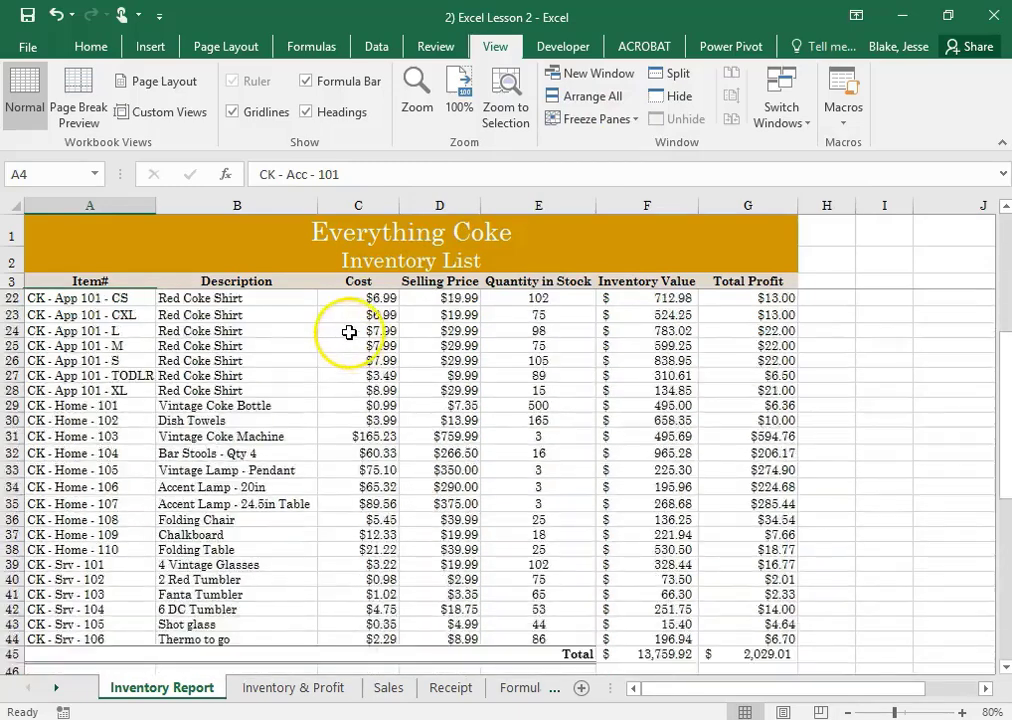
Insert a MAX function in cell C47 over the Cost values C4:C44
{"action": "scroll", "coordinate": [349, 332], "scroll_direction": "down", "scroll_amount": 3}
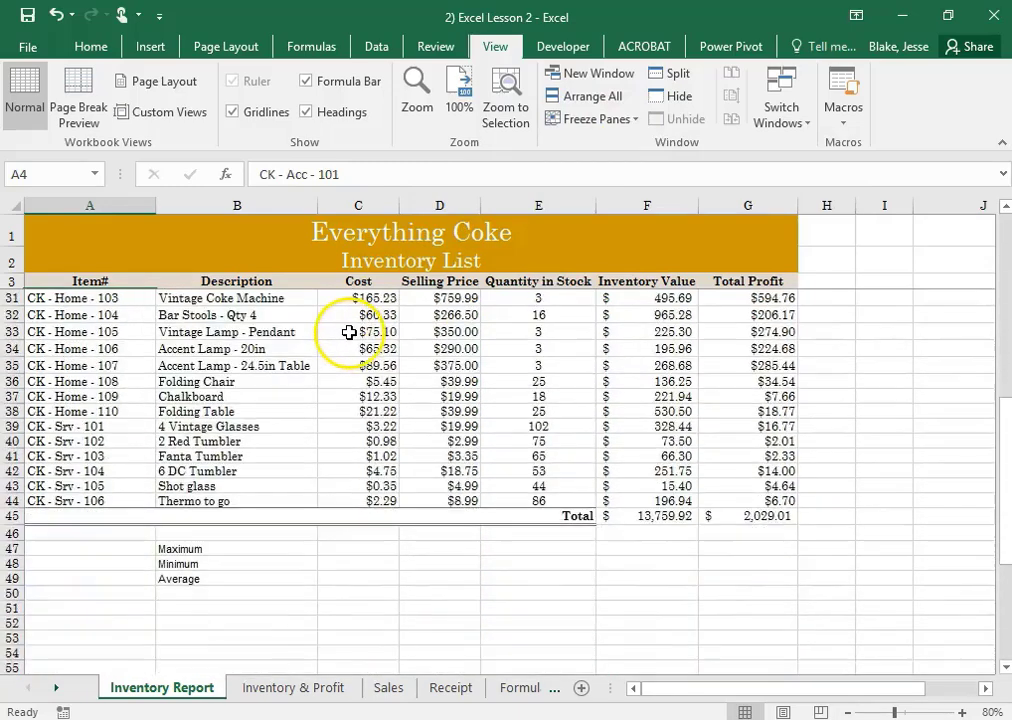
{"action": "left_click", "coordinate": [350, 546]}
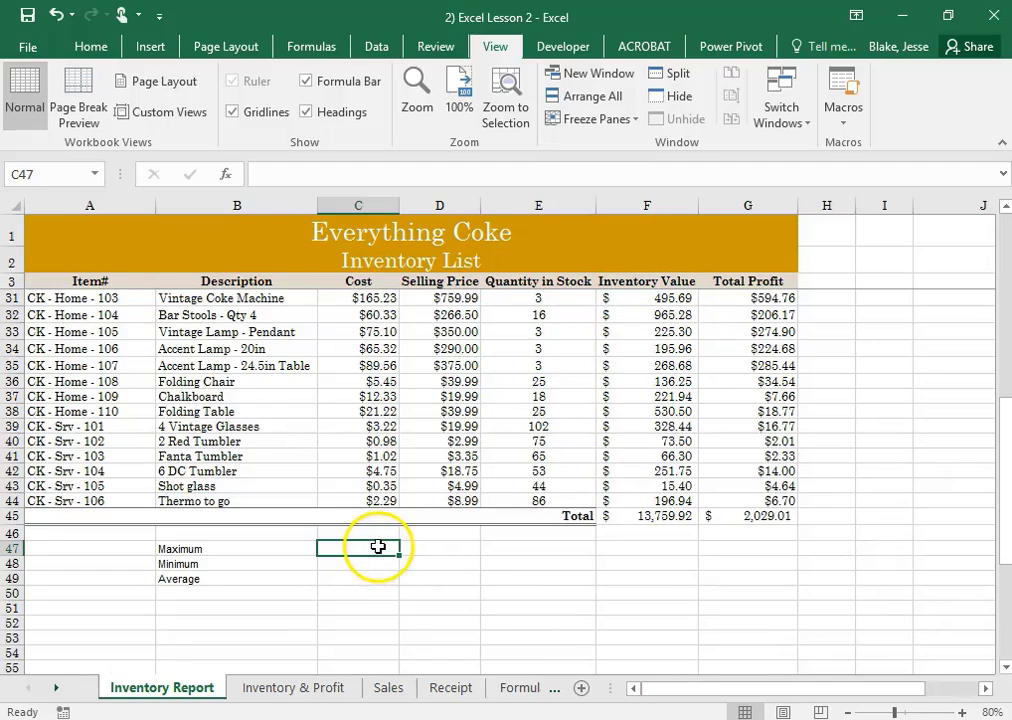
{"action": "left_click", "coordinate": [91, 46]}
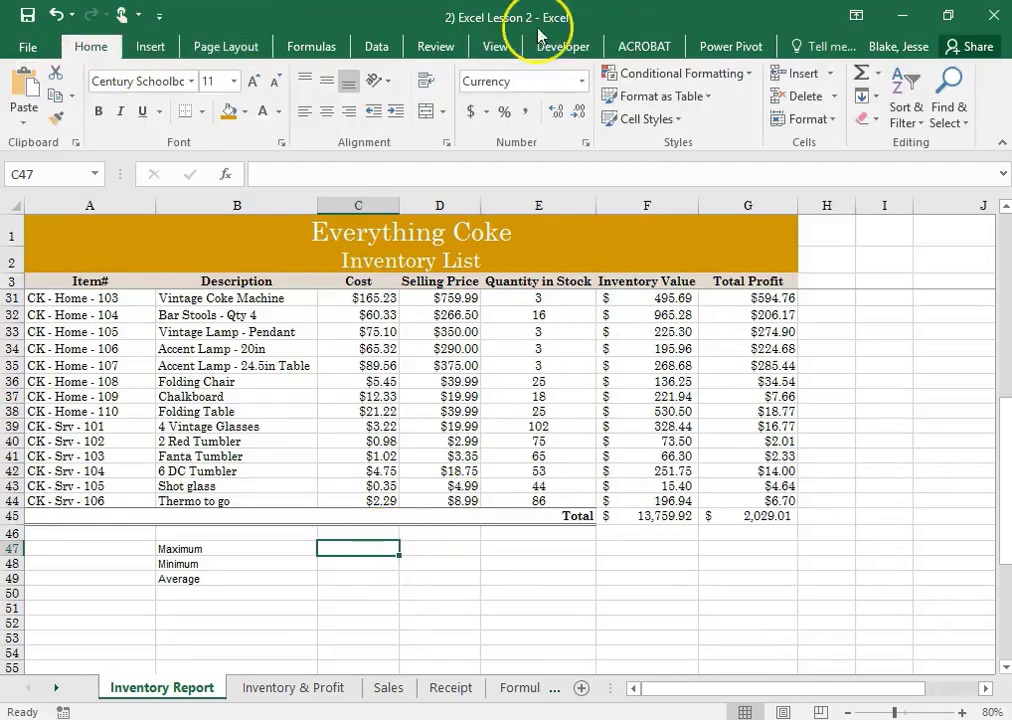
{"action": "left_click", "coordinate": [880, 77]}
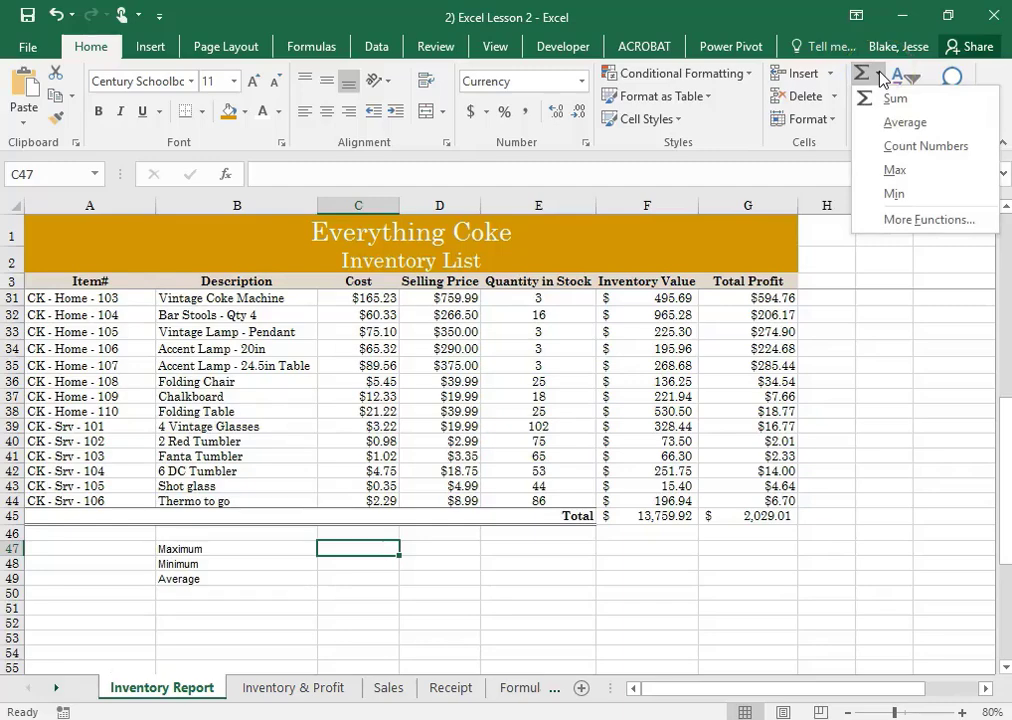
{"action": "left_click", "coordinate": [893, 171]}
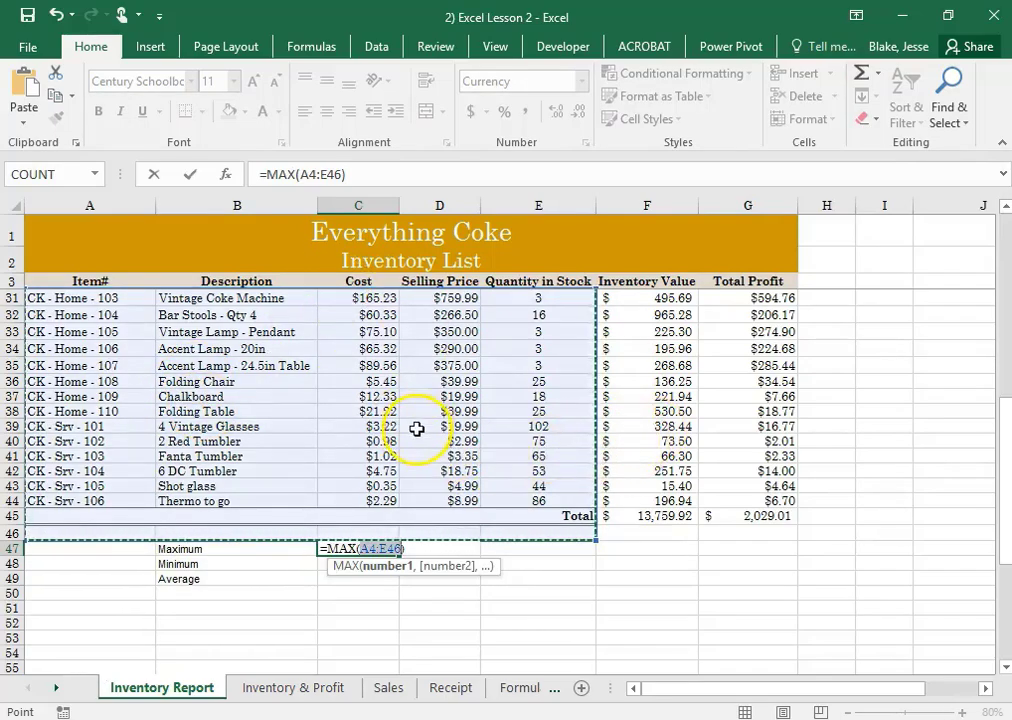
{"action": "scroll", "coordinate": [413, 429], "scroll_direction": "up", "scroll_amount": 9}
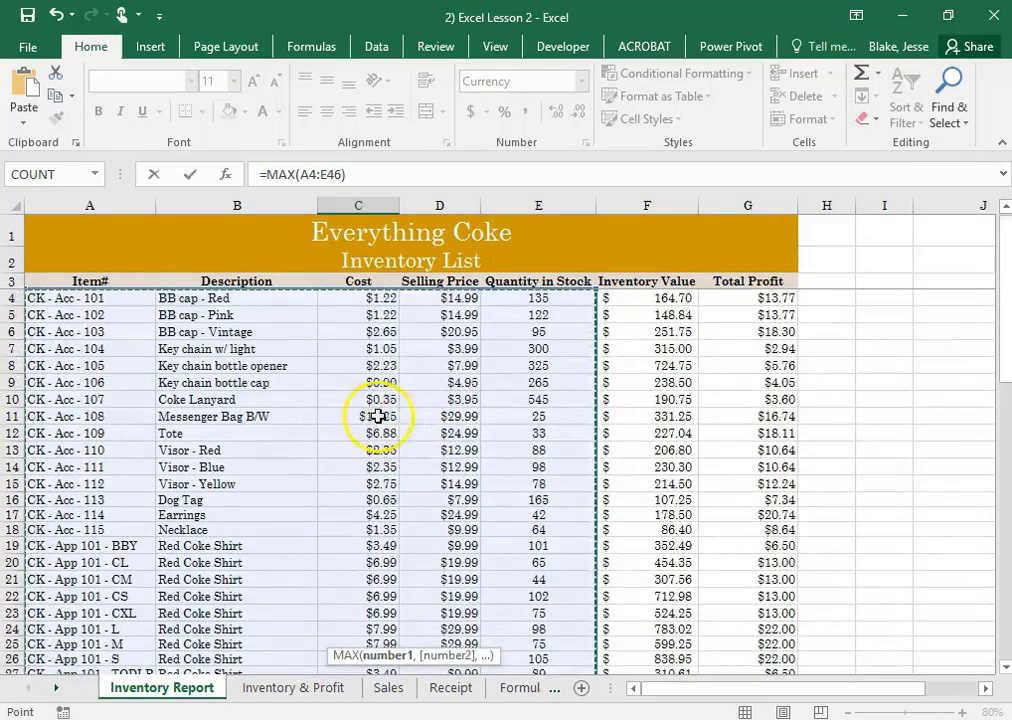
{"action": "left_click", "coordinate": [374, 298]}
{"action": "left_click_drag", "start_coordinate": [374, 298], "coordinate": [348, 614]}
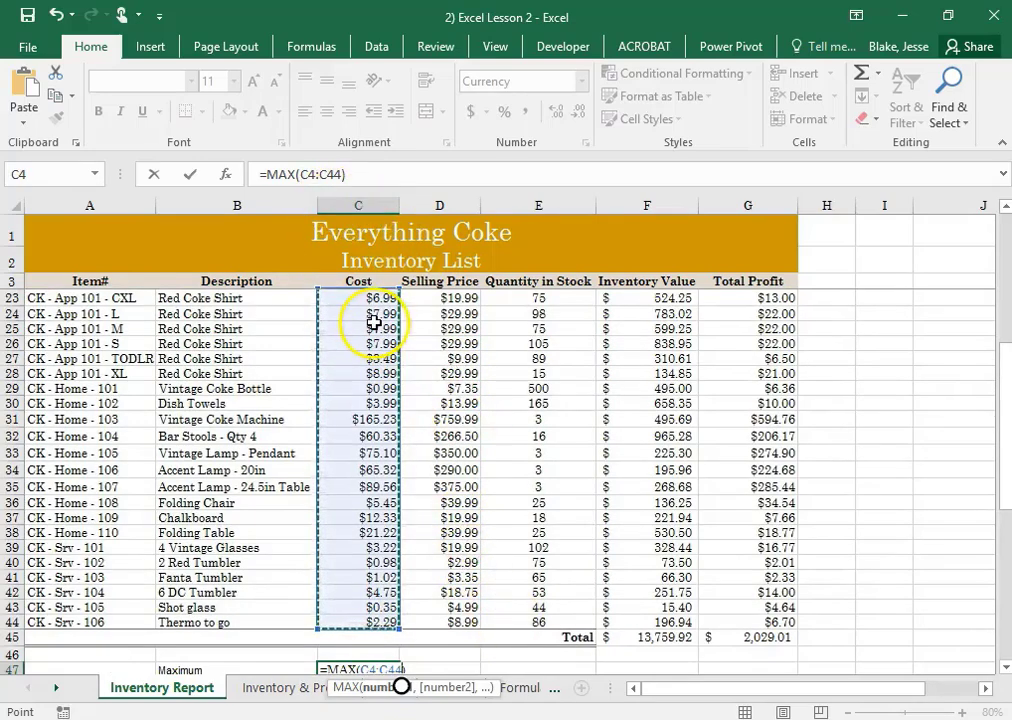
{"action": "key", "text": "Return"}
{"action": "left_click", "coordinate": [362, 652]}
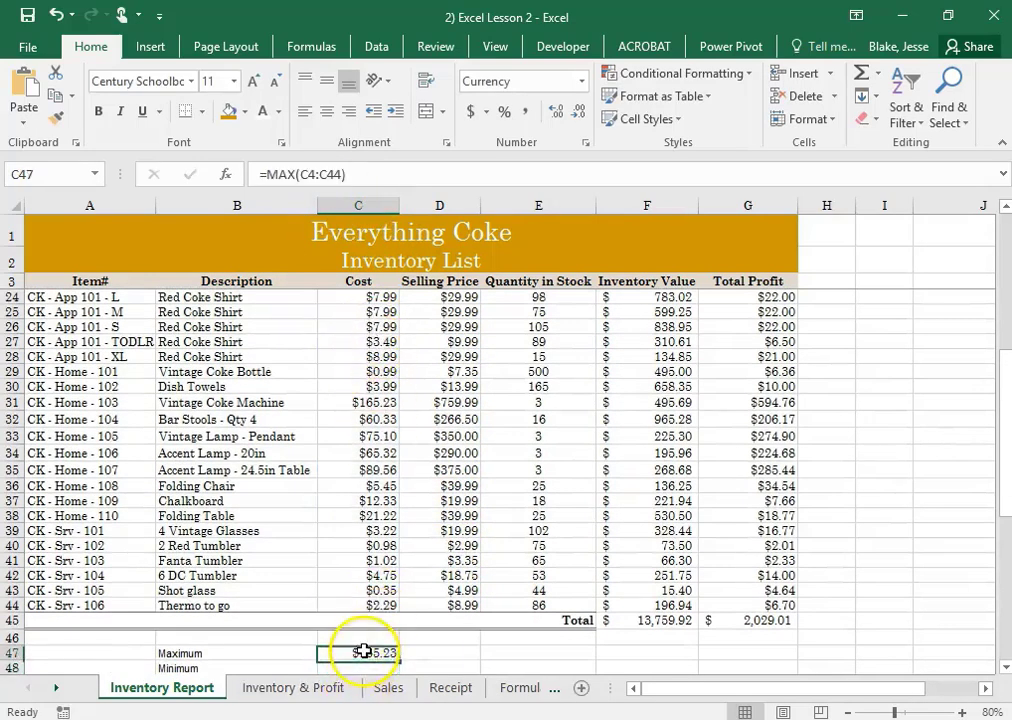
Insert a MIN function in cell C48 over the Cost values C4:C44
{"action": "scroll", "coordinate": [310, 490], "scroll_direction": "down", "scroll_amount": 2}
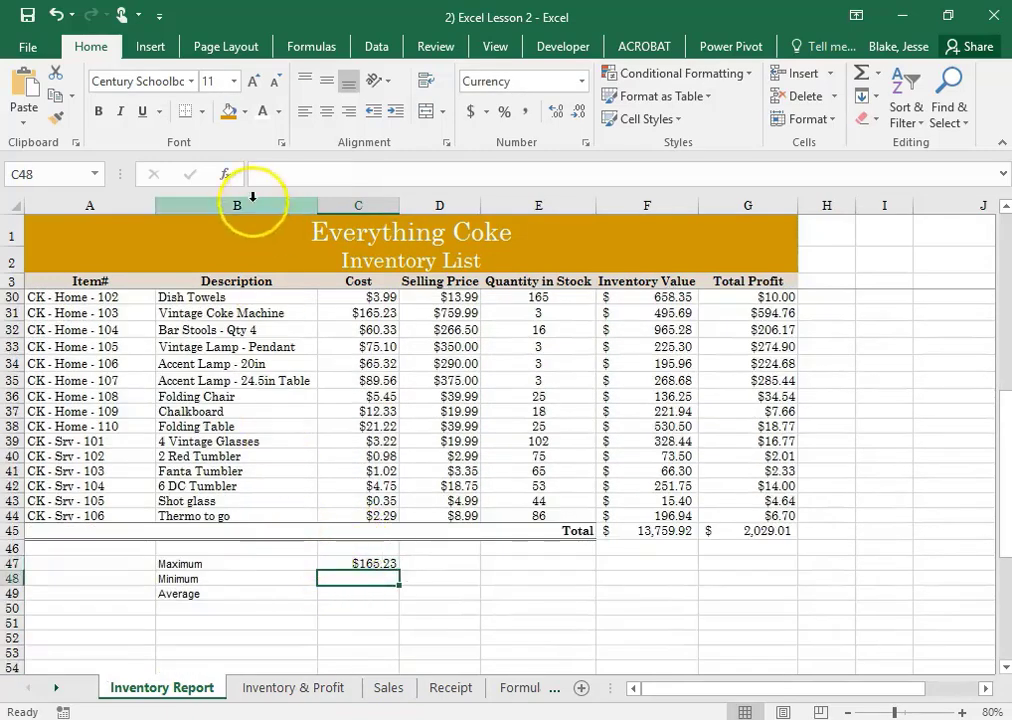
{"action": "left_click", "coordinate": [878, 80]}
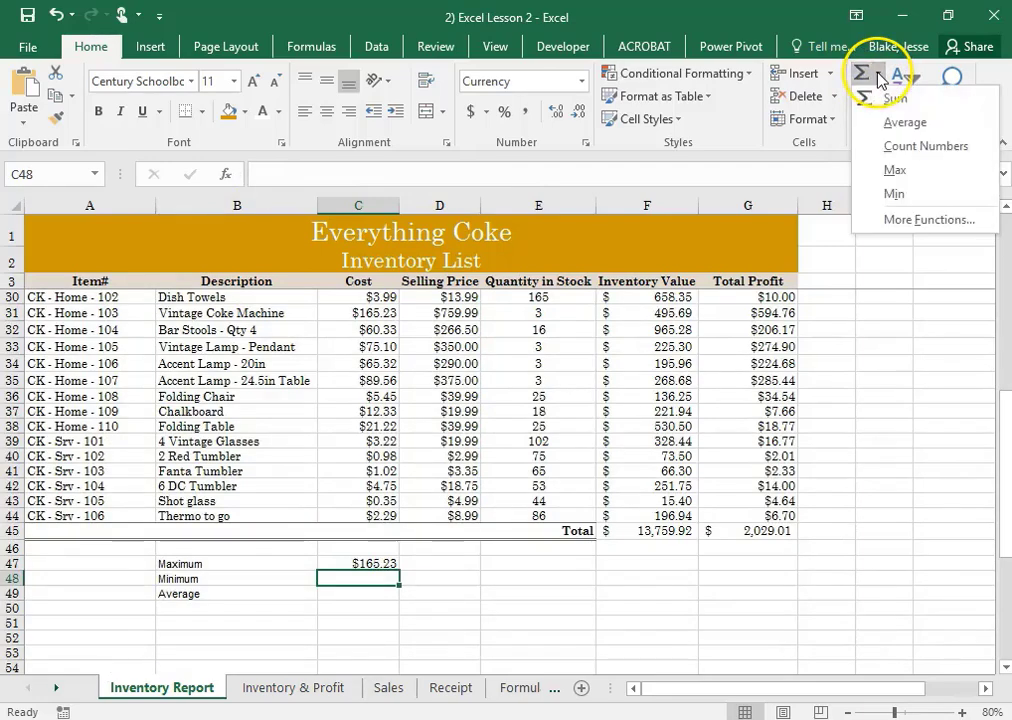
{"action": "left_click", "coordinate": [892, 192]}
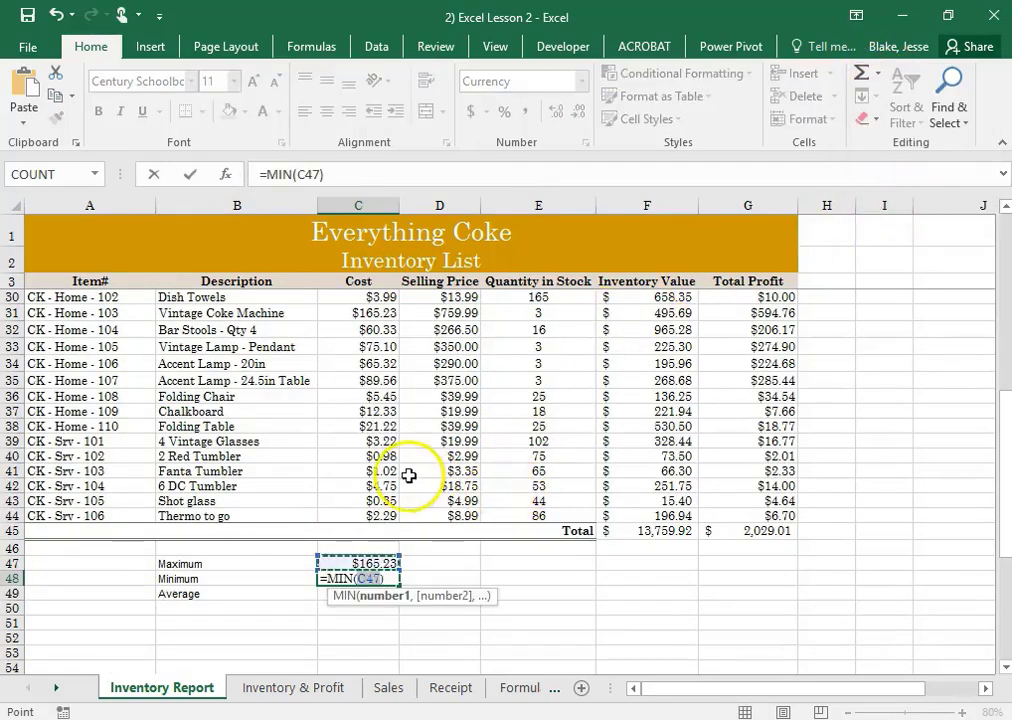
{"action": "left_click_drag", "start_coordinate": [366, 516], "coordinate": [355, 281]}
{"action": "key", "text": "Return"}
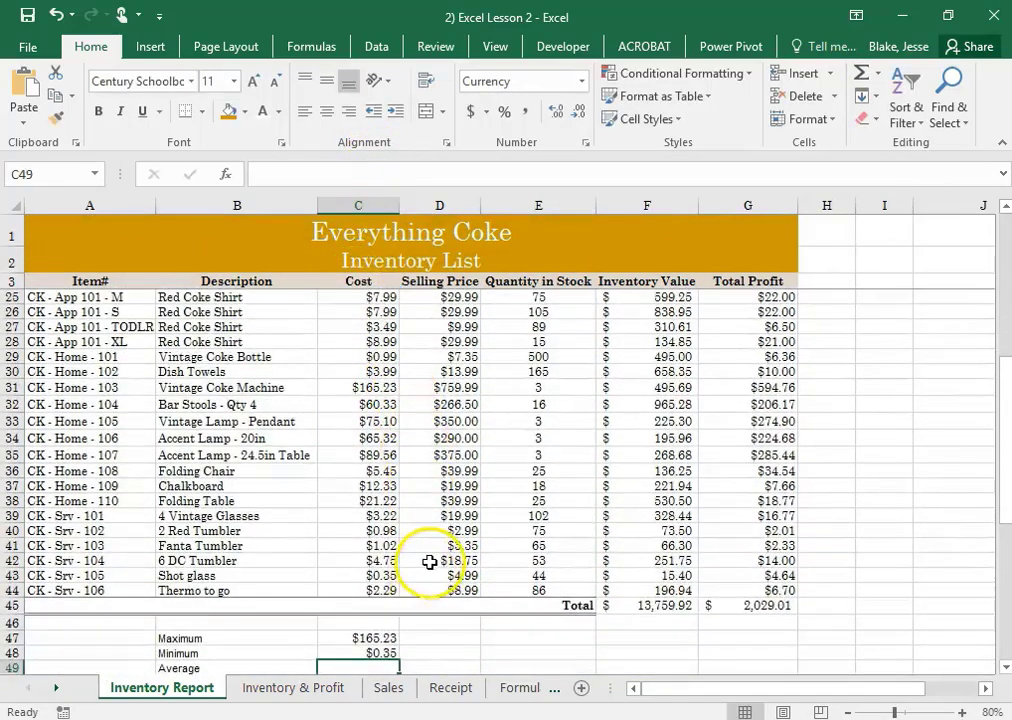
Insert an AVERAGE function in cell C49 over the Cost values C4:C44
{"action": "scroll", "coordinate": [429, 565], "scroll_direction": "down", "scroll_amount": 2}
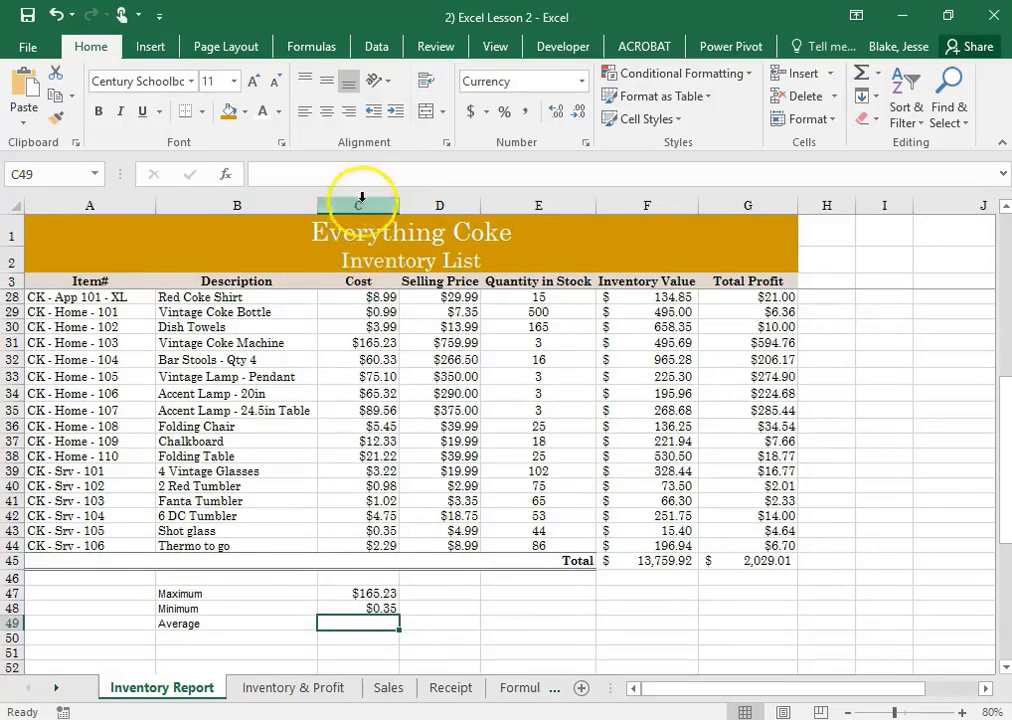
{"action": "left_click", "coordinate": [877, 74]}
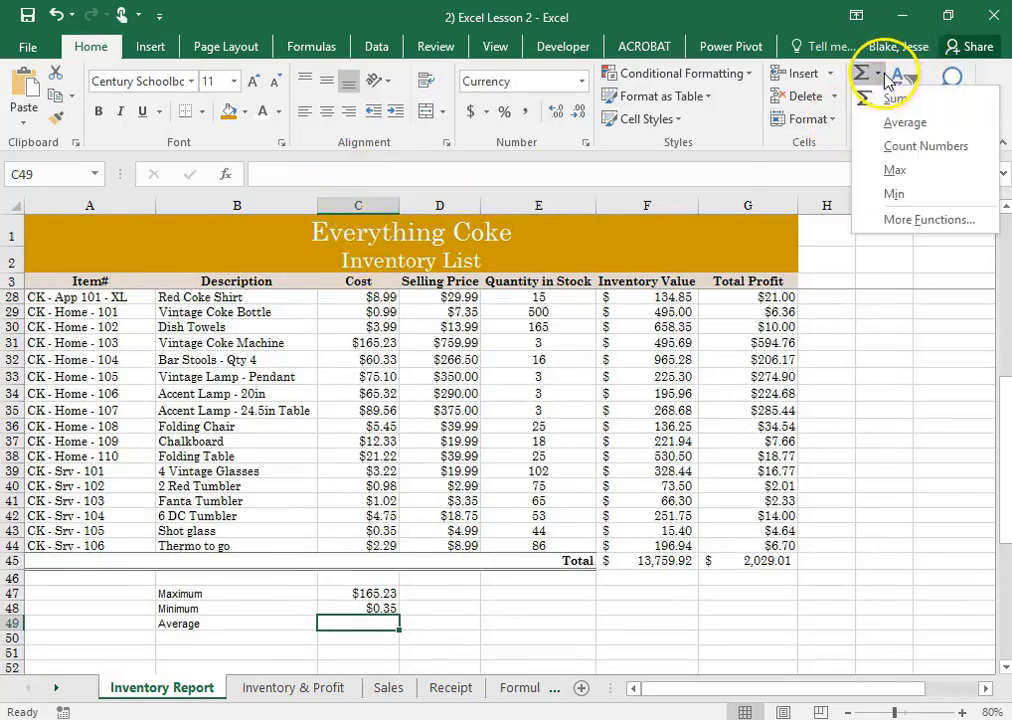
{"action": "left_click", "coordinate": [906, 123]}
{"action": "left_click_drag", "start_coordinate": [368, 542], "coordinate": [377, 296]}
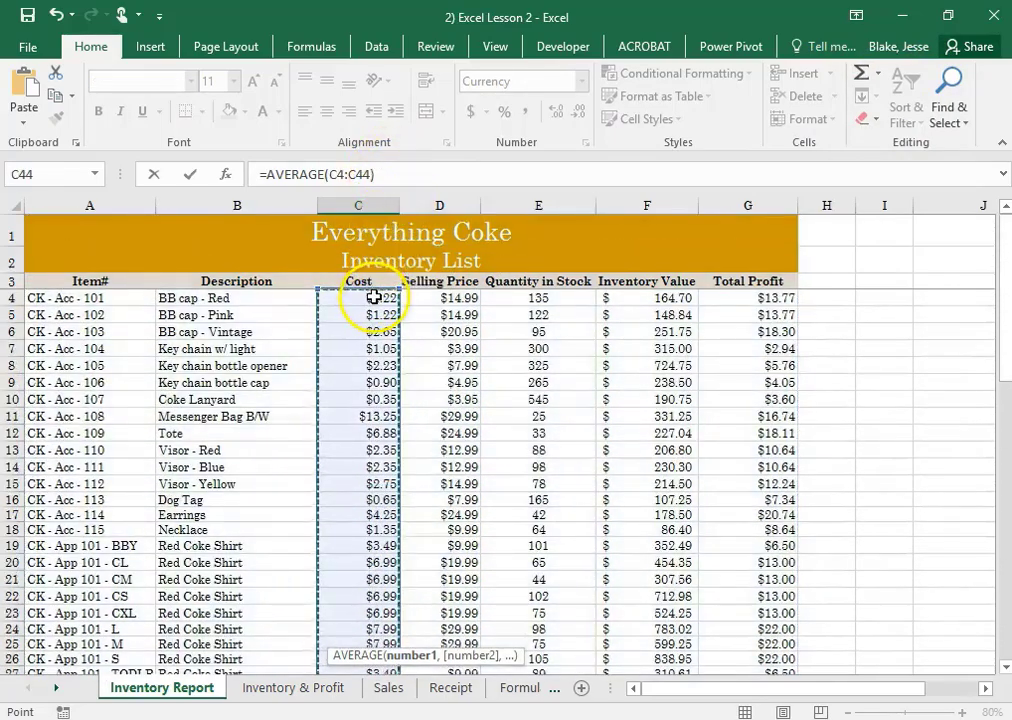
{"action": "key", "text": "Return"}
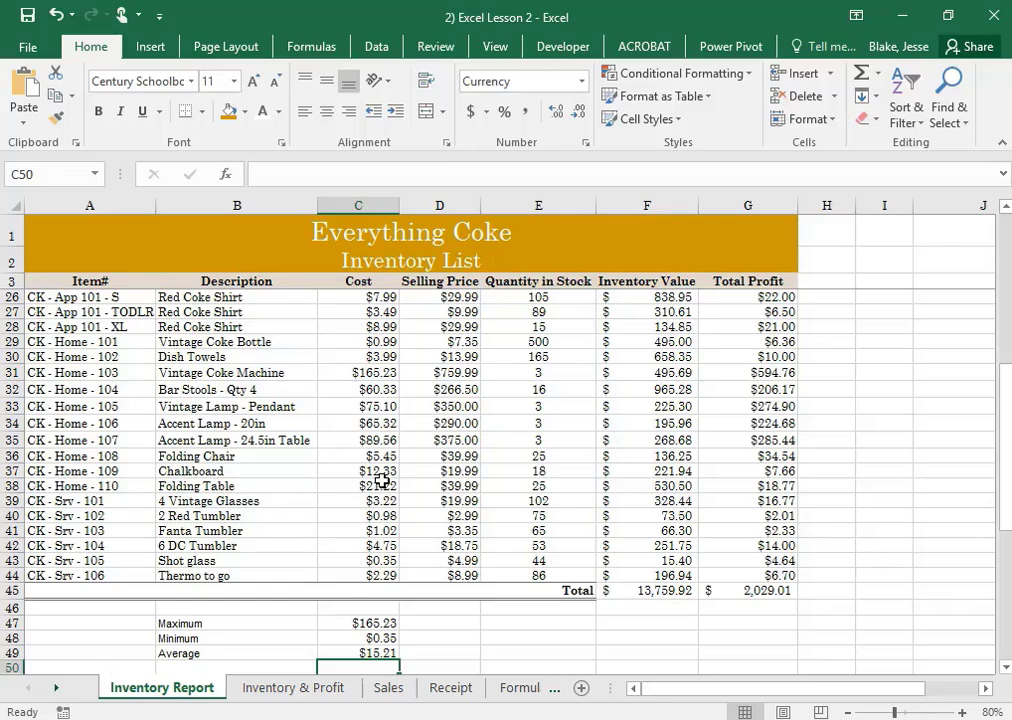
{"action": "left_click", "coordinate": [592, 331]}
{"action": "key", "text": "alt+w"}
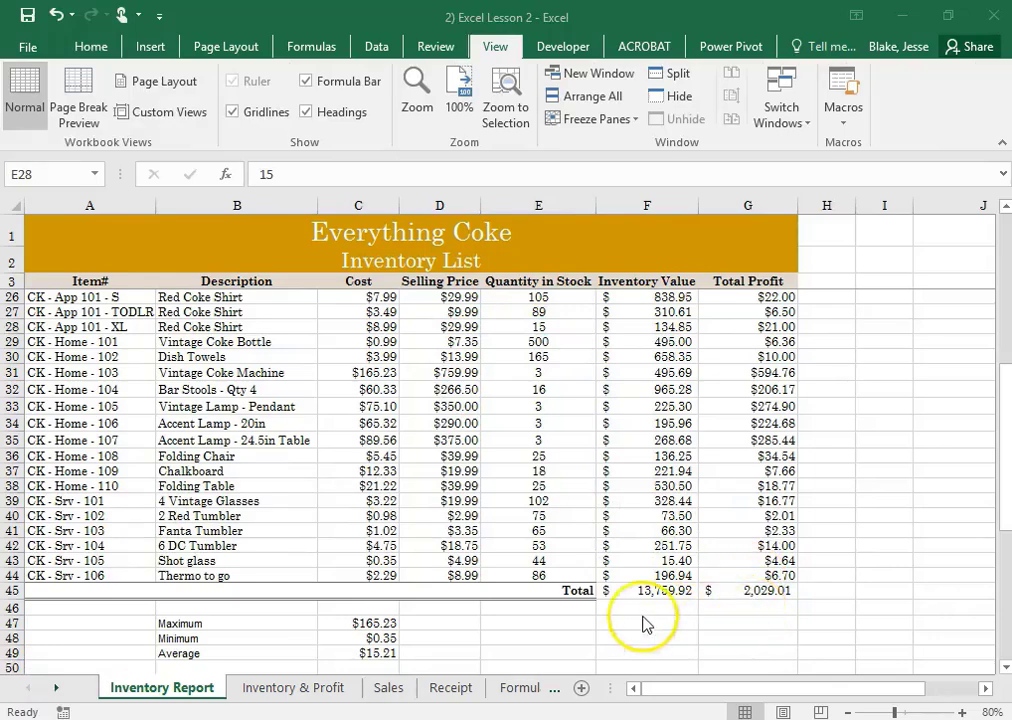
{"action": "left_click", "coordinate": [537, 621]}
{"action": "left_click_drag", "start_coordinate": [370, 622], "coordinate": [372, 648]}
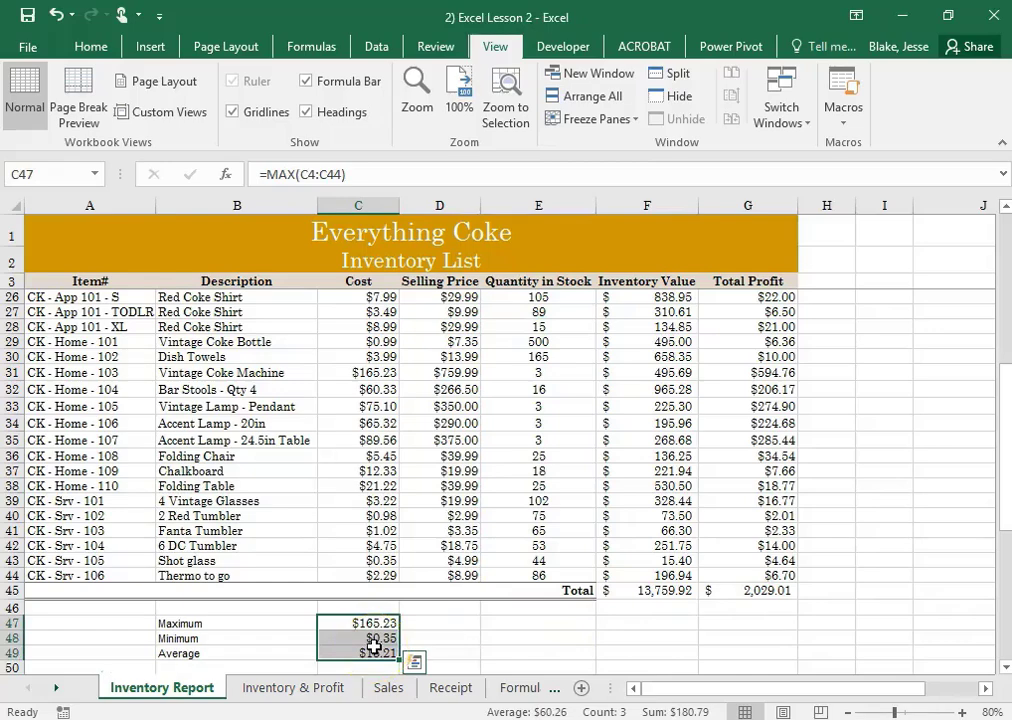
{"action": "left_click", "coordinate": [450, 622]}
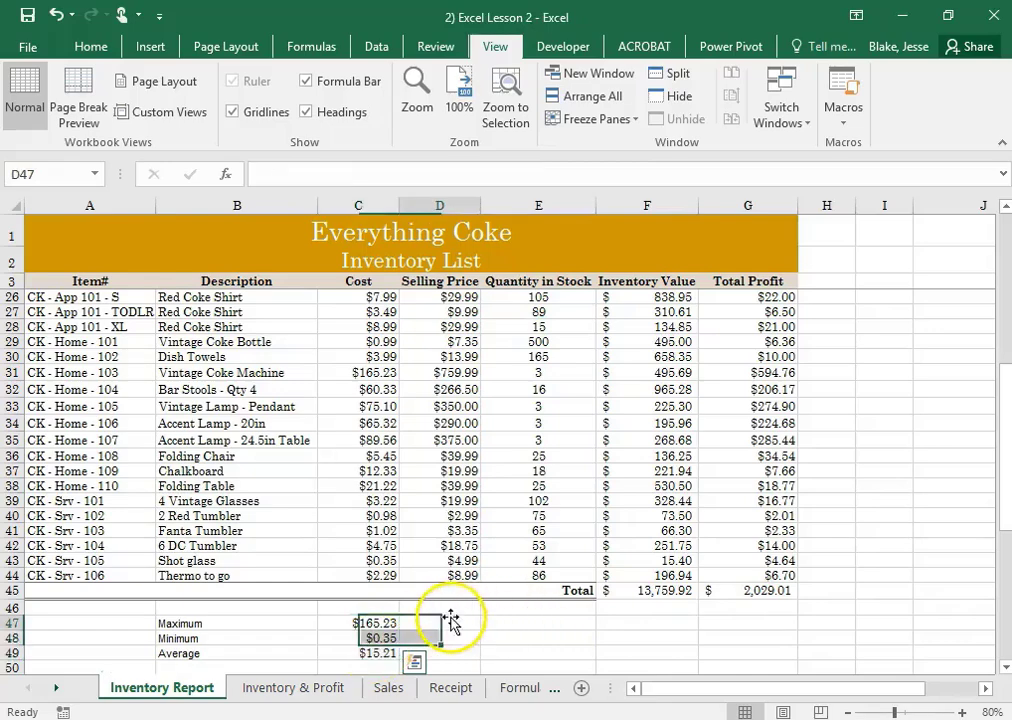
{"action": "left_click", "coordinate": [390, 622]}
{"action": "left_click", "coordinate": [418, 622]}
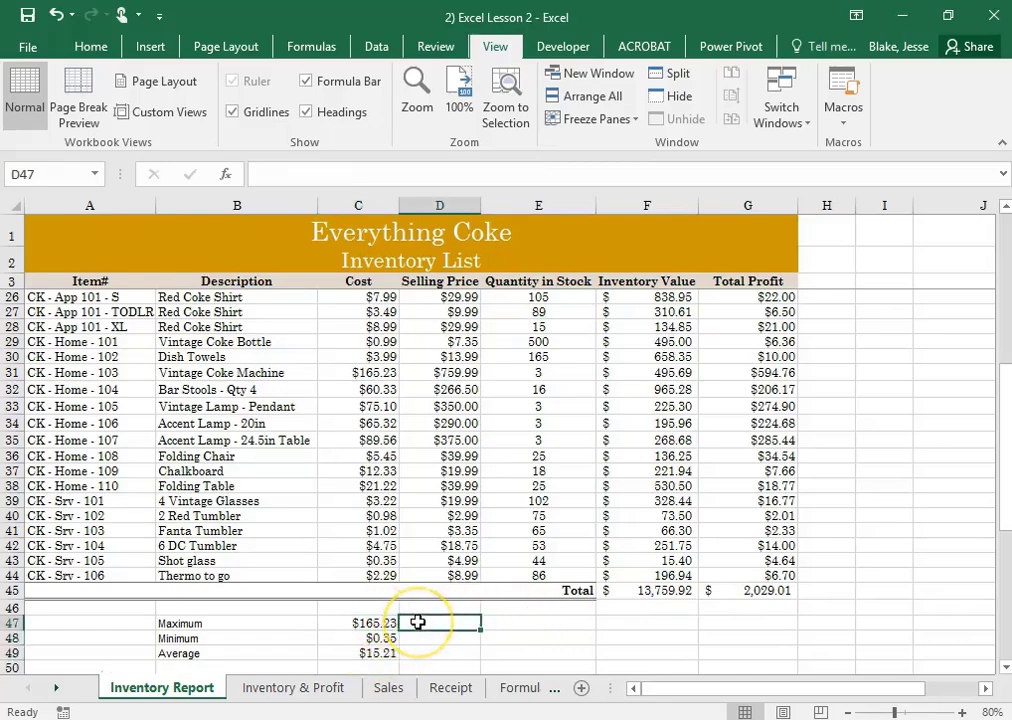
{"action": "left_click", "coordinate": [89, 46]}
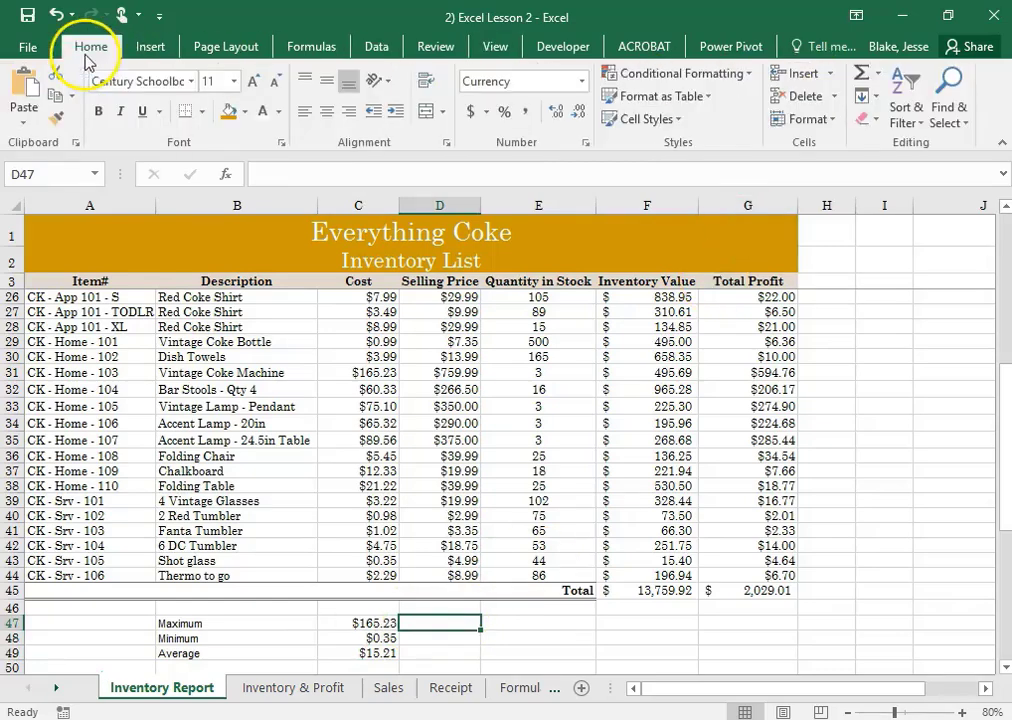
{"action": "left_click", "coordinate": [878, 74]}
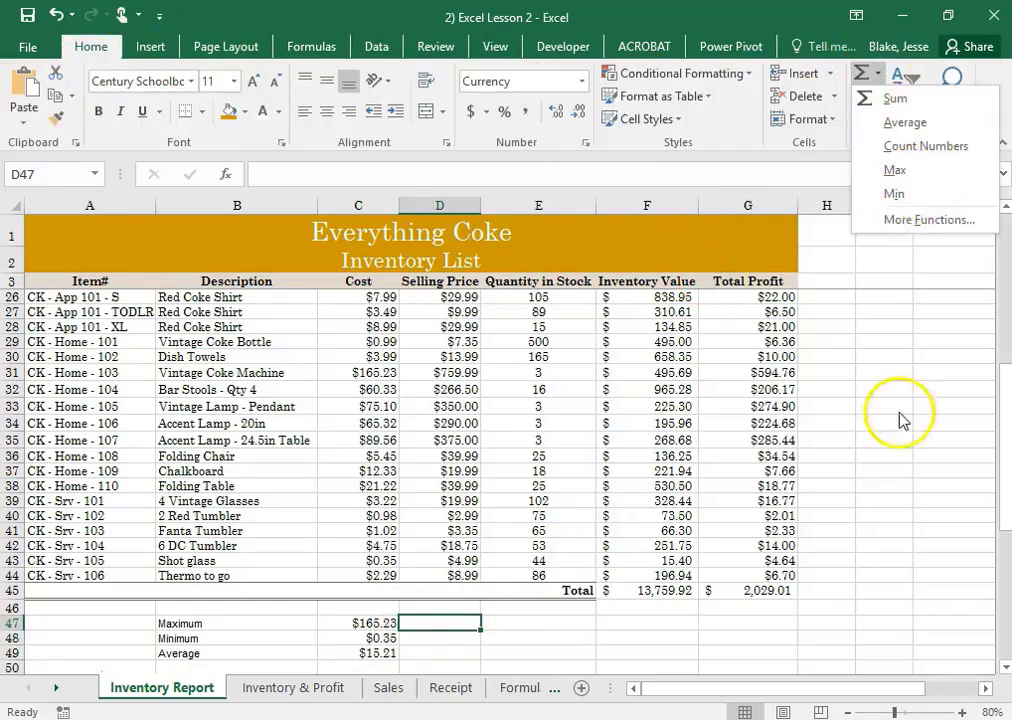
{"action": "left_click", "coordinate": [598, 642]}
Fill the maximum, minimum and average formulas in C47:C49 across to the Selling Price column, D47:D49
{"action": "scroll", "coordinate": [583, 639], "scroll_direction": "down", "scroll_amount": 2}
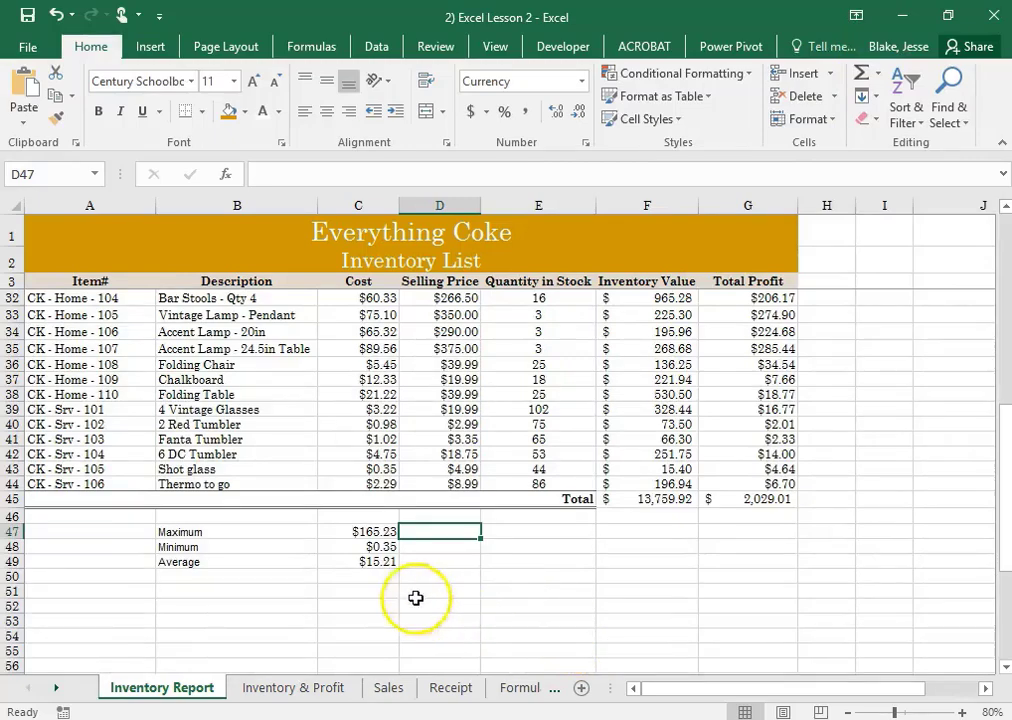
{"action": "left_click", "coordinate": [380, 532]}
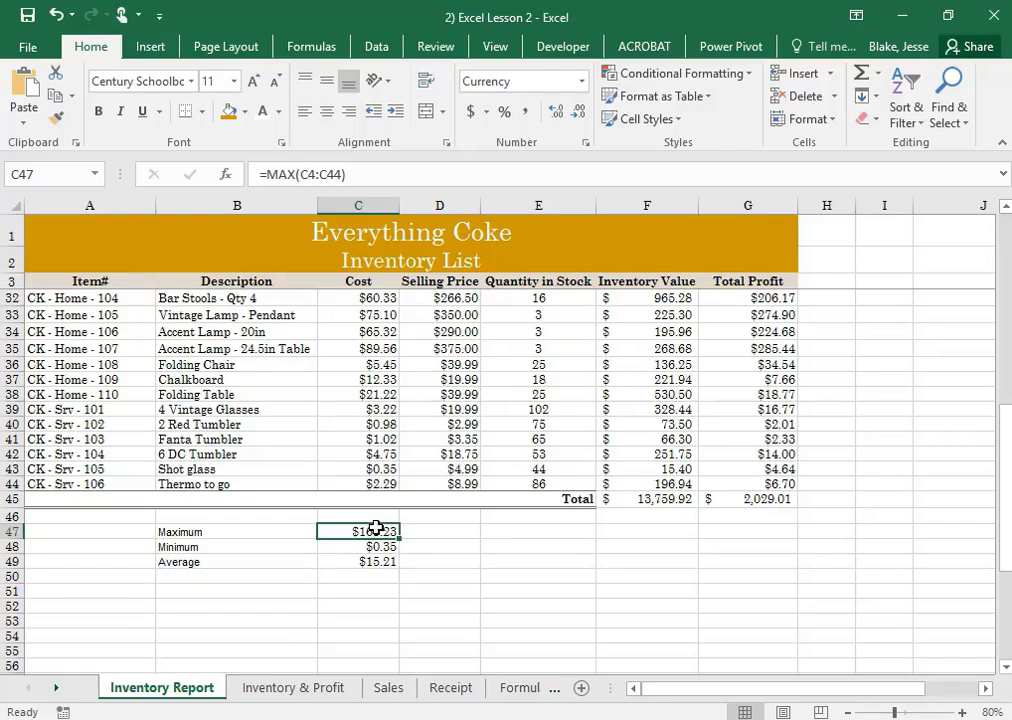
{"action": "left_click_drag", "start_coordinate": [375, 532], "coordinate": [375, 560]}
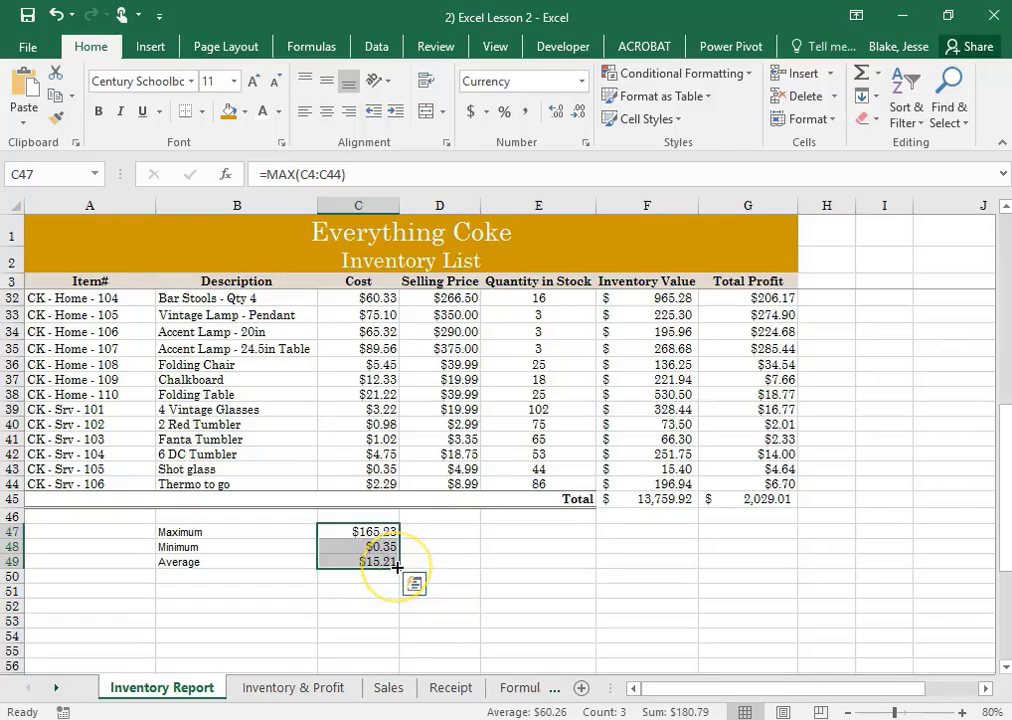
{"action": "left_click_drag", "start_coordinate": [397, 567], "coordinate": [452, 568]}
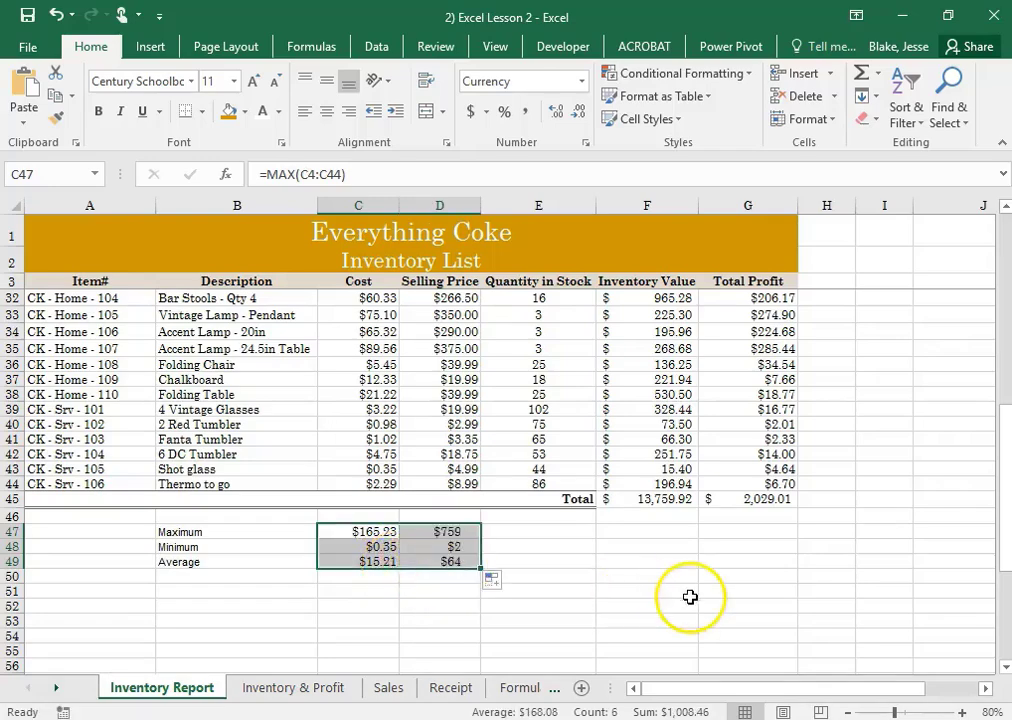
Check the copied formulas in D47:D49 against those in C47:C49, and save the workbook
{"action": "left_click", "coordinate": [578, 607]}
{"action": "left_click", "coordinate": [456, 531]}
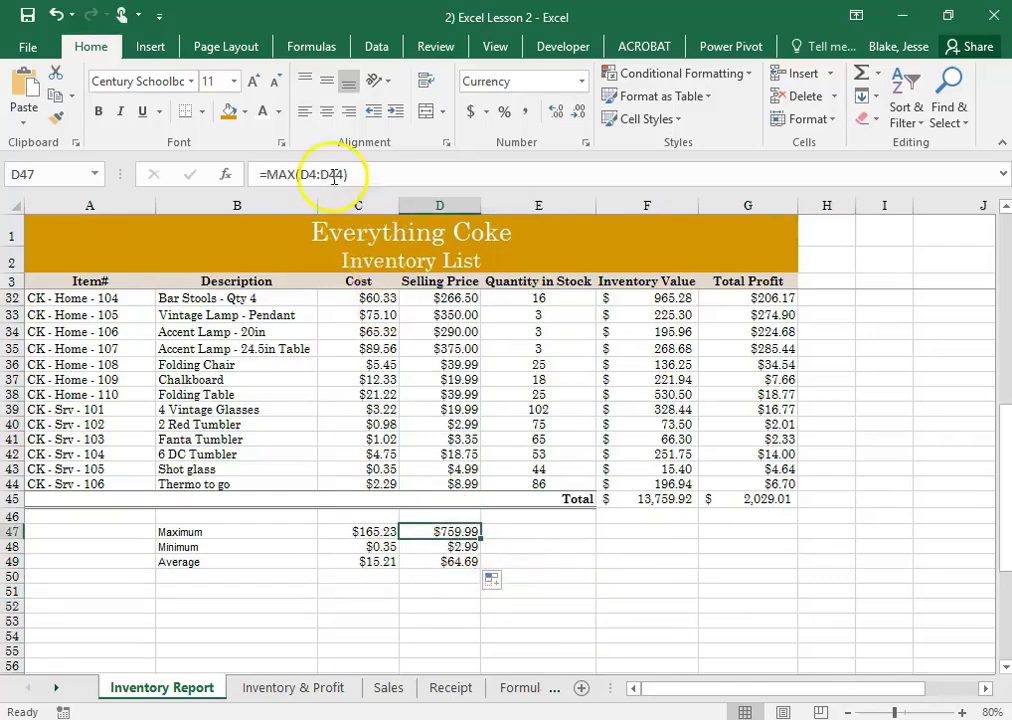
{"action": "left_click", "coordinate": [435, 546]}
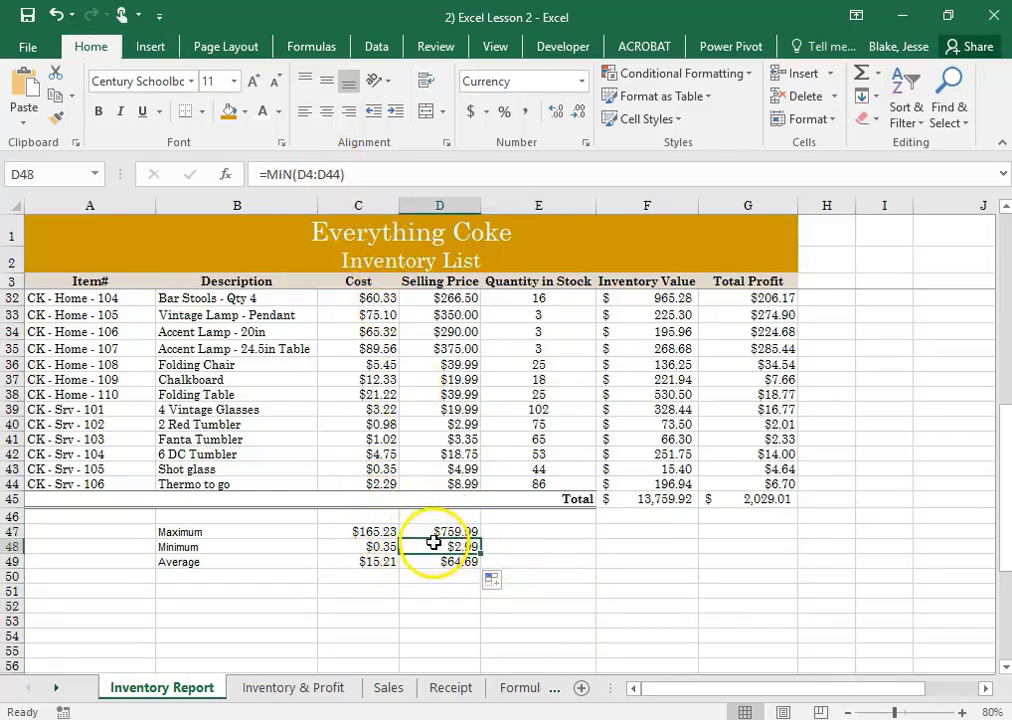
{"action": "left_click", "coordinate": [440, 559]}
{"action": "left_click", "coordinate": [374, 561]}
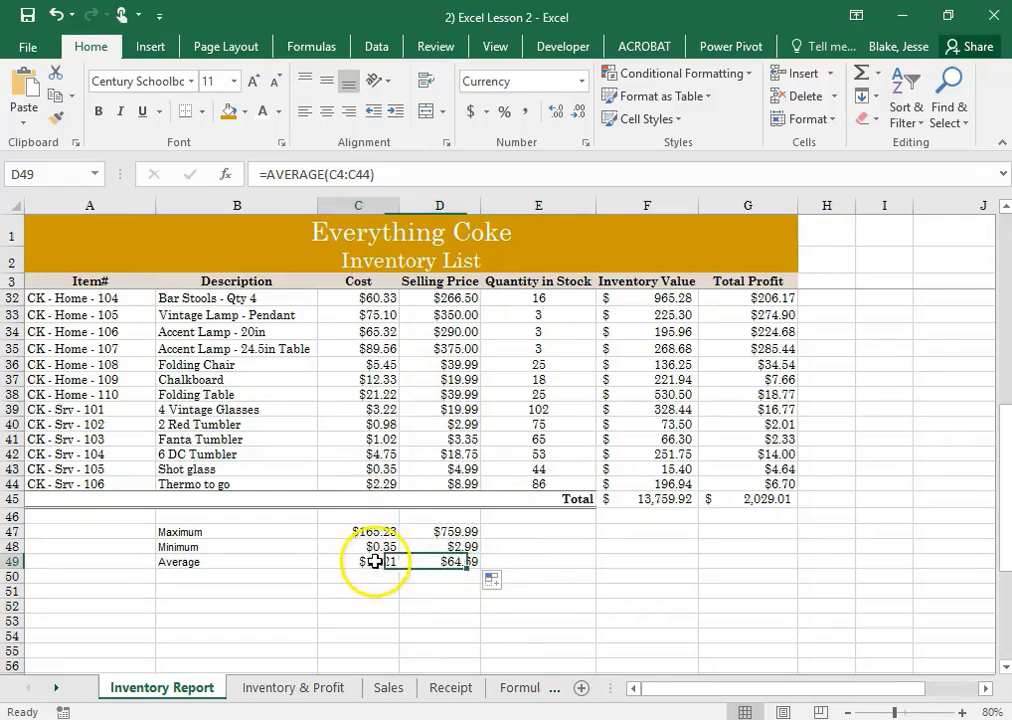
{"action": "left_click", "coordinate": [380, 547]}
{"action": "left_click_drag", "start_coordinate": [382, 530], "coordinate": [381, 558]}
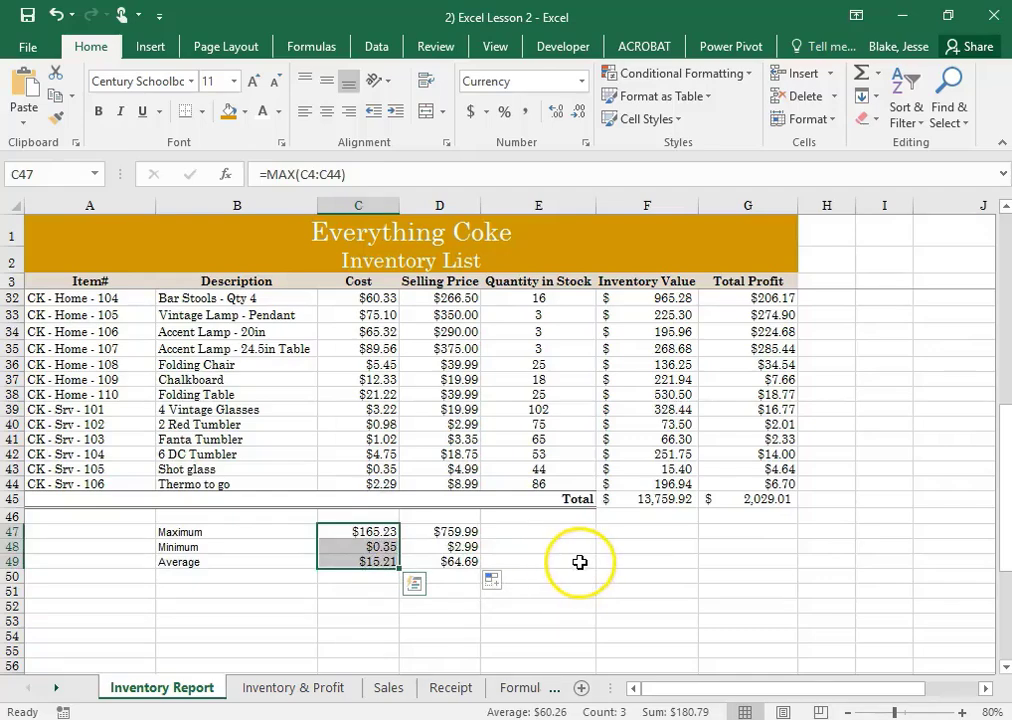
{"action": "left_click", "coordinate": [28, 16]}
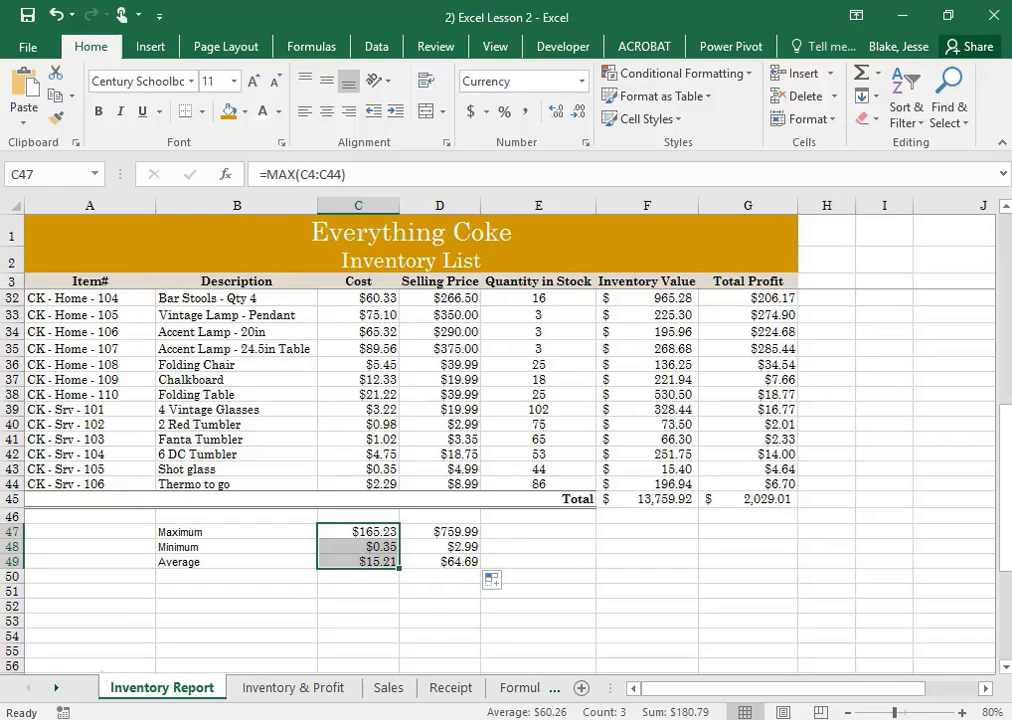
Undo the last fill and fill the maximum, minimum and average formulas in C47:C49 across to the Total Profit column, D47:G49
{"action": "left_click", "coordinate": [460, 534]}
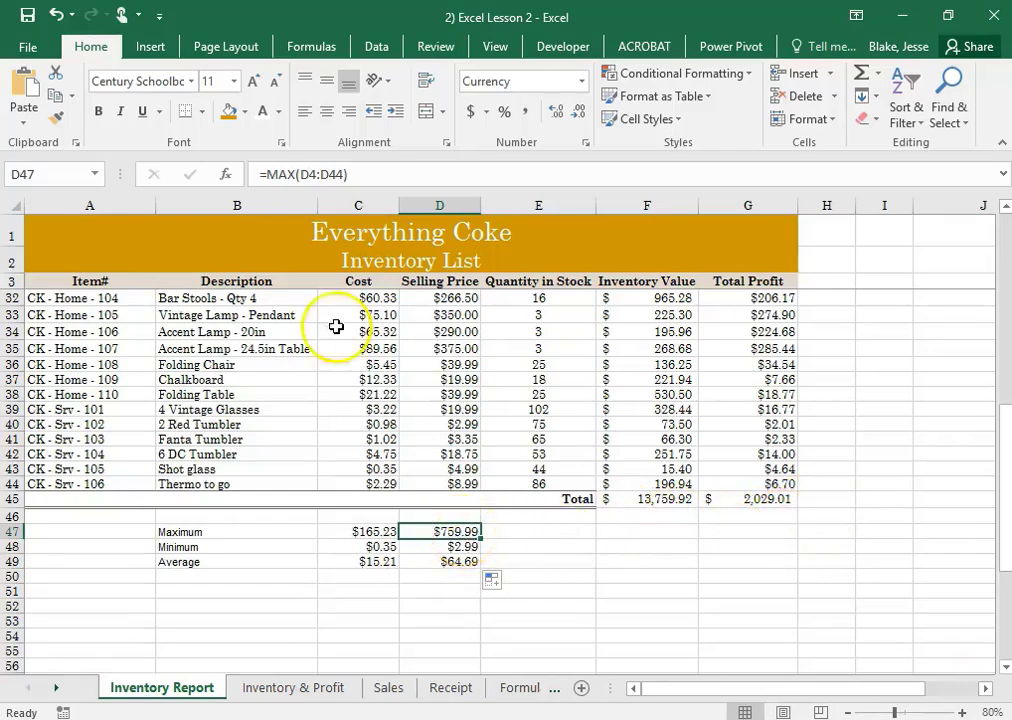
{"action": "left_click", "coordinate": [55, 14]}
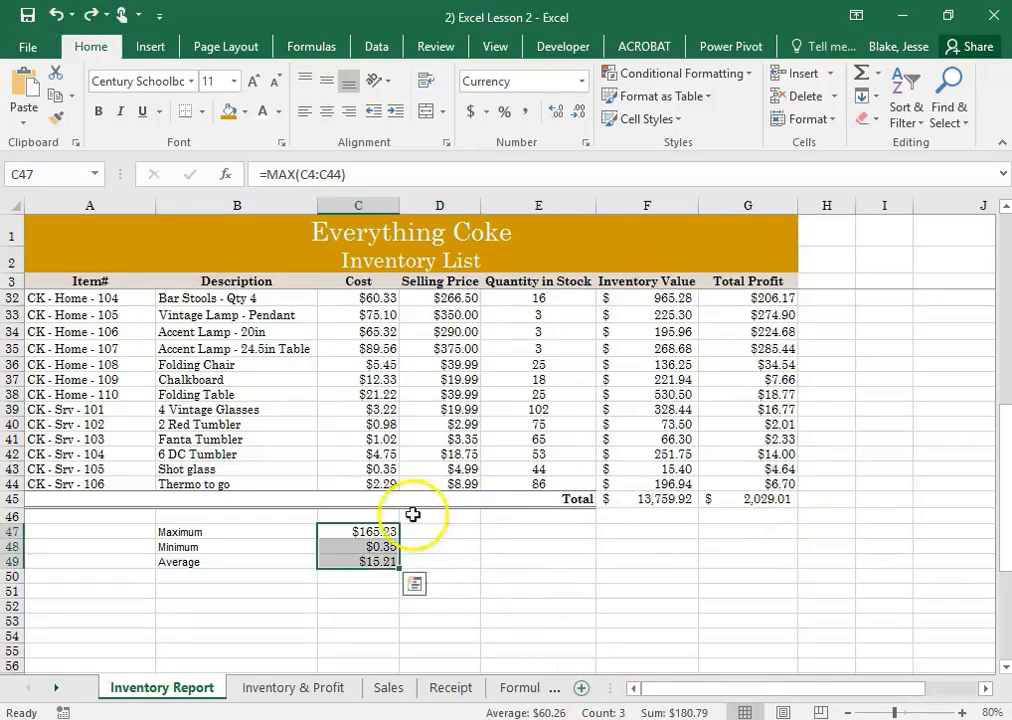
{"action": "left_click", "coordinate": [491, 564]}
{"action": "left_click_drag", "start_coordinate": [385, 533], "coordinate": [778, 566]}
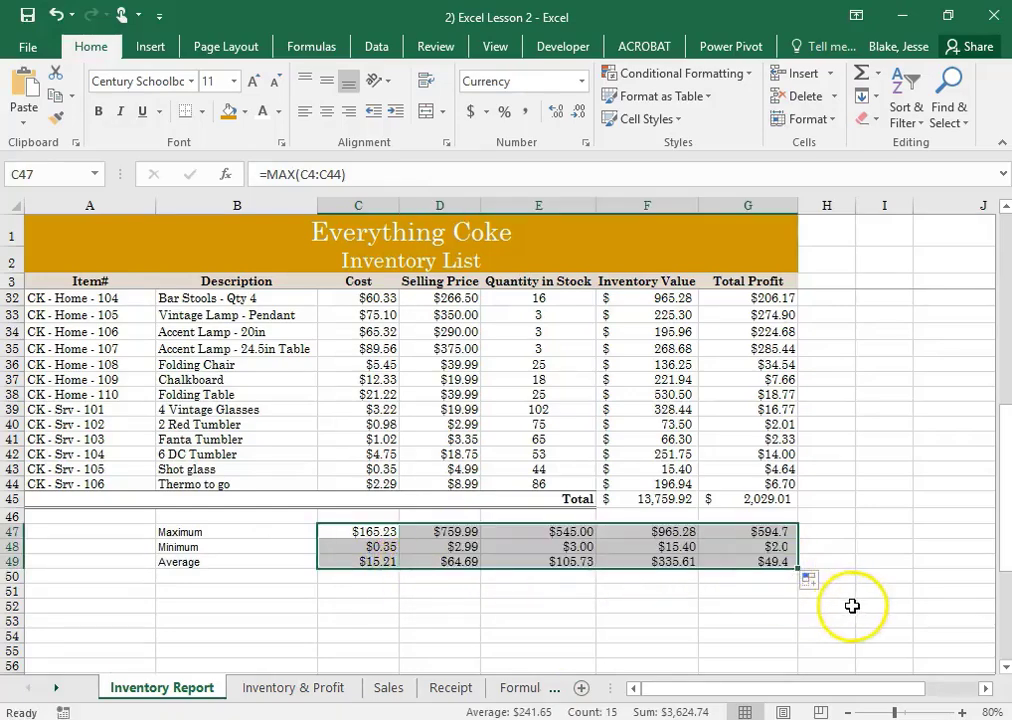
{"action": "left_click", "coordinate": [892, 546]}
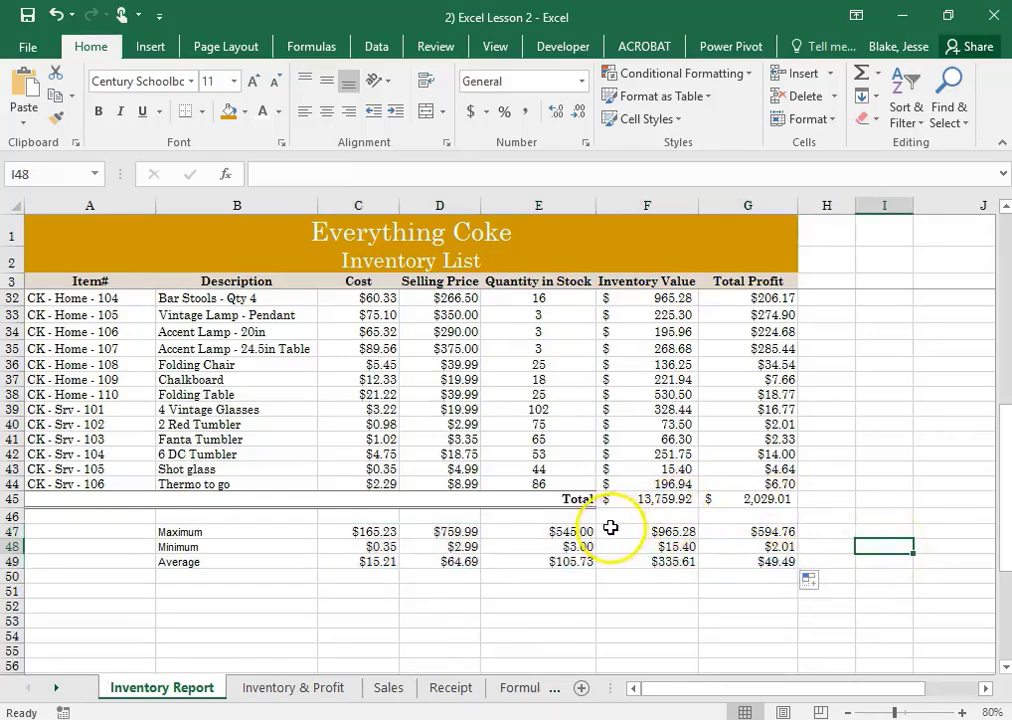
Try showing more and fewer decimal places on the Quantity in Stock statistics in E47:E49
{"action": "left_click_drag", "start_coordinate": [578, 532], "coordinate": [585, 560]}
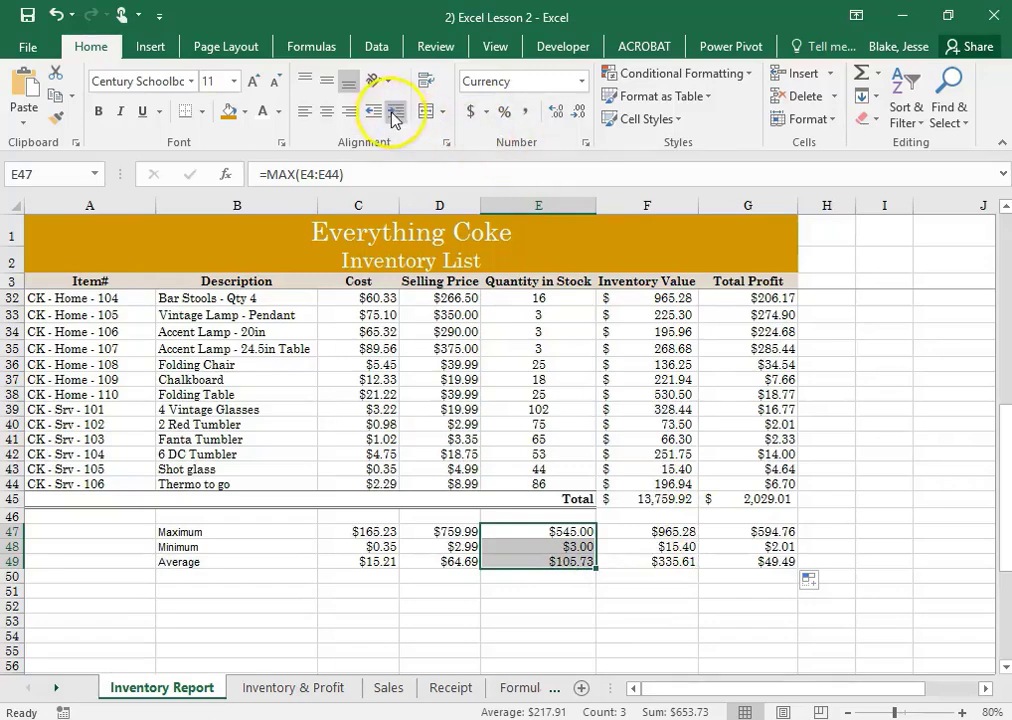
{"action": "left_click", "coordinate": [560, 113]}
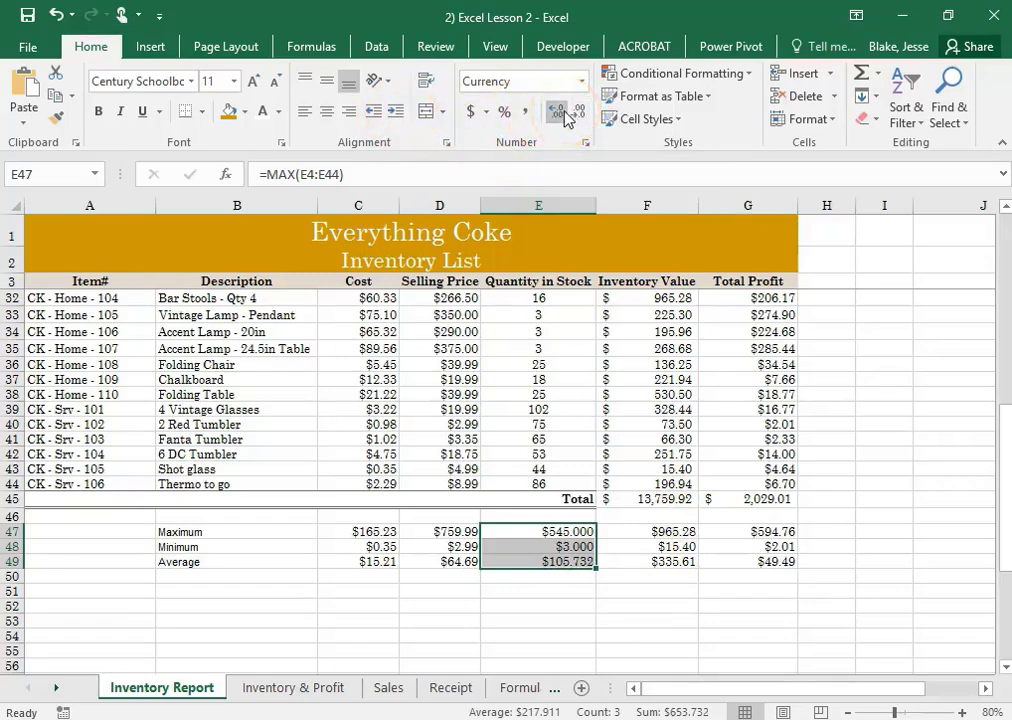
{"action": "left_click", "coordinate": [579, 116]}
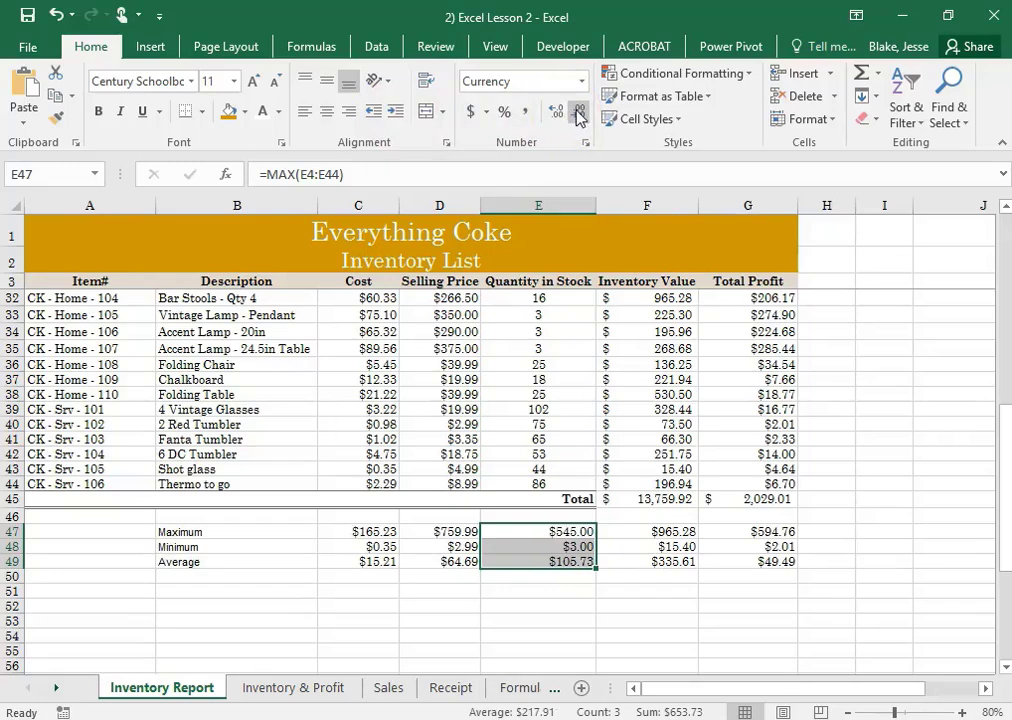
{"action": "left_click", "coordinate": [579, 116]}
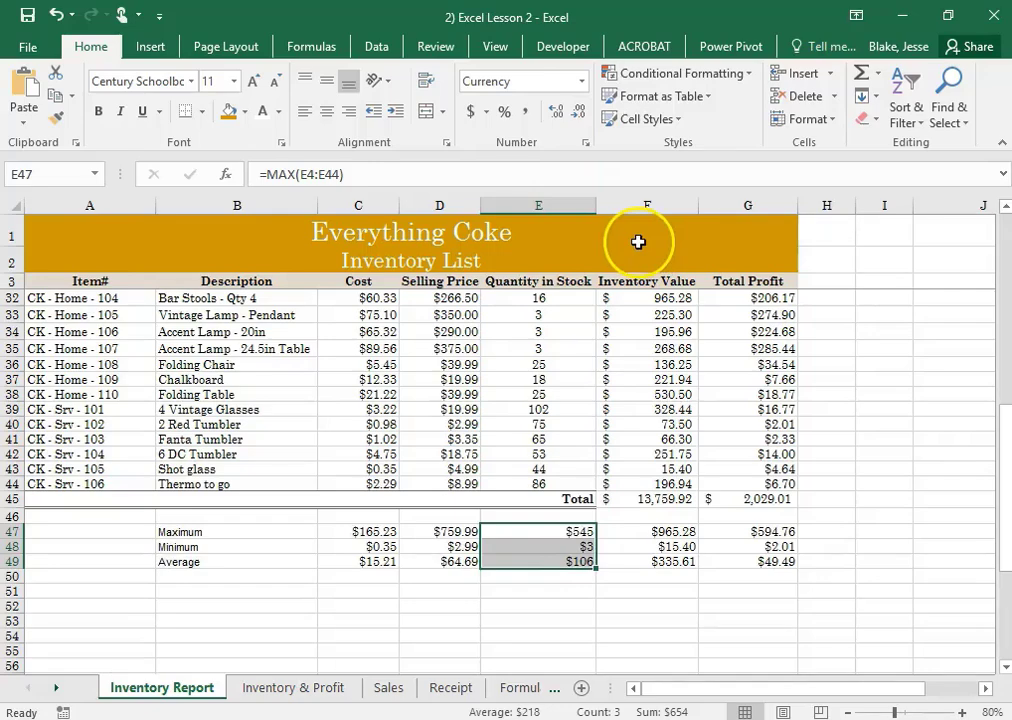
{"action": "left_click", "coordinate": [556, 111]}
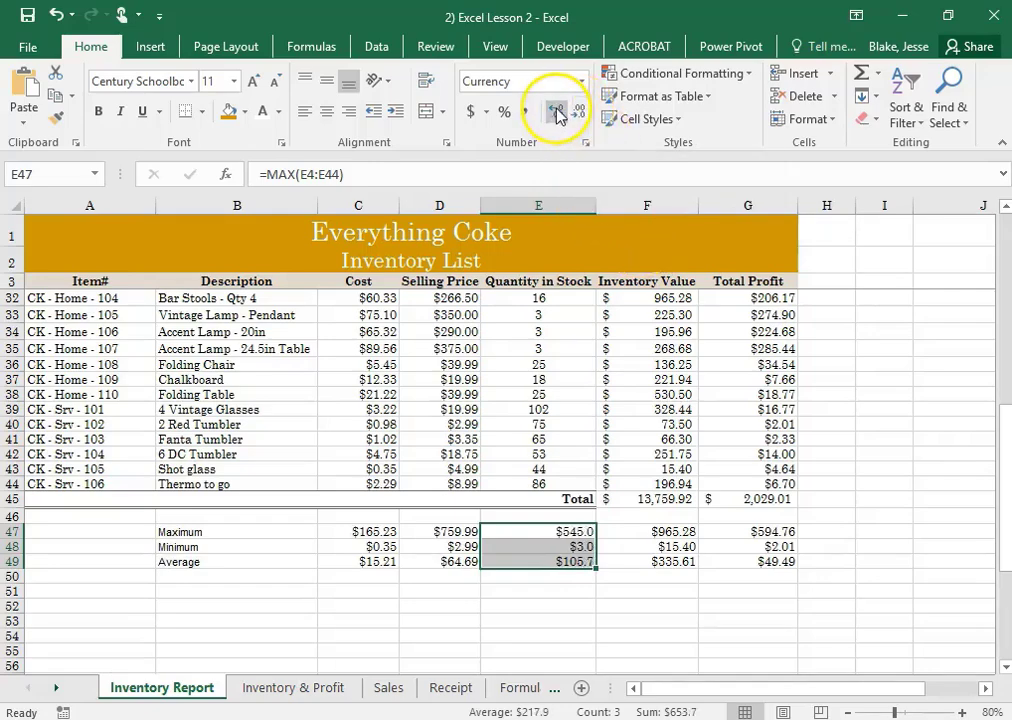
{"action": "left_click", "coordinate": [556, 111]}
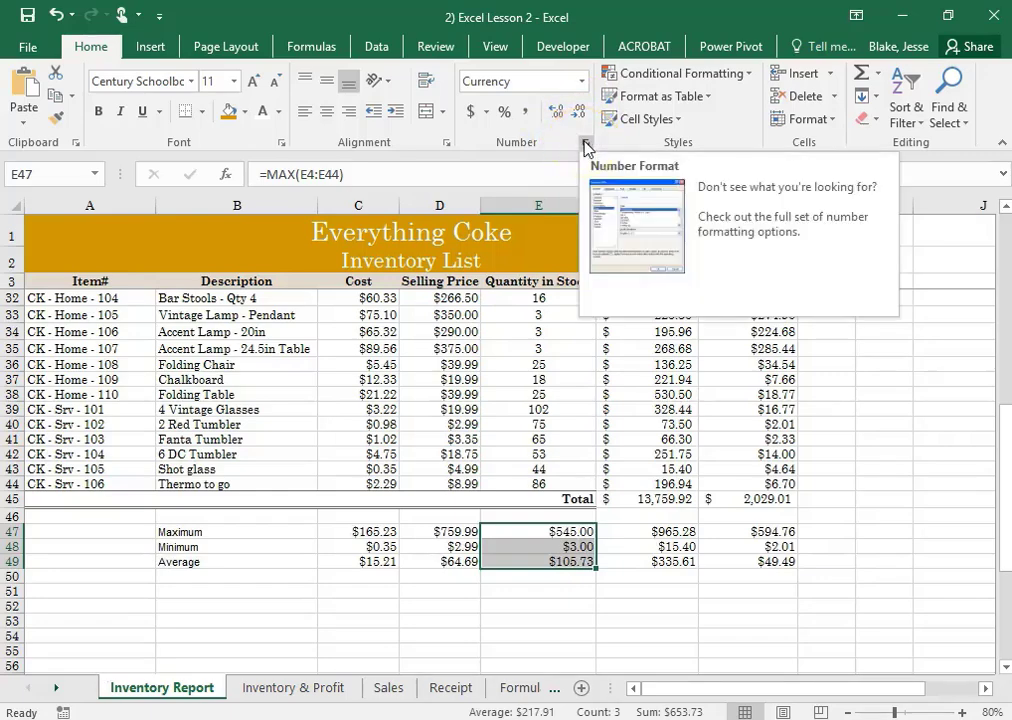
Set the Currency format of the Quantity in Stock statistics in E47:E49 to 0 decimal places
{"action": "left_click", "coordinate": [585, 144]}
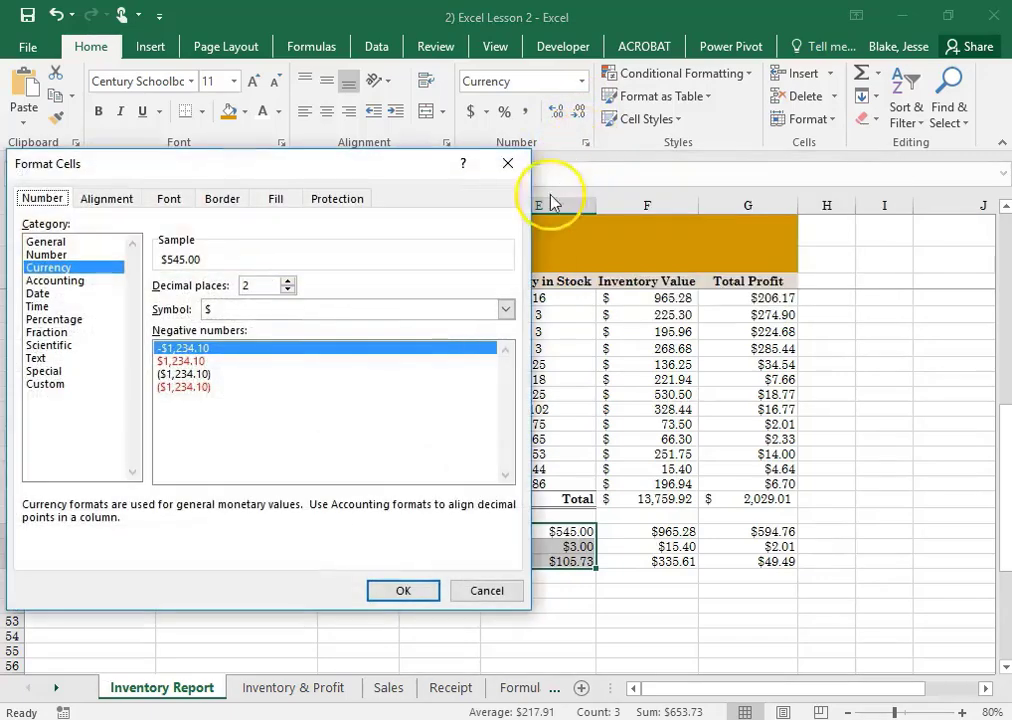
{"action": "left_click", "coordinate": [288, 291]}
{"action": "left_click", "coordinate": [395, 590]}
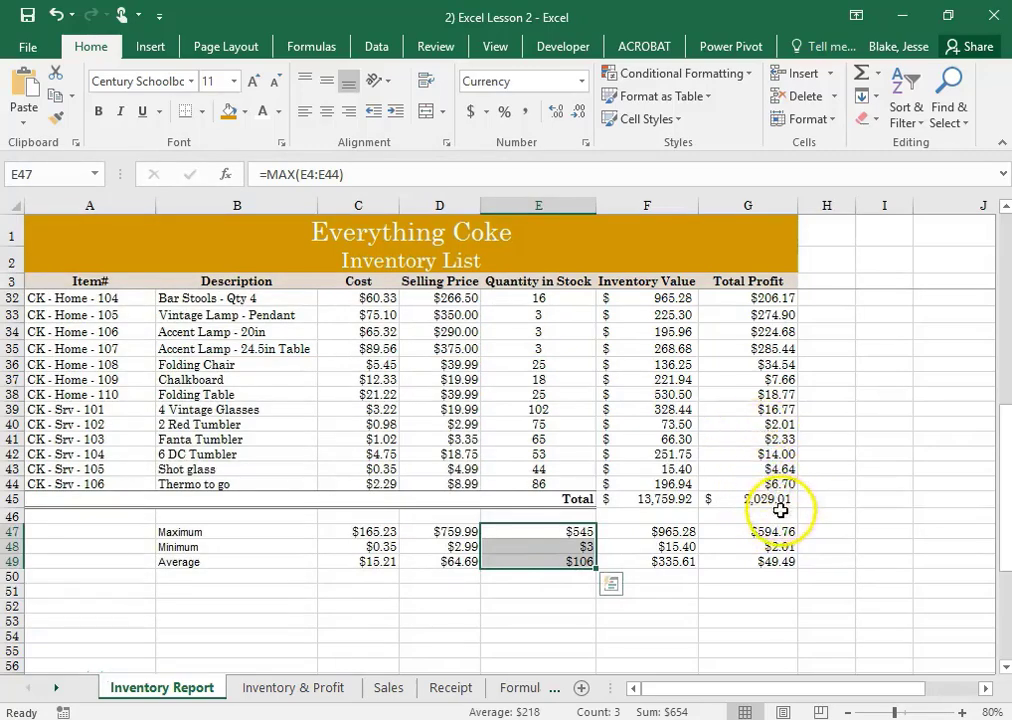
{"action": "left_click", "coordinate": [770, 558]}
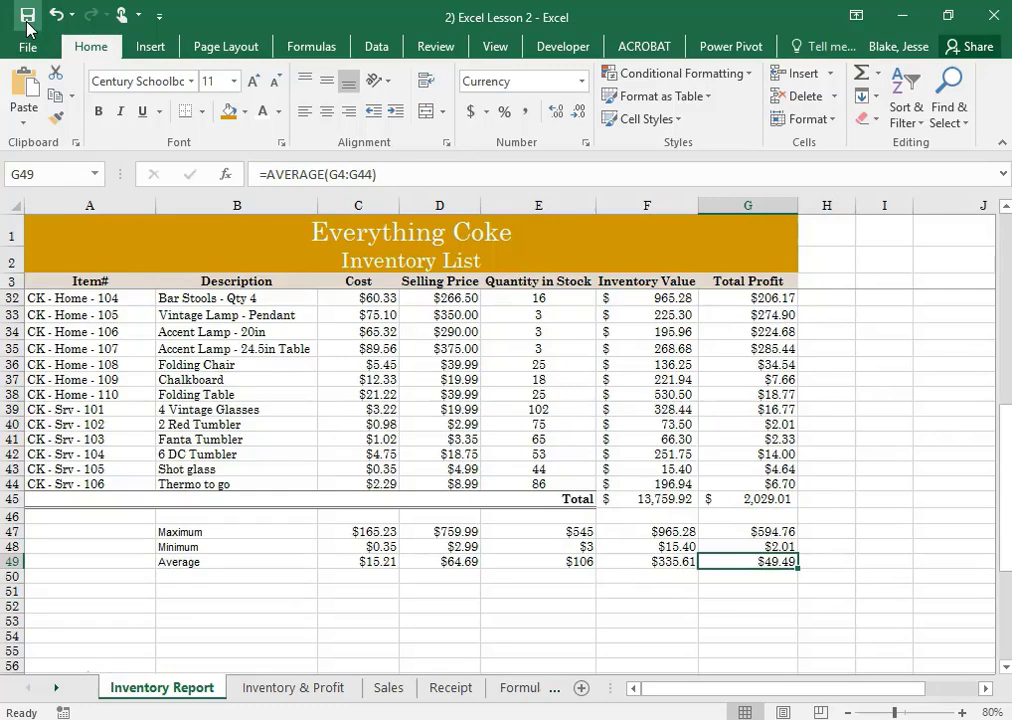
{"action": "left_click", "coordinate": [452, 377]}
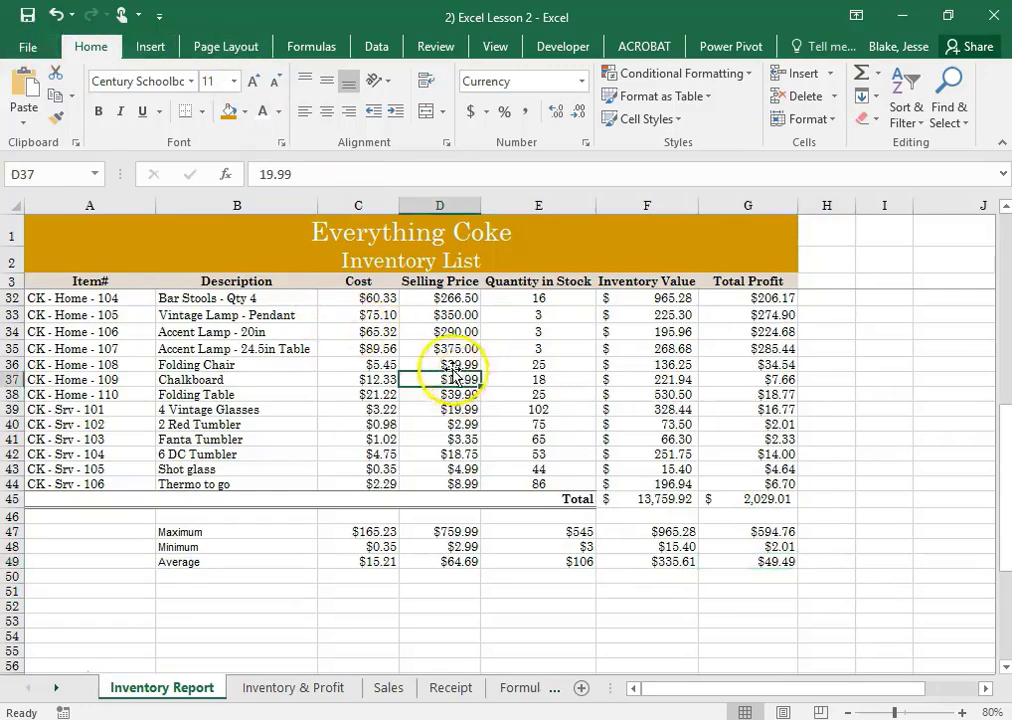
{"action": "scroll", "coordinate": [452, 377], "scroll_direction": "up", "scroll_amount": 9}
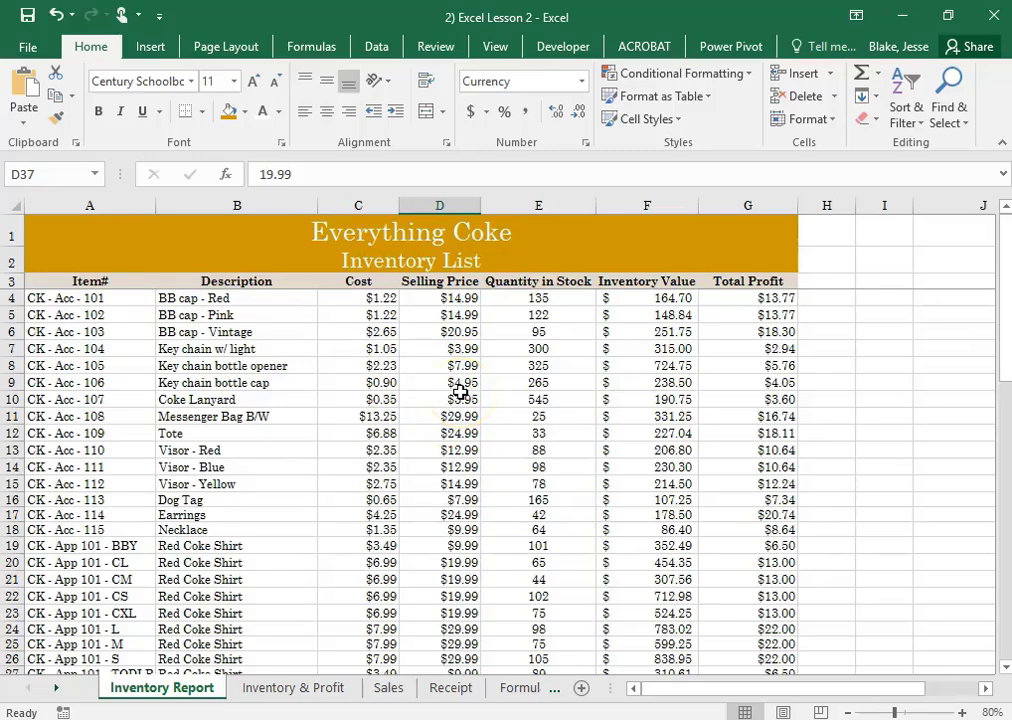
{"action": "left_click", "coordinate": [80, 283]}
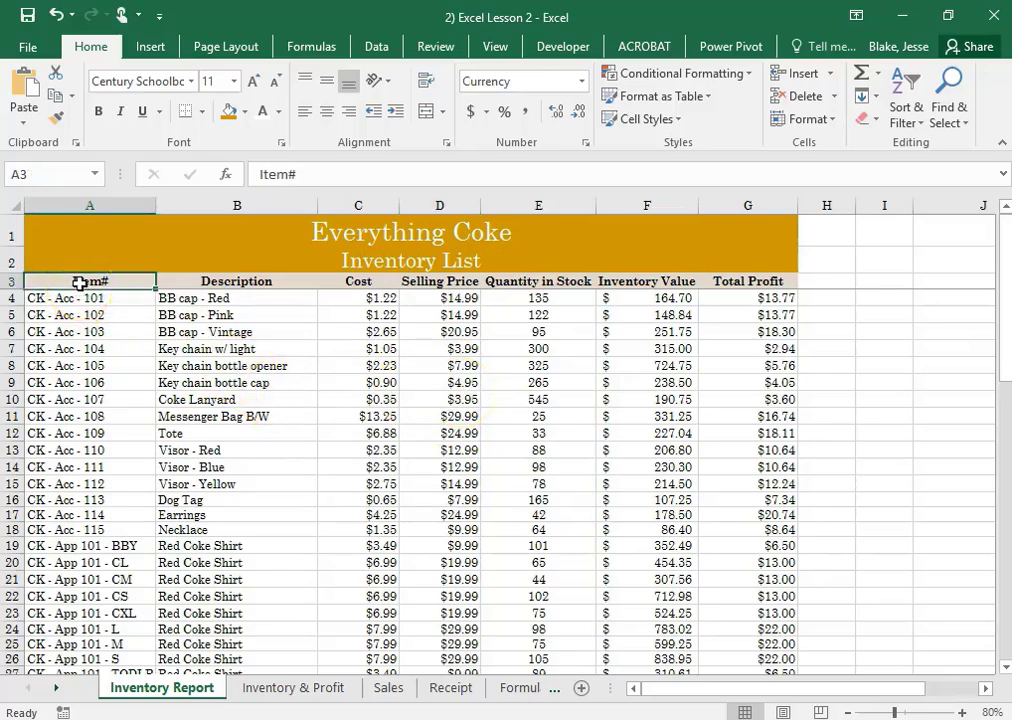
{"action": "left_click_drag", "start_coordinate": [80, 283], "coordinate": [745, 621]}
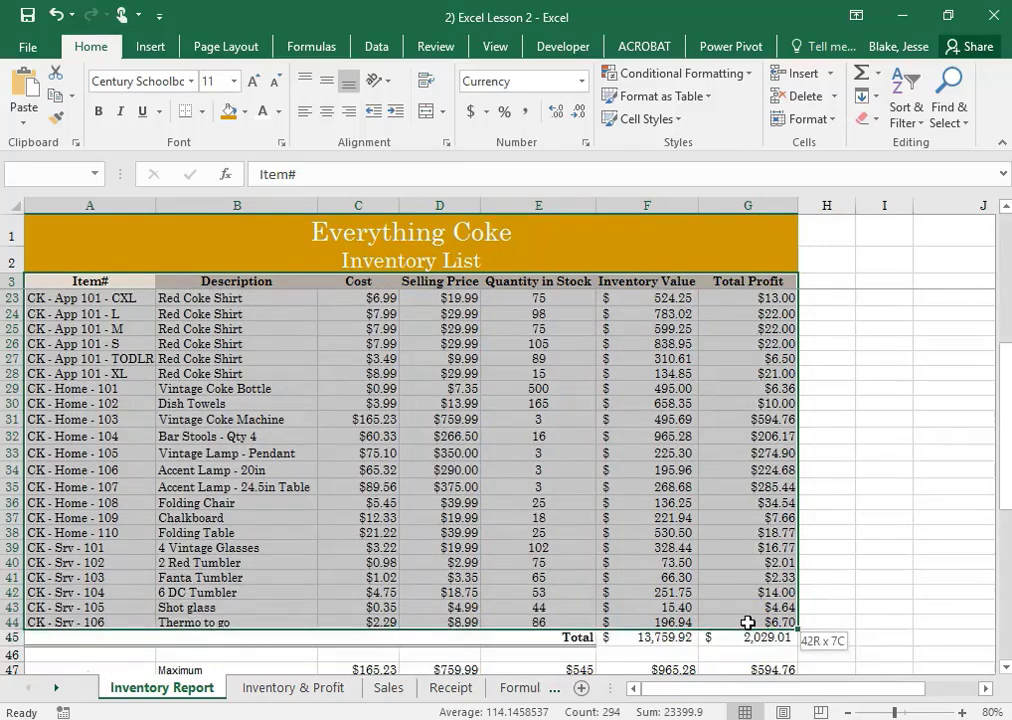
{"action": "scroll", "coordinate": [520, 387], "scroll_direction": "up", "scroll_amount": 6}
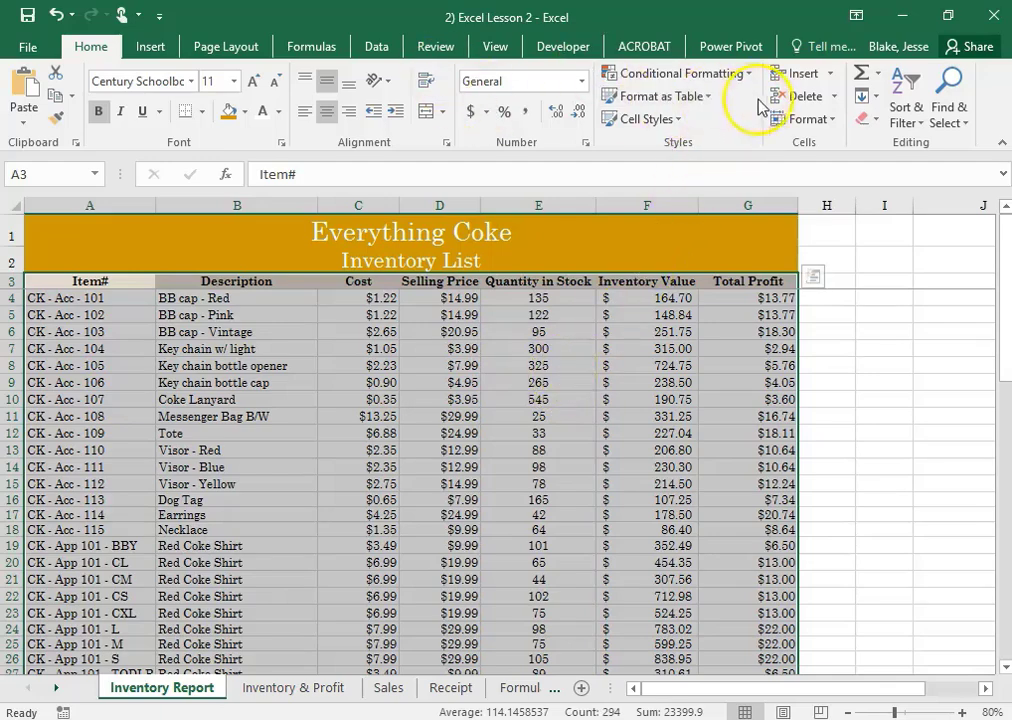
{"action": "left_click", "coordinate": [924, 130]}
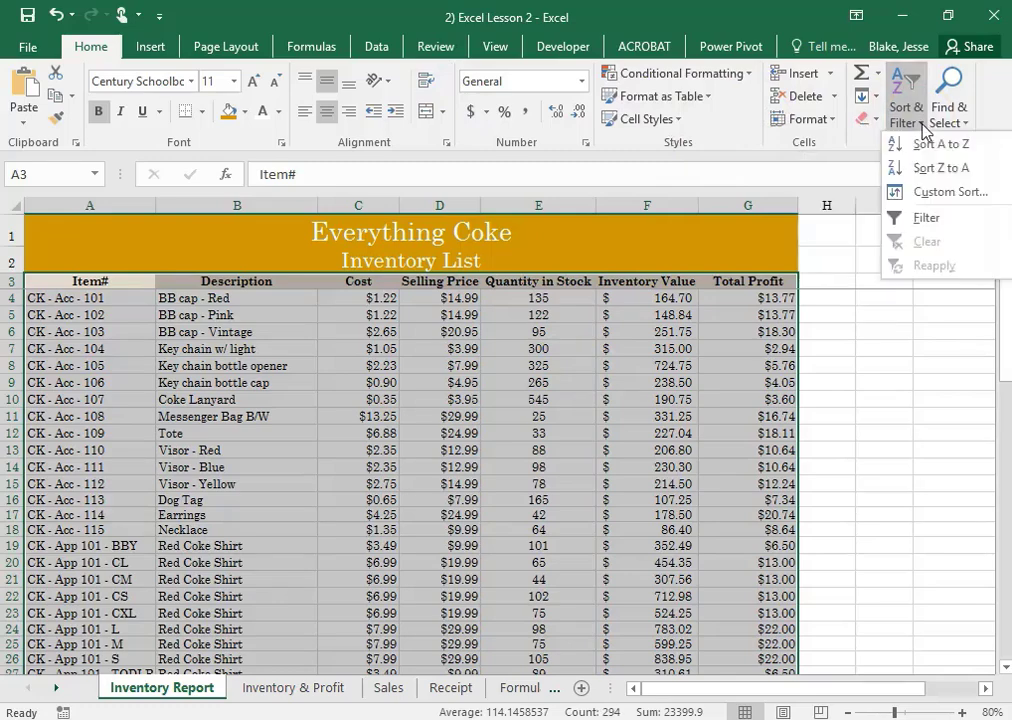
{"action": "left_click", "coordinate": [942, 195]}
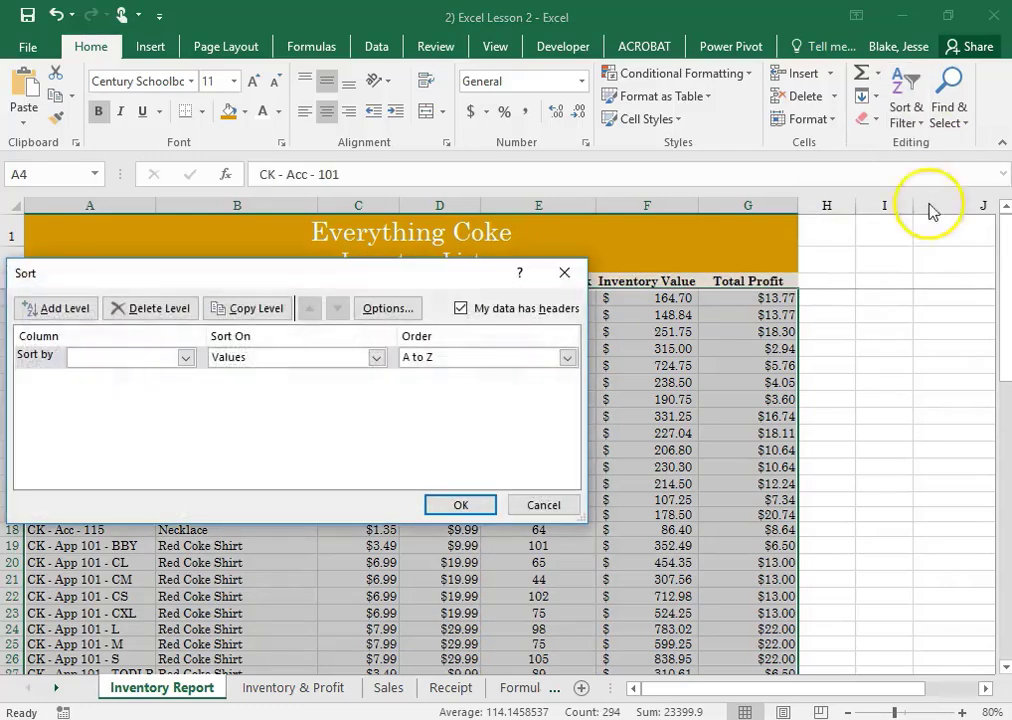
{"action": "left_click_drag", "start_coordinate": [214, 275], "coordinate": [340, 190]}
{"action": "left_click", "coordinate": [306, 260]}
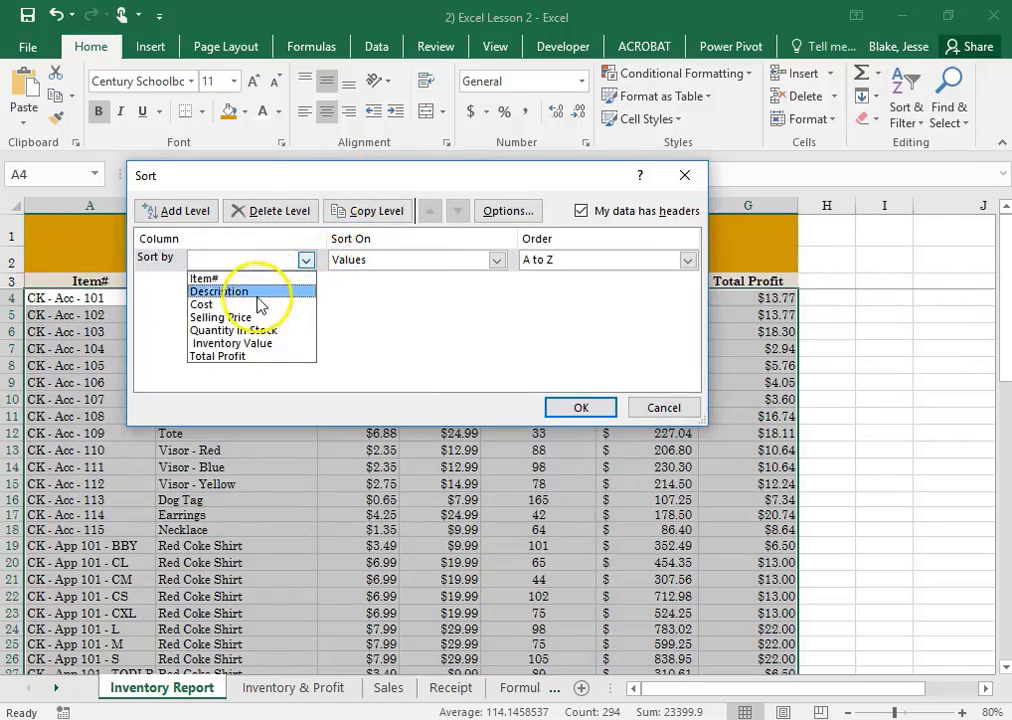
{"action": "left_click", "coordinate": [258, 304]}
{"action": "left_click_drag", "start_coordinate": [350, 187], "coordinate": [497, 178]}
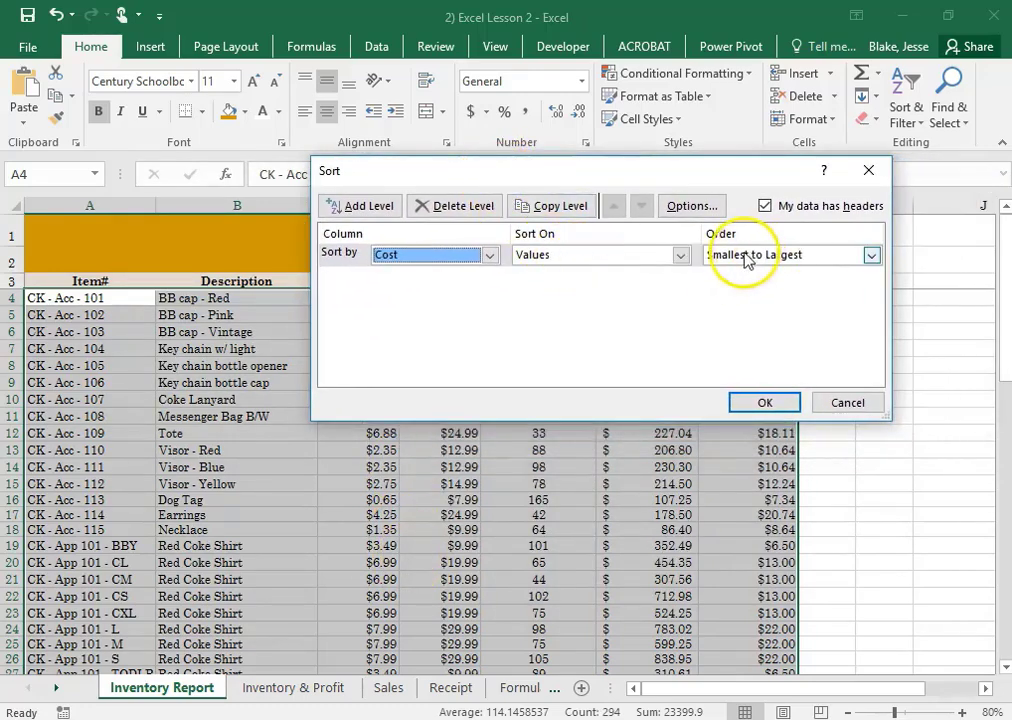
{"action": "left_click_drag", "start_coordinate": [418, 181], "coordinate": [537, 157]}
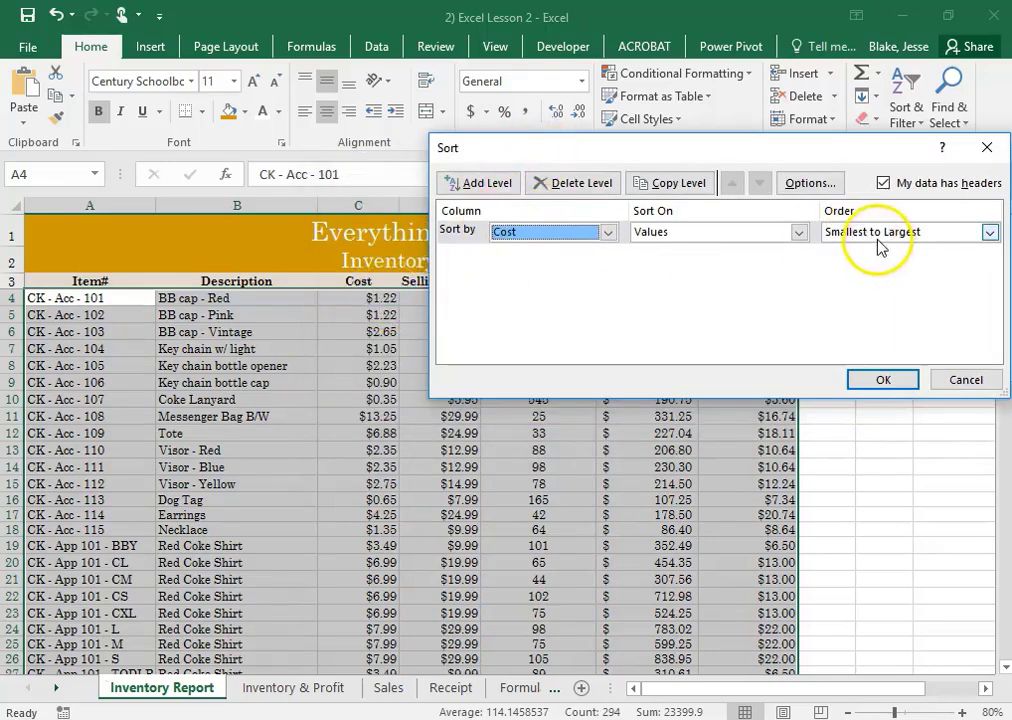
{"action": "left_click", "coordinate": [474, 186]}
{"action": "left_click", "coordinate": [553, 254]}
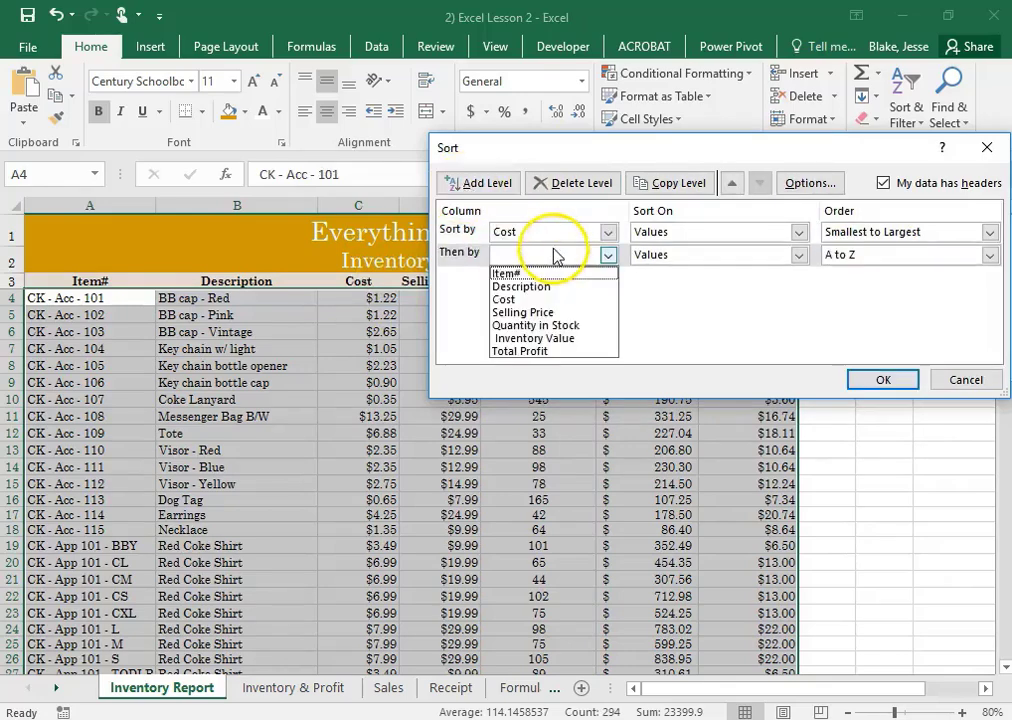
{"action": "left_click", "coordinate": [546, 326]}
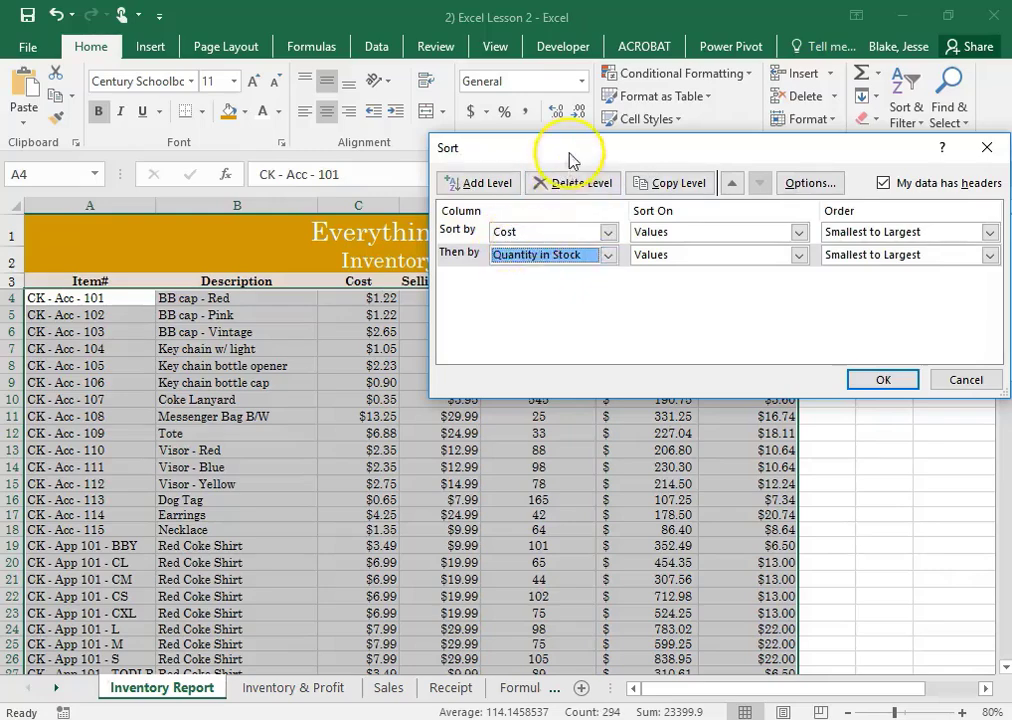
{"action": "left_click_drag", "start_coordinate": [569, 152], "coordinate": [436, 337]}
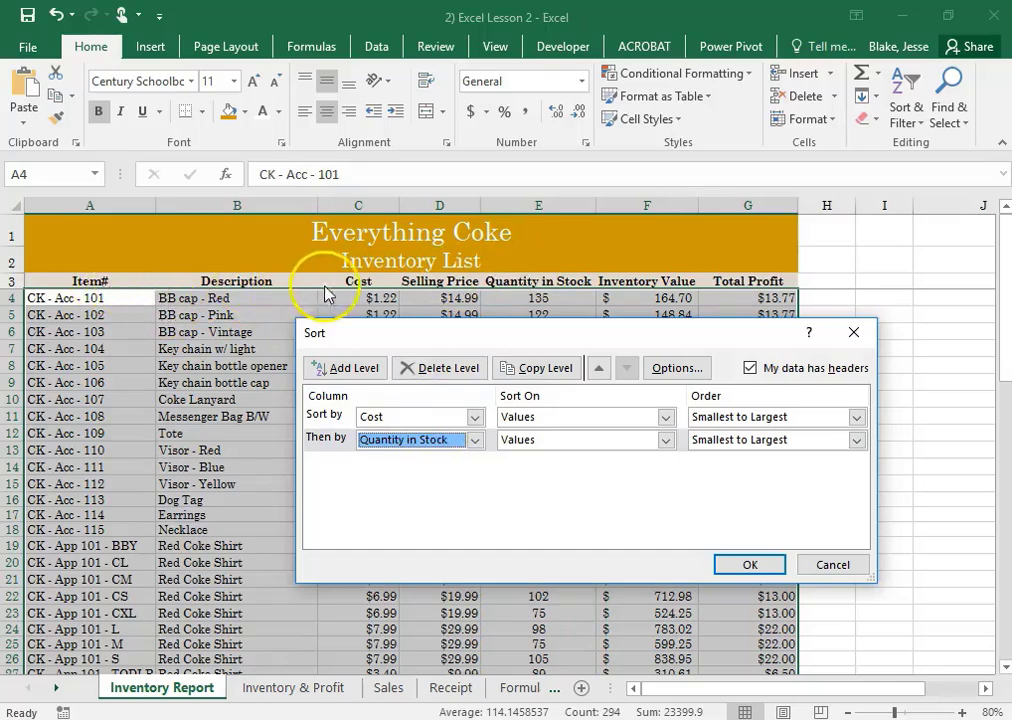
{"action": "left_click", "coordinate": [831, 564]}
{"action": "left_click", "coordinate": [898, 480]}
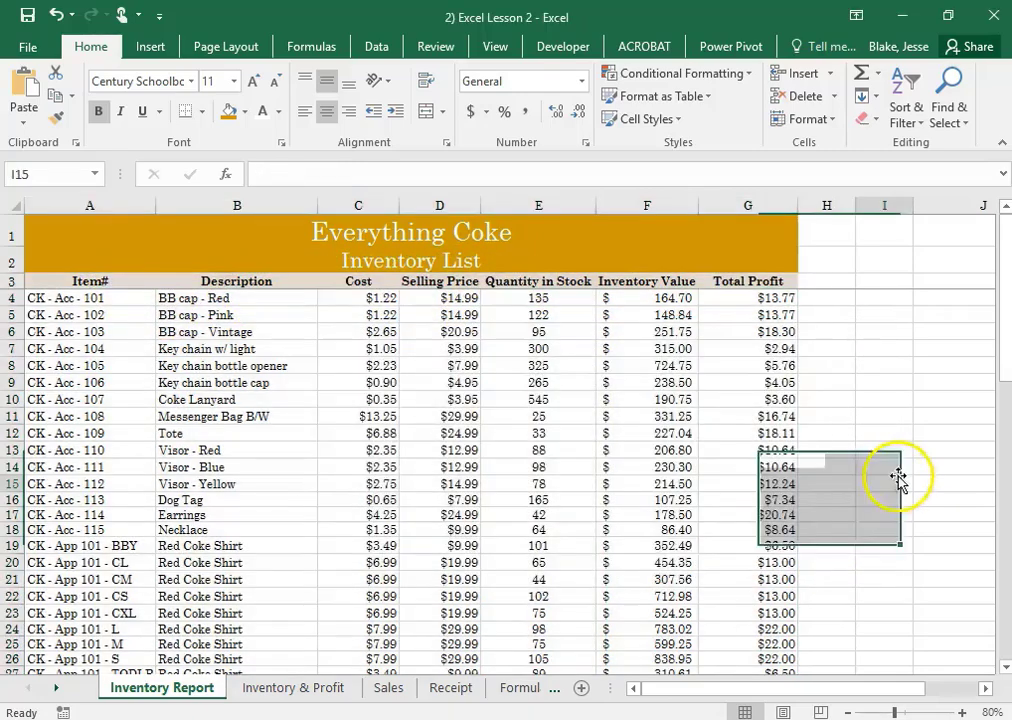
Custom sort the inventory table A3:G44 by Cost, then by Quantity in Stock, both from smallest to largest
{"action": "left_click_drag", "start_coordinate": [86, 280], "coordinate": [775, 621]}
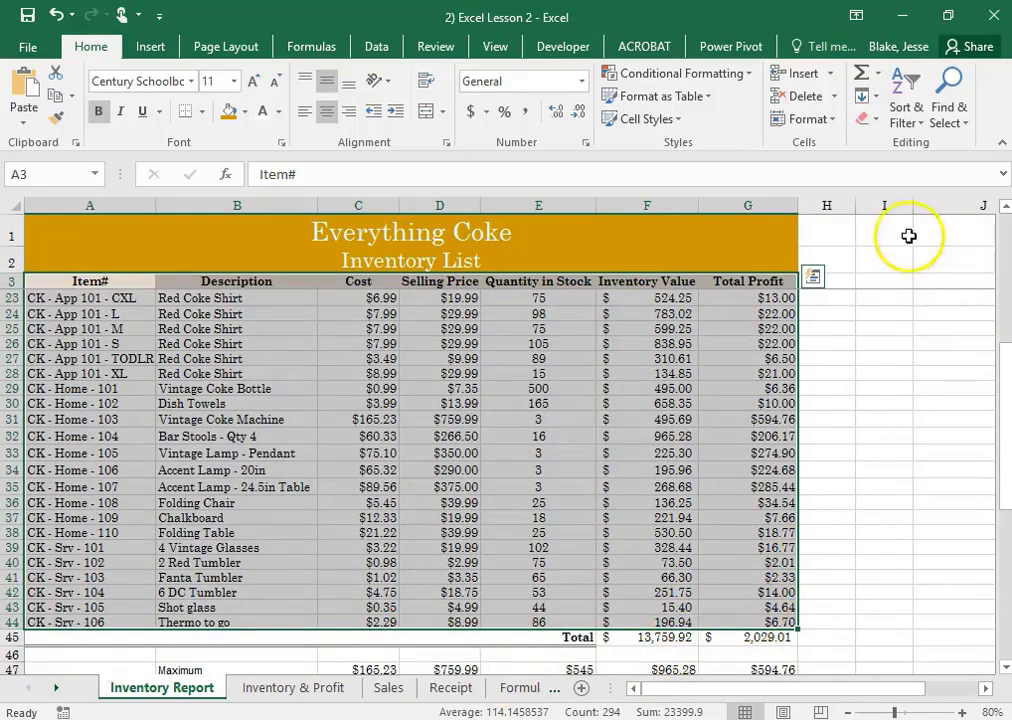
{"action": "left_click", "coordinate": [906, 112]}
{"action": "left_click", "coordinate": [906, 112]}
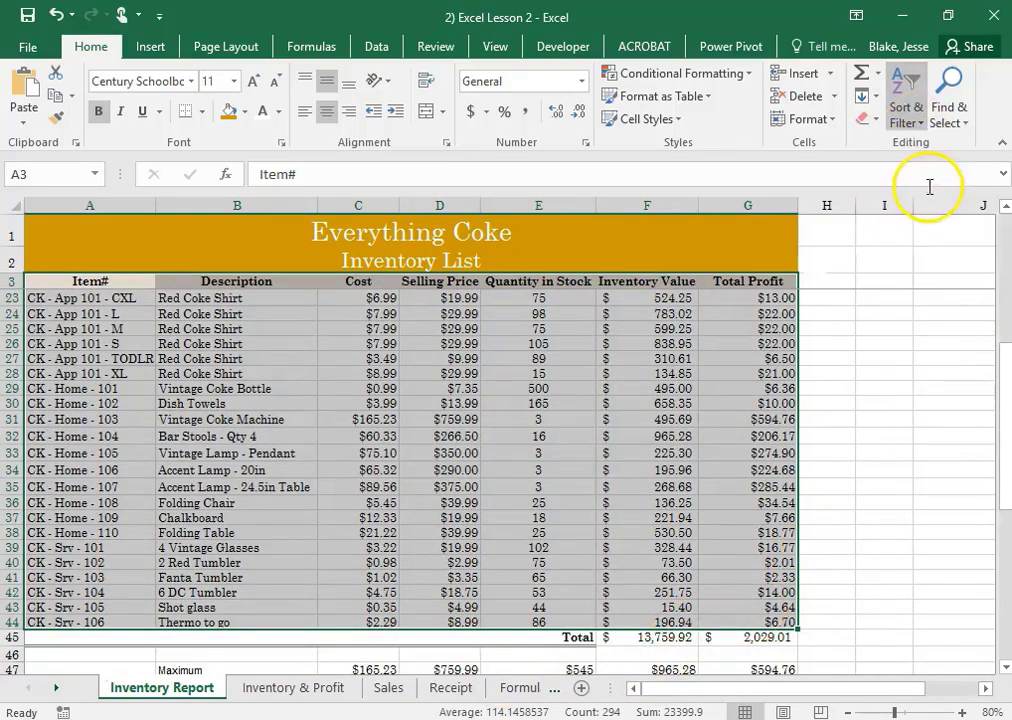
{"action": "left_click", "coordinate": [418, 416]}
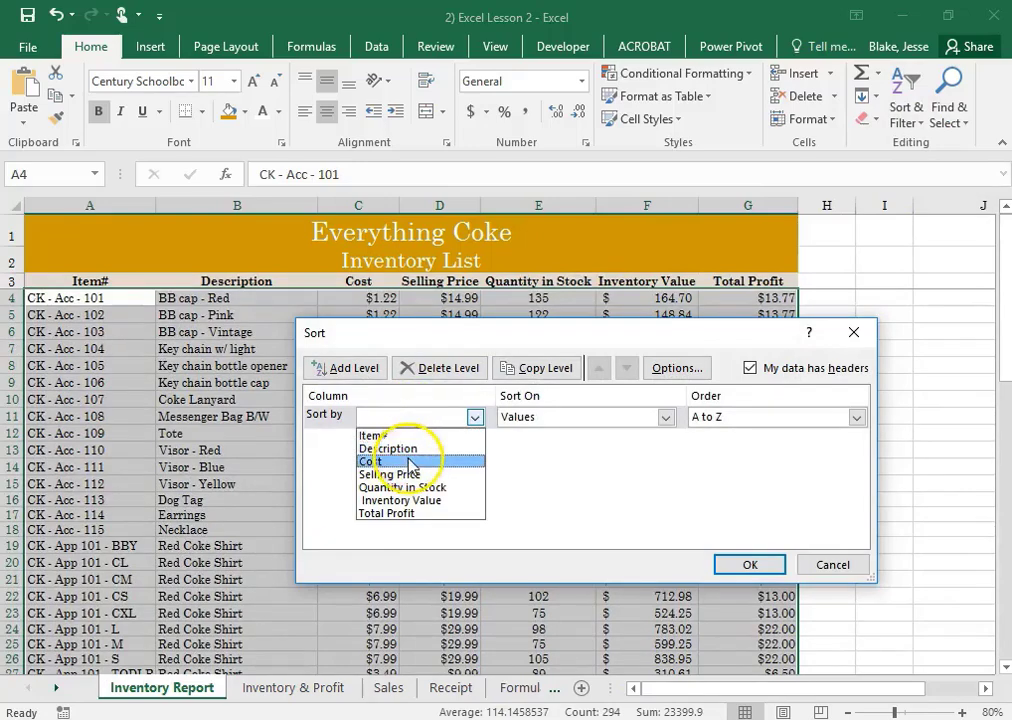
{"action": "left_click", "coordinate": [410, 462]}
{"action": "left_click", "coordinate": [380, 370]}
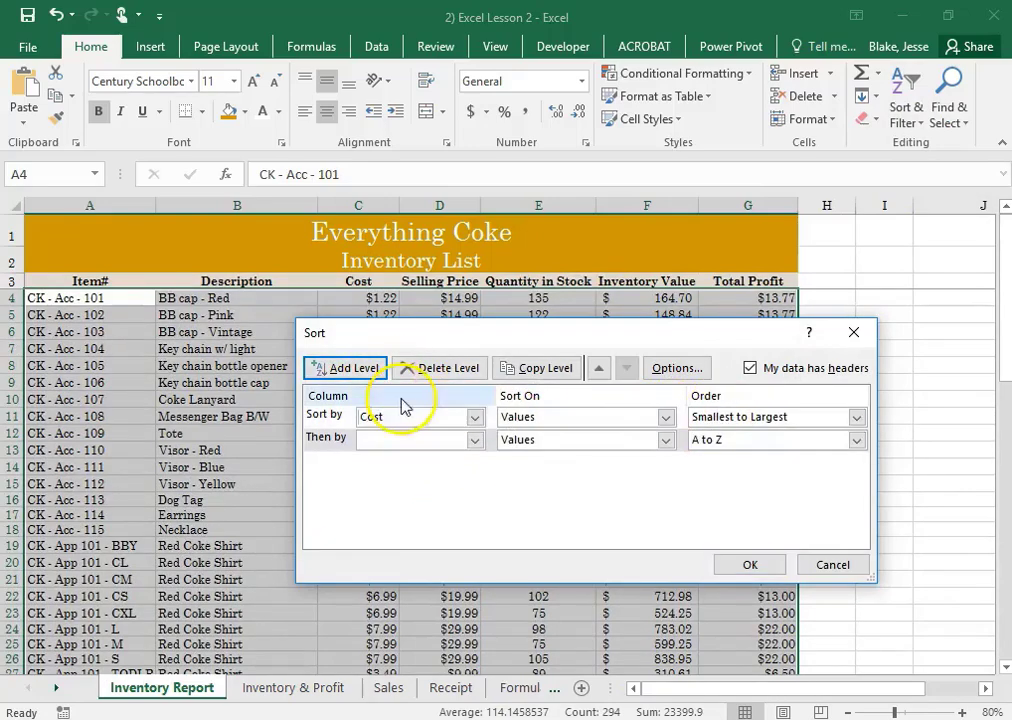
{"action": "left_click", "coordinate": [463, 440]}
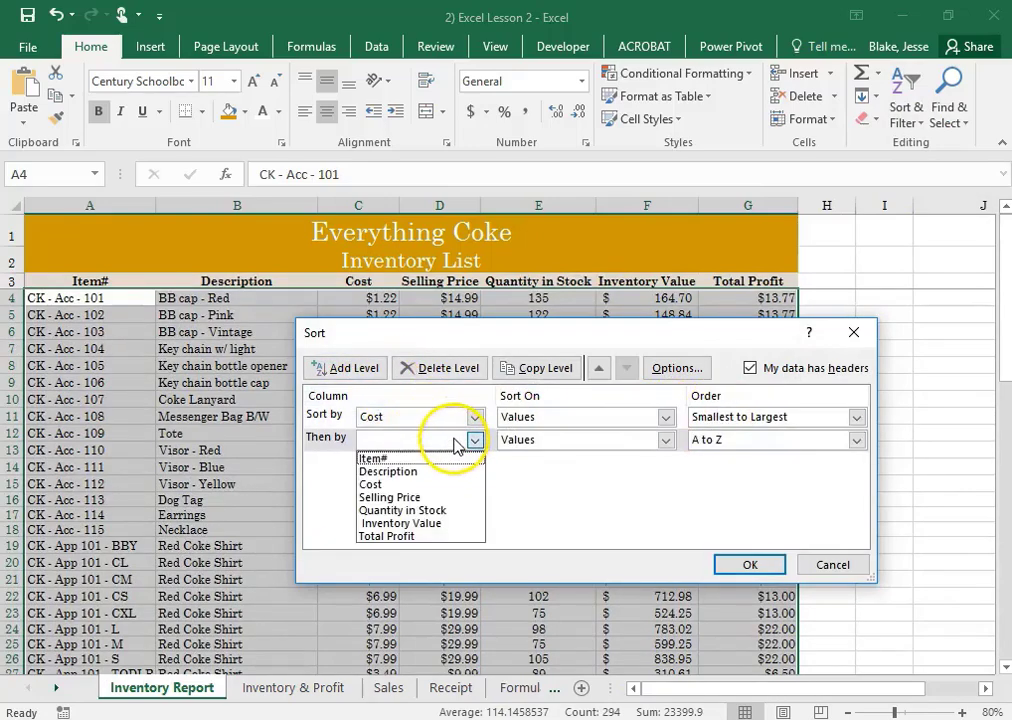
{"action": "left_click", "coordinate": [447, 510]}
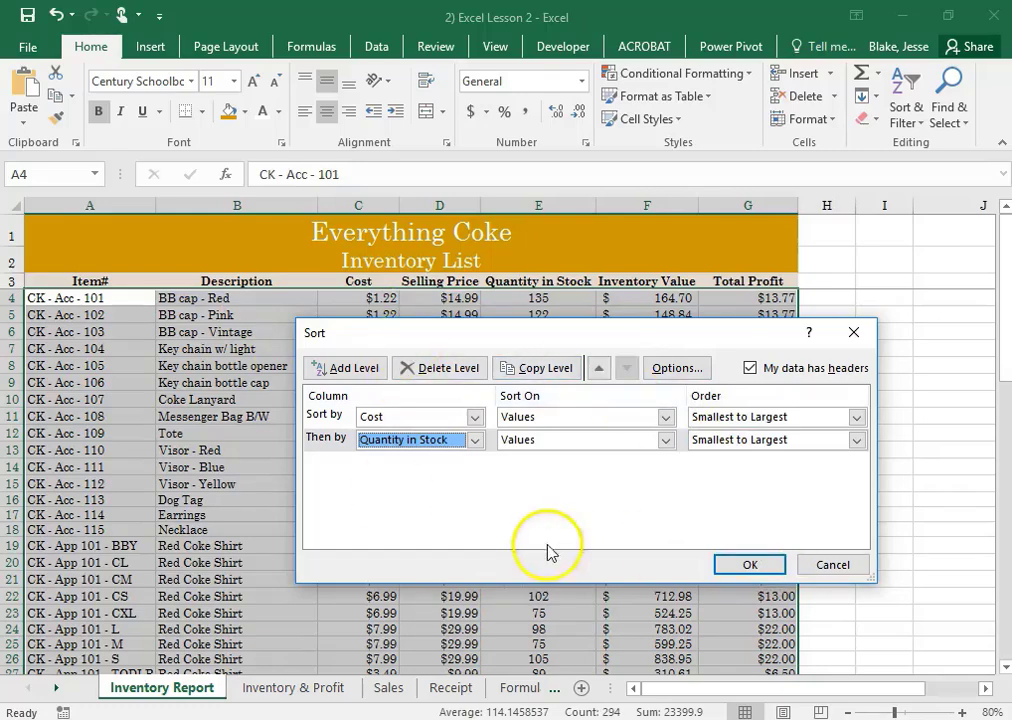
{"action": "left_click", "coordinate": [764, 568]}
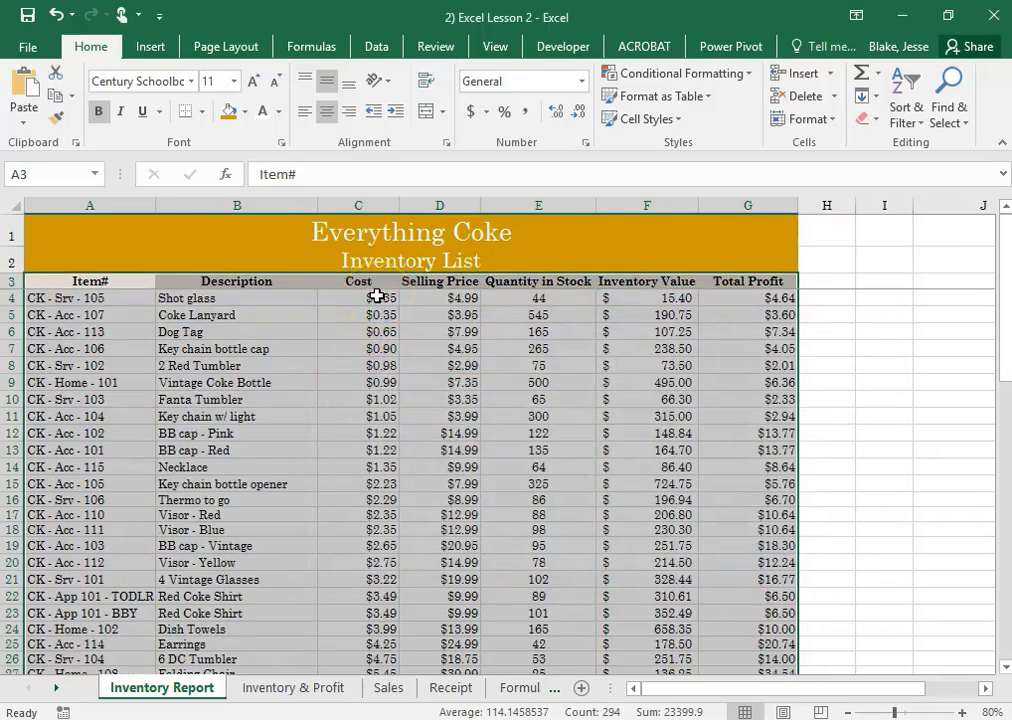
{"action": "mouse_move", "coordinate": [377, 296]}
{"action": "left_mouse_down"}
{"action": "mouse_move", "coordinate": [386, 294]}
{"action": "mouse_move", "coordinate": [386, 308]}
{"action": "left_mouse_up"}
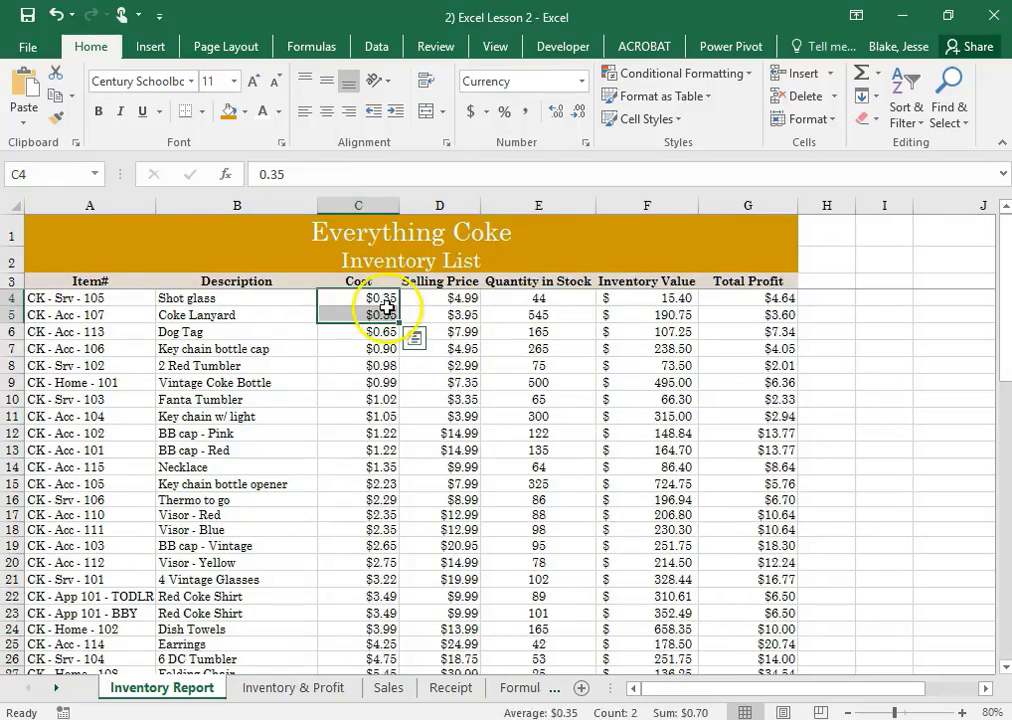
Check that items with the same cost, such as rows 4–5 and 12–13, are ordered by quantity in stock
{"action": "left_click_drag", "start_coordinate": [553, 298], "coordinate": [557, 315]}
{"action": "left_click_drag", "start_coordinate": [396, 426], "coordinate": [391, 446]}
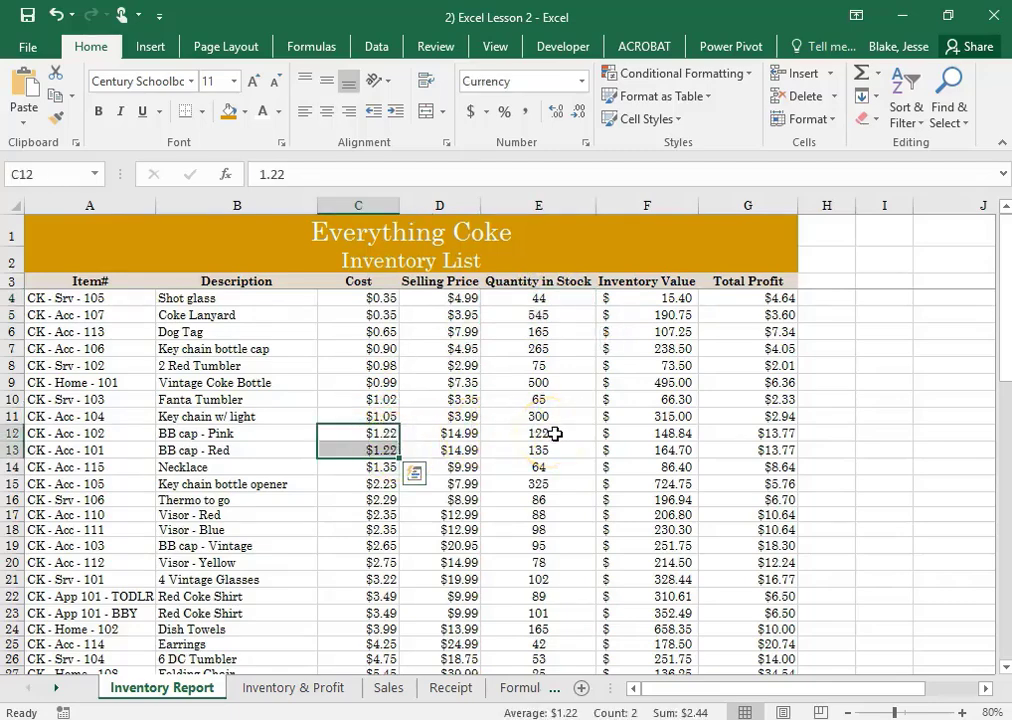
{"action": "left_click_drag", "start_coordinate": [554, 433], "coordinate": [553, 445]}
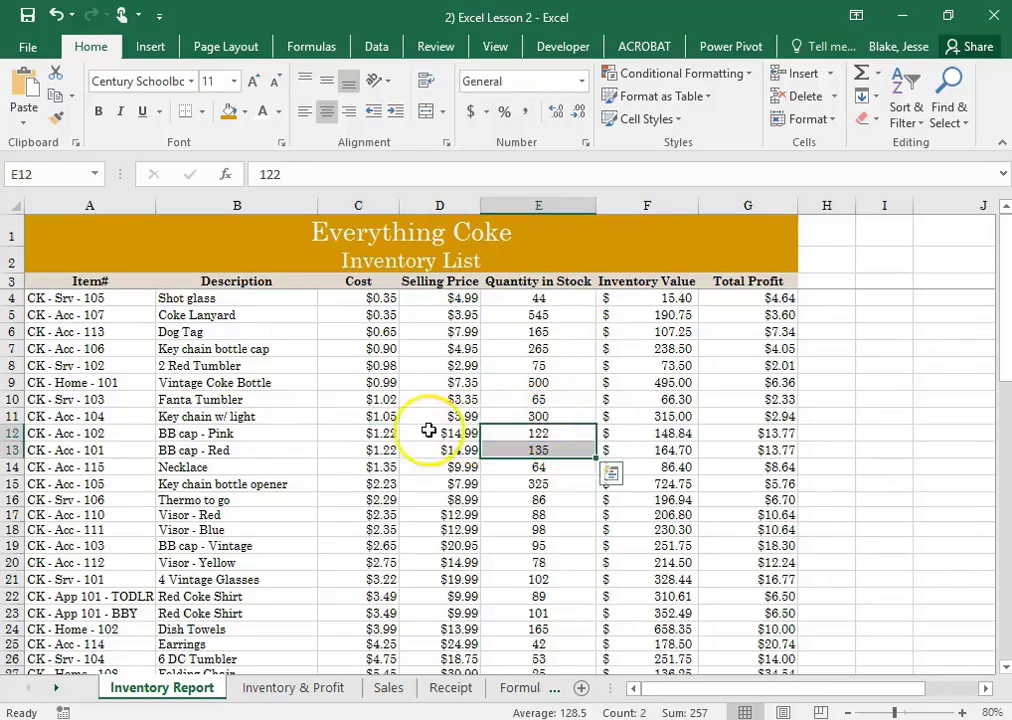
{"action": "left_click", "coordinate": [397, 433]}
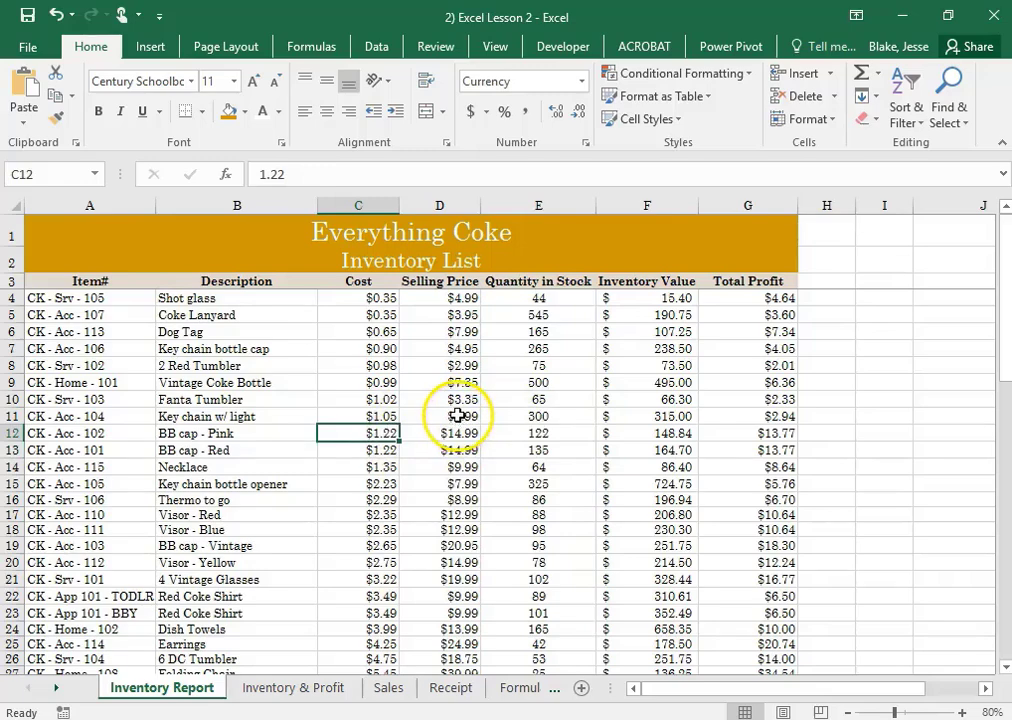
Review every page of the Inventory Report's print preview in portrait orientation, and return to the worksheet
{"action": "left_click", "coordinate": [30, 48]}
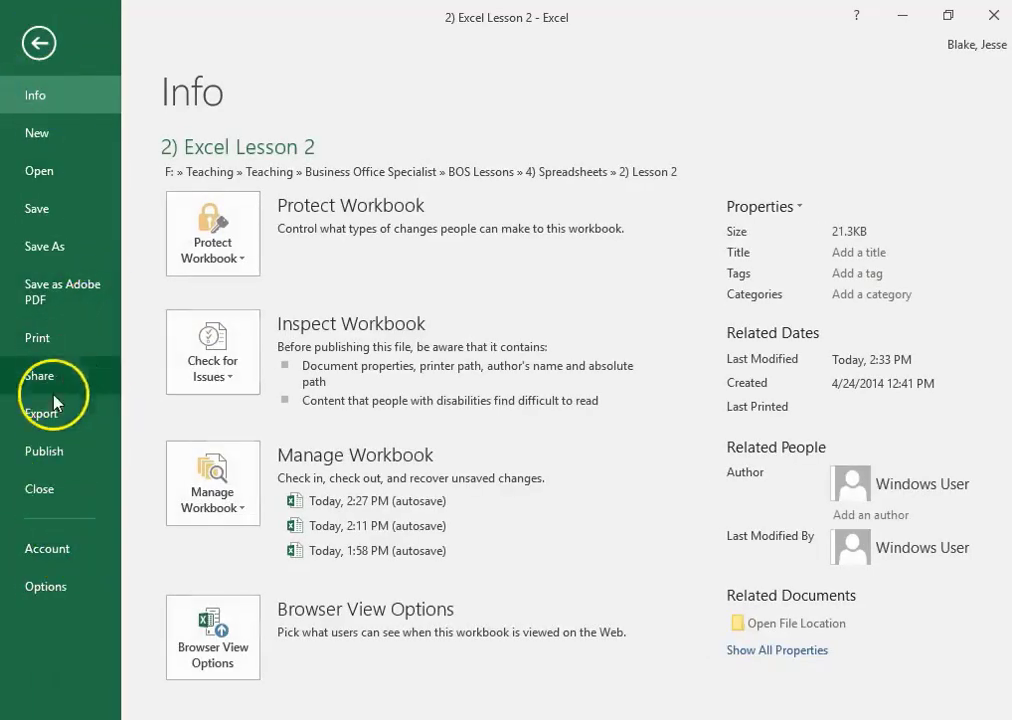
{"action": "left_click", "coordinate": [72, 342]}
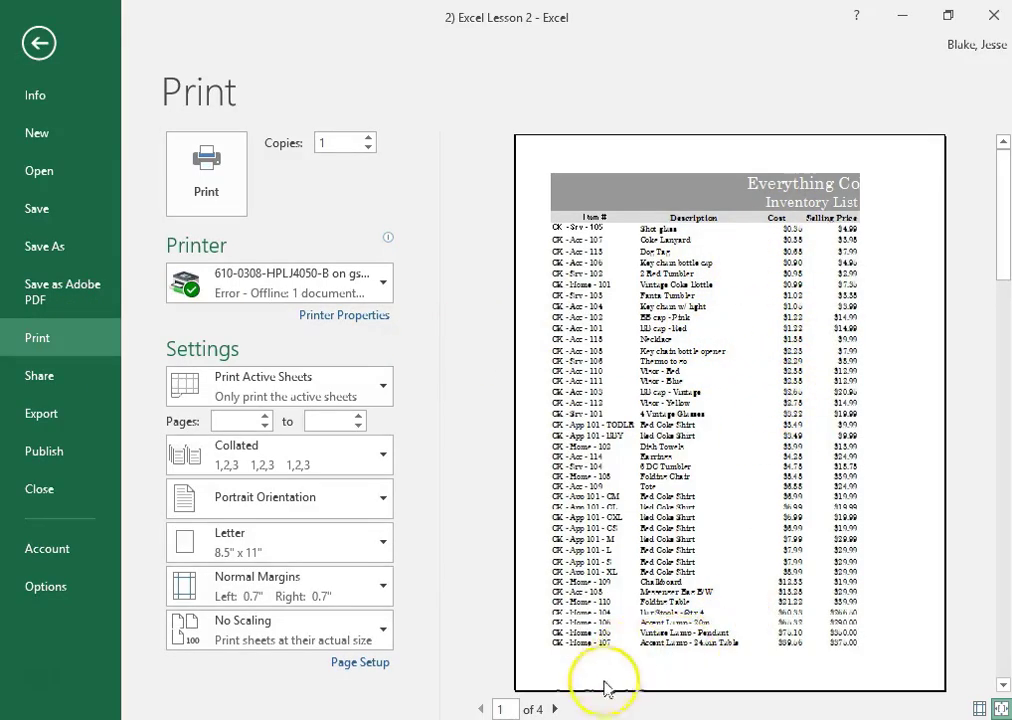
{"action": "left_click", "coordinate": [556, 709]}
{"action": "left_click", "coordinate": [556, 709]}
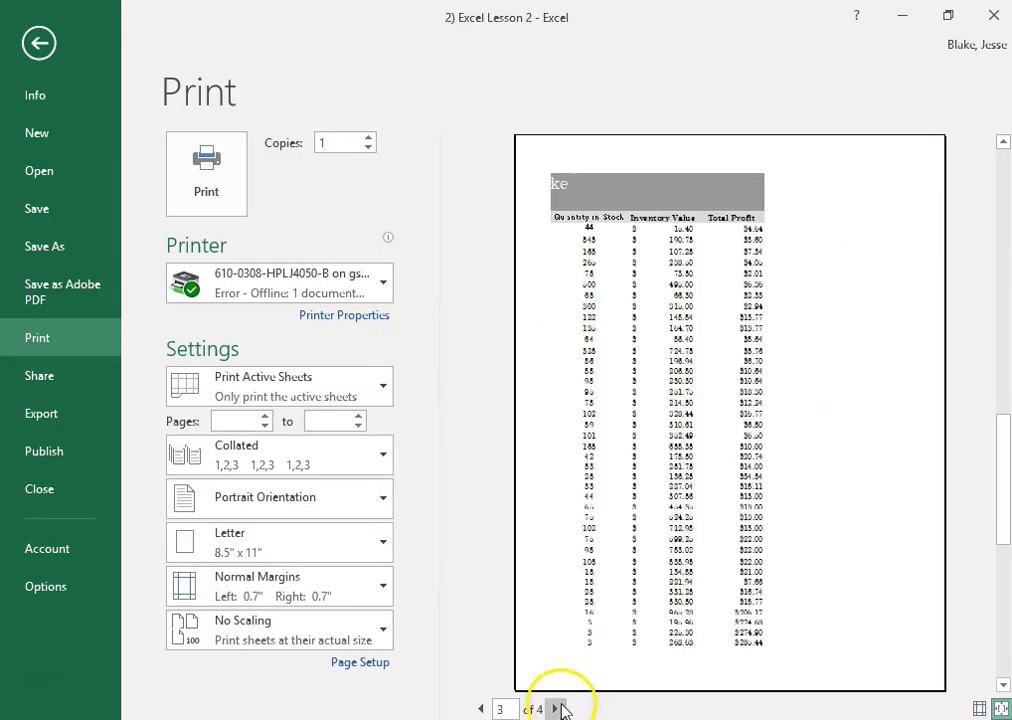
{"action": "left_click", "coordinate": [556, 709]}
{"action": "left_click", "coordinate": [480, 709]}
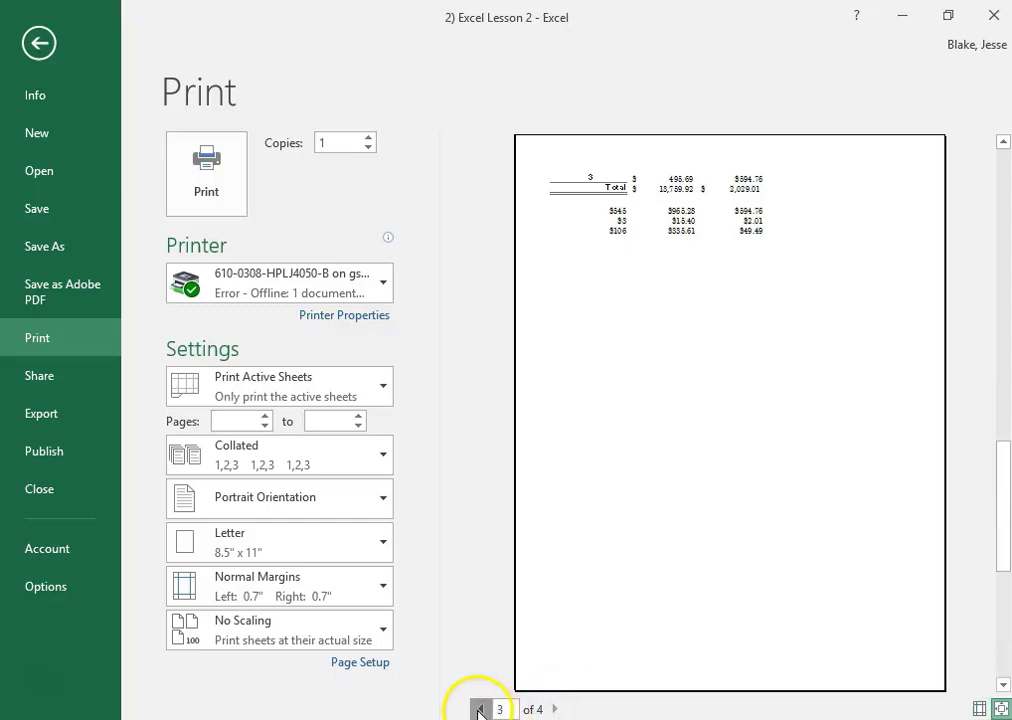
{"action": "left_click", "coordinate": [480, 709]}
{"action": "left_click", "coordinate": [480, 709]}
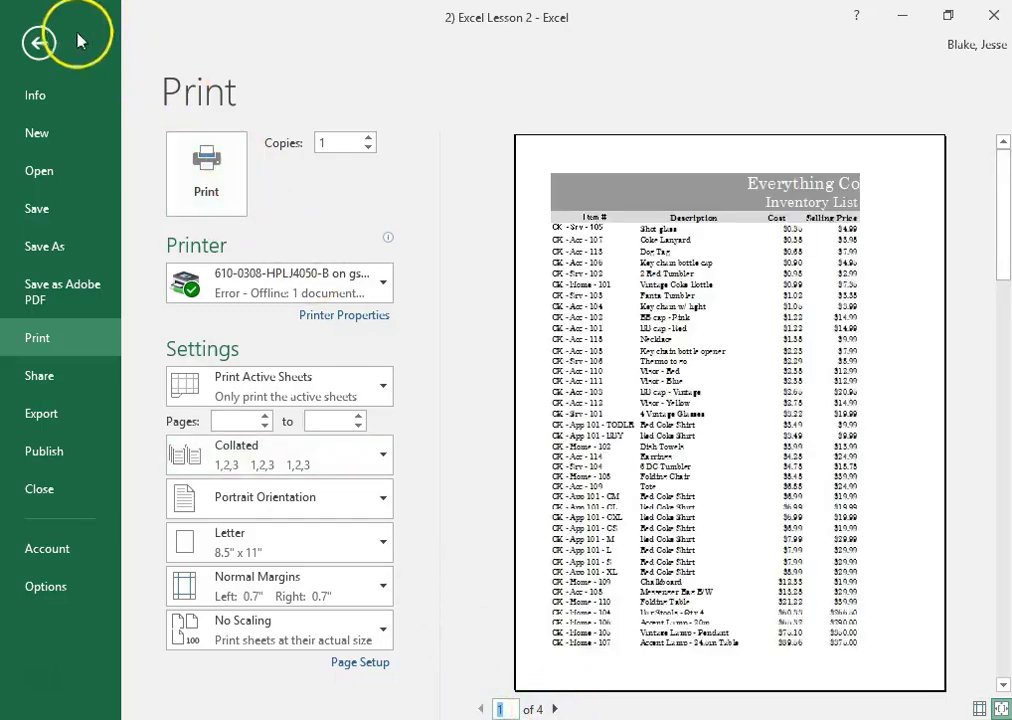
{"action": "left_click", "coordinate": [39, 44]}
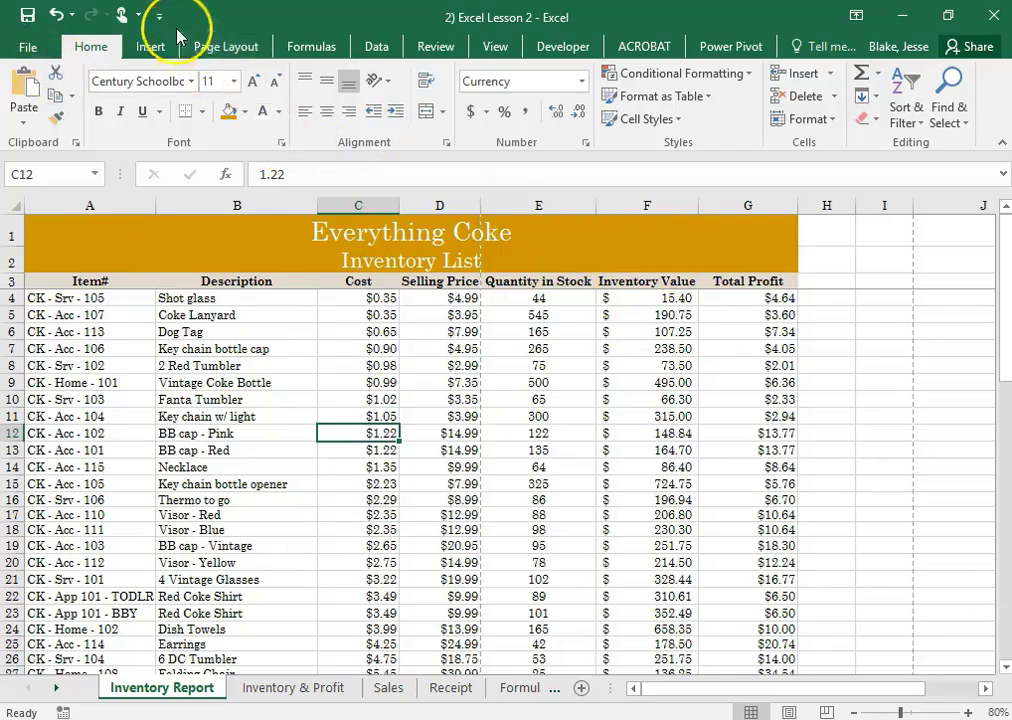
Set the Inventory Report sheet's page orientation to landscape
{"action": "left_click", "coordinate": [203, 48]}
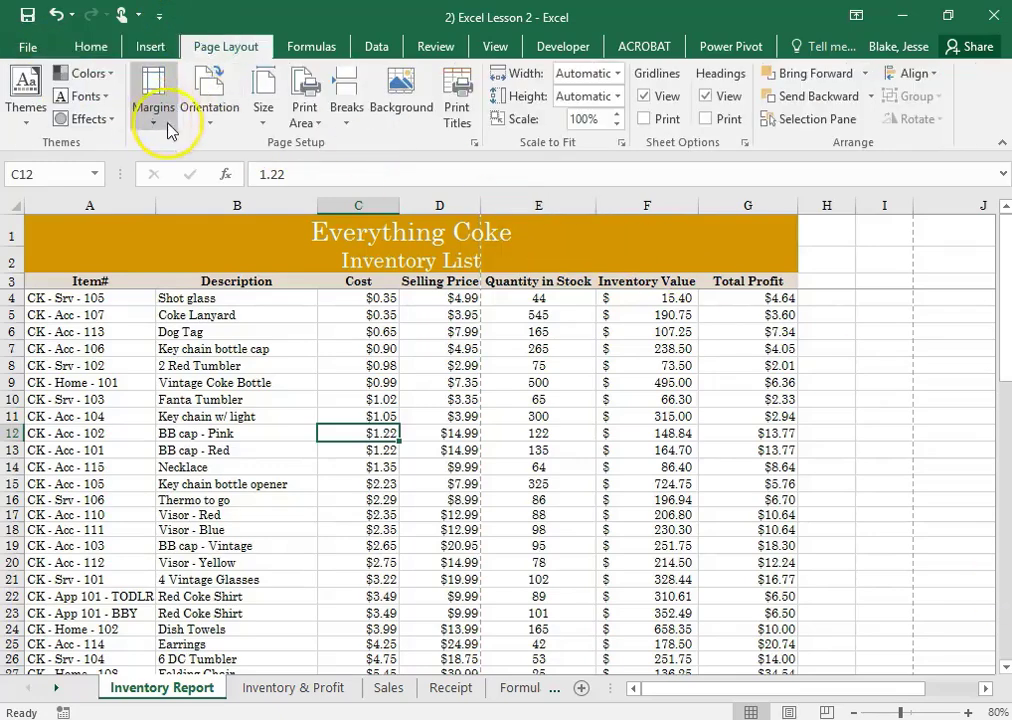
{"action": "left_click", "coordinate": [201, 122]}
{"action": "left_click", "coordinate": [218, 197]}
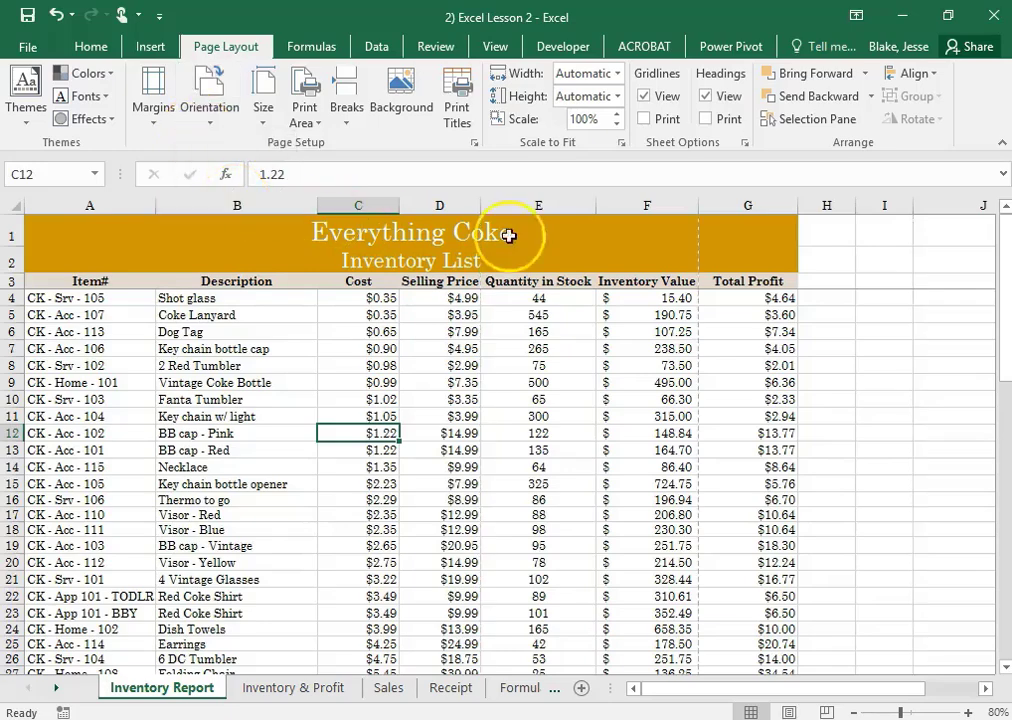
Undo and redo the last sort, and compare page breaks by switching the orientation to portrait and back to landscape
{"action": "left_click", "coordinate": [56, 14]}
{"action": "left_click", "coordinate": [93, 16]}
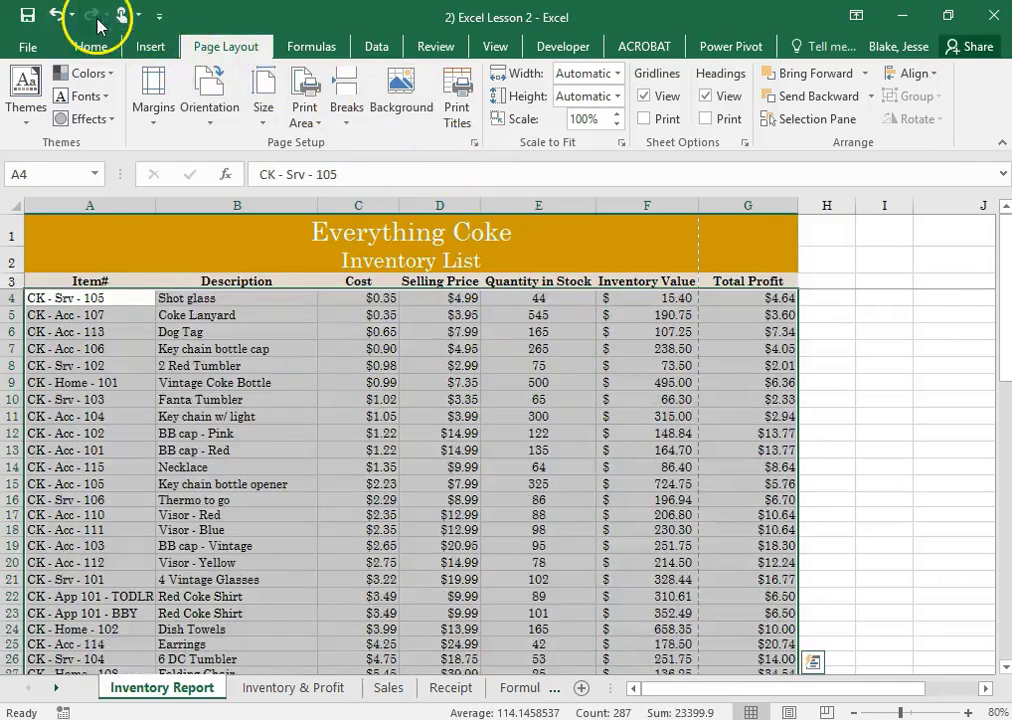
{"action": "left_click", "coordinate": [205, 127]}
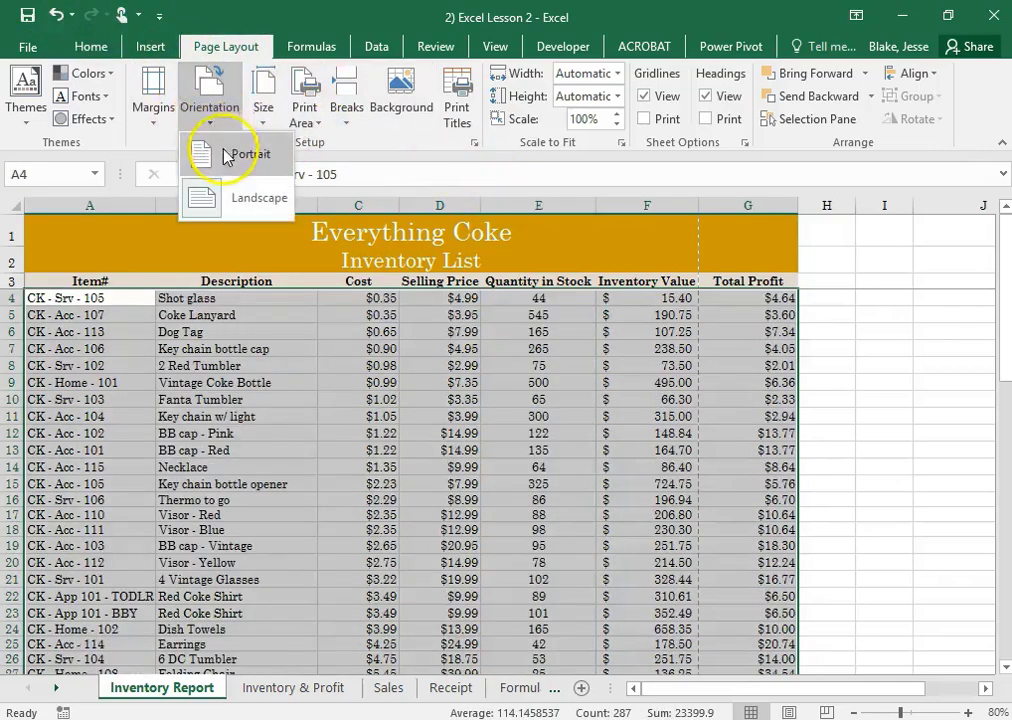
{"action": "left_click", "coordinate": [228, 197]}
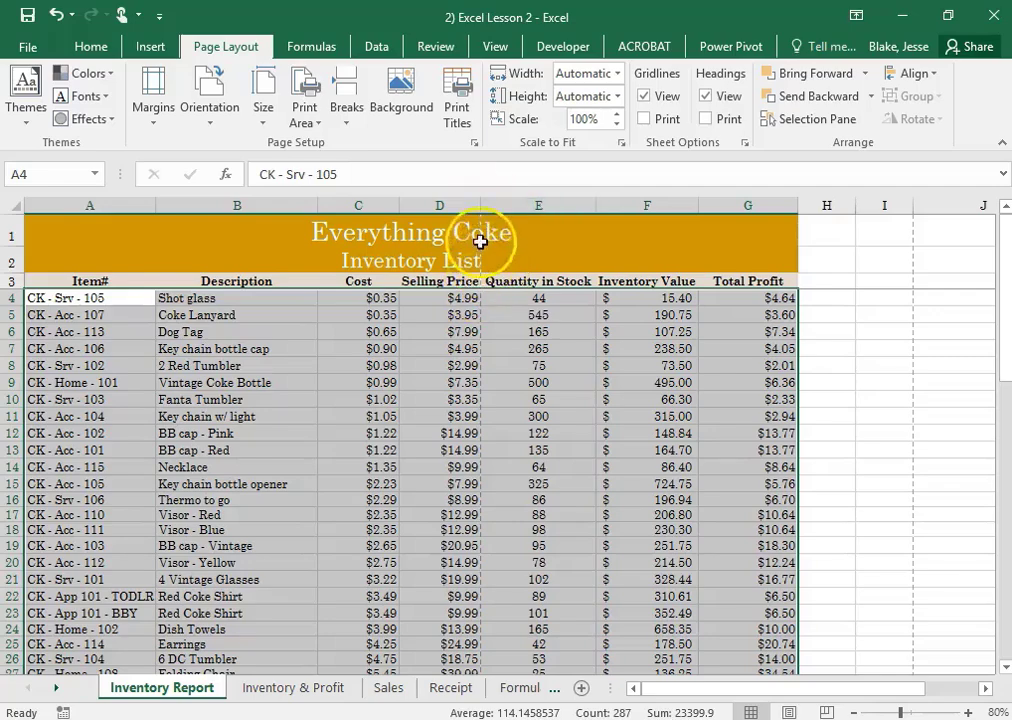
{"action": "left_click", "coordinate": [200, 124]}
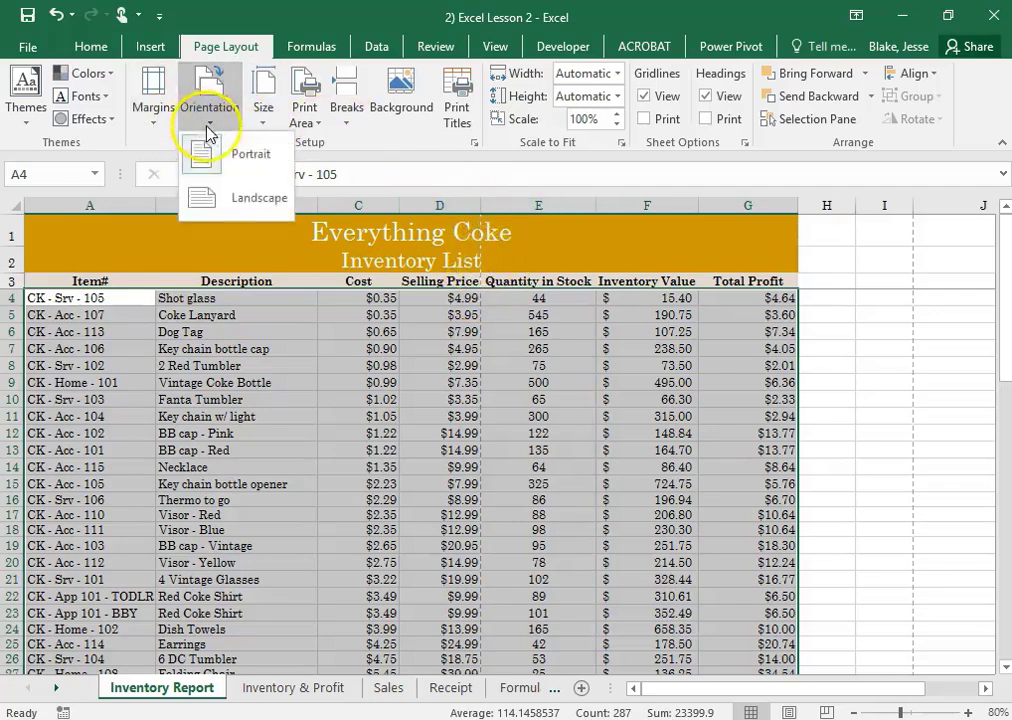
{"action": "left_click", "coordinate": [248, 199]}
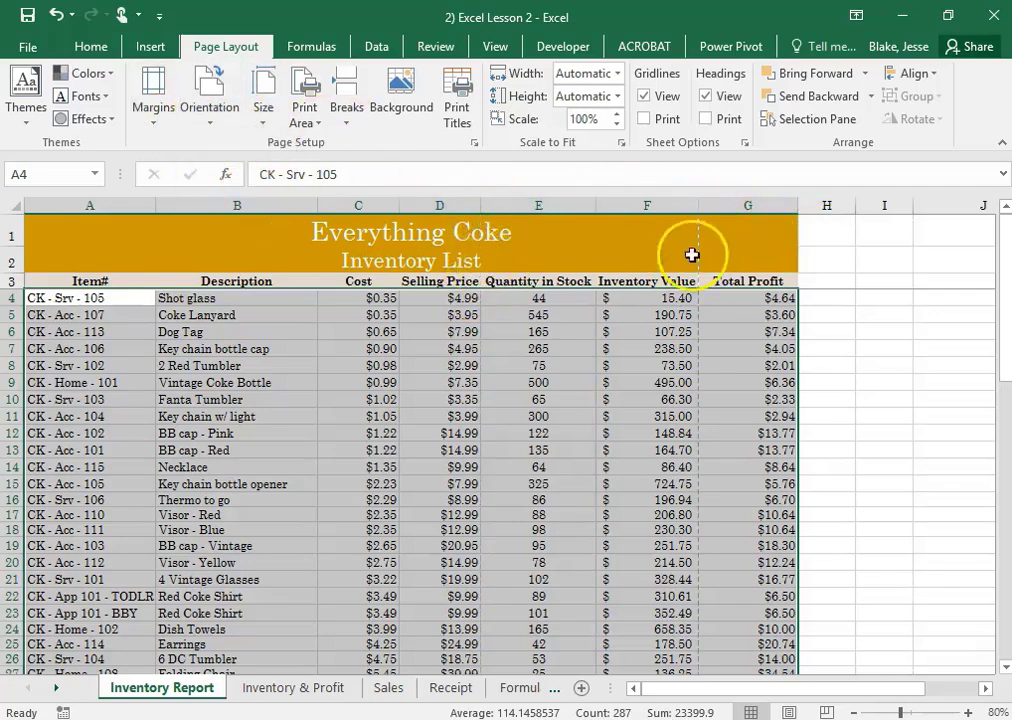
Look through the landscape print preview of the Inventory Report, and return to the worksheet
{"action": "left_click", "coordinate": [28, 47]}
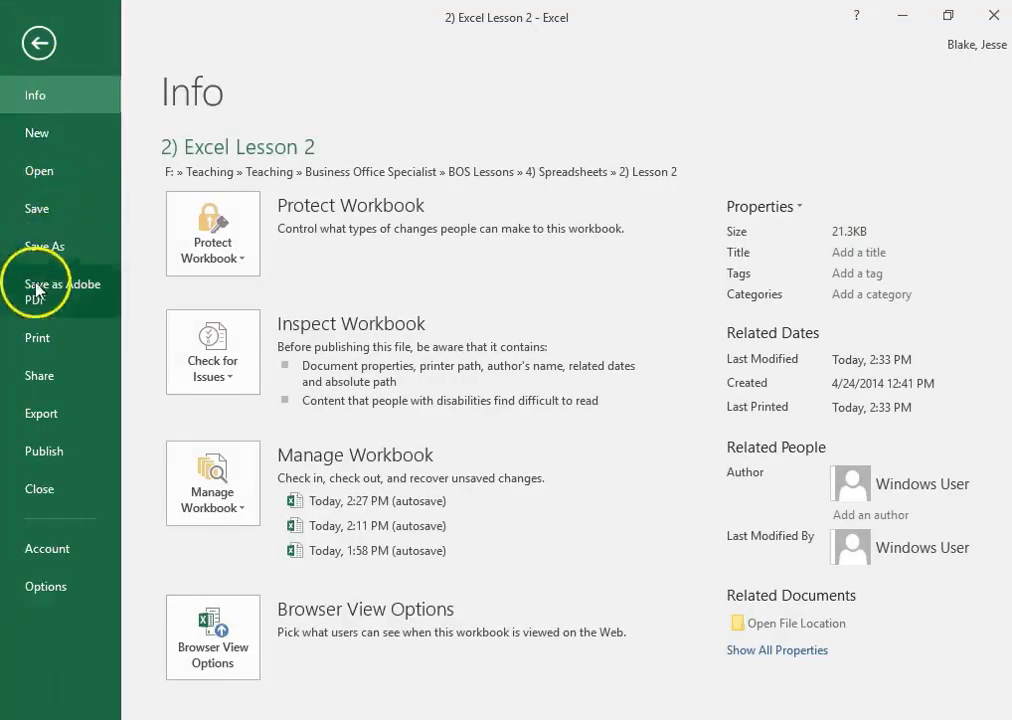
{"action": "left_click", "coordinate": [40, 338]}
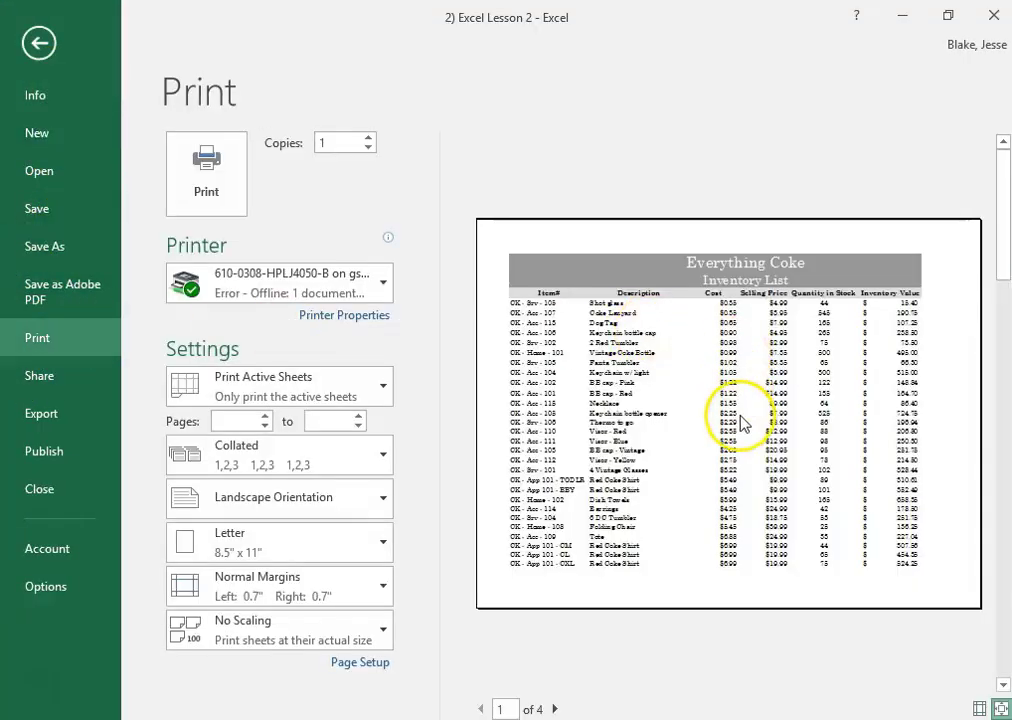
{"action": "left_click", "coordinate": [557, 708]}
{"action": "left_click", "coordinate": [557, 708]}
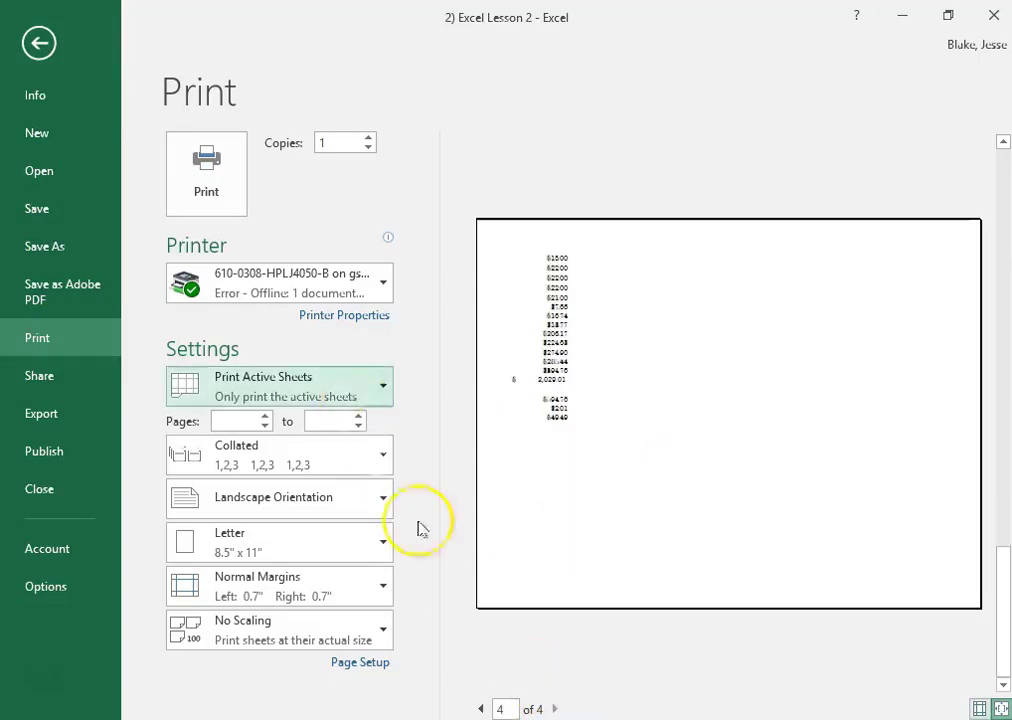
{"action": "left_click", "coordinate": [39, 42]}
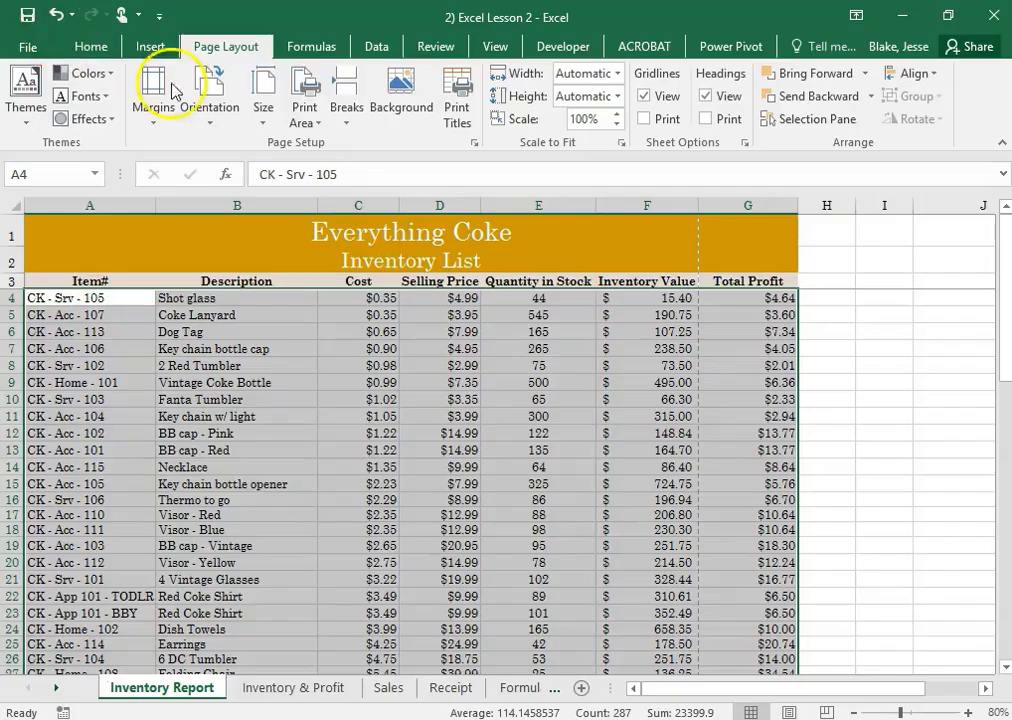
{"action": "left_click", "coordinate": [212, 124]}
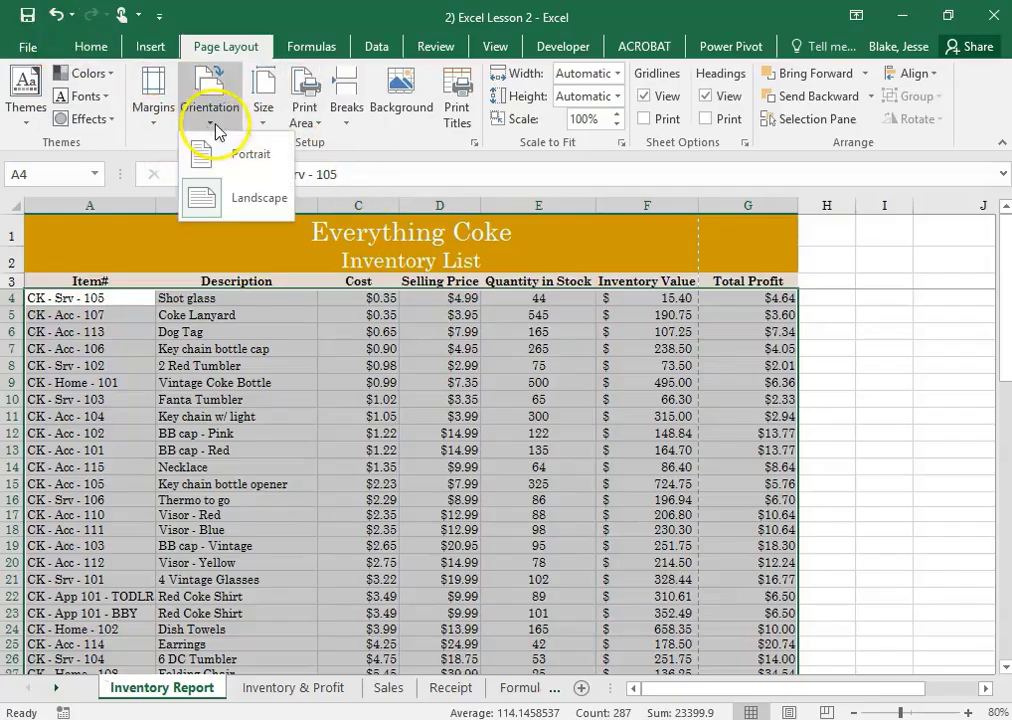
{"action": "left_click", "coordinate": [232, 198]}
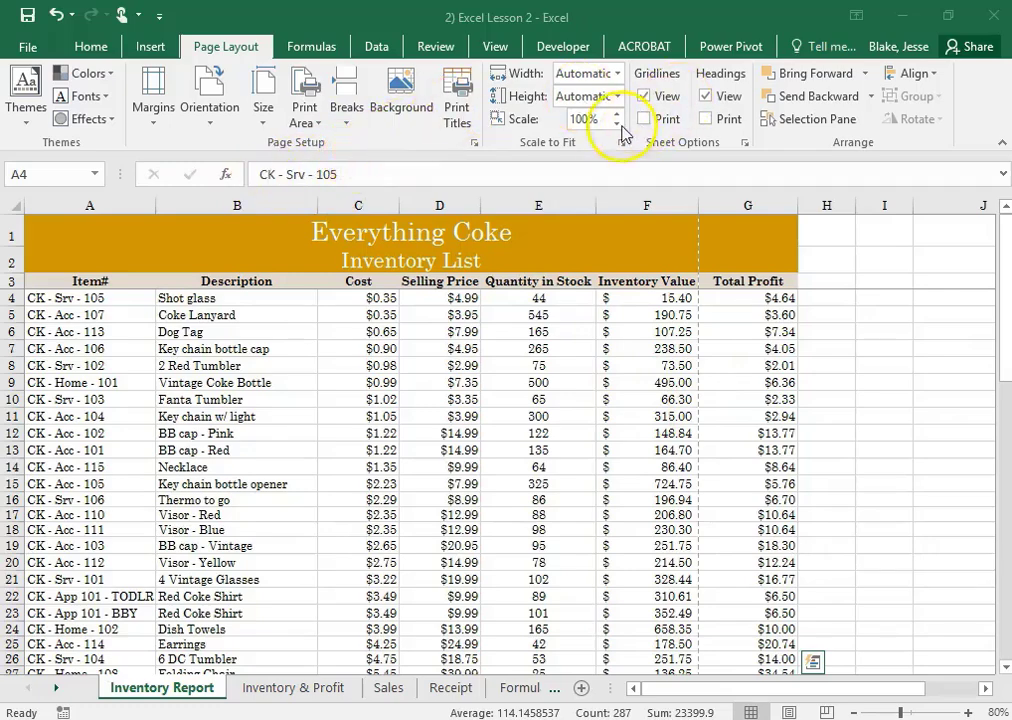
{"action": "left_click", "coordinate": [619, 75]}
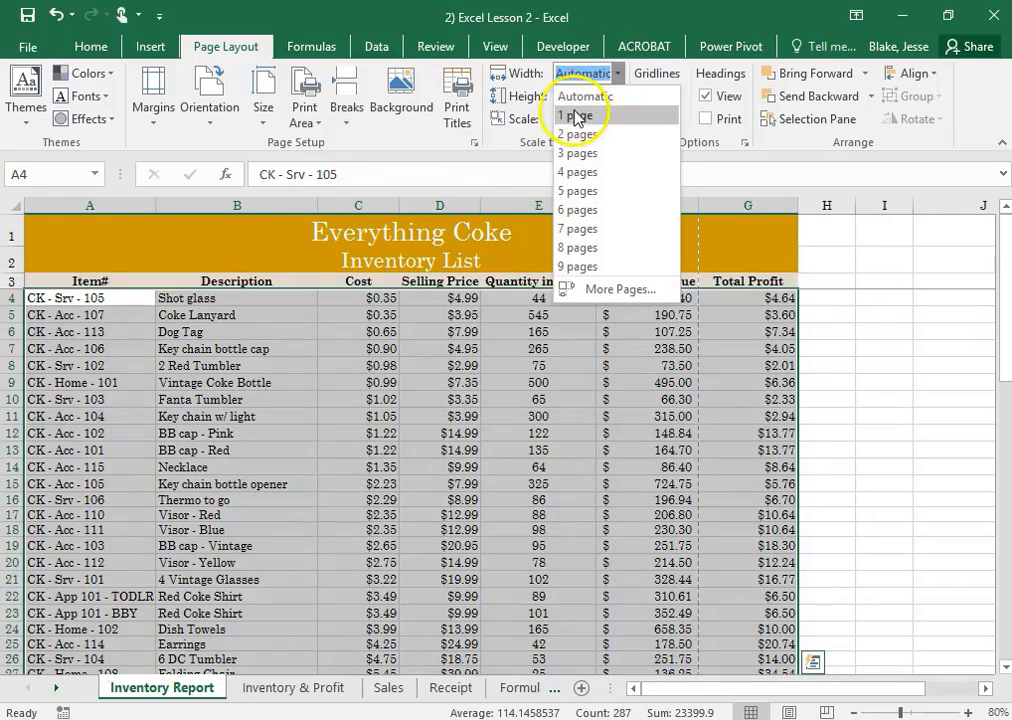
{"action": "left_click", "coordinate": [869, 300]}
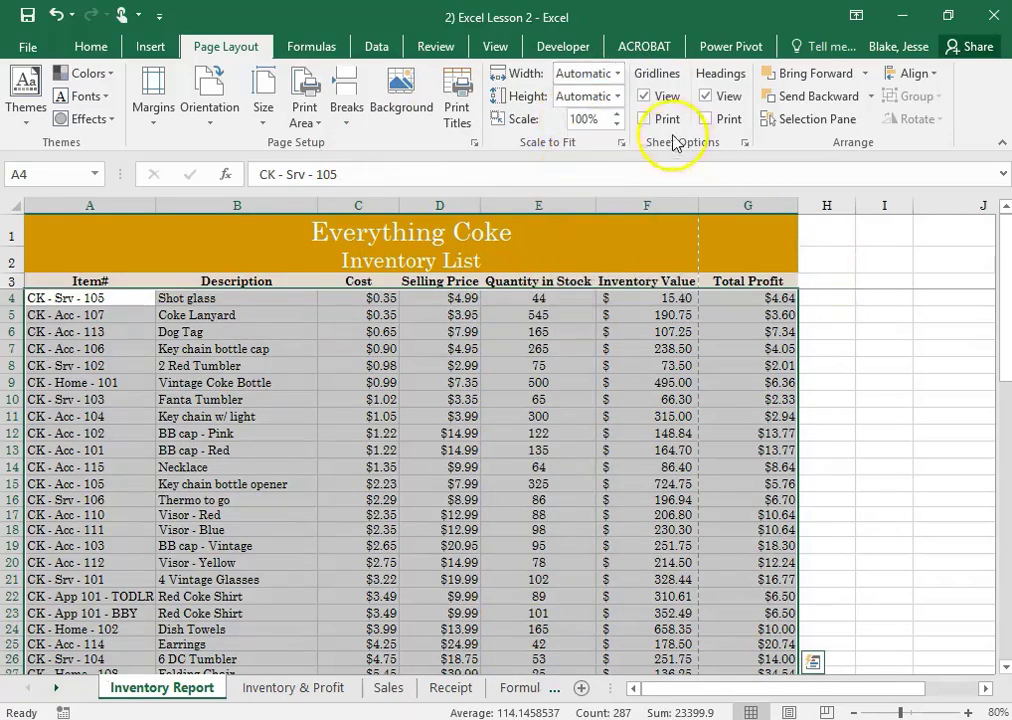
Scale the Inventory Report printout to fit 1 page wide by 1 page tall
{"action": "left_click", "coordinate": [621, 144]}
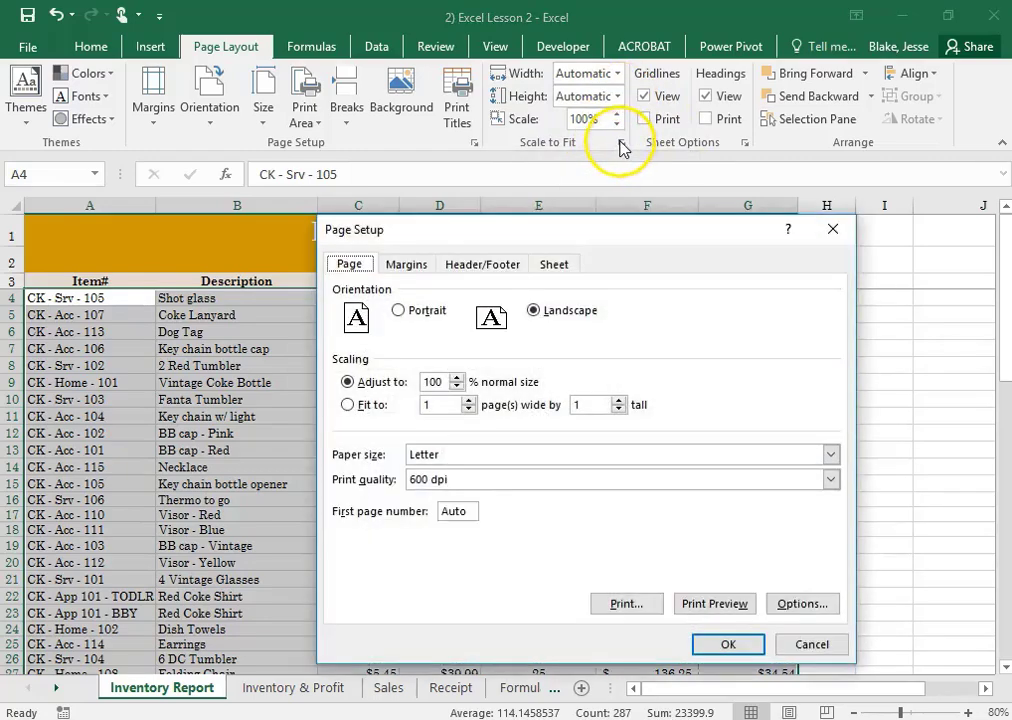
{"action": "left_click_drag", "start_coordinate": [550, 237], "coordinate": [603, 131]}
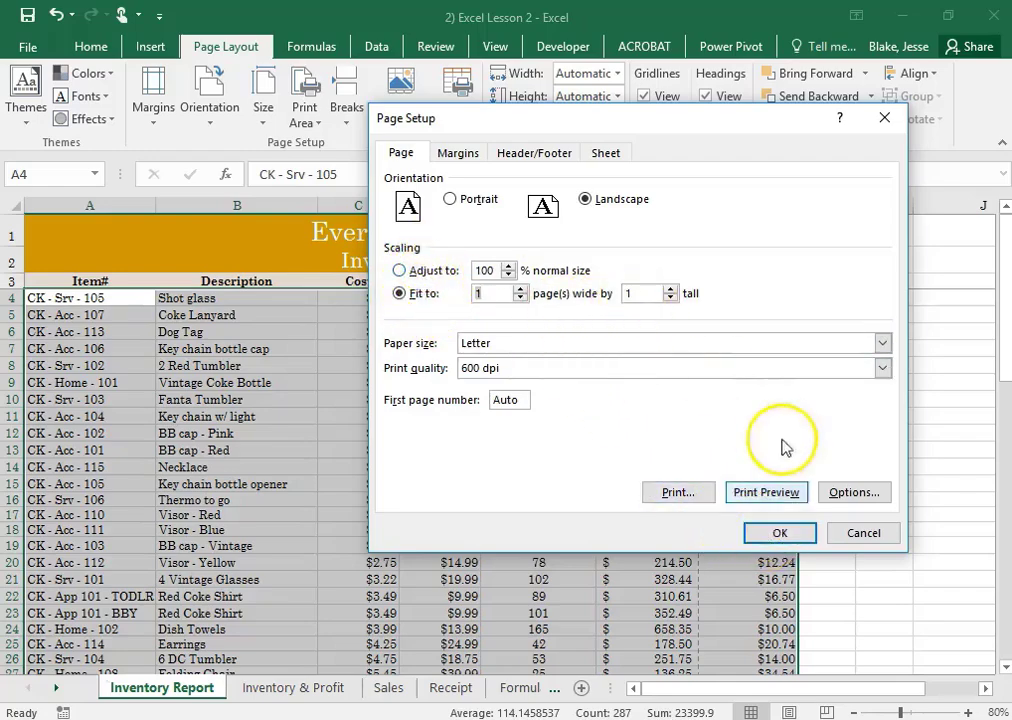
{"action": "left_click", "coordinate": [807, 532]}
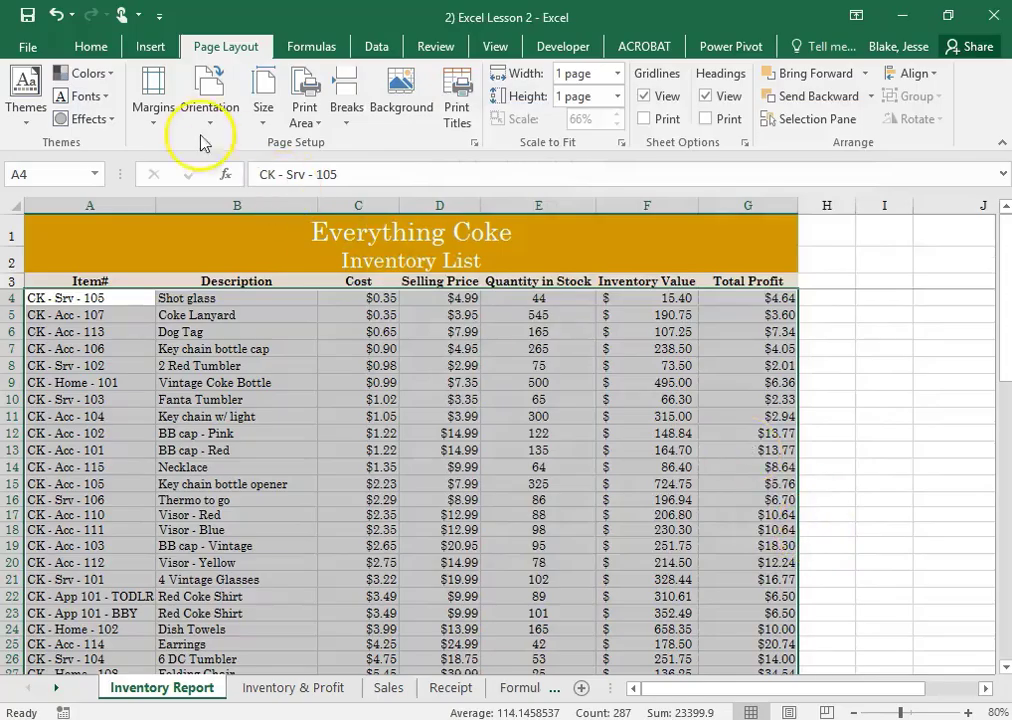
Preview the scaled printout, and review the sheet's page orientation and scaling settings without changing them
{"action": "left_click", "coordinate": [30, 47]}
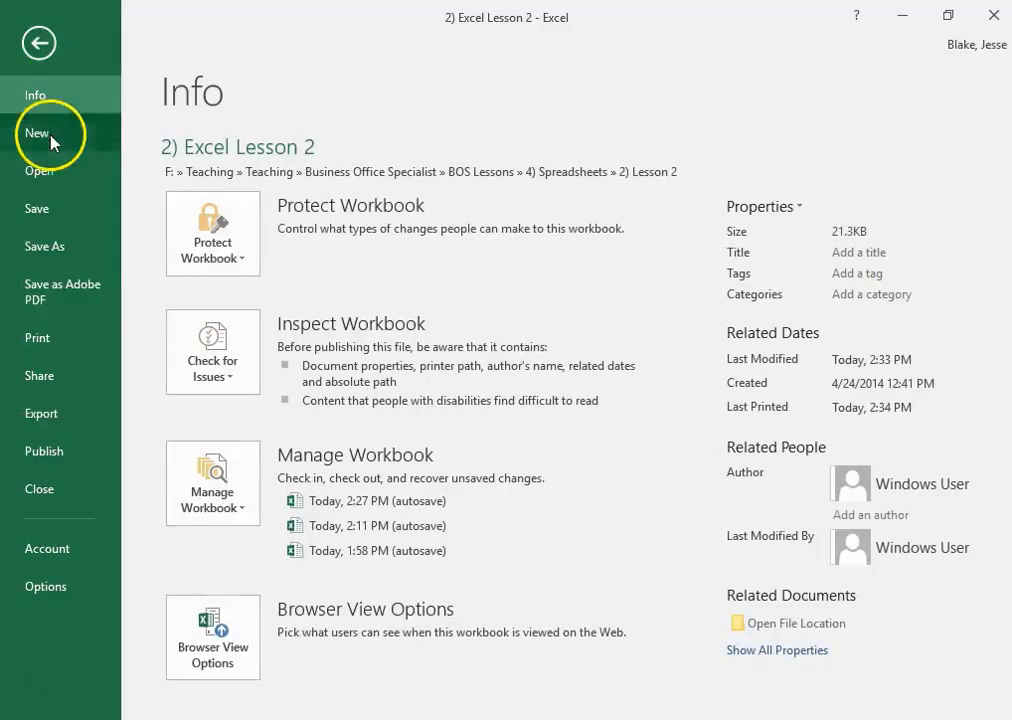
{"action": "left_click", "coordinate": [81, 343]}
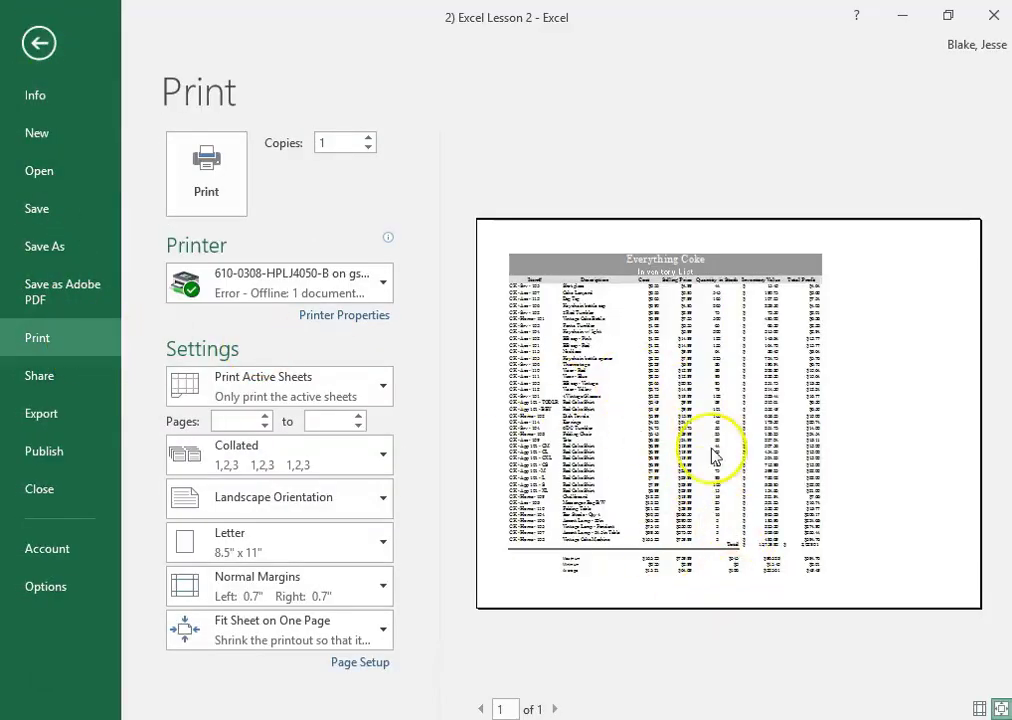
{"action": "left_click", "coordinate": [41, 40]}
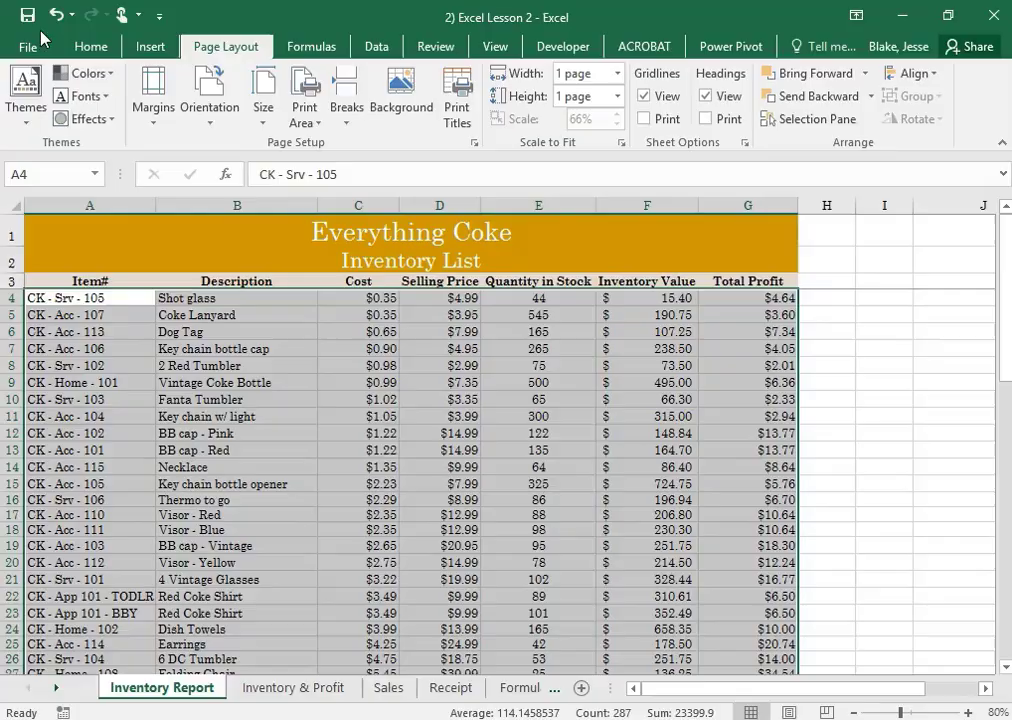
{"action": "left_click", "coordinate": [622, 145]}
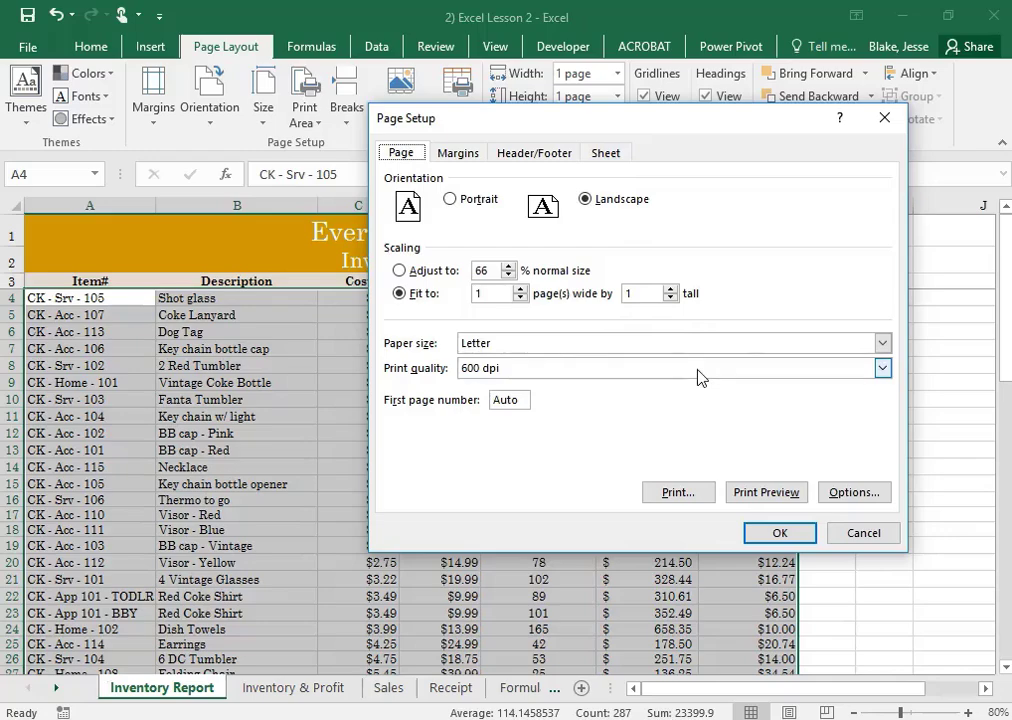
{"action": "left_click", "coordinate": [864, 533]}
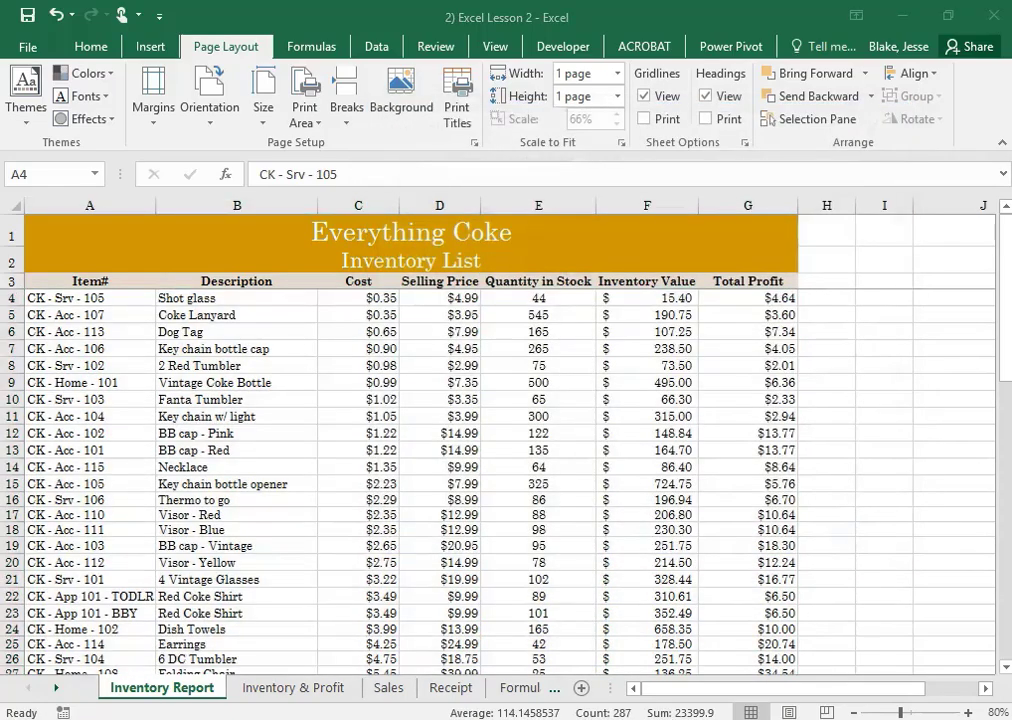
Switch to the lesson instructions in Word, look at its header and footer options, and return to the Excel workbook
{"action": "key", "text": "super"}
{"action": "left_click_drag", "start_coordinate": [1010, 148], "coordinate": [533, 138]}
{"action": "left_click", "coordinate": [932, 133]}
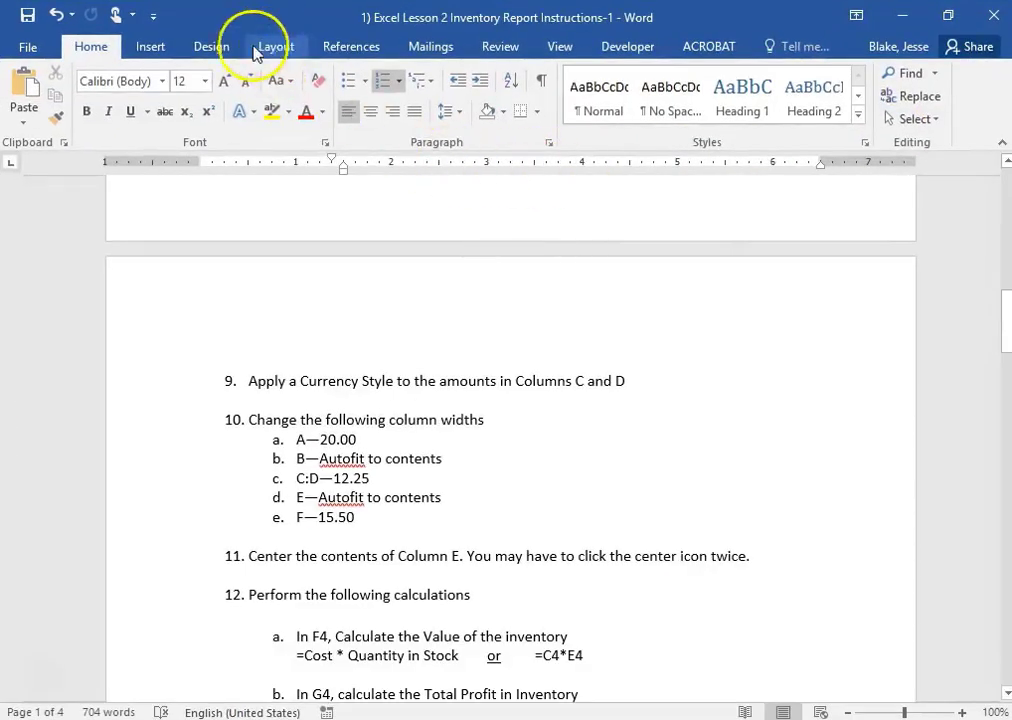
{"action": "left_click", "coordinate": [163, 46]}
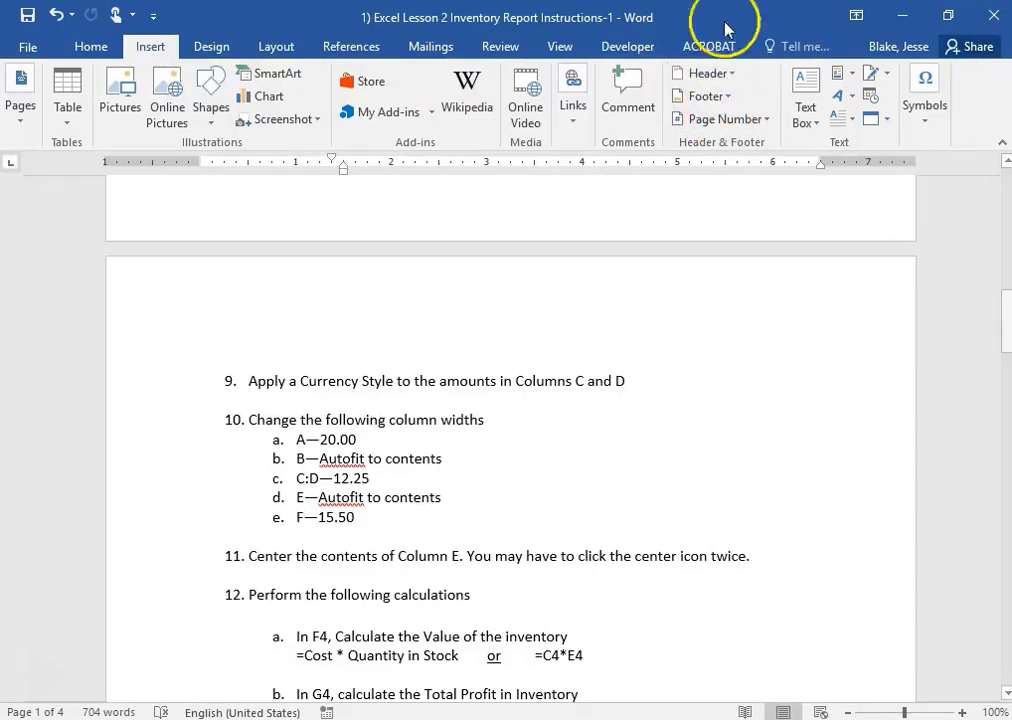
{"action": "left_click_drag", "start_coordinate": [303, 25], "coordinate": [235, 0]}
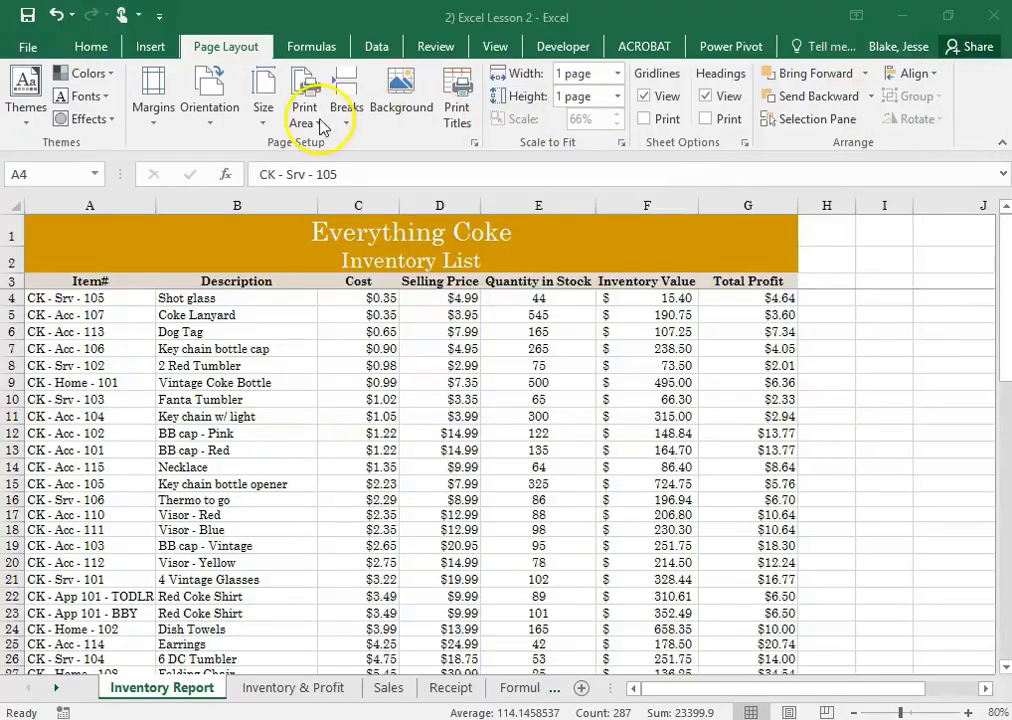
Look through the Inventory Report's page, margin, header/footer and sheet print settings in Page Setup, and close it without changes
{"action": "left_click", "coordinate": [160, 48]}
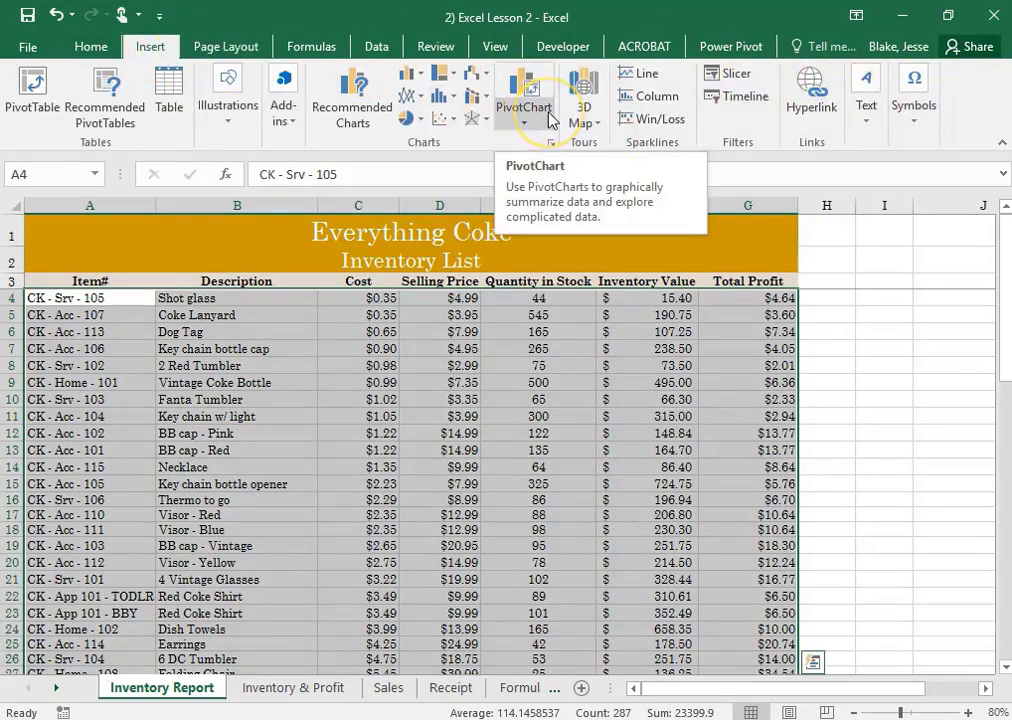
{"action": "left_click", "coordinate": [230, 47]}
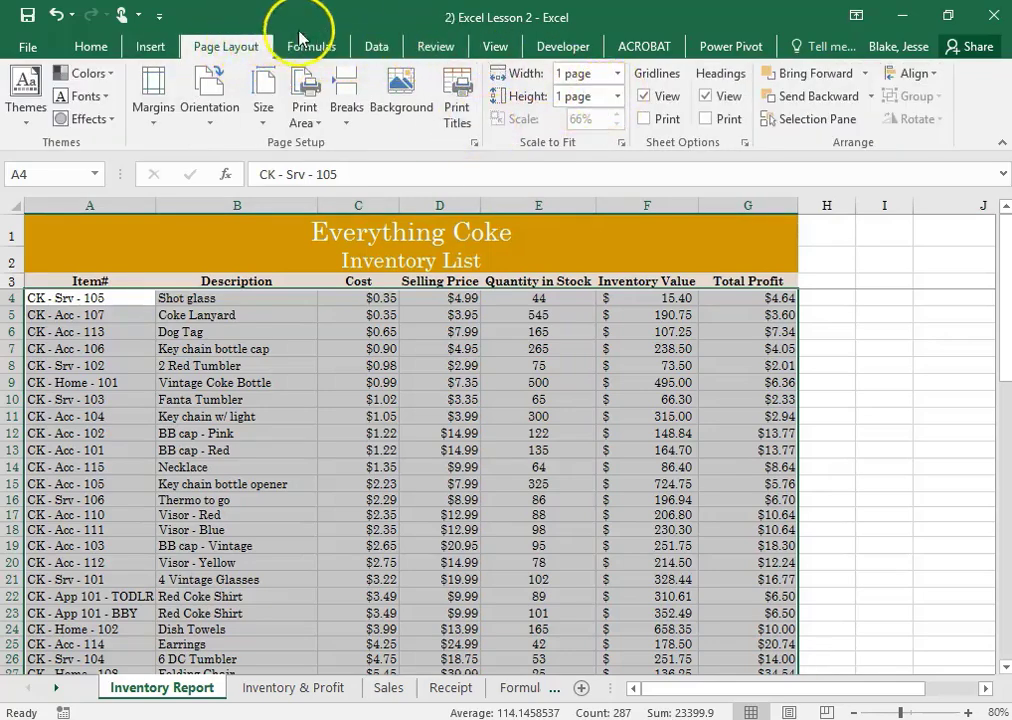
{"action": "left_click", "coordinate": [622, 147]}
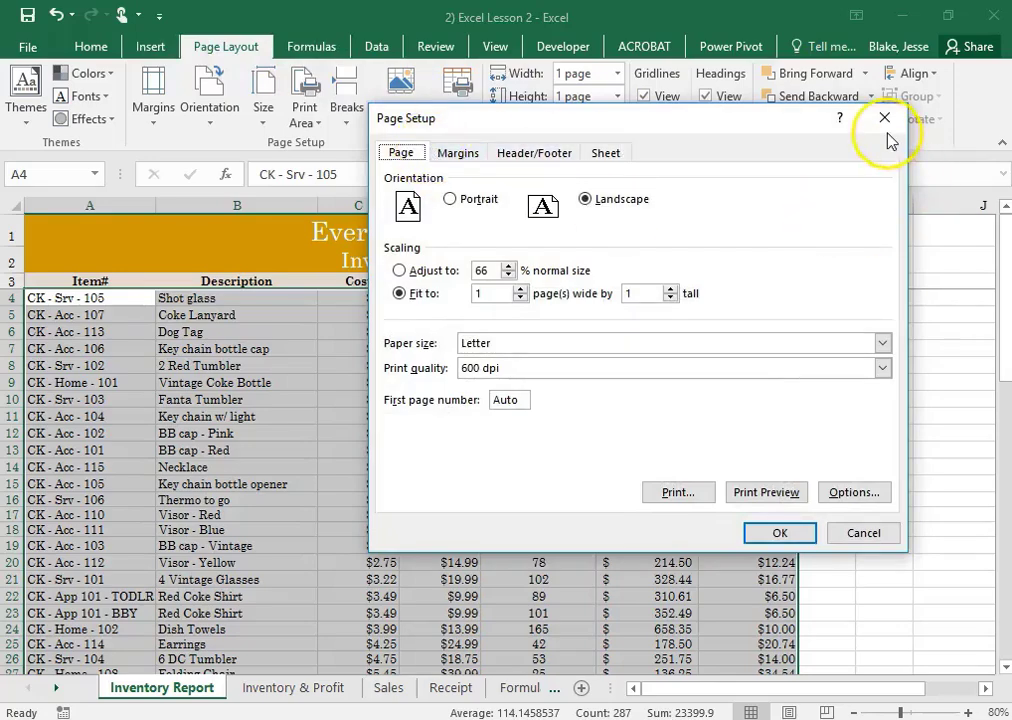
{"action": "left_click", "coordinate": [530, 155]}
{"action": "left_click", "coordinate": [866, 534]}
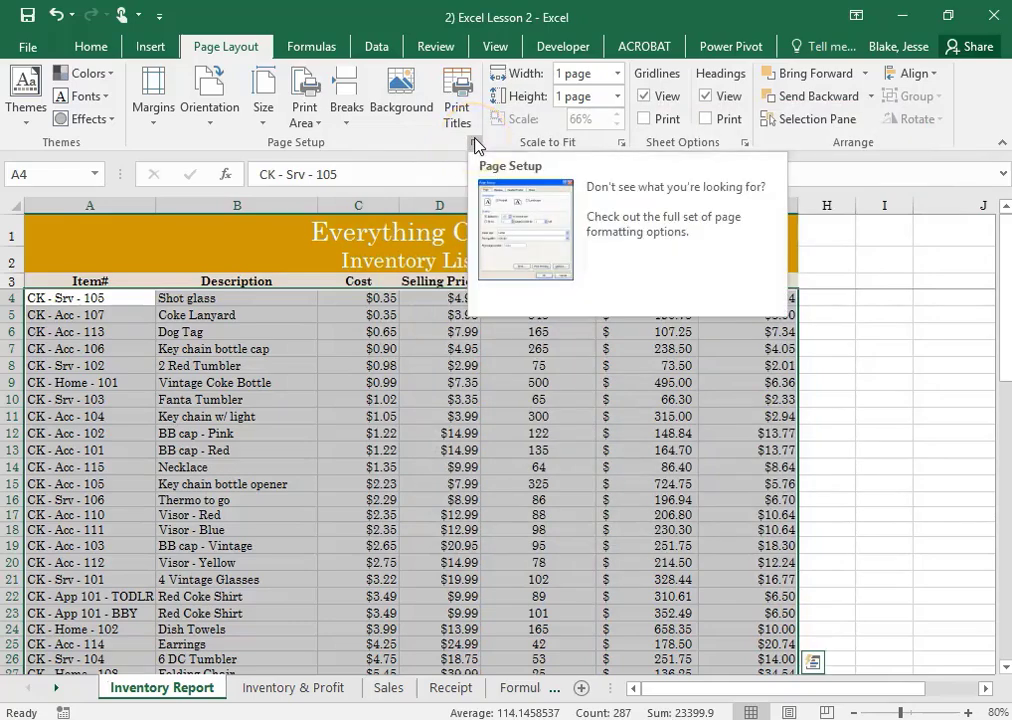
{"action": "left_click", "coordinate": [476, 145]}
{"action": "left_click", "coordinate": [478, 153]}
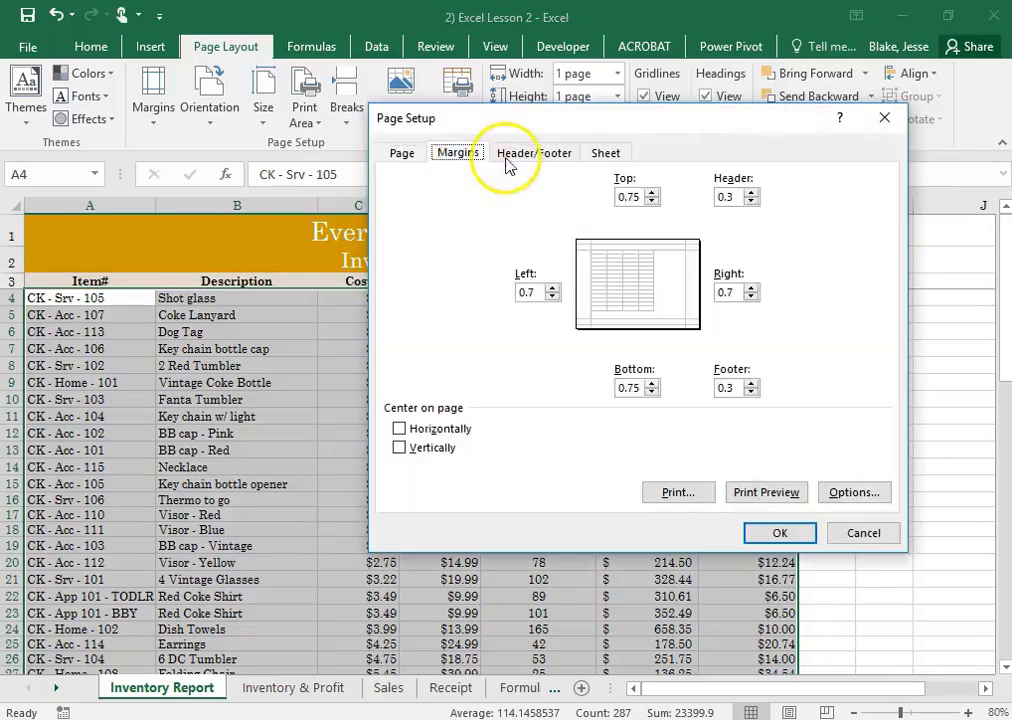
{"action": "left_click", "coordinate": [540, 153]}
{"action": "left_click", "coordinate": [607, 158]}
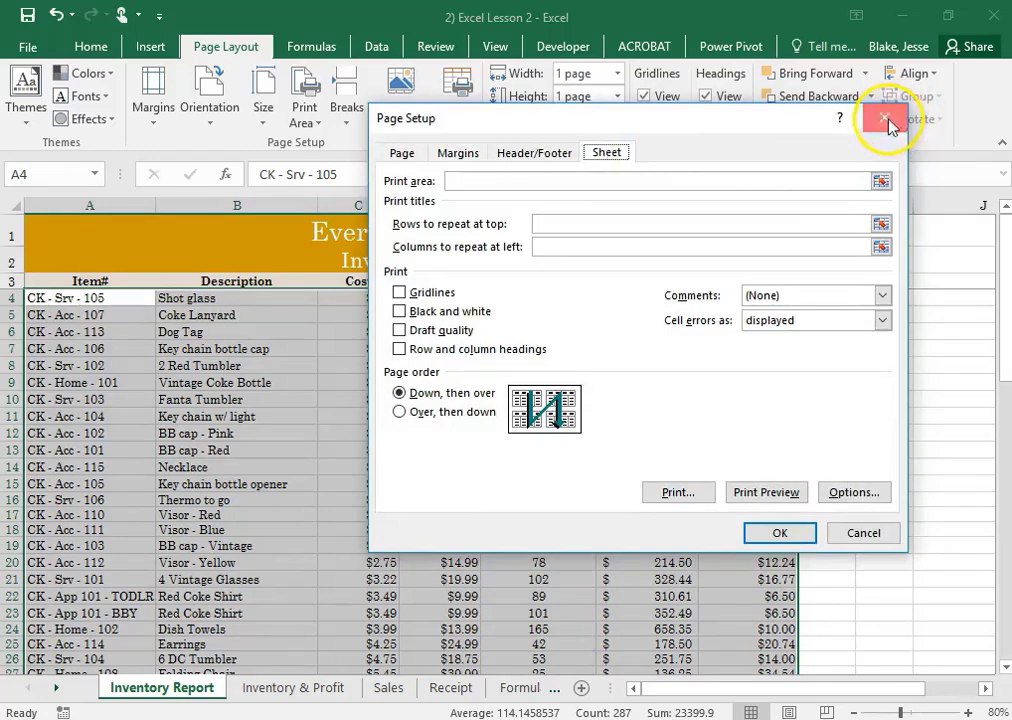
{"action": "left_click", "coordinate": [885, 119]}
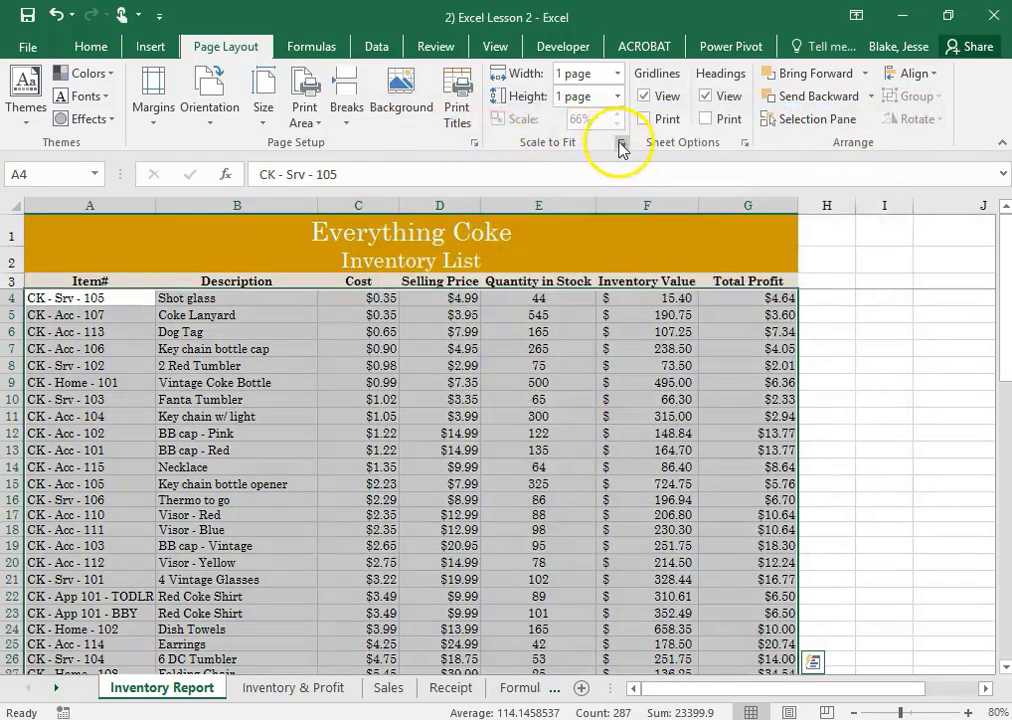
Reopen Page Setup to examine the sheet, margin and header/footer options once more, and close it unchanged
{"action": "left_click", "coordinate": [744, 143]}
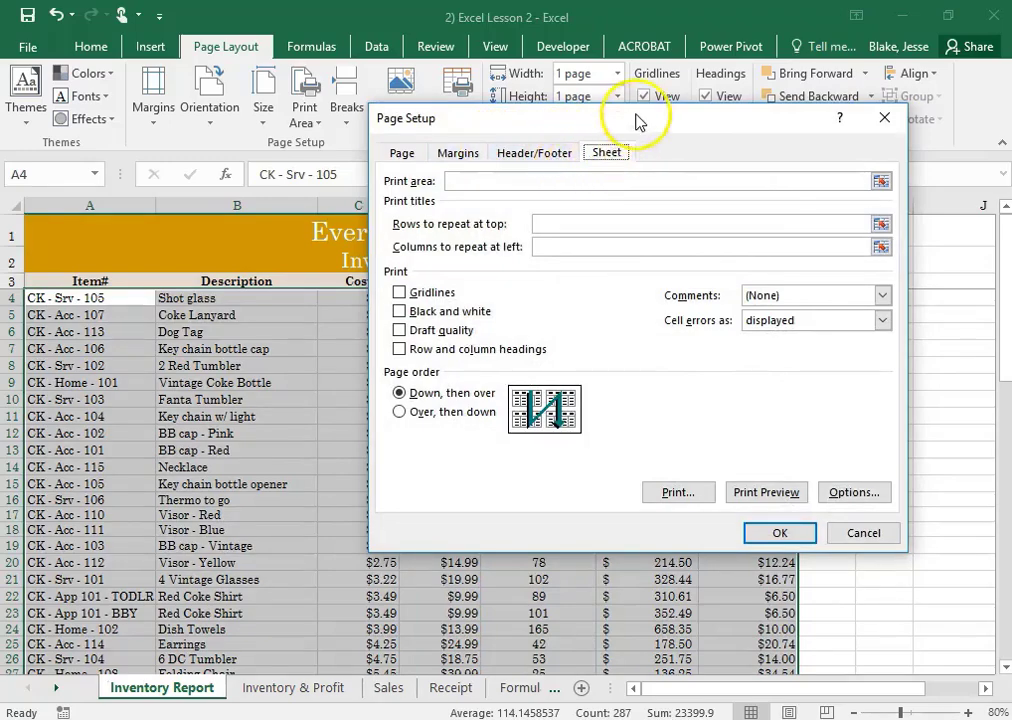
{"action": "left_click_drag", "start_coordinate": [637, 117], "coordinate": [662, 164]}
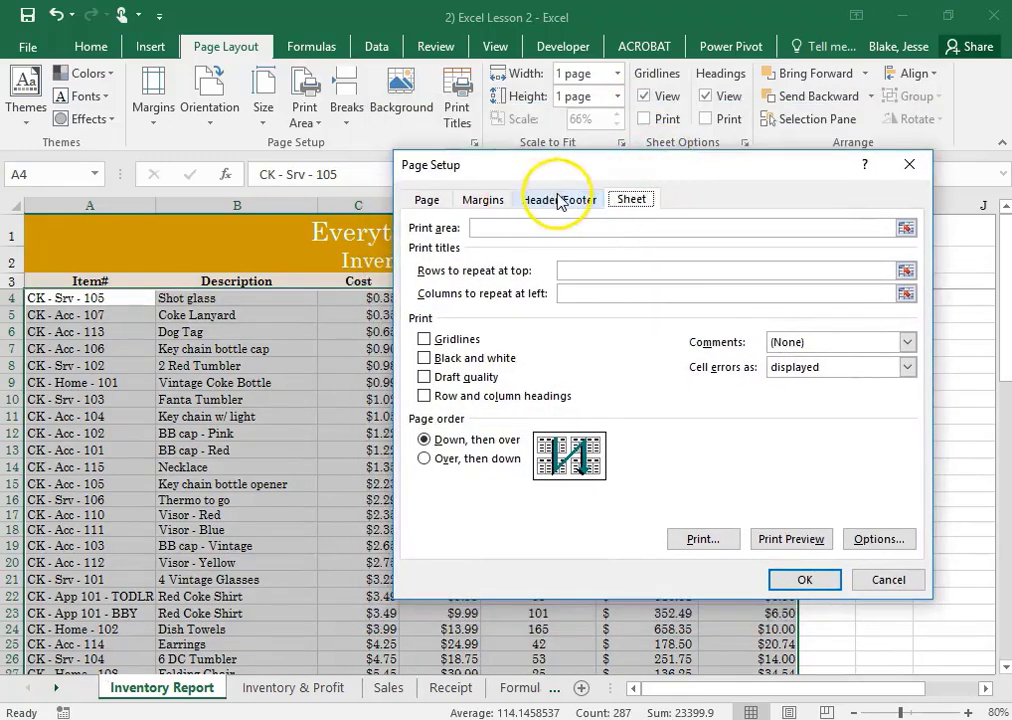
{"action": "left_click", "coordinate": [482, 201]}
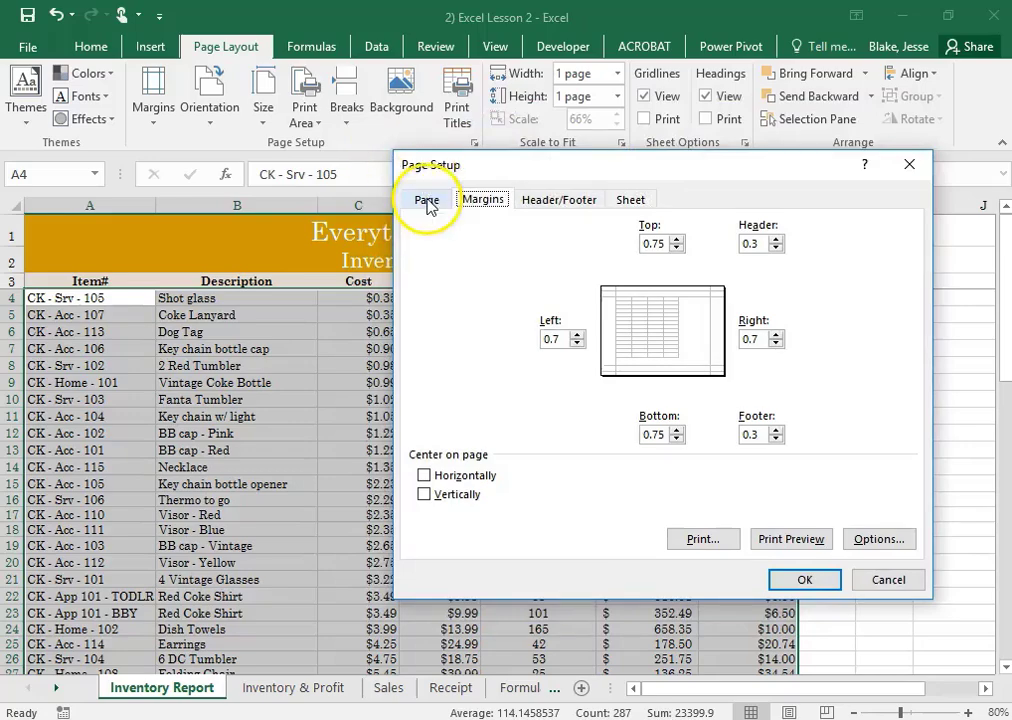
{"action": "left_click", "coordinate": [545, 199]}
{"action": "left_click", "coordinate": [908, 165]}
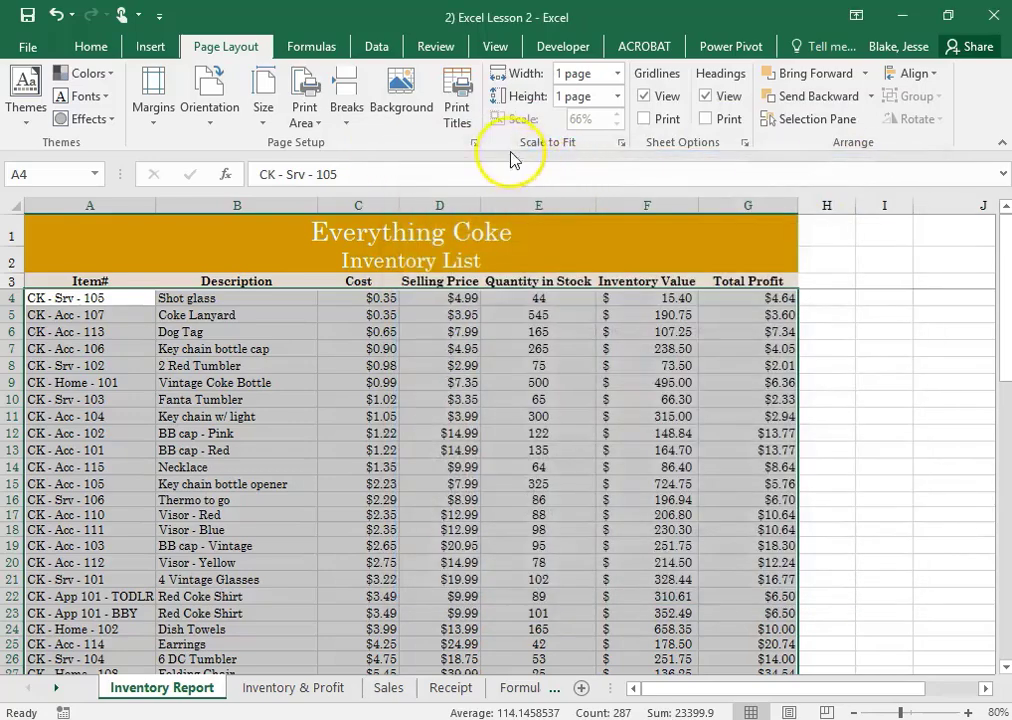
{"action": "left_click", "coordinate": [474, 143]}
{"action": "left_click", "coordinate": [909, 166]}
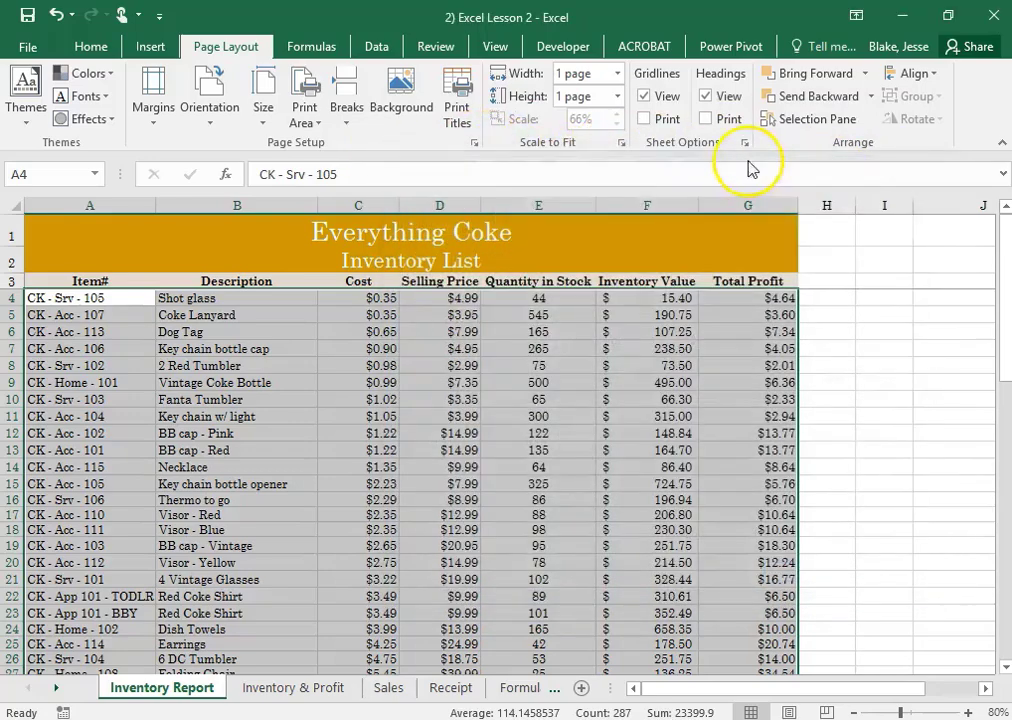
Add a custom footer with the author's name in the left section, "Business Office Specialist" in the center and "2A" in the right
{"action": "left_click", "coordinate": [474, 143]}
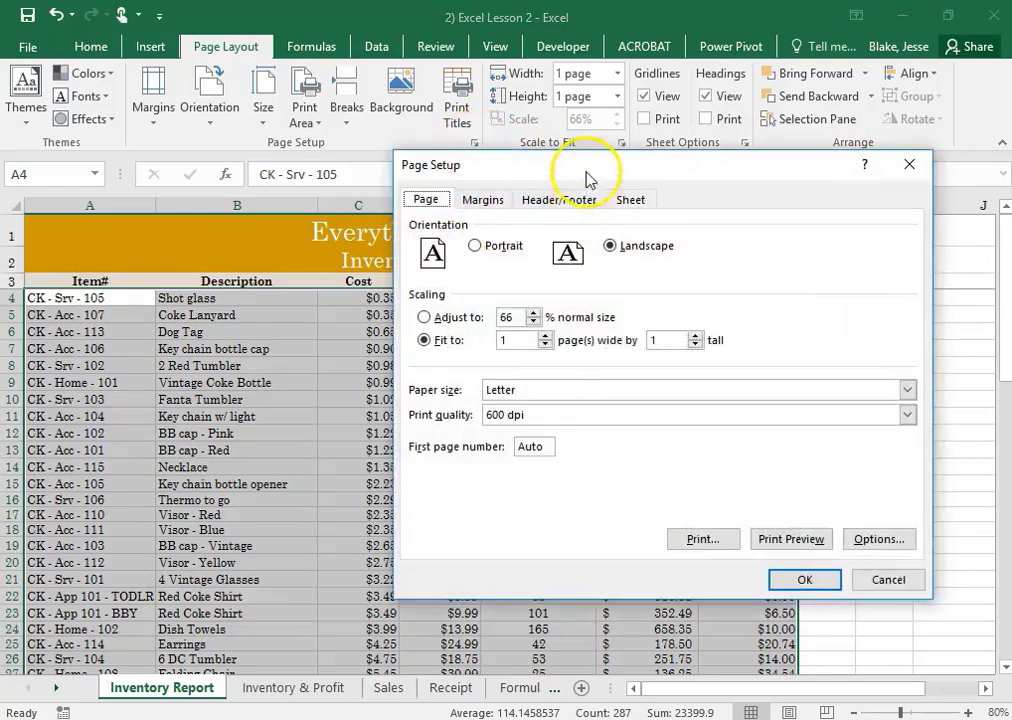
{"action": "left_click_drag", "start_coordinate": [592, 181], "coordinate": [460, 175]}
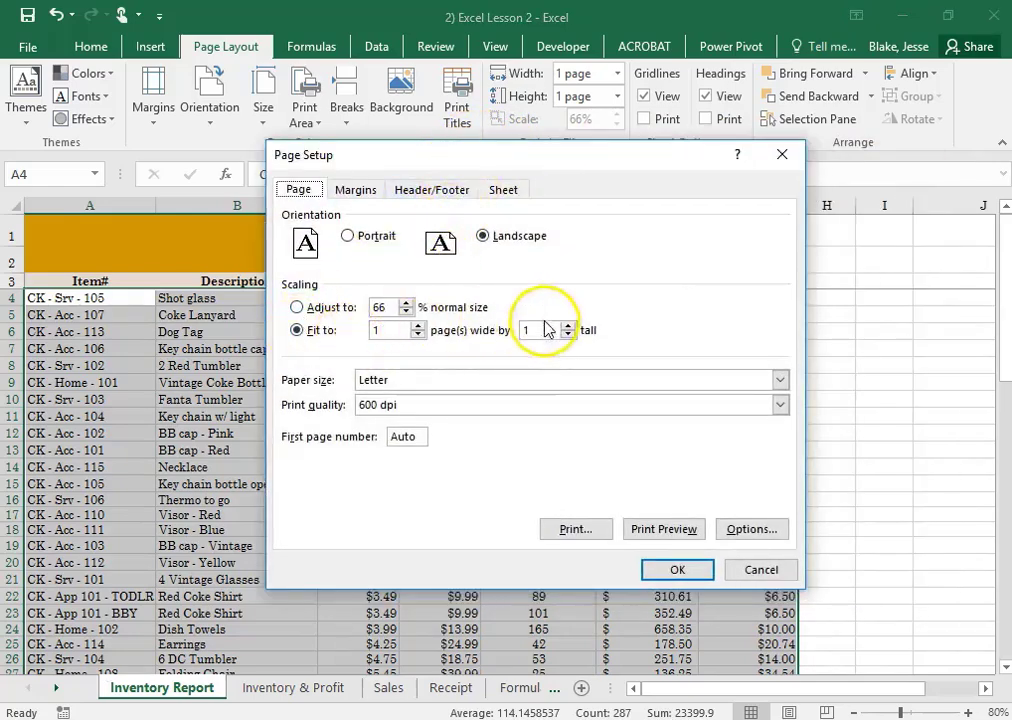
{"action": "left_click", "coordinate": [429, 192]}
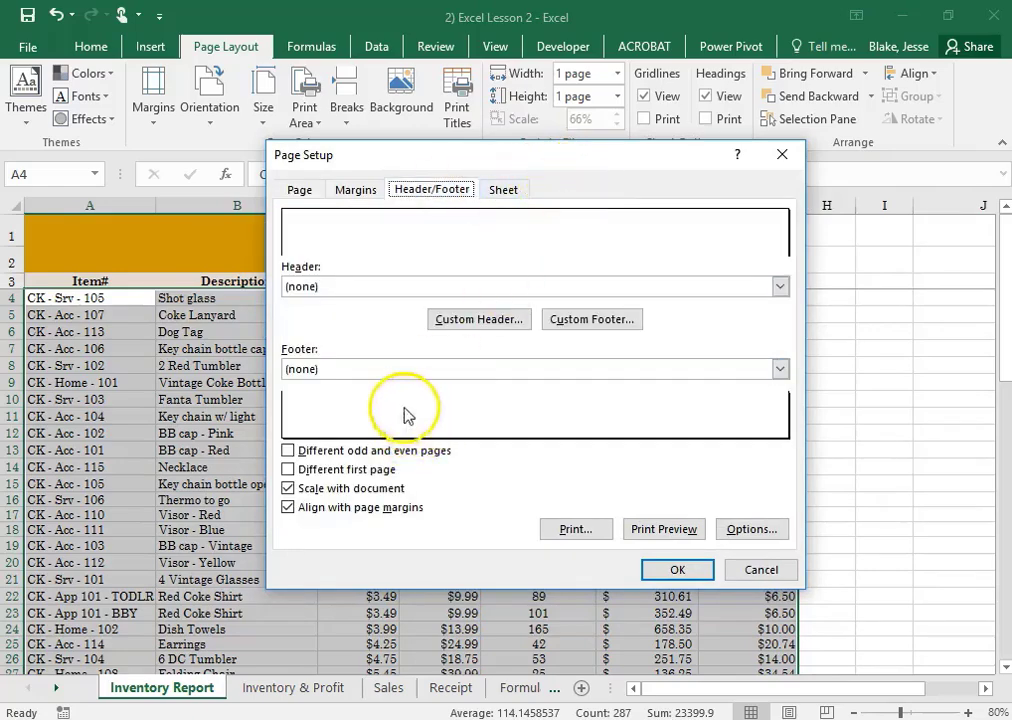
{"action": "left_click", "coordinate": [584, 320]}
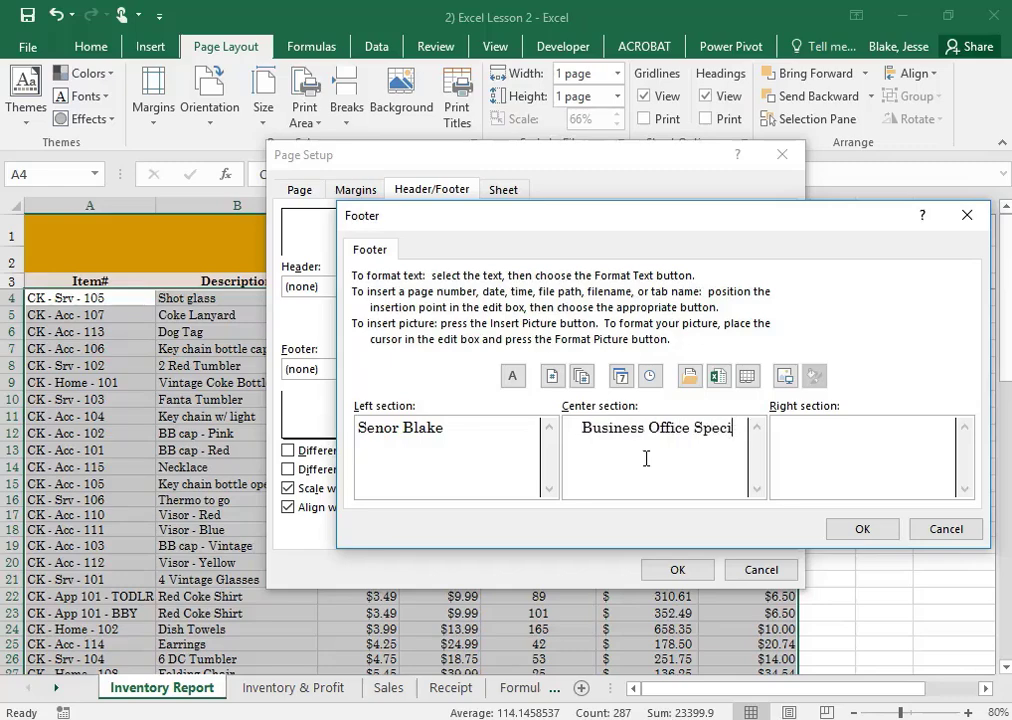
{"action": "type", "text": "list"}
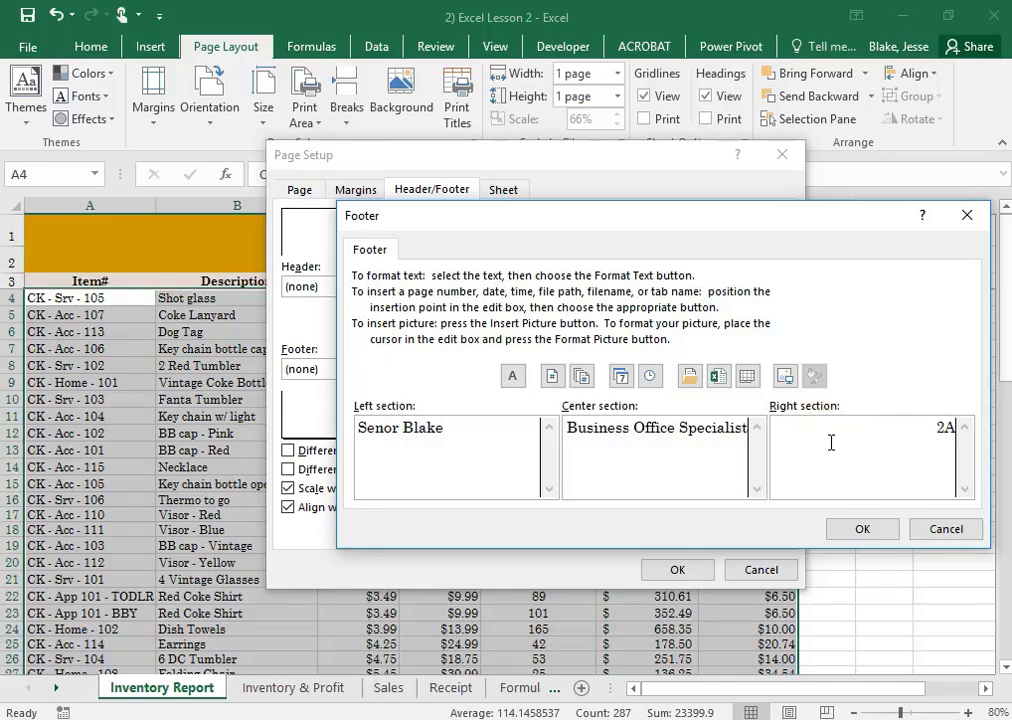
{"action": "left_click", "coordinate": [862, 529]}
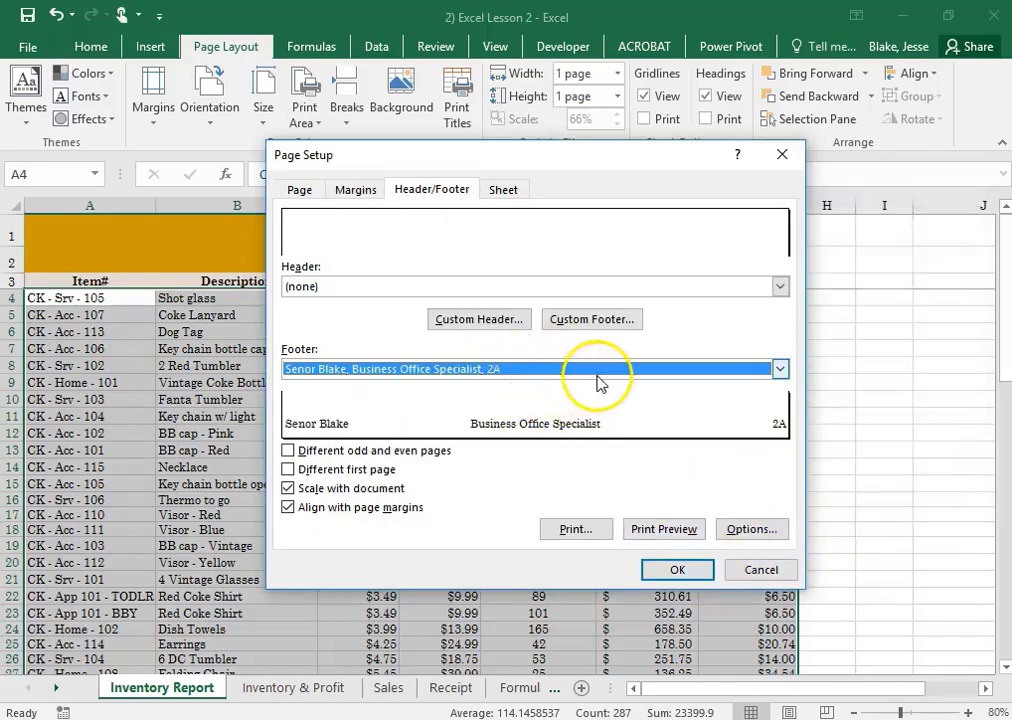
{"action": "left_click", "coordinate": [676, 569]}
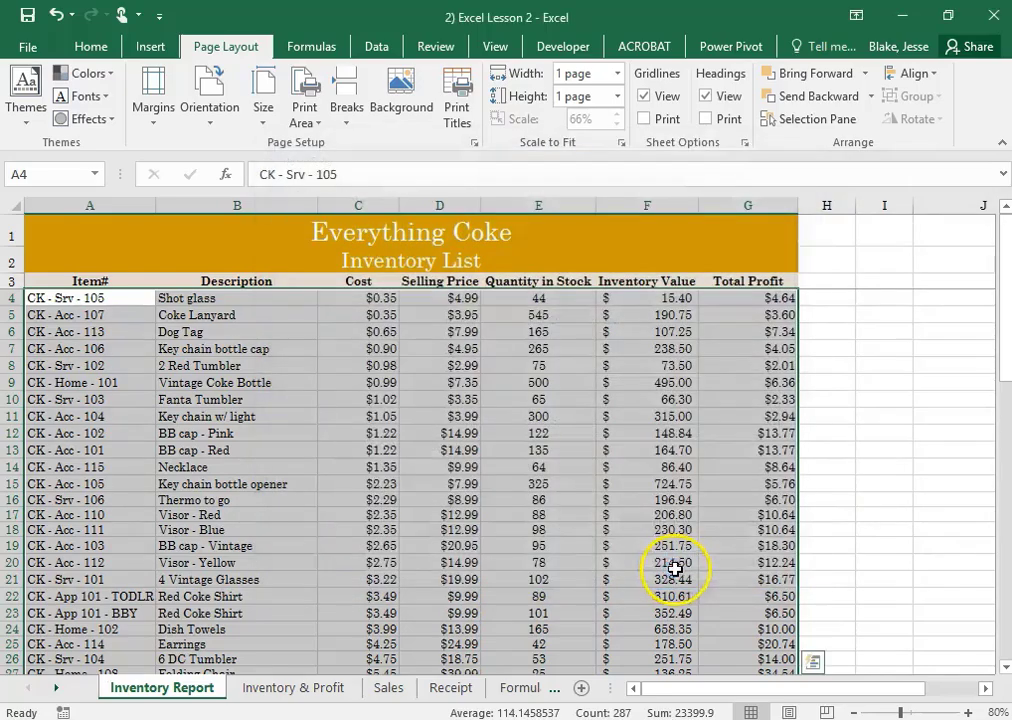
Check the Inventory Report's totals and its print preview with the footer and page scaling, and return to the worksheet
{"action": "scroll", "coordinate": [658, 541], "scroll_direction": "down", "scroll_amount": 16}
{"action": "scroll", "coordinate": [696, 553], "scroll_direction": "up", "scroll_amount": 5}
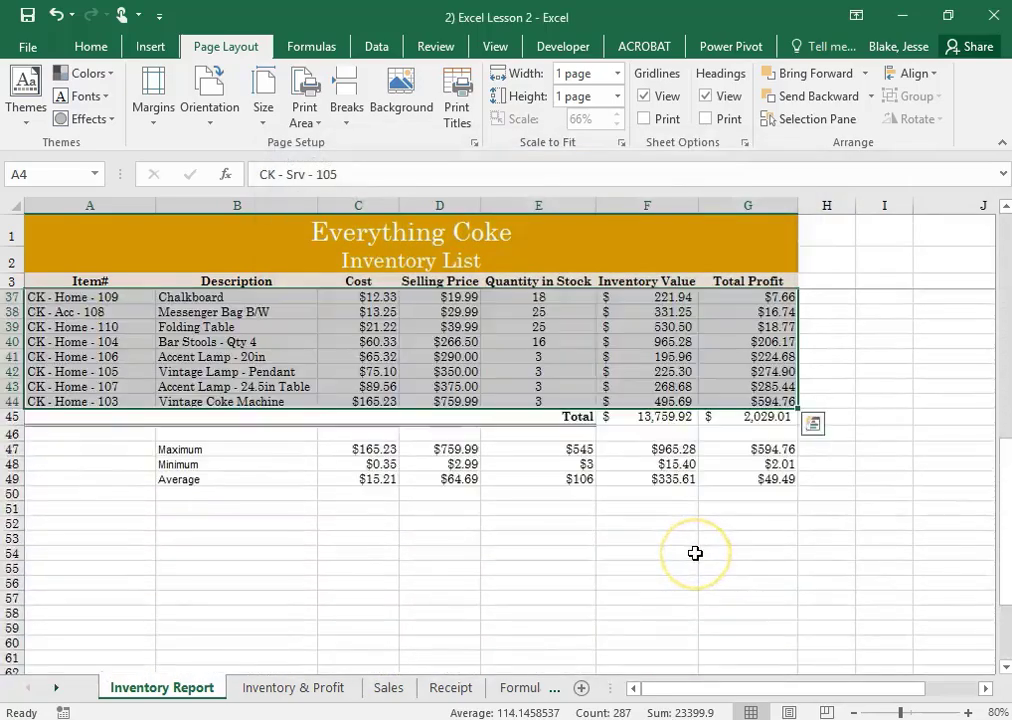
{"action": "scroll", "coordinate": [695, 551], "scroll_direction": "up", "scroll_amount": 11}
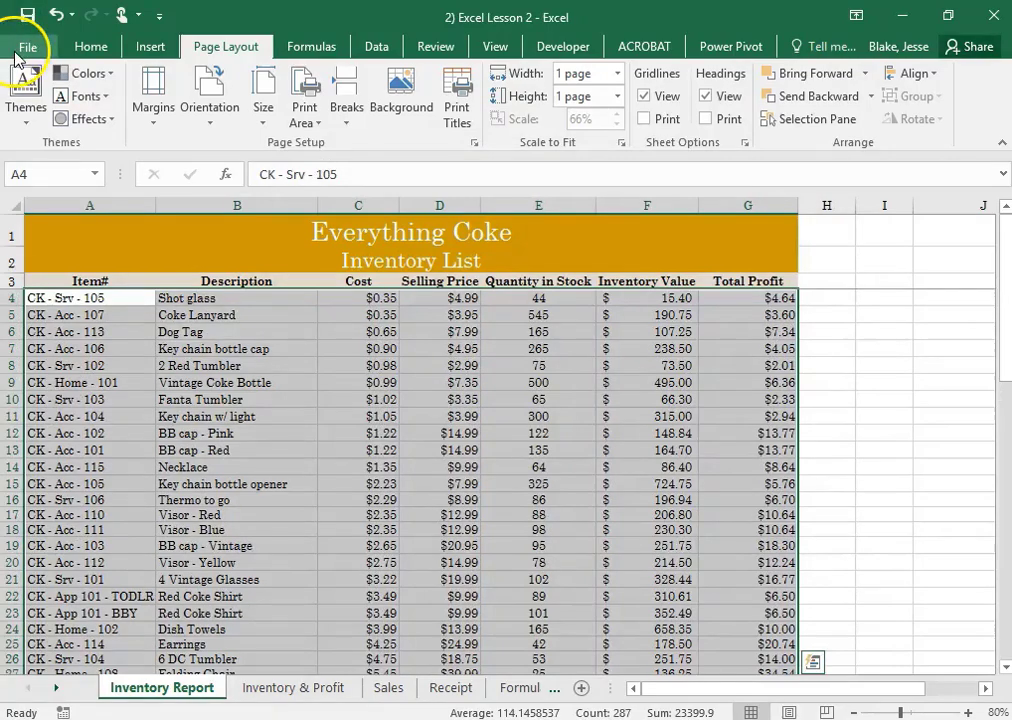
{"action": "left_click", "coordinate": [28, 46]}
{"action": "left_click", "coordinate": [45, 338]}
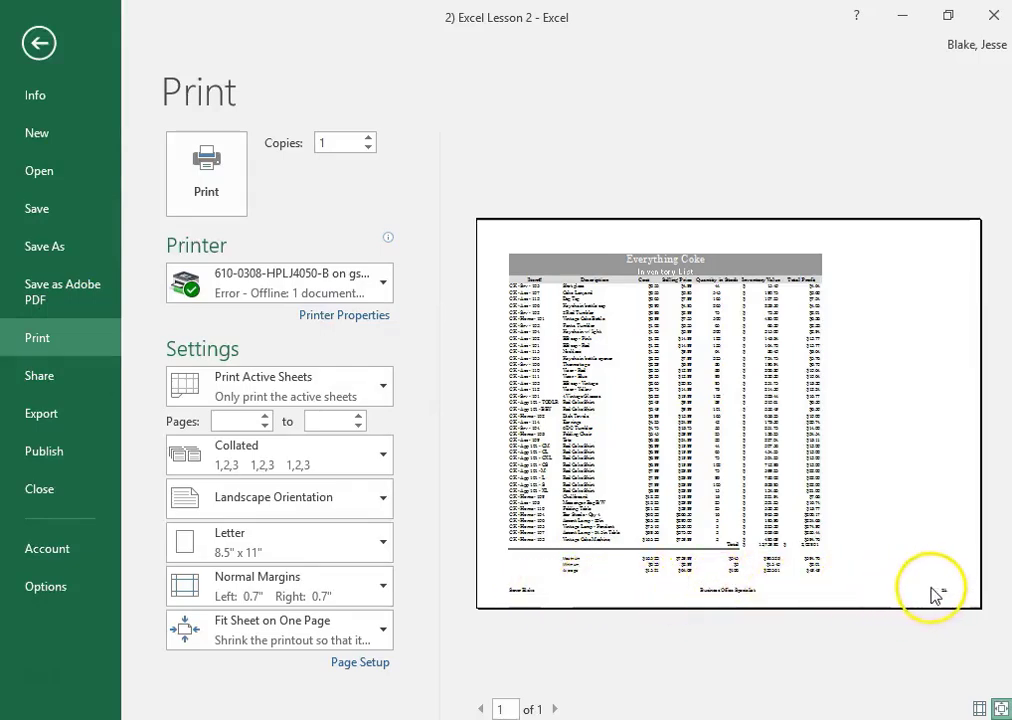
{"action": "left_click", "coordinate": [377, 628]}
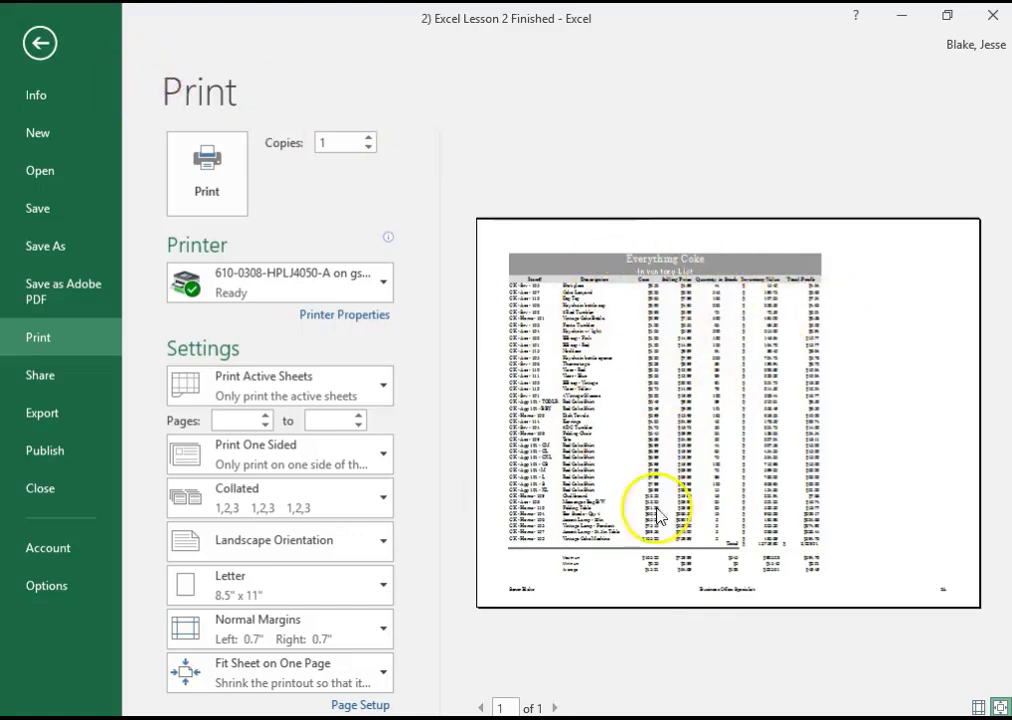
{"action": "left_click", "coordinate": [46, 48]}
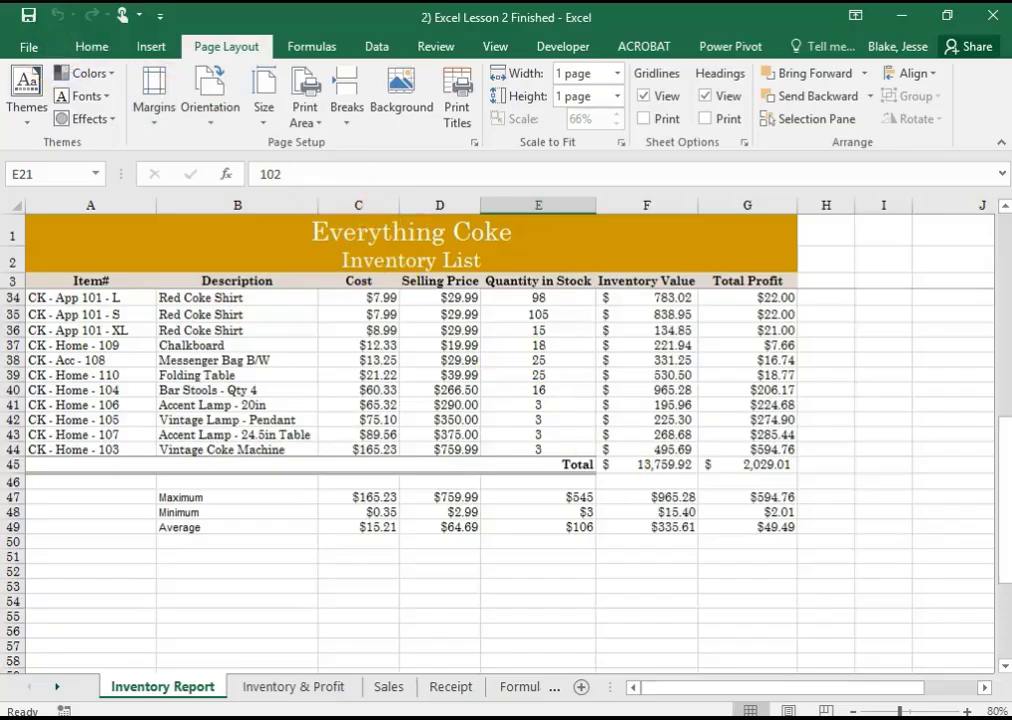
{"action": "left_click", "coordinate": [904, 497]}
{"action": "left_click", "coordinate": [912, 434]}
{"action": "left_click", "coordinate": [869, 344]}
{"action": "left_click", "coordinate": [821, 360]}
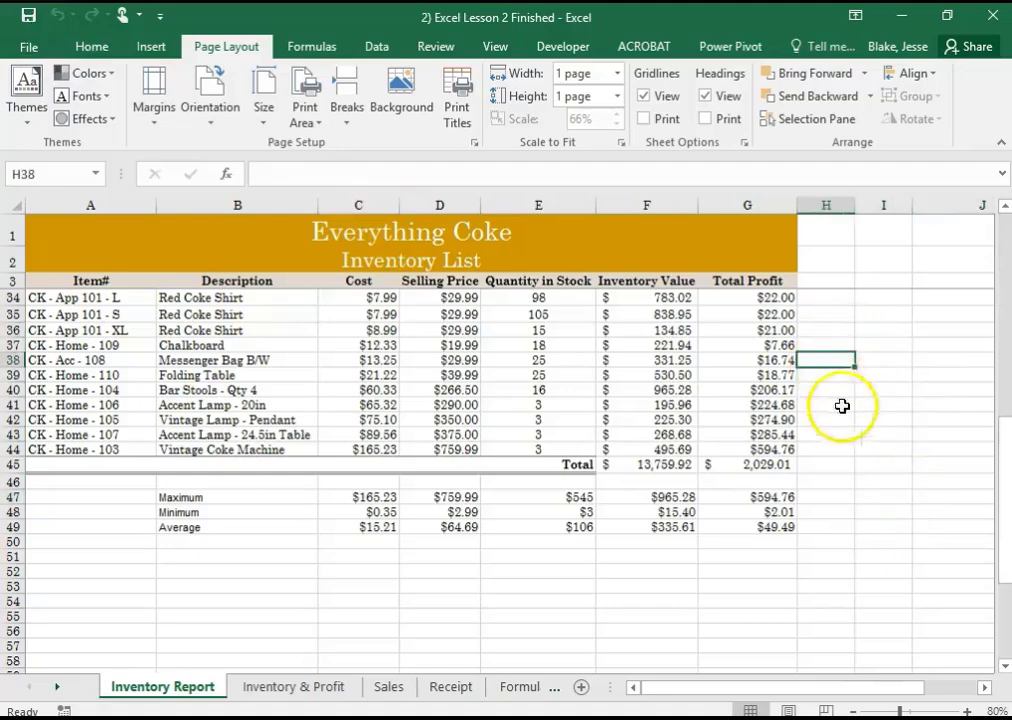
{"action": "left_click", "coordinate": [835, 420]}
{"action": "left_click", "coordinate": [760, 435]}
{"action": "left_click_drag", "start_coordinate": [713, 361], "coordinate": [714, 346]}
{"action": "left_click", "coordinate": [711, 281]}
{"action": "key", "text": "Up"}
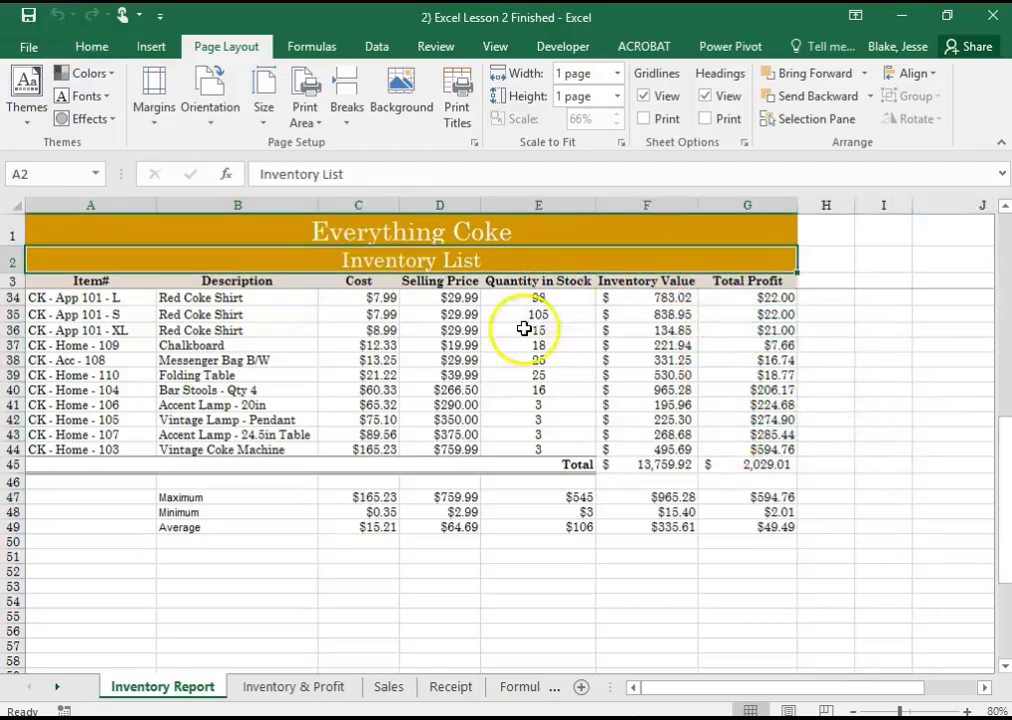
{"action": "left_click", "coordinate": [522, 341]}
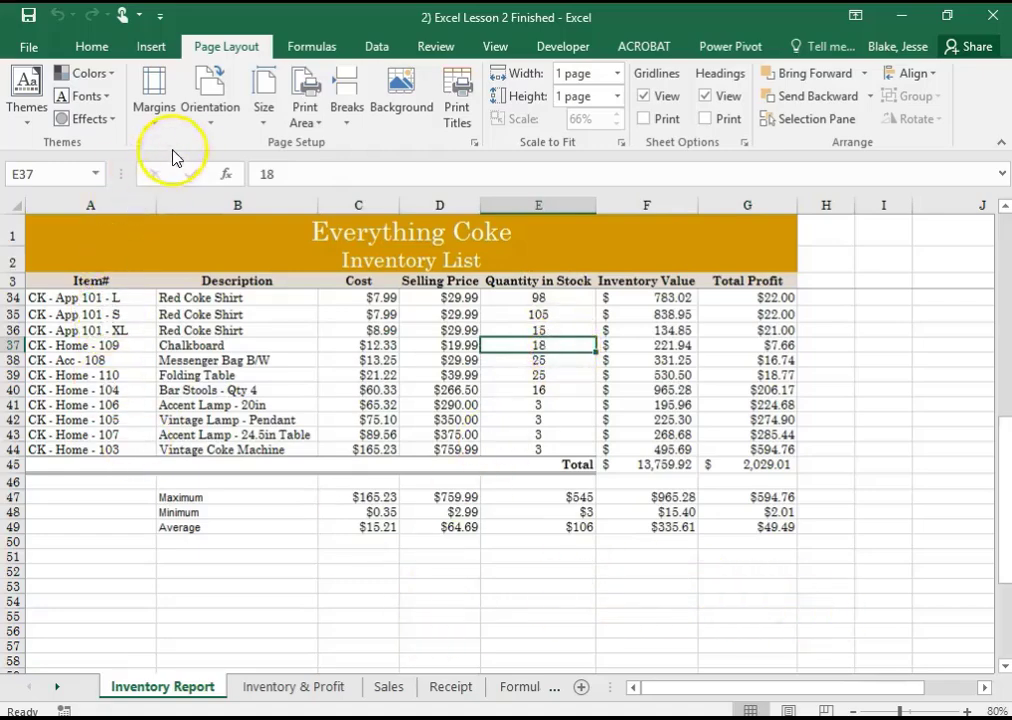
Turn on printing of gridlines and of row and column headings for the Inventory Report sheet
{"action": "left_click", "coordinate": [475, 144]}
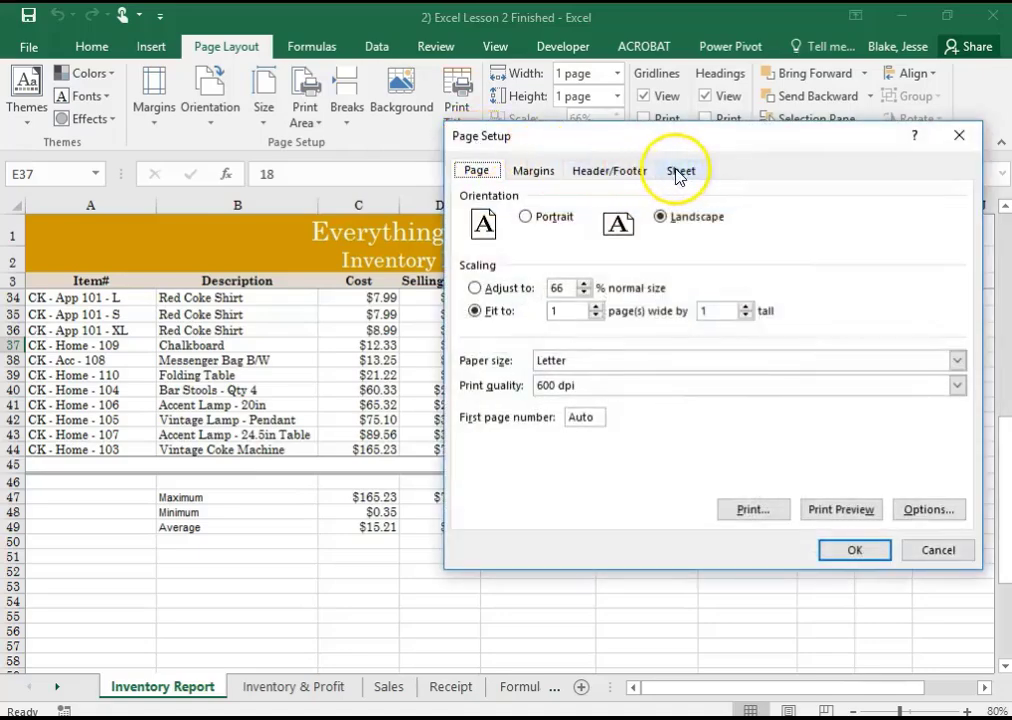
{"action": "left_click", "coordinate": [688, 175]}
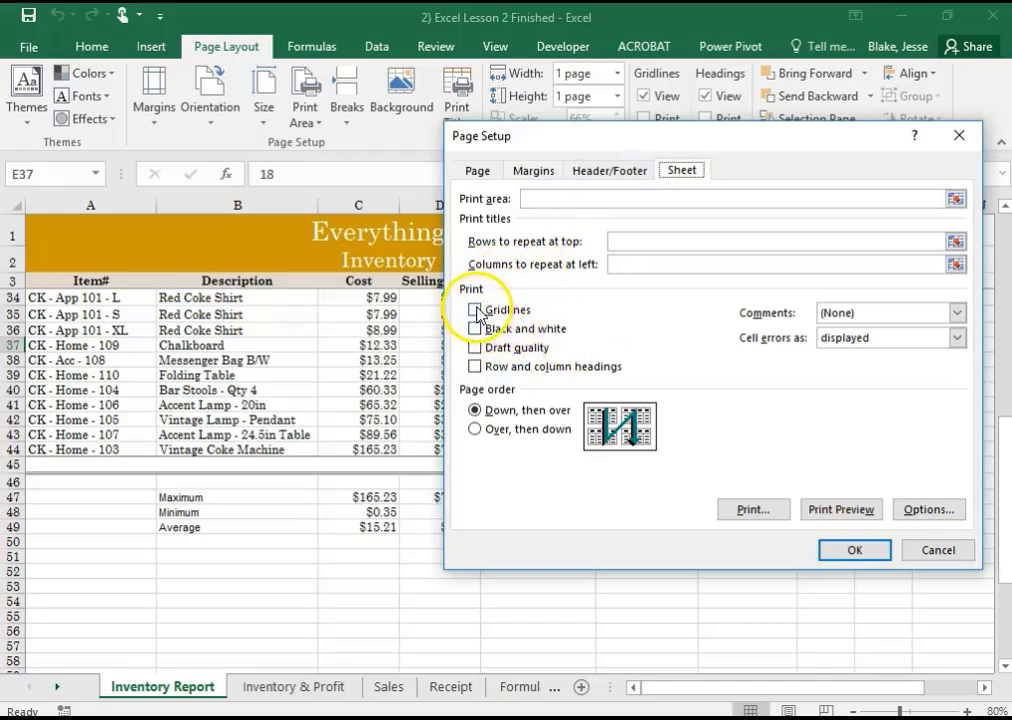
{"action": "left_click", "coordinate": [474, 366]}
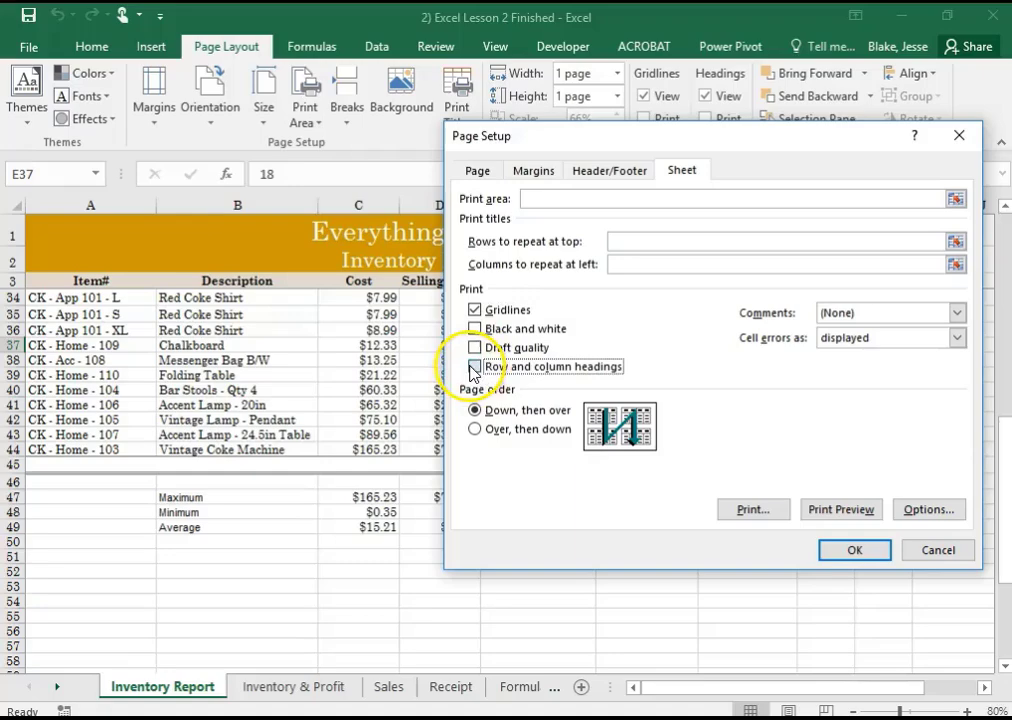
{"action": "left_click", "coordinate": [849, 551]}
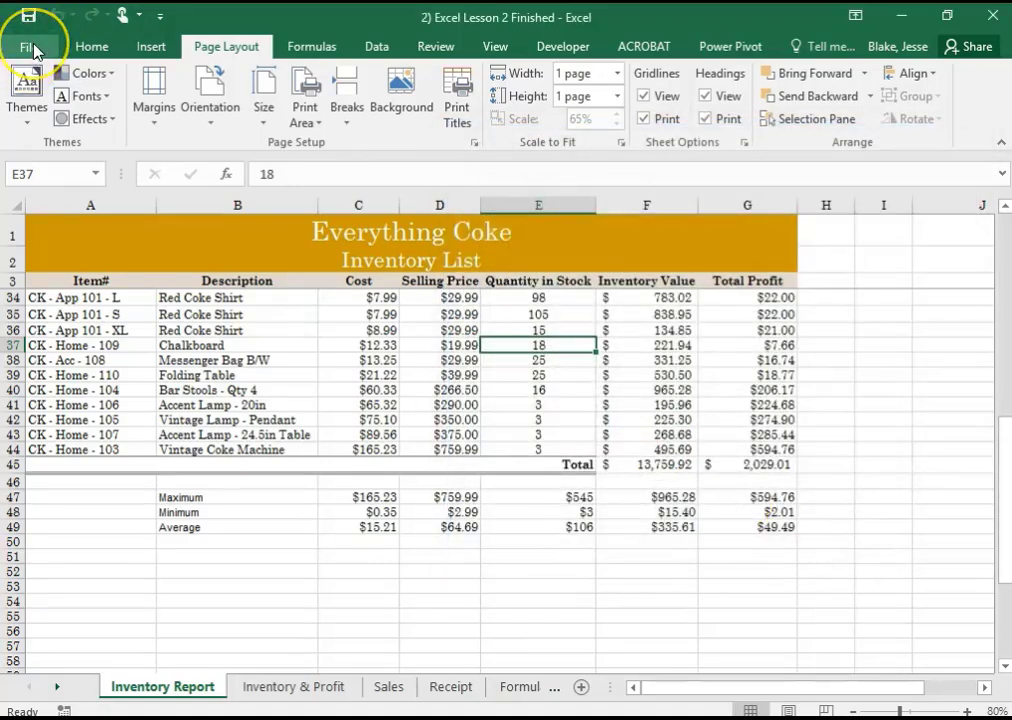
Preview the printout with gridlines and row and column headings, and return to the worksheet
{"action": "left_click", "coordinate": [30, 47]}
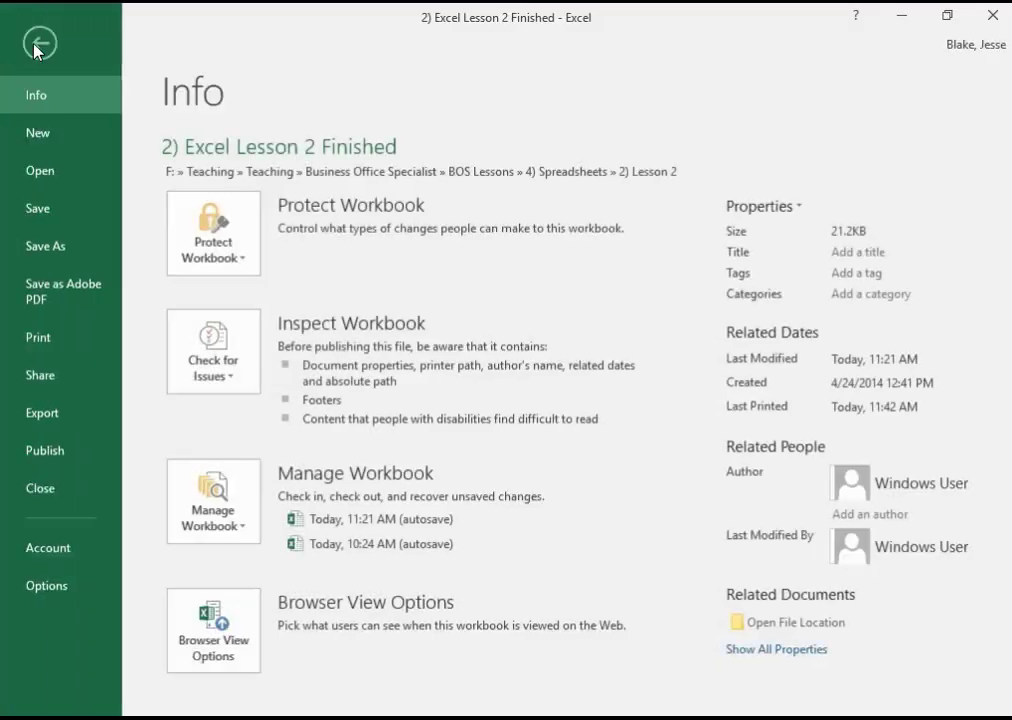
{"action": "left_click", "coordinate": [36, 350]}
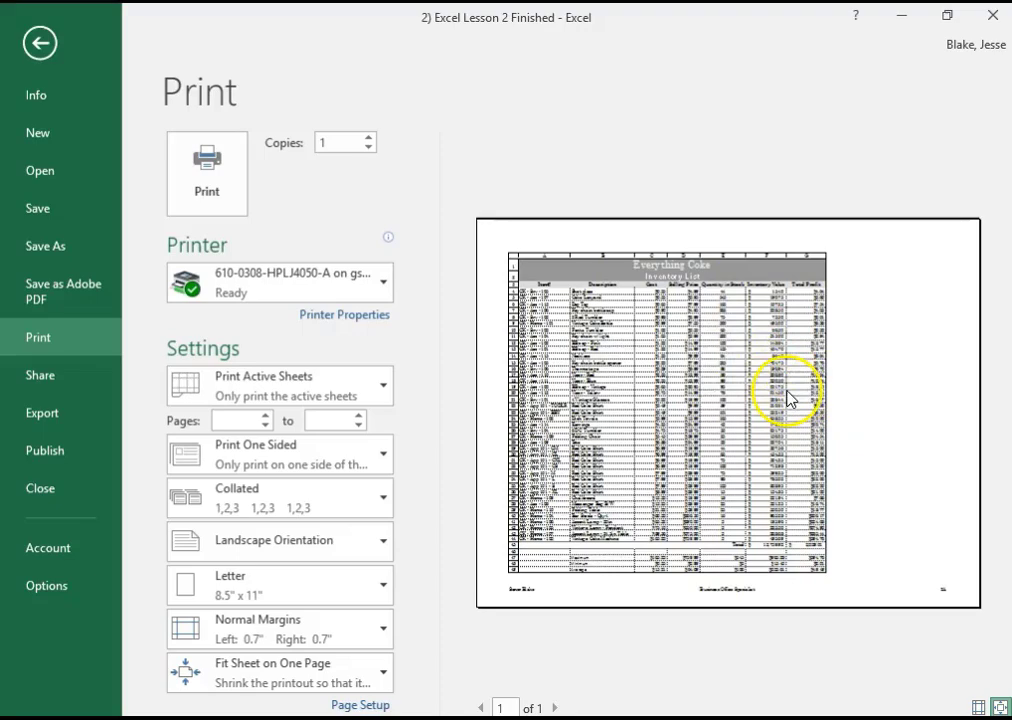
{"action": "left_click", "coordinate": [44, 41]}
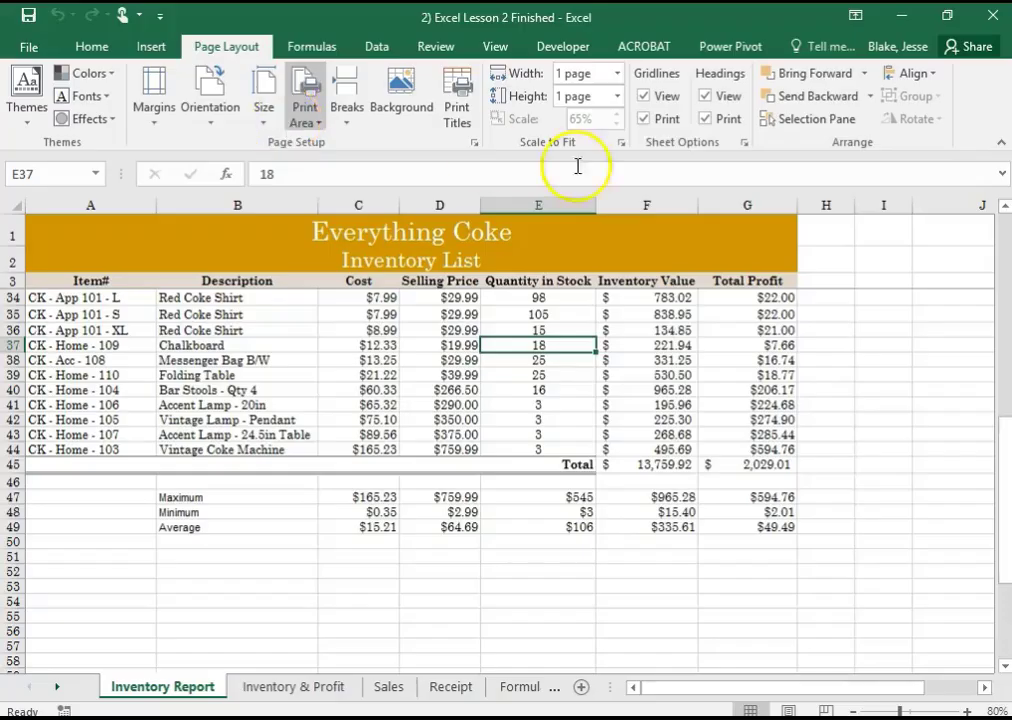
Turn off printing of gridlines and of row and column headings for the Inventory Report sheet
{"action": "left_click", "coordinate": [474, 142]}
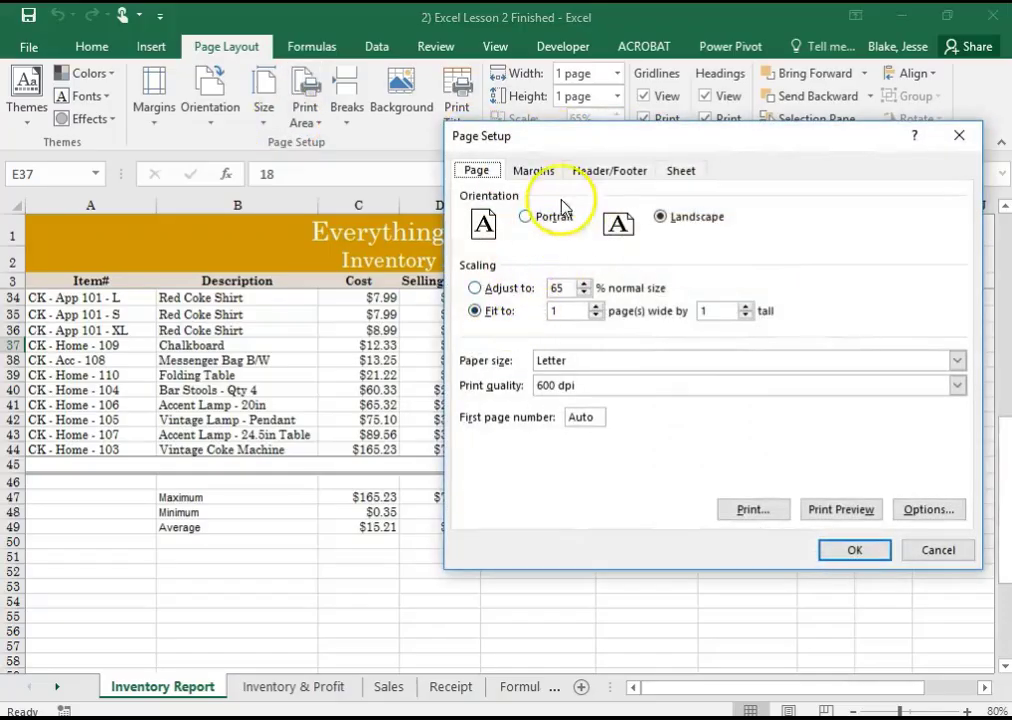
{"action": "left_click", "coordinate": [680, 172]}
{"action": "left_click", "coordinate": [475, 310]}
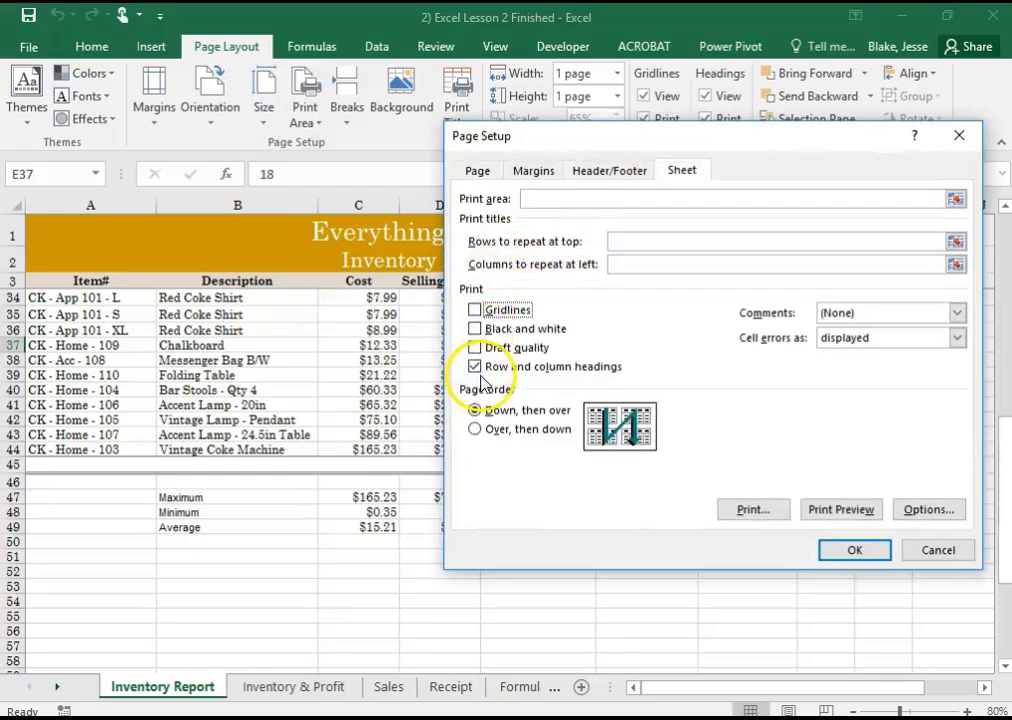
{"action": "left_click", "coordinate": [475, 366]}
{"action": "left_click", "coordinate": [850, 549]}
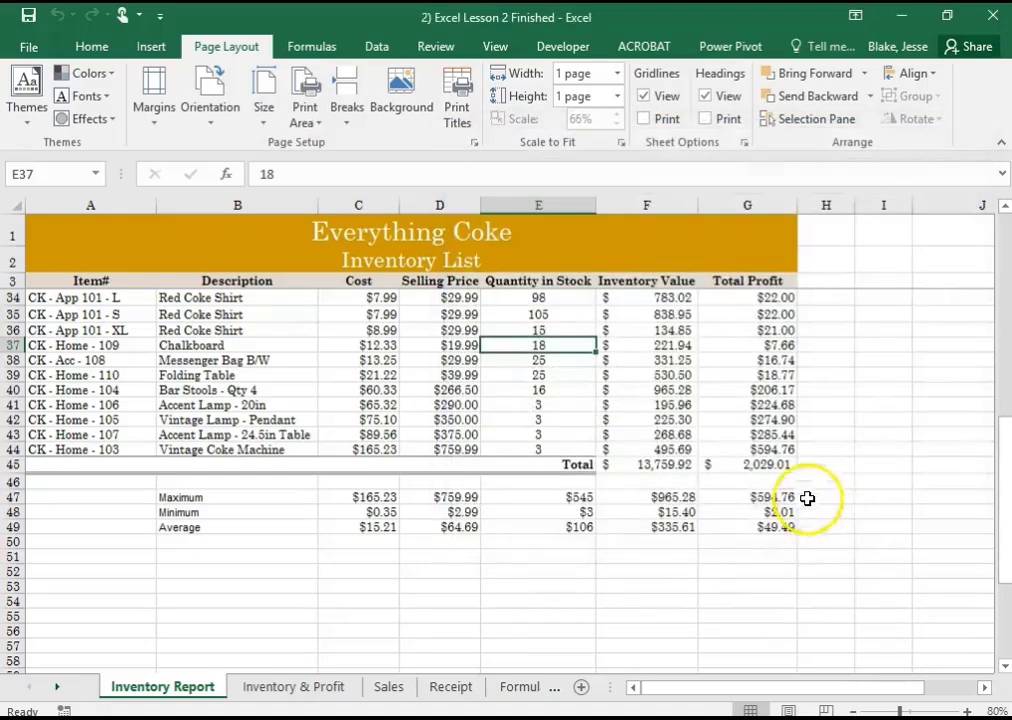
Preview the Inventory Report printout without gridlines and headings, and return to the worksheet
{"action": "left_click", "coordinate": [29, 47]}
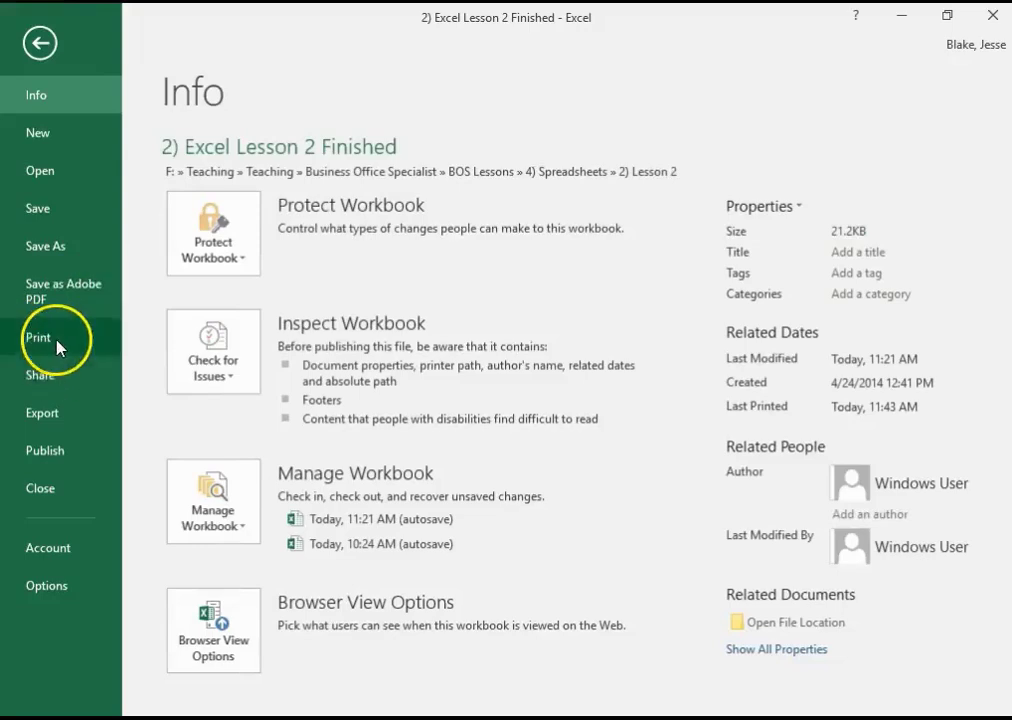
{"action": "left_click", "coordinate": [50, 340]}
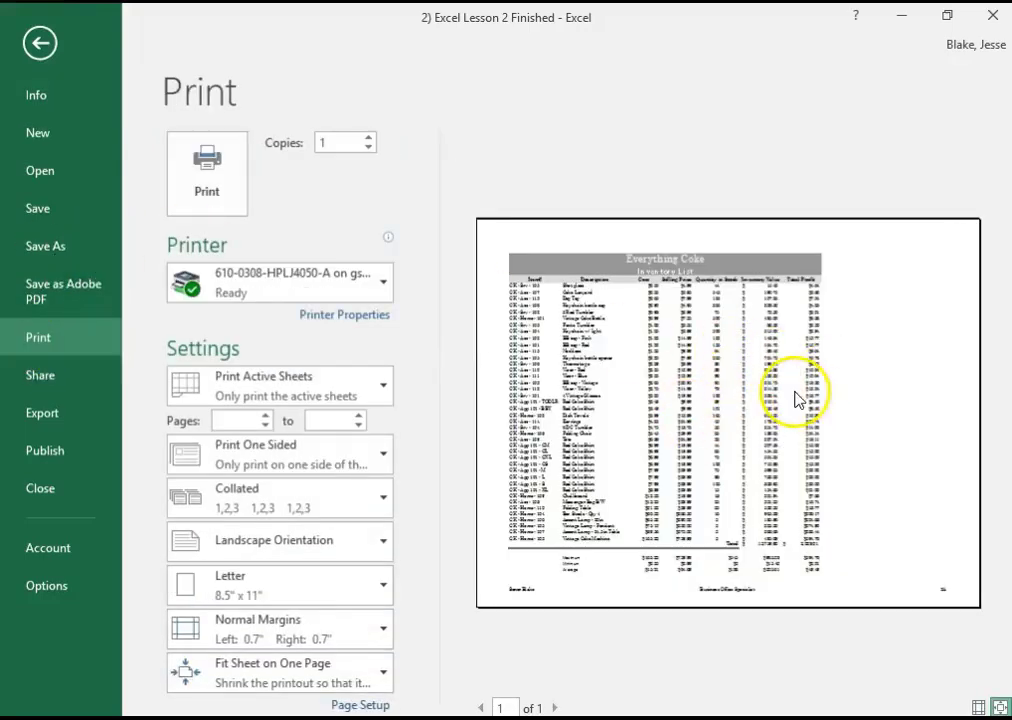
{"action": "left_click", "coordinate": [37, 45]}
Turn printing of gridlines and of row and column headings back on for the Inventory Report sheet
{"action": "left_click", "coordinate": [475, 143]}
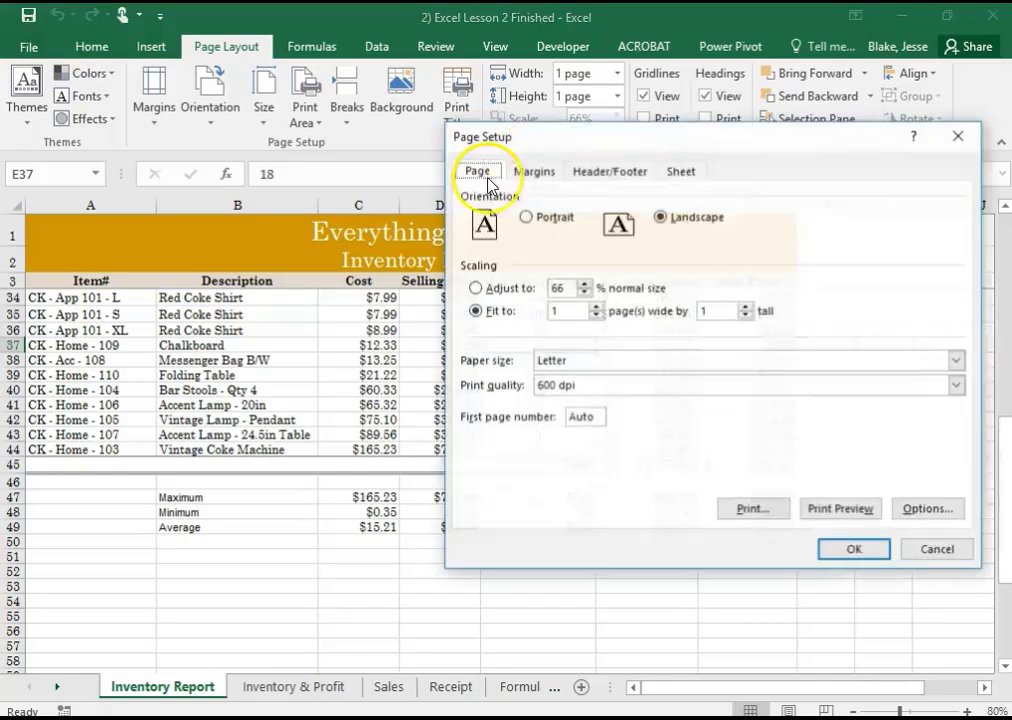
{"action": "left_click", "coordinate": [679, 170]}
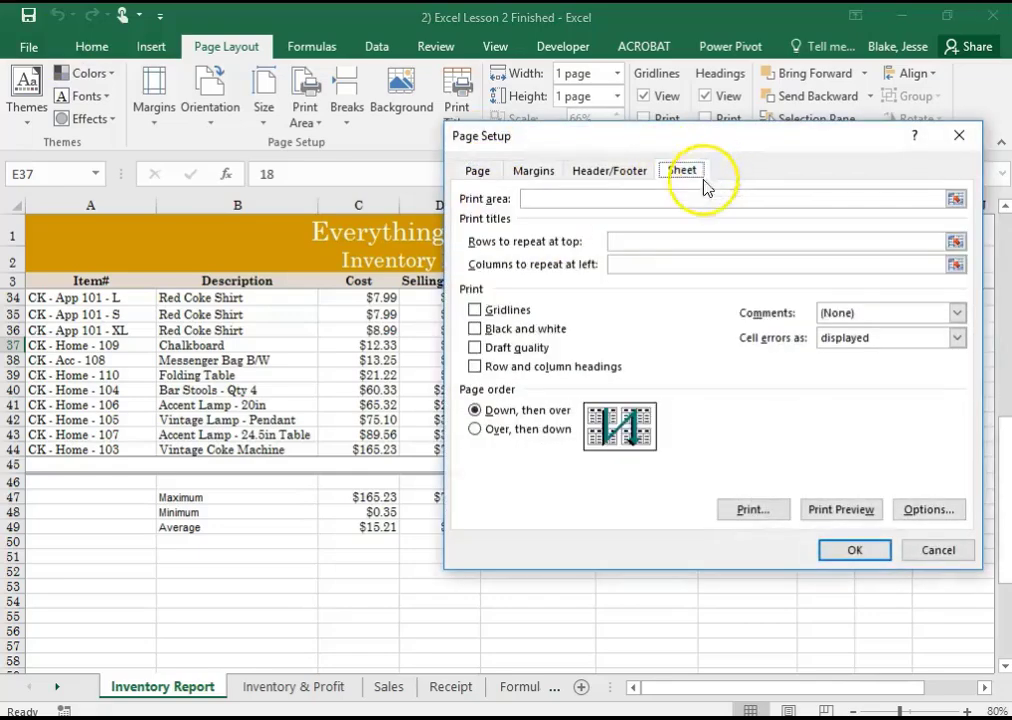
{"action": "left_click", "coordinate": [475, 310]}
{"action": "left_click", "coordinate": [475, 366]}
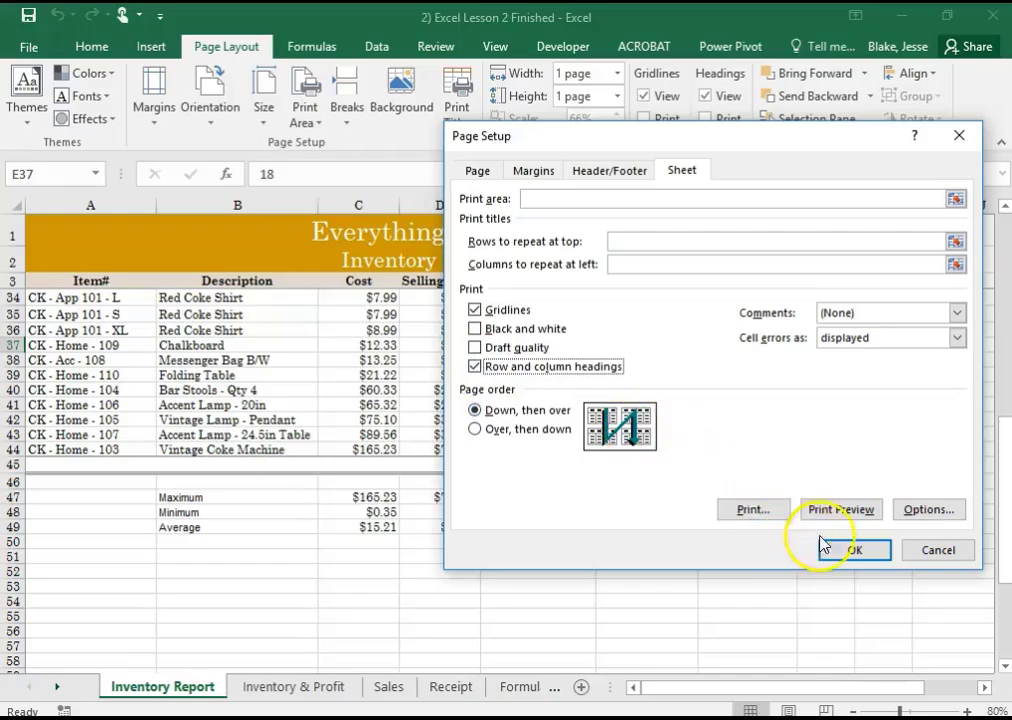
{"action": "left_click", "coordinate": [845, 549]}
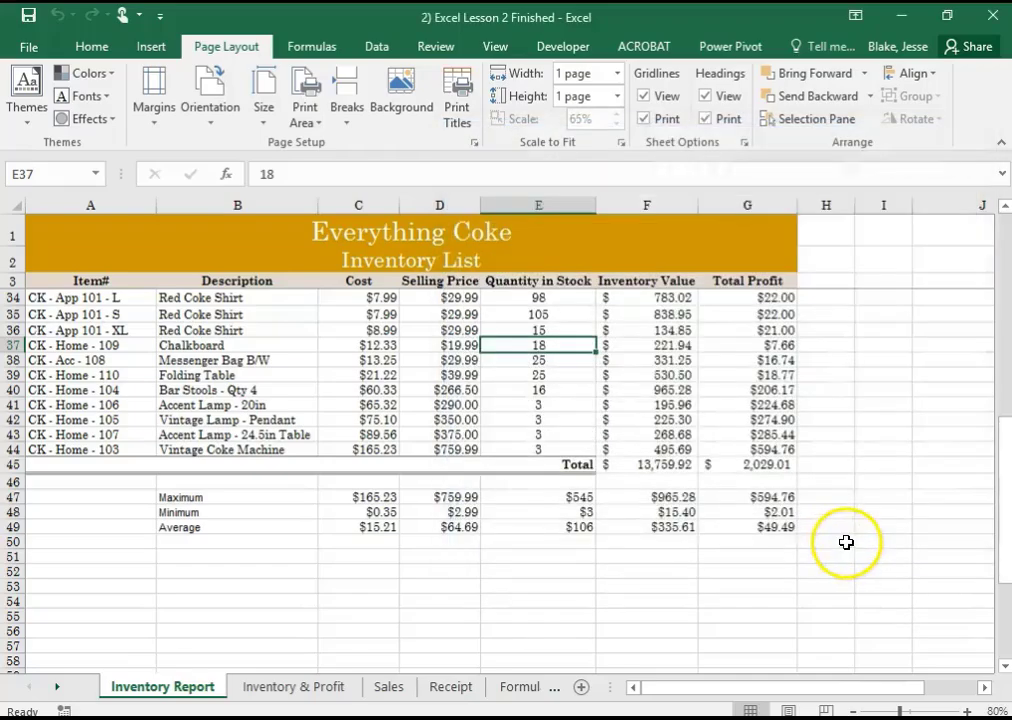
Check the print preview with gridlines and headings once more, and save the finished Lesson 2 workbook
{"action": "left_click", "coordinate": [28, 47]}
{"action": "left_click", "coordinate": [66, 343]}
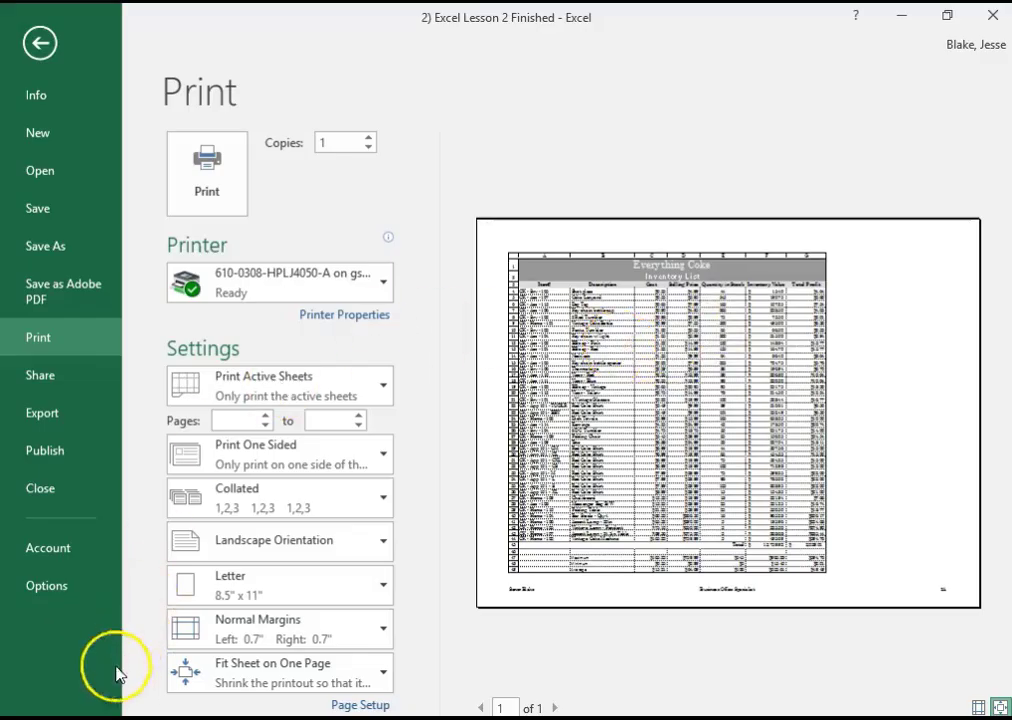
{"action": "left_click", "coordinate": [40, 42]}
{"action": "left_click", "coordinate": [30, 15]}
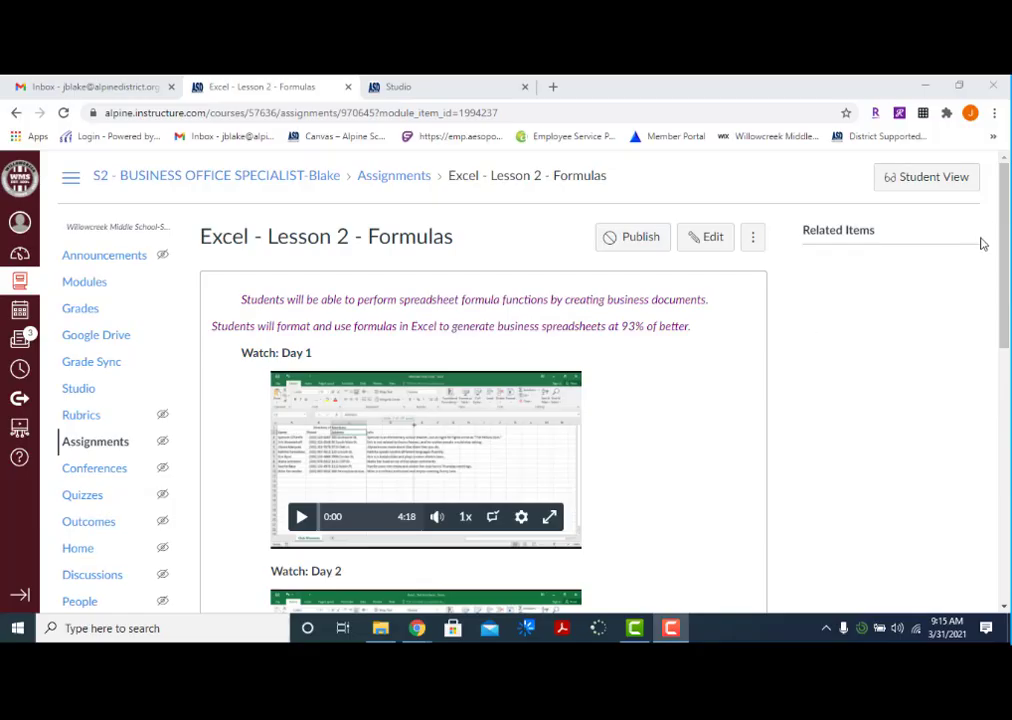
Review the Excel - Lesson 2 - Formulas assignment page in Canvas down to its required files and submission details
{"action": "left_click", "coordinate": [1007, 187]}
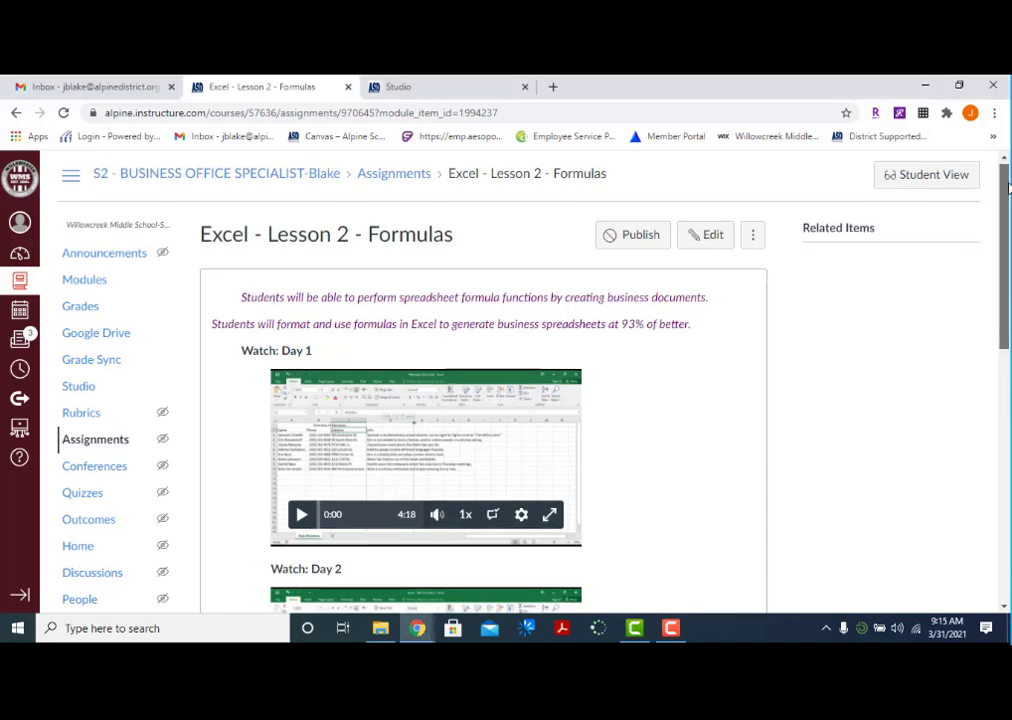
{"action": "left_click_drag", "start_coordinate": [1008, 187], "coordinate": [1008, 435]}
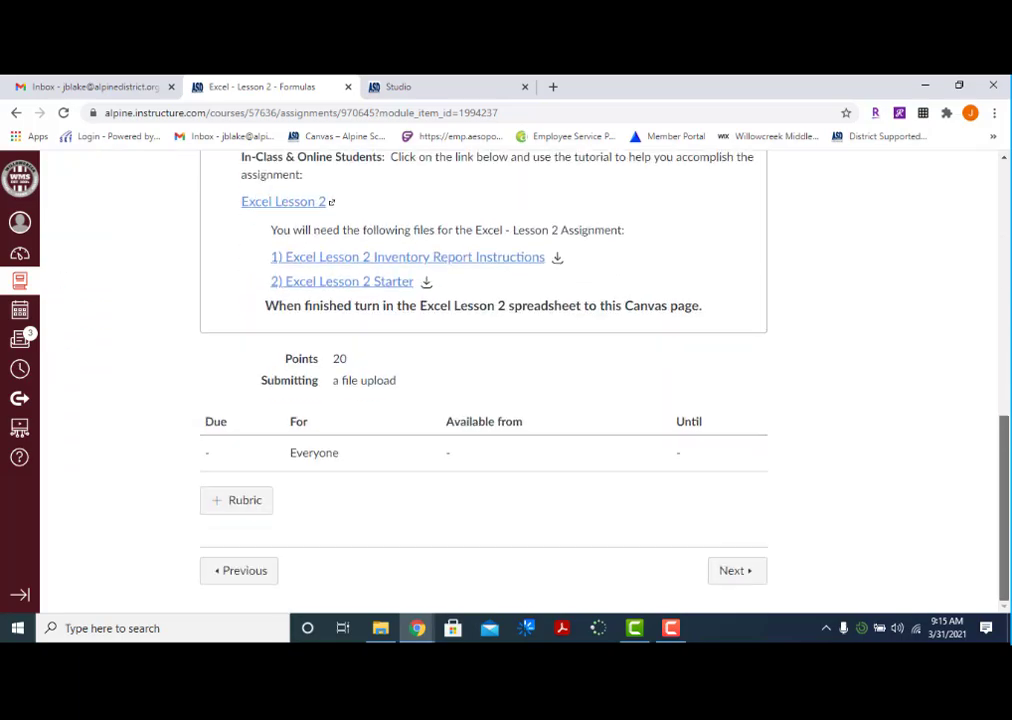